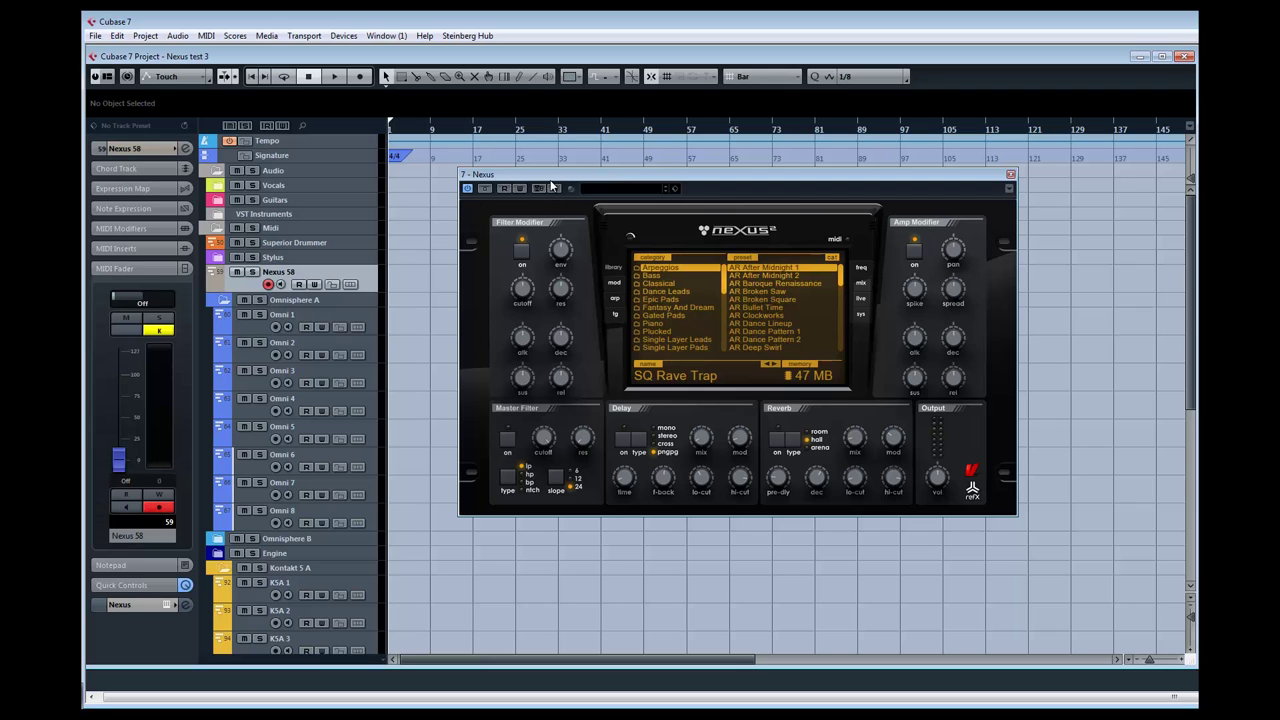
Reposition the Nexus and Omnisphere windows, clear Omnisphere away, and place the Nexus window higher over the arrangement
{"action": "left_click_drag", "start_coordinate": [562, 180], "coordinate": [549, 206]}
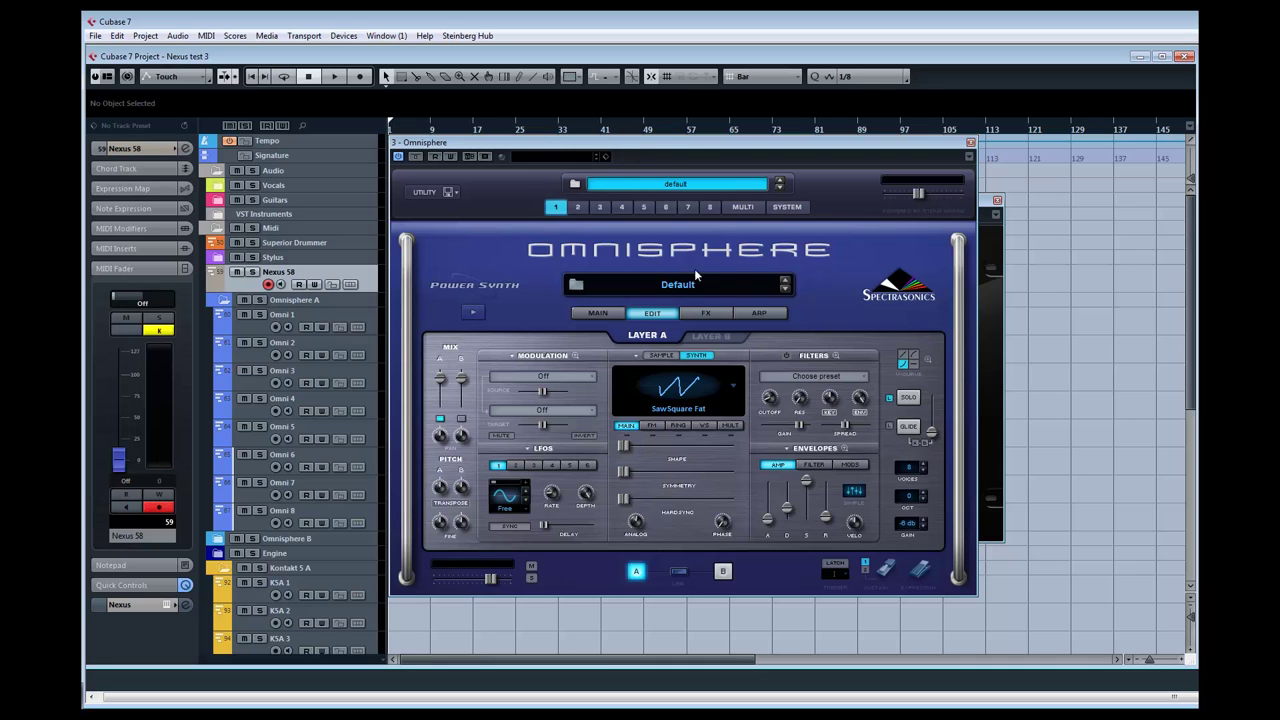
{"action": "left_click_drag", "start_coordinate": [710, 147], "coordinate": [602, 125]}
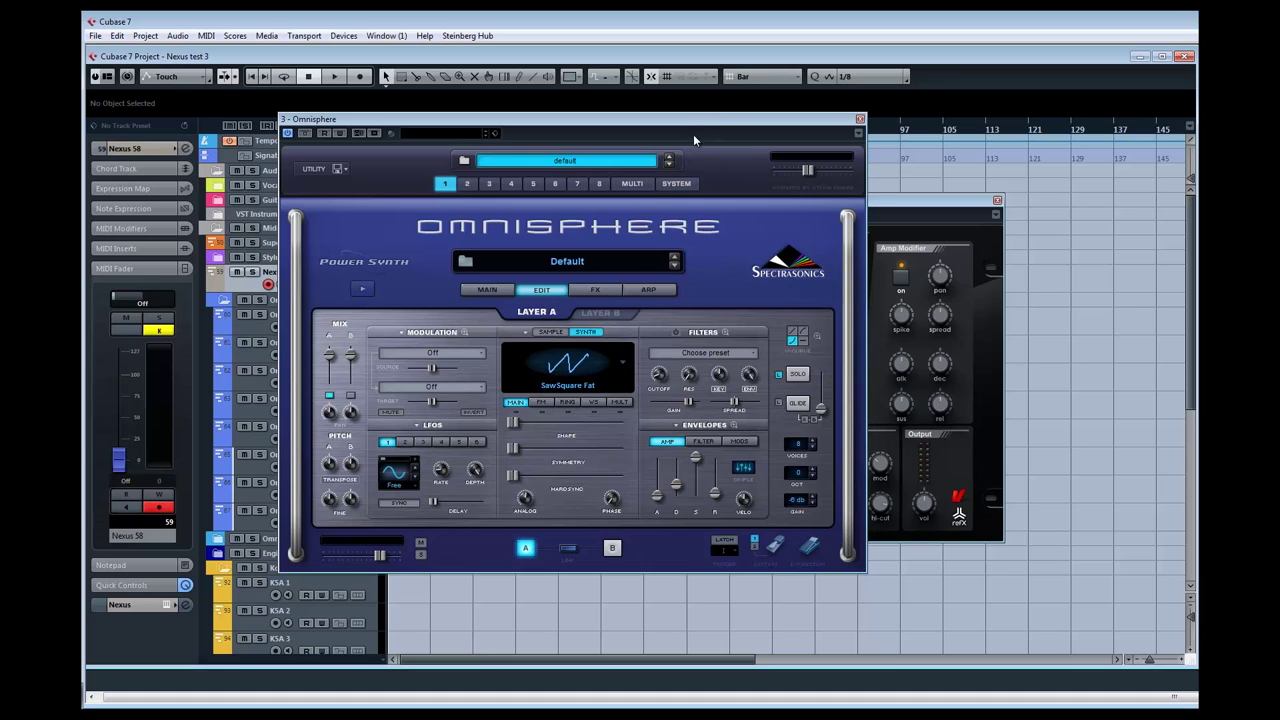
{"action": "left_click_drag", "start_coordinate": [703, 125], "coordinate": [745, 123]}
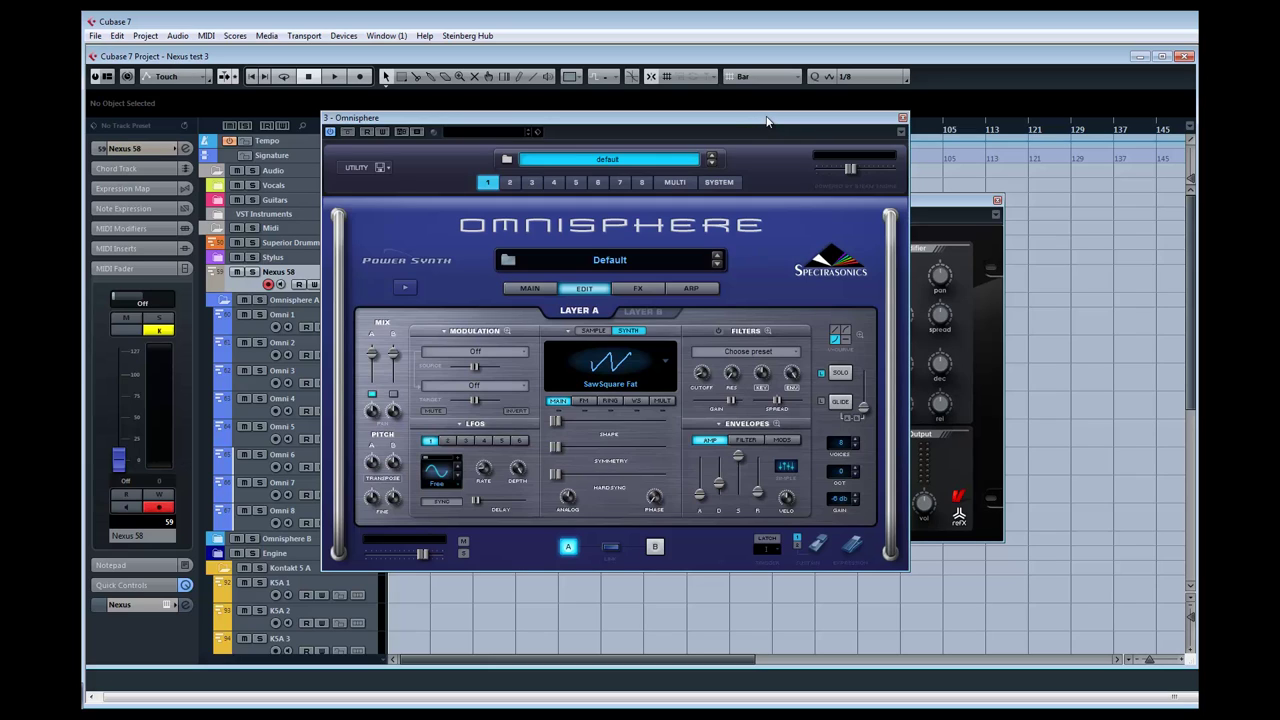
{"action": "left_click_drag", "start_coordinate": [767, 121], "coordinate": [0, 95]}
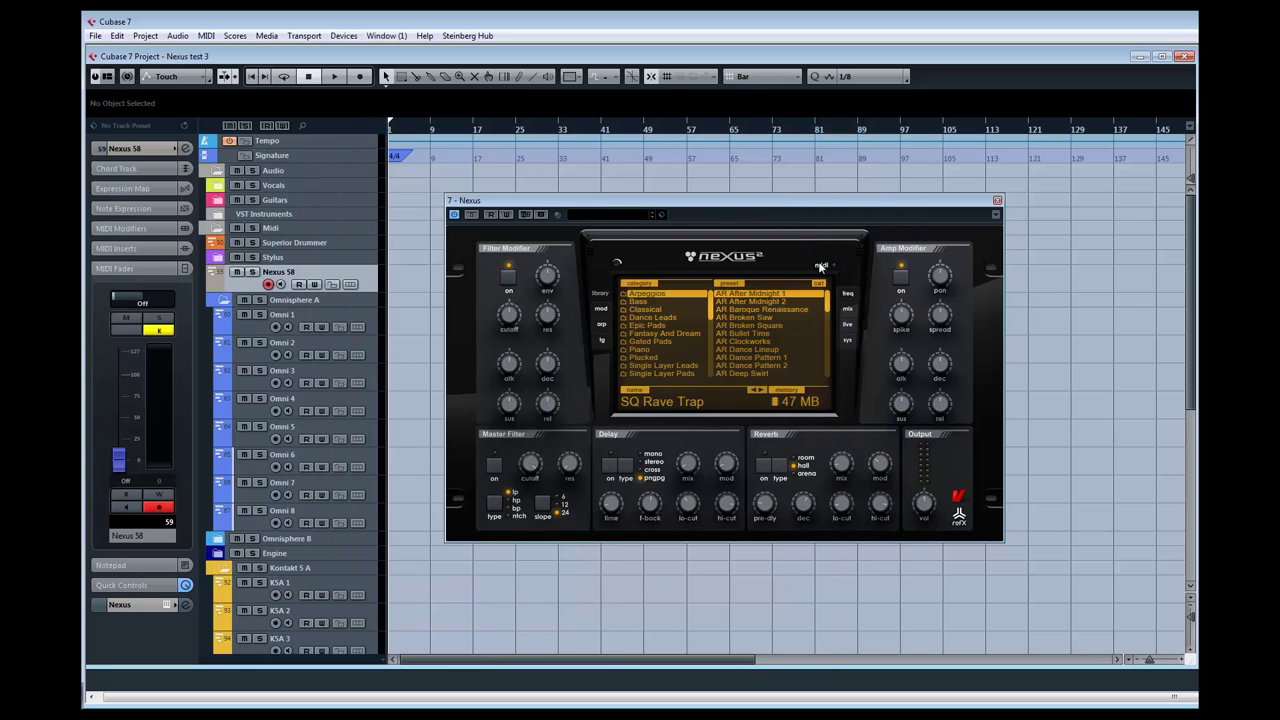
{"action": "left_click_drag", "start_coordinate": [734, 201], "coordinate": [735, 142]}
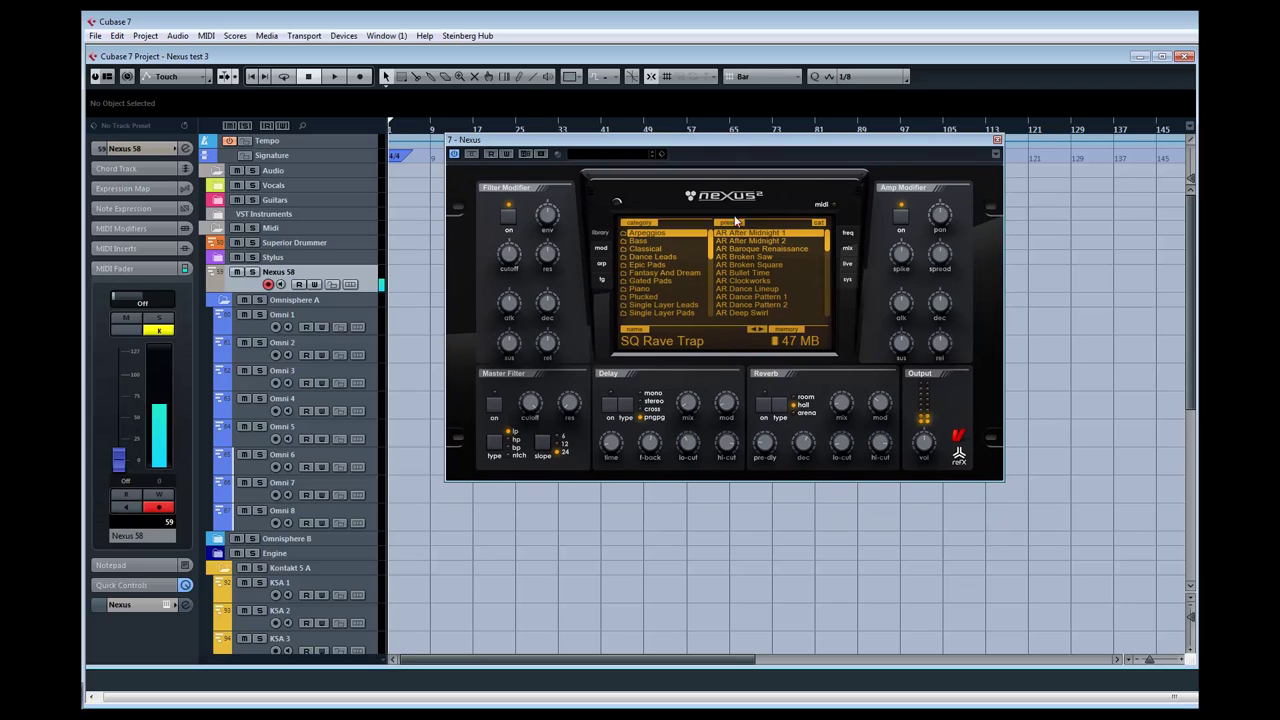
Audition the AR After Midnight 1, AR Baroque Renaissance and AR Broken Saw presets from the Arpeggios category
{"action": "left_click", "coordinate": [797, 234]}
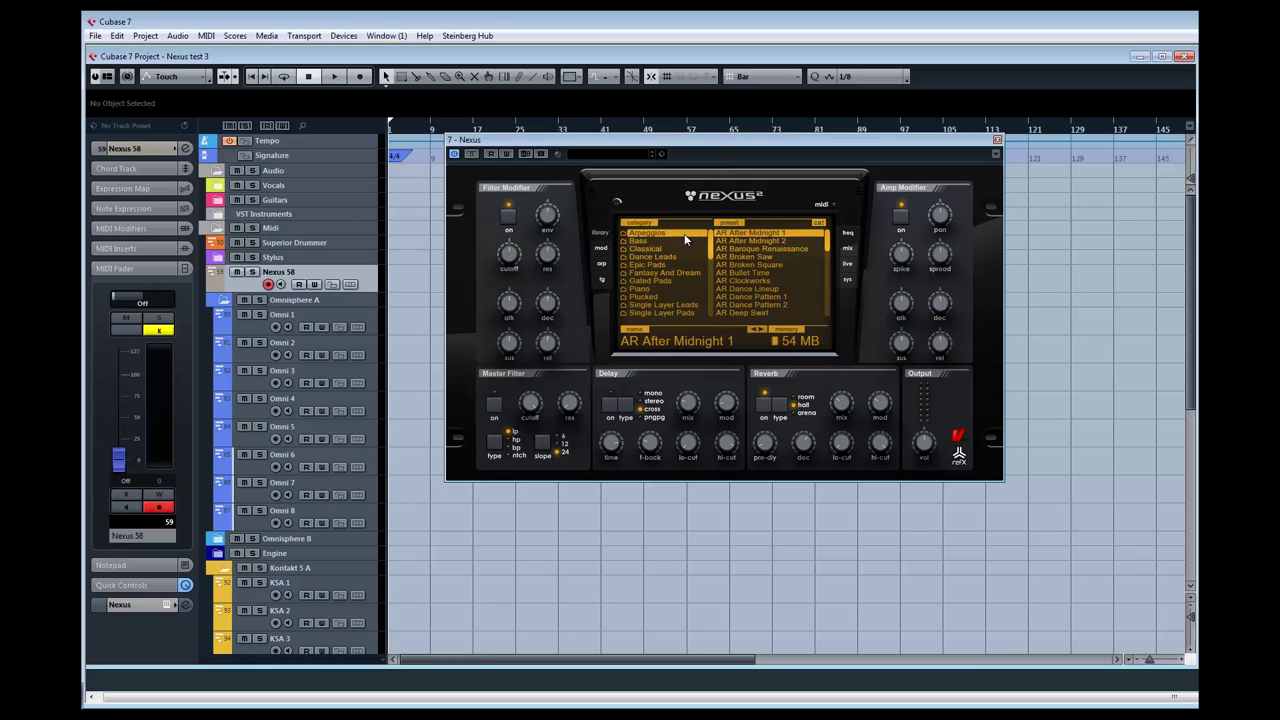
{"action": "left_click", "coordinate": [760, 249]}
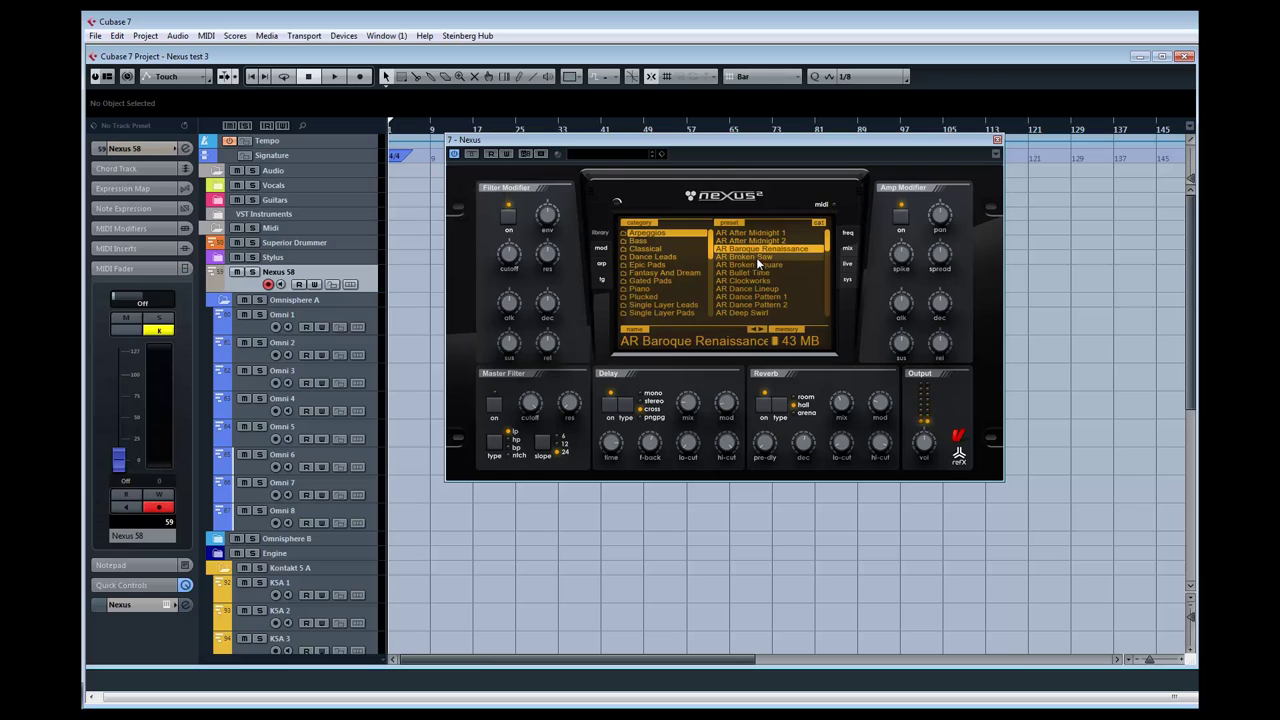
{"action": "left_click", "coordinate": [756, 257]}
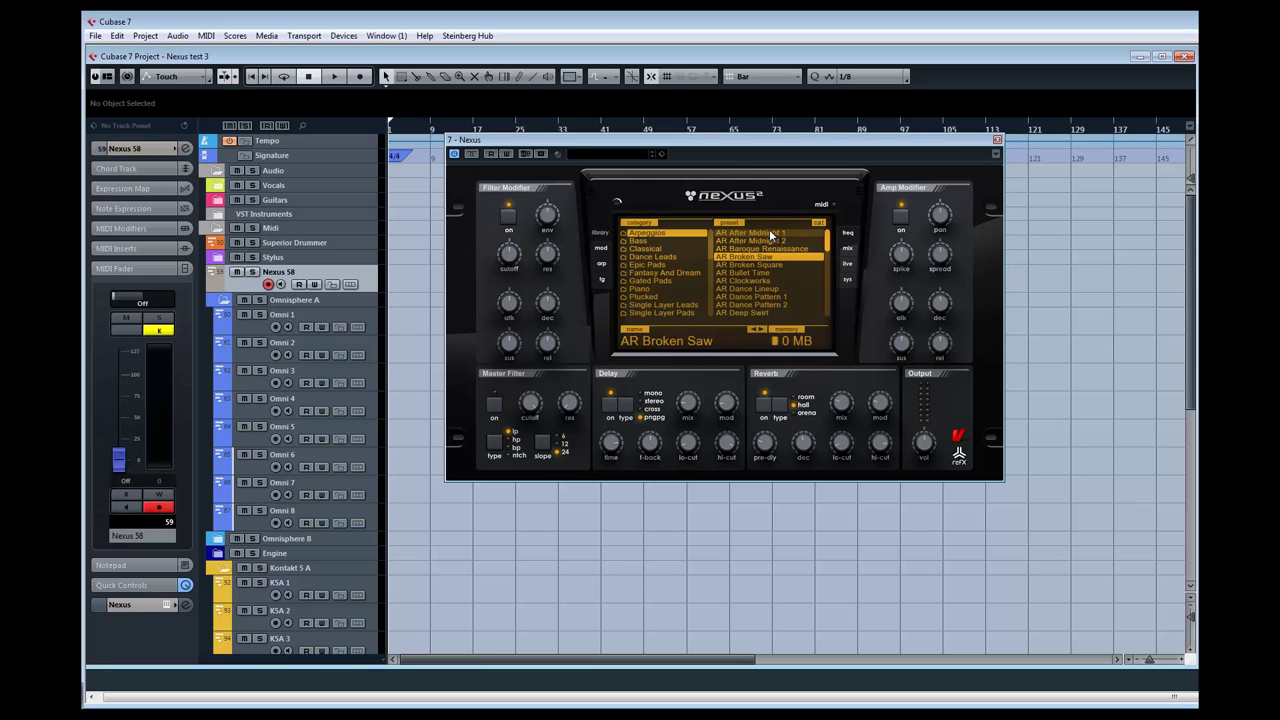
Audition the BA Attackbass, BA Basic Pulse and BA Basic Saw presets from the Bass category
{"action": "left_click", "coordinate": [674, 241]}
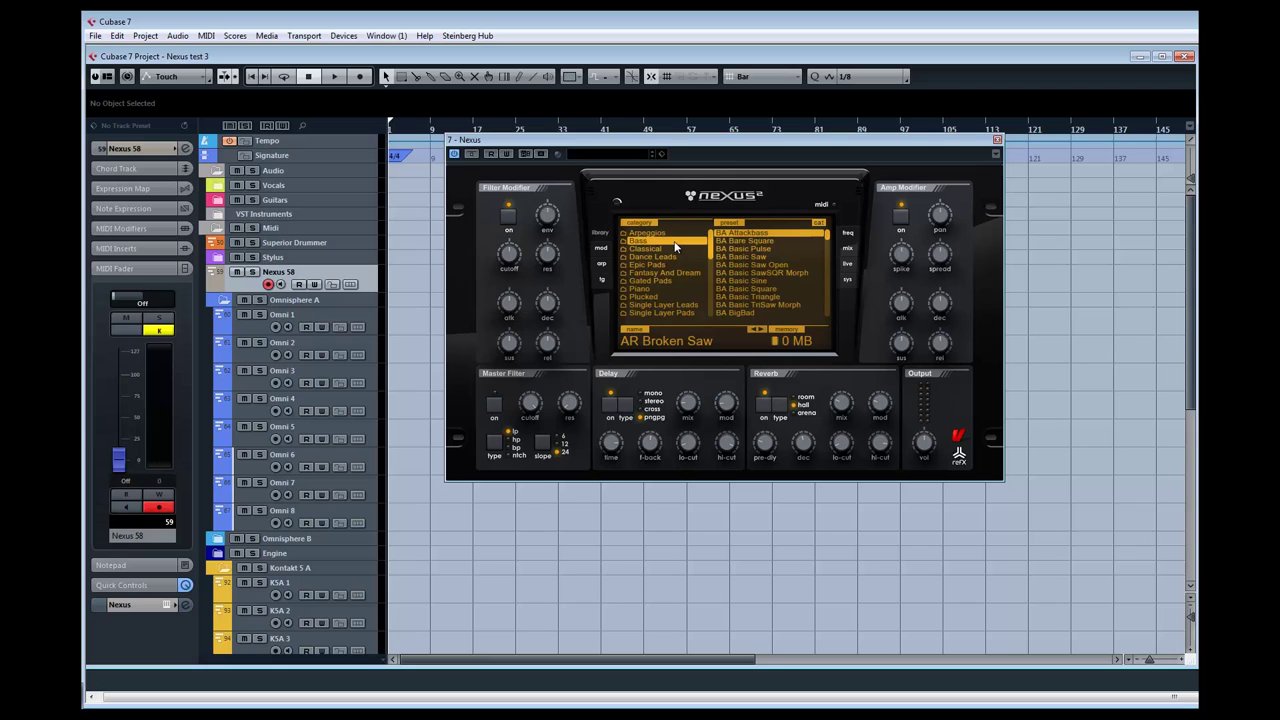
{"action": "left_click", "coordinate": [759, 236]}
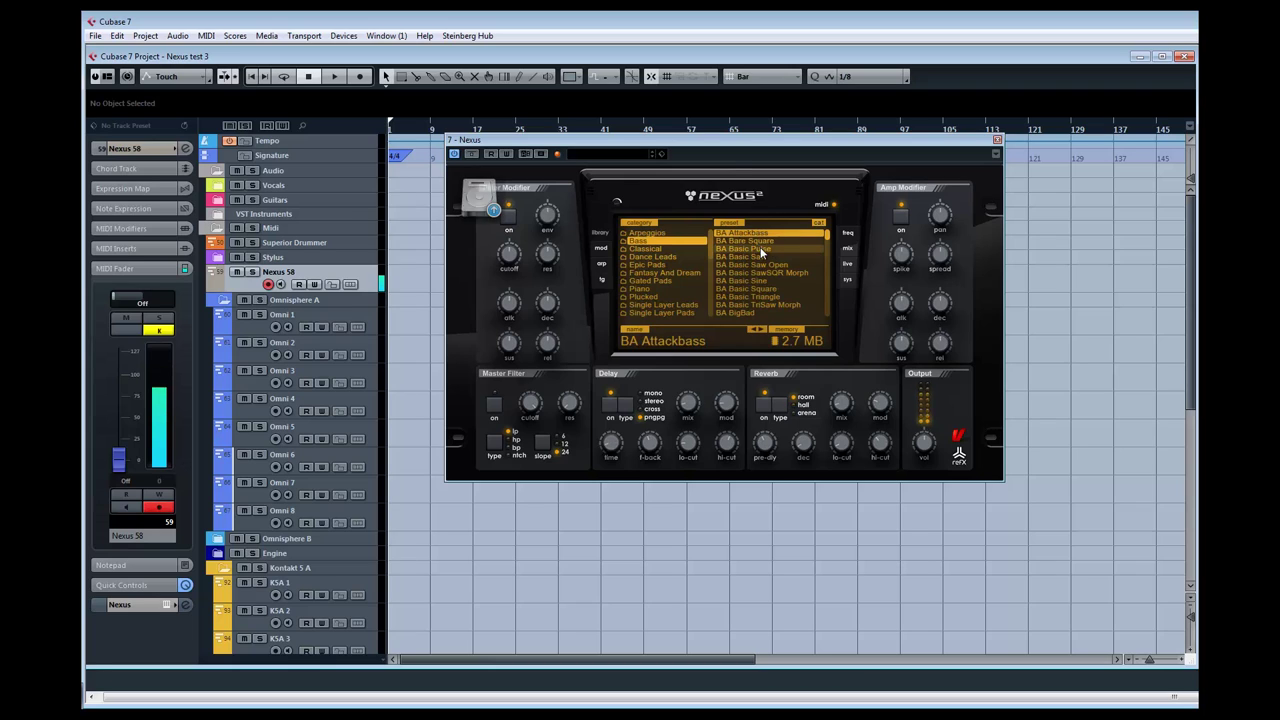
{"action": "left_click", "coordinate": [760, 248]}
{"action": "left_click", "coordinate": [762, 256]}
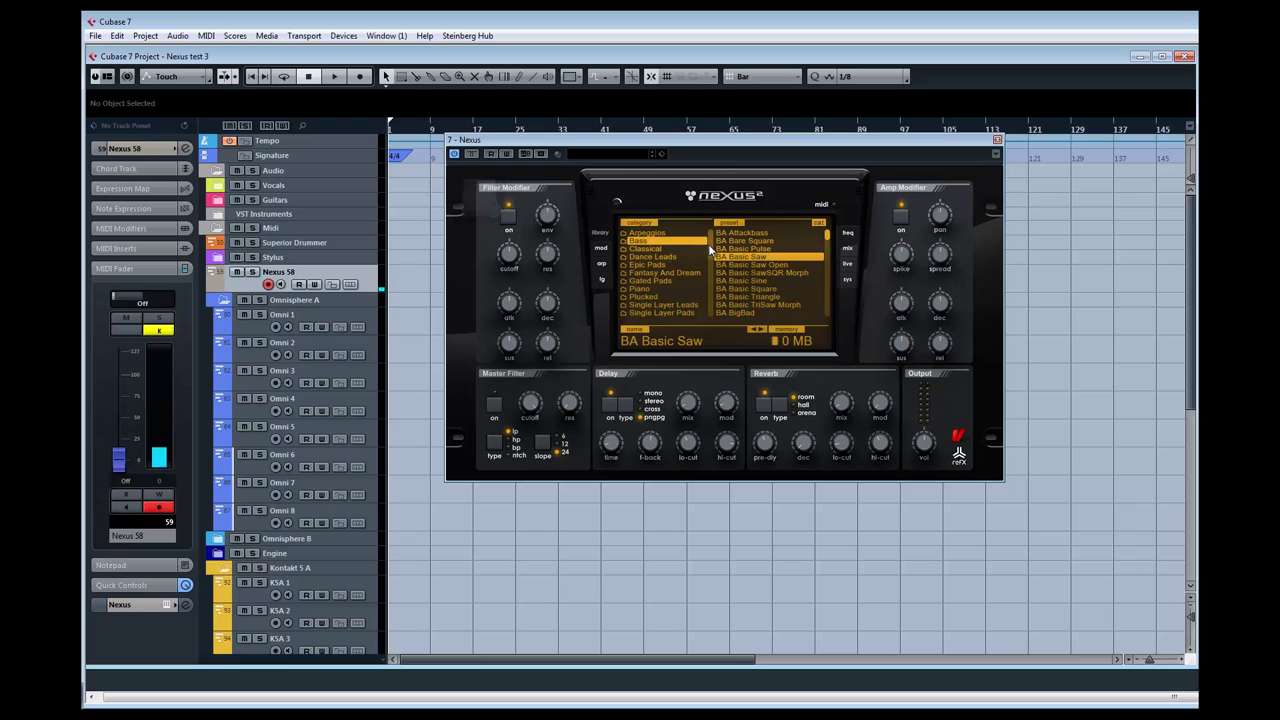
Find the XP Trap category in the Nexus library and sort its presets alphabetically by name
{"action": "scroll", "coordinate": [712, 254], "scroll_direction": "down", "scroll_amount": 1}
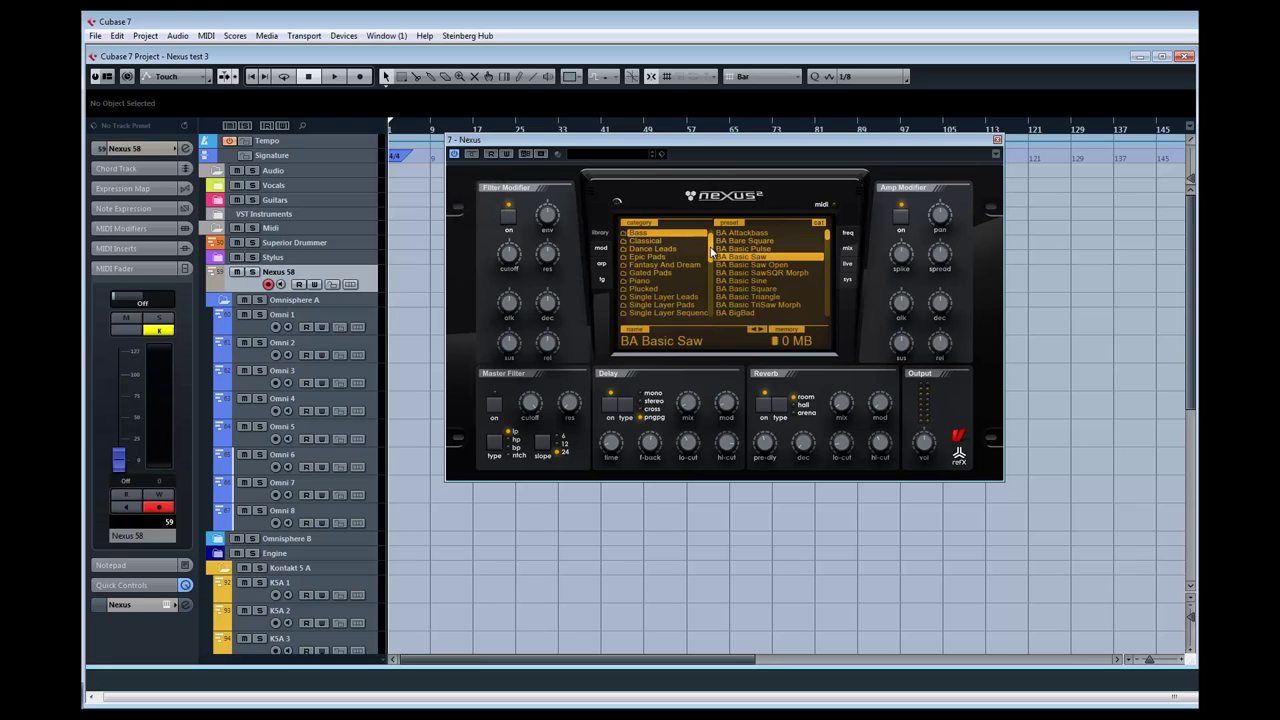
{"action": "scroll", "coordinate": [712, 250], "scroll_direction": "up", "scroll_amount": 1}
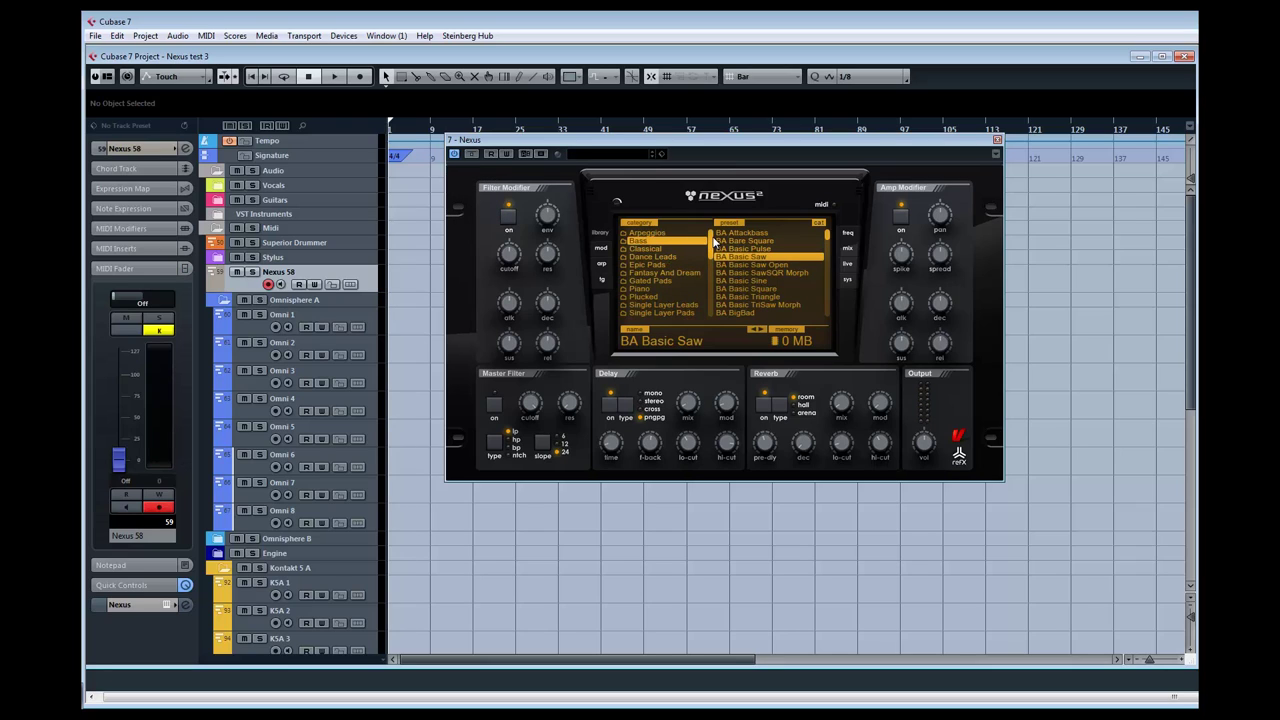
{"action": "scroll", "coordinate": [714, 242], "scroll_direction": "down", "scroll_amount": 10}
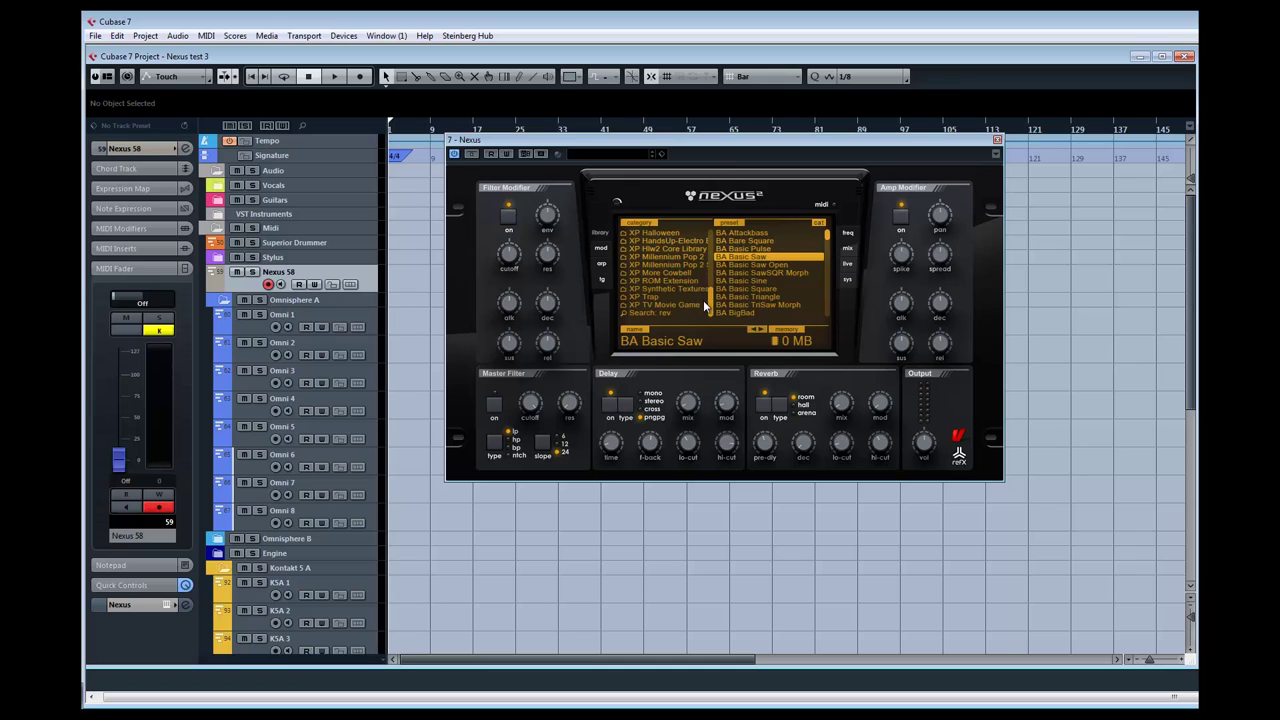
{"action": "scroll", "coordinate": [712, 275], "scroll_direction": "down", "scroll_amount": 4}
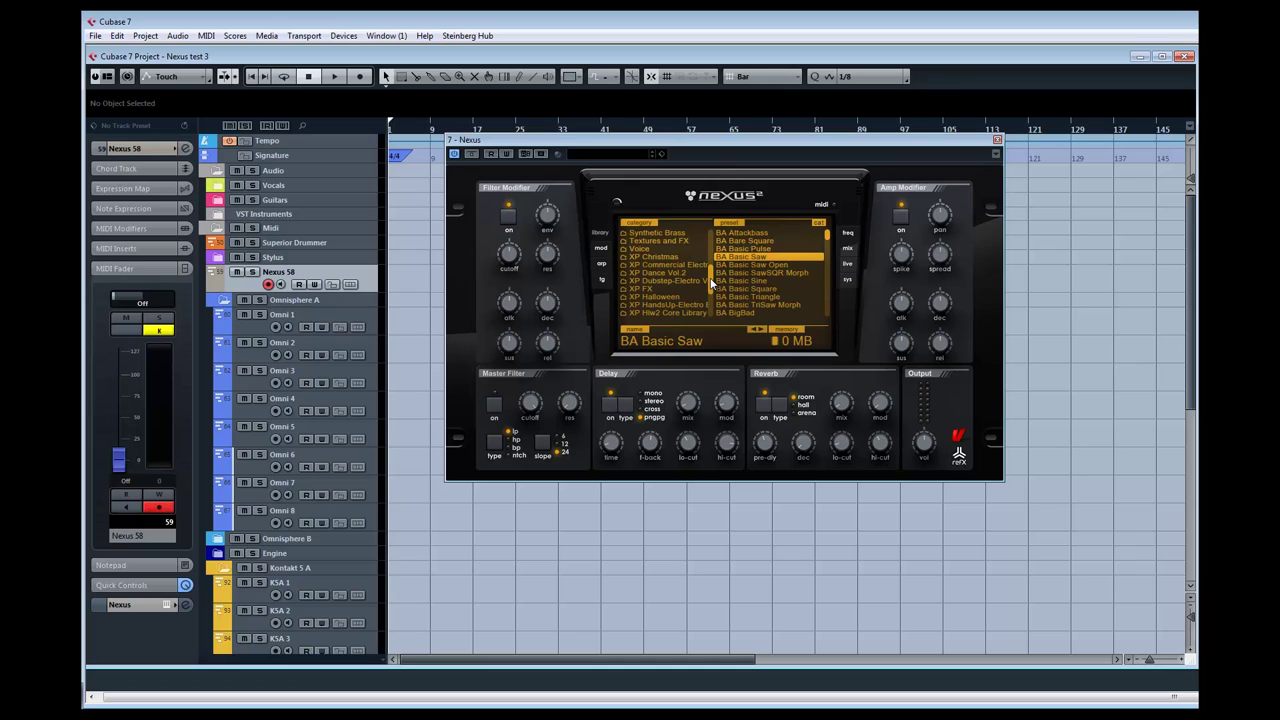
{"action": "scroll", "coordinate": [712, 280], "scroll_direction": "up", "scroll_amount": 14}
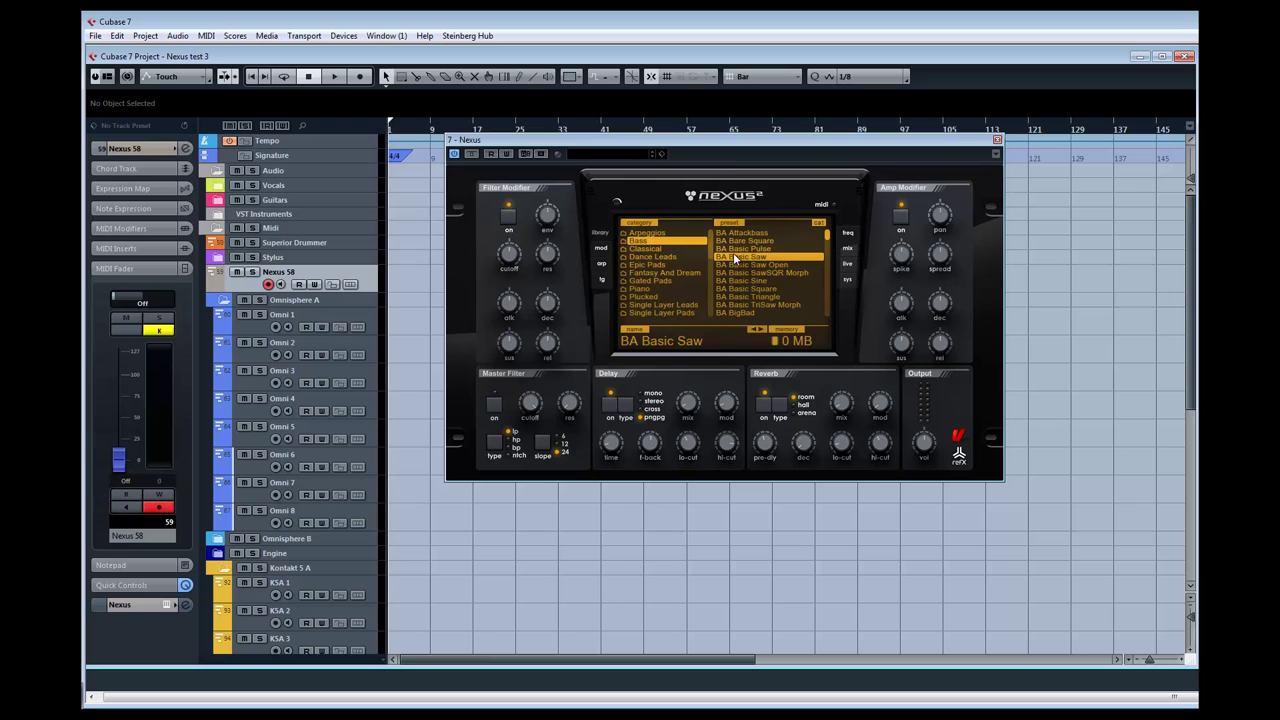
{"action": "left_click_drag", "start_coordinate": [711, 242], "coordinate": [717, 298]}
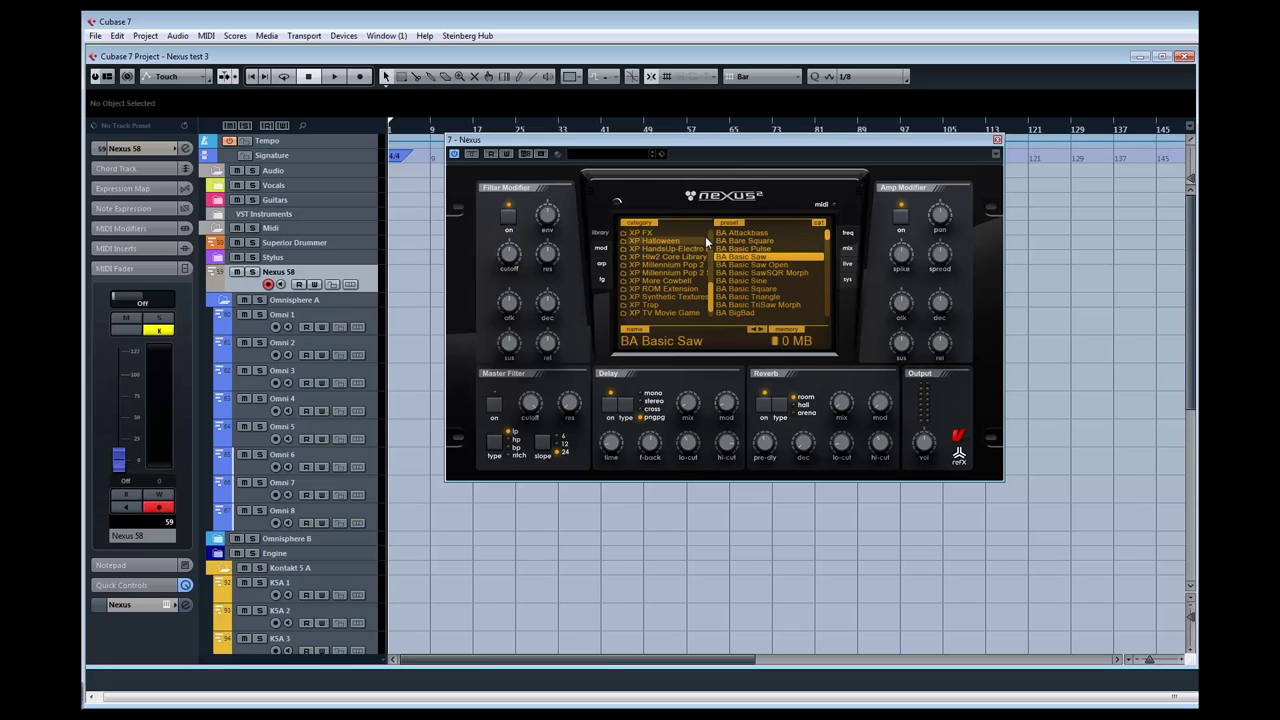
{"action": "scroll", "coordinate": [686, 296], "scroll_direction": "down", "scroll_amount": 1}
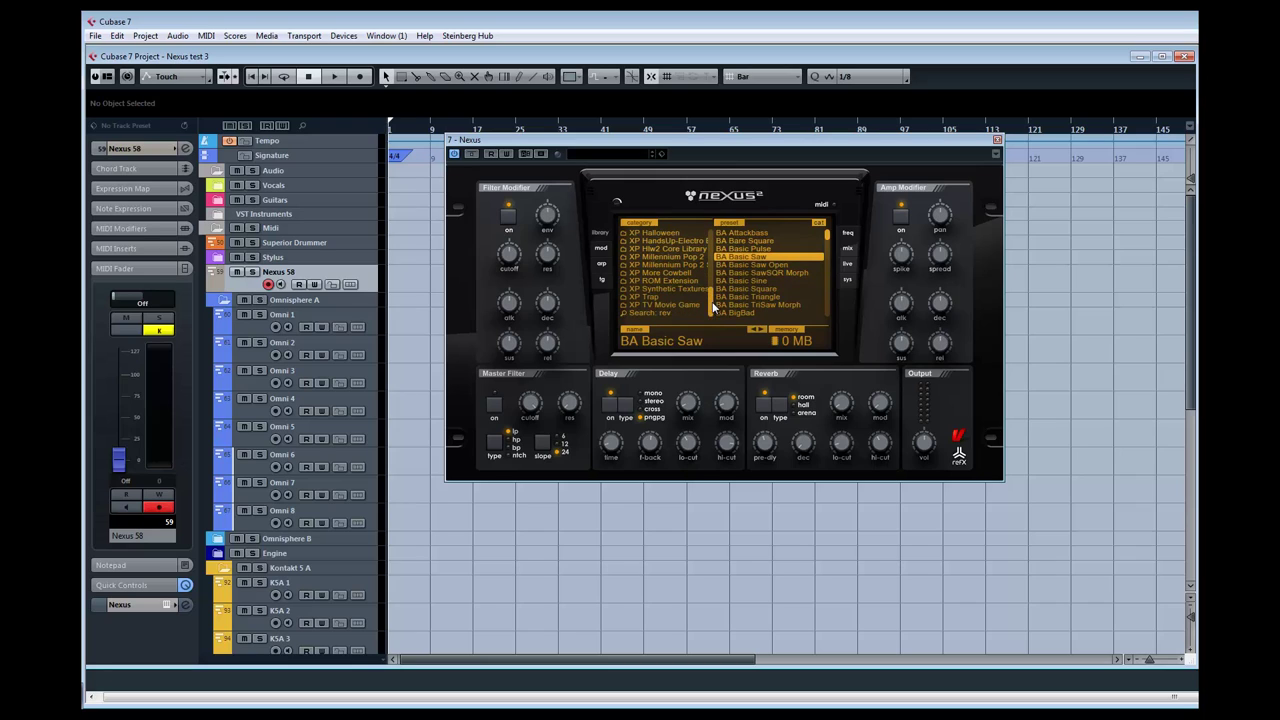
{"action": "left_click", "coordinate": [682, 298]}
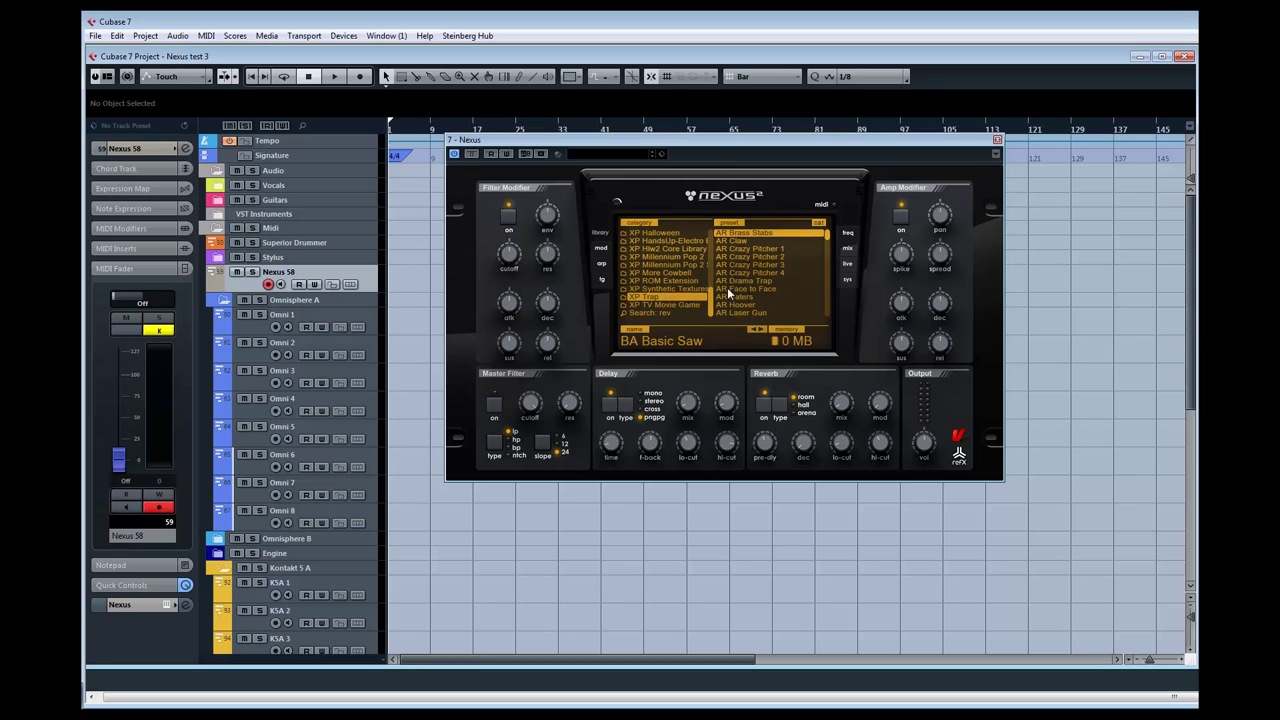
{"action": "left_click", "coordinate": [818, 225]}
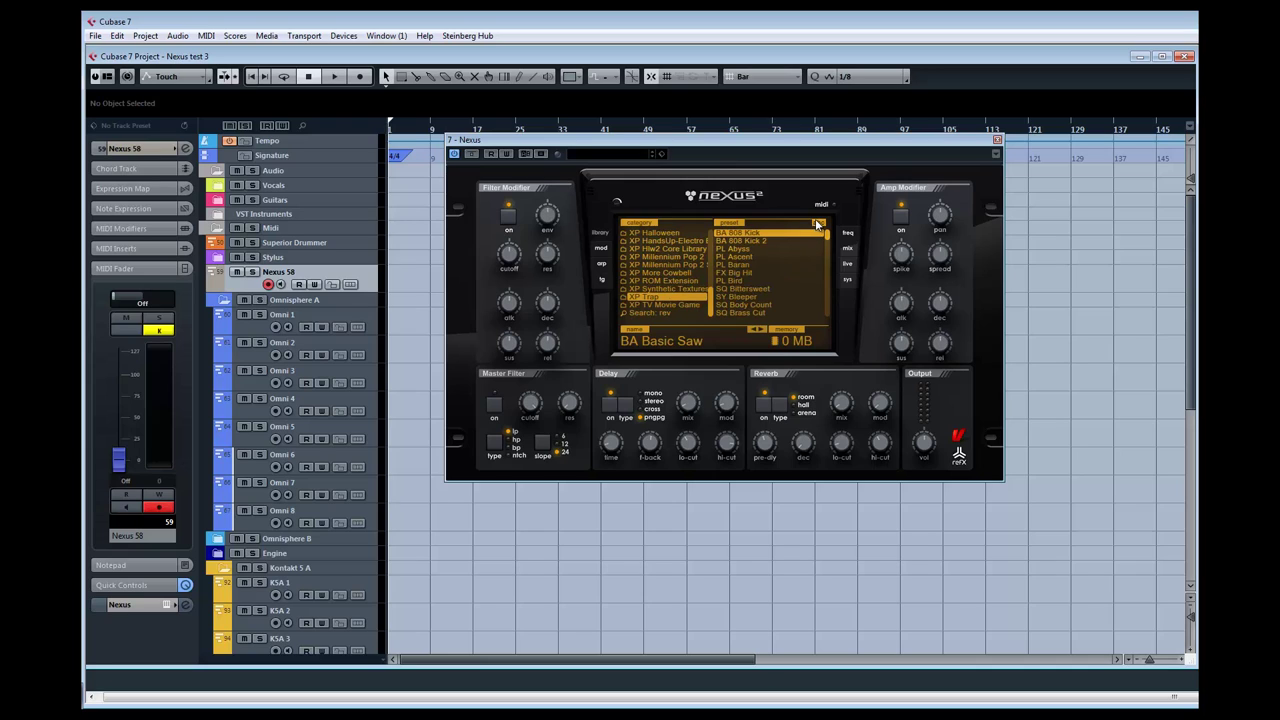
Audition the XP Trap presets BA 808 Kick and BA 808 Kick 2, return to BA 808 Kick, and load PL Abyss
{"action": "left_click", "coordinate": [763, 234]}
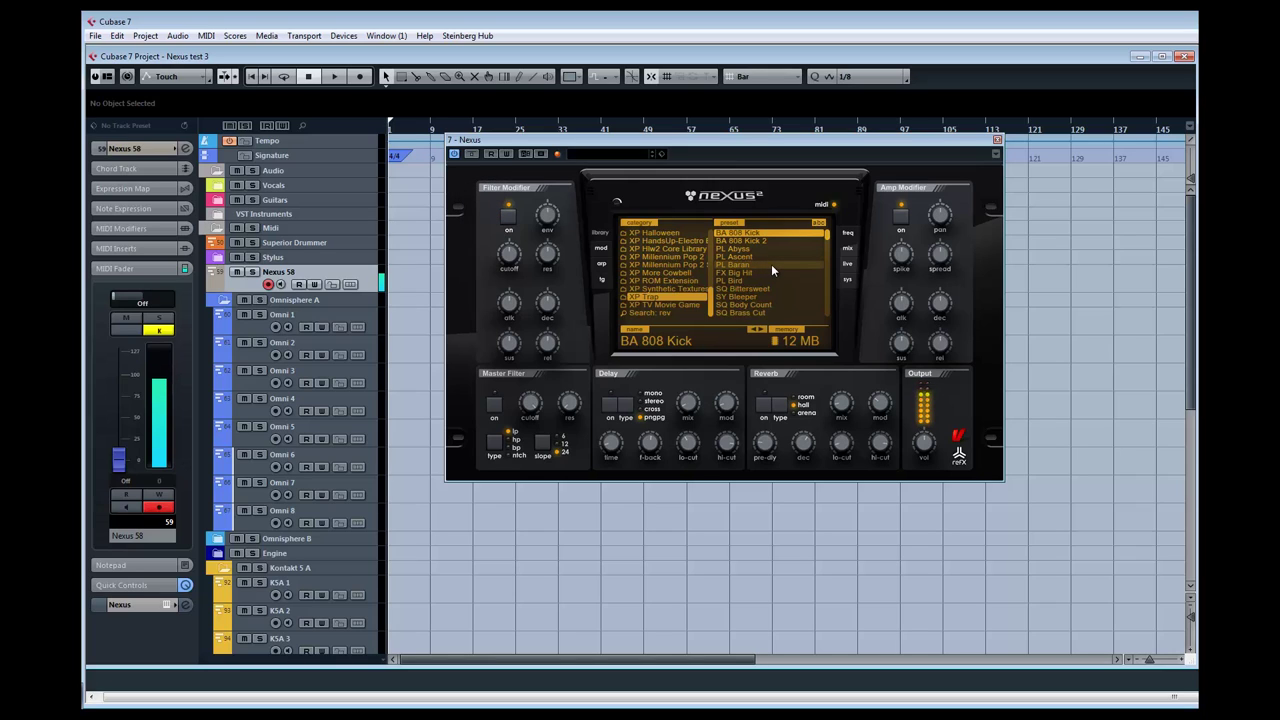
{"action": "left_click", "coordinate": [776, 244]}
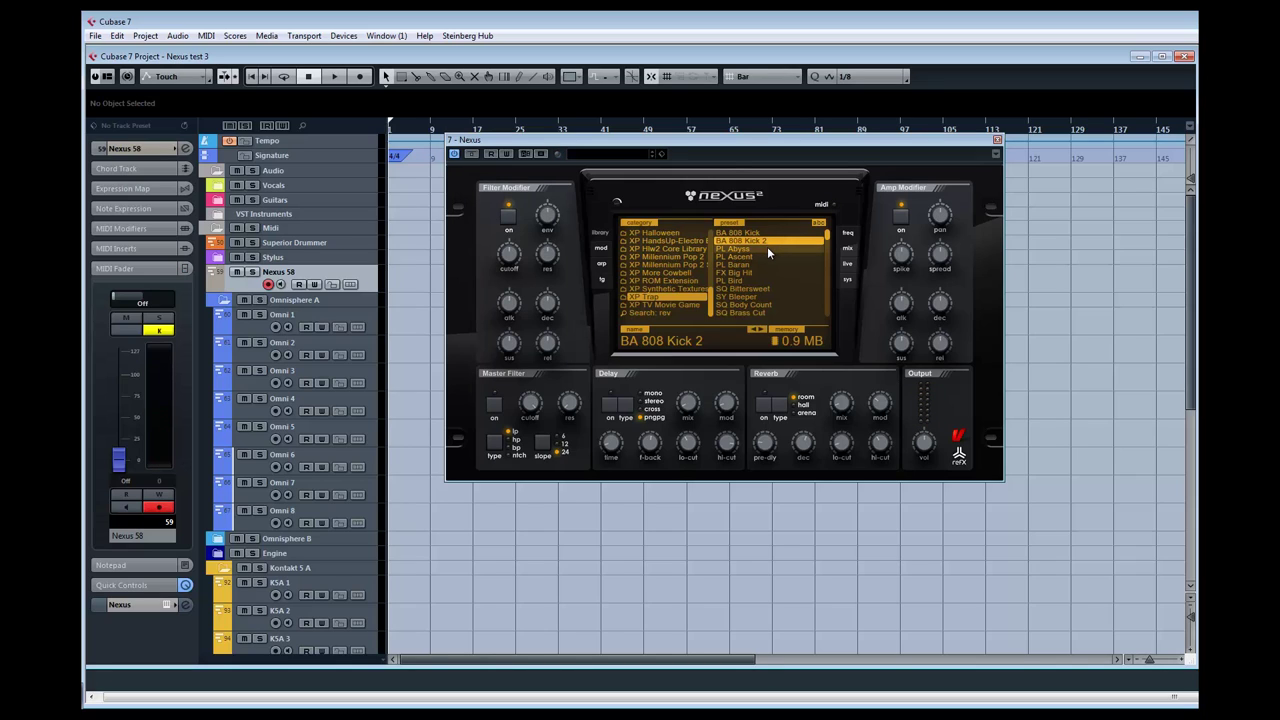
{"action": "left_click", "coordinate": [768, 234]}
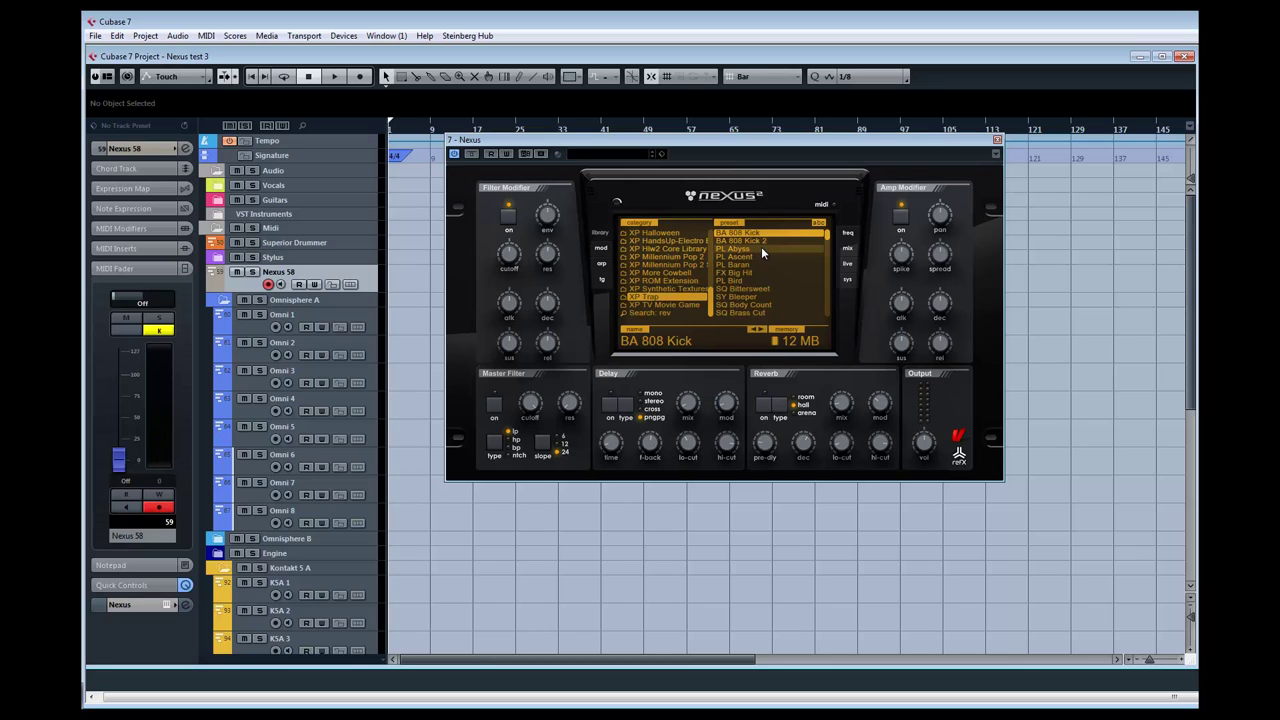
{"action": "left_click", "coordinate": [761, 248]}
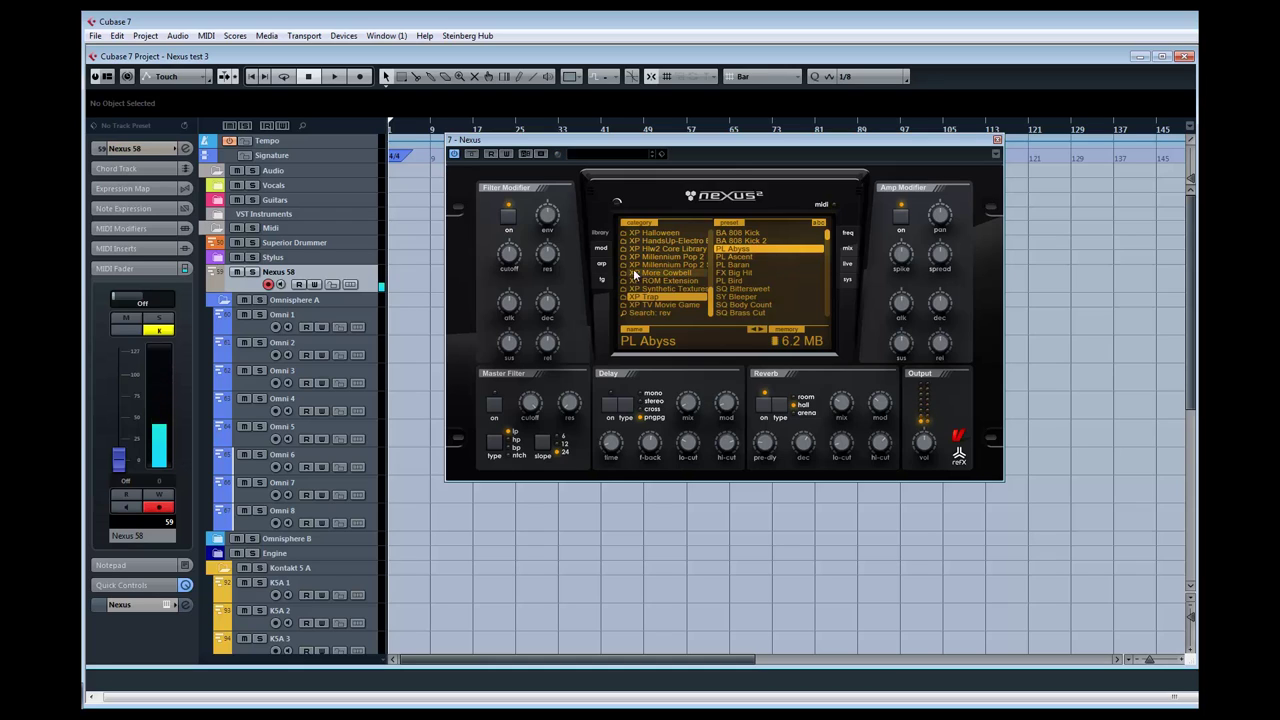
Toggle the arpeggiator mode switch for PL Abyss, select octave 1, and return to the preset library
{"action": "left_click", "coordinate": [601, 263]}
{"action": "left_click", "coordinate": [669, 234]}
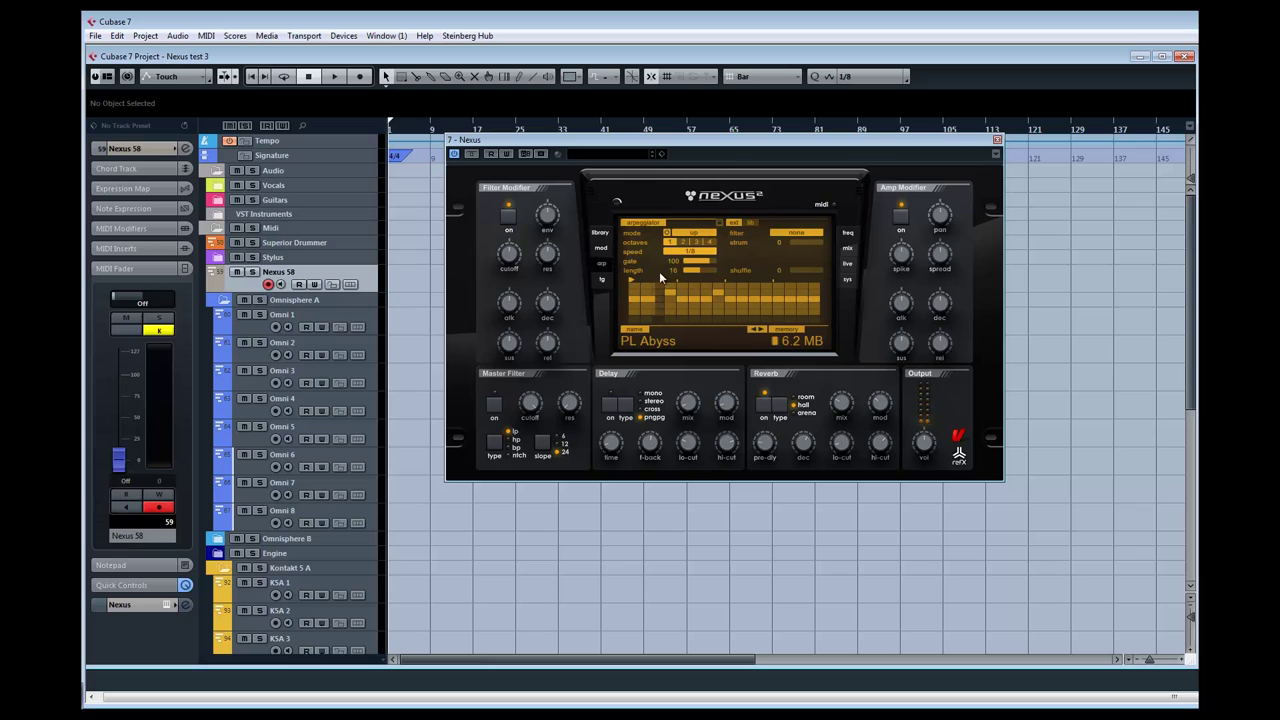
{"action": "left_click", "coordinate": [669, 242]}
{"action": "left_click", "coordinate": [603, 233]}
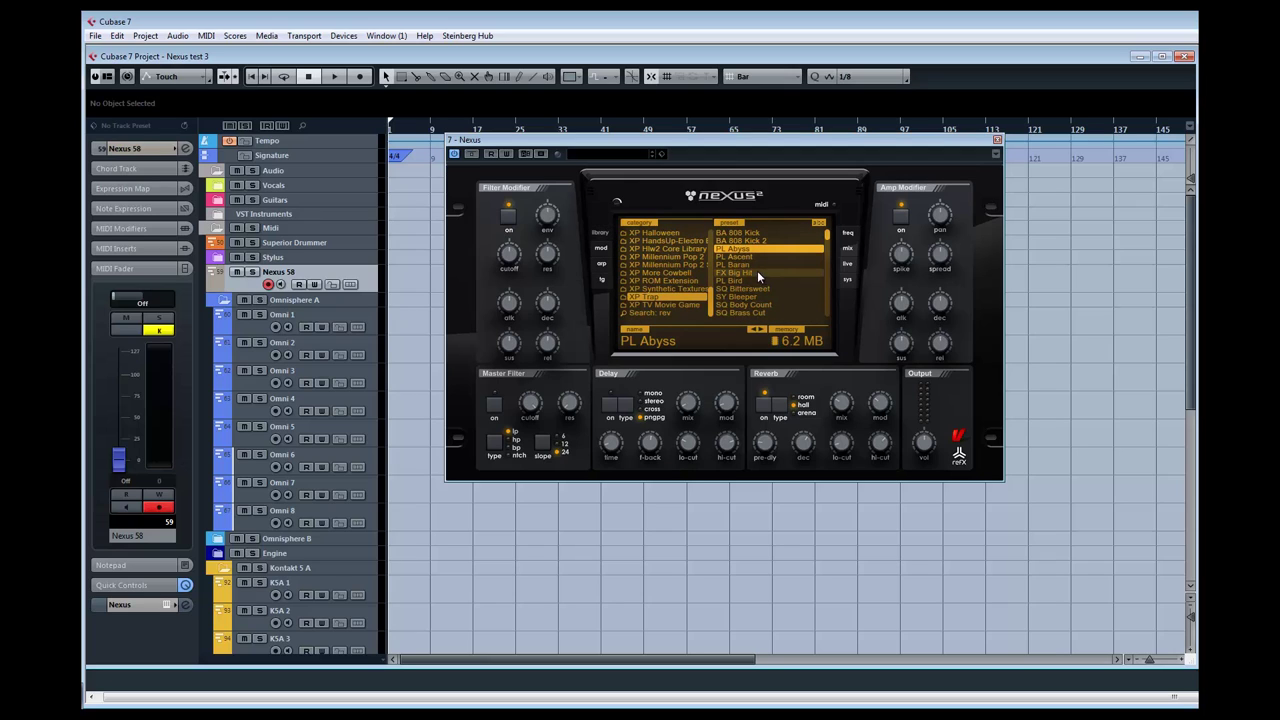
Try the FX Big Hit preset and load SQ Bittersweet from the XP Trap category
{"action": "left_click", "coordinate": [748, 271]}
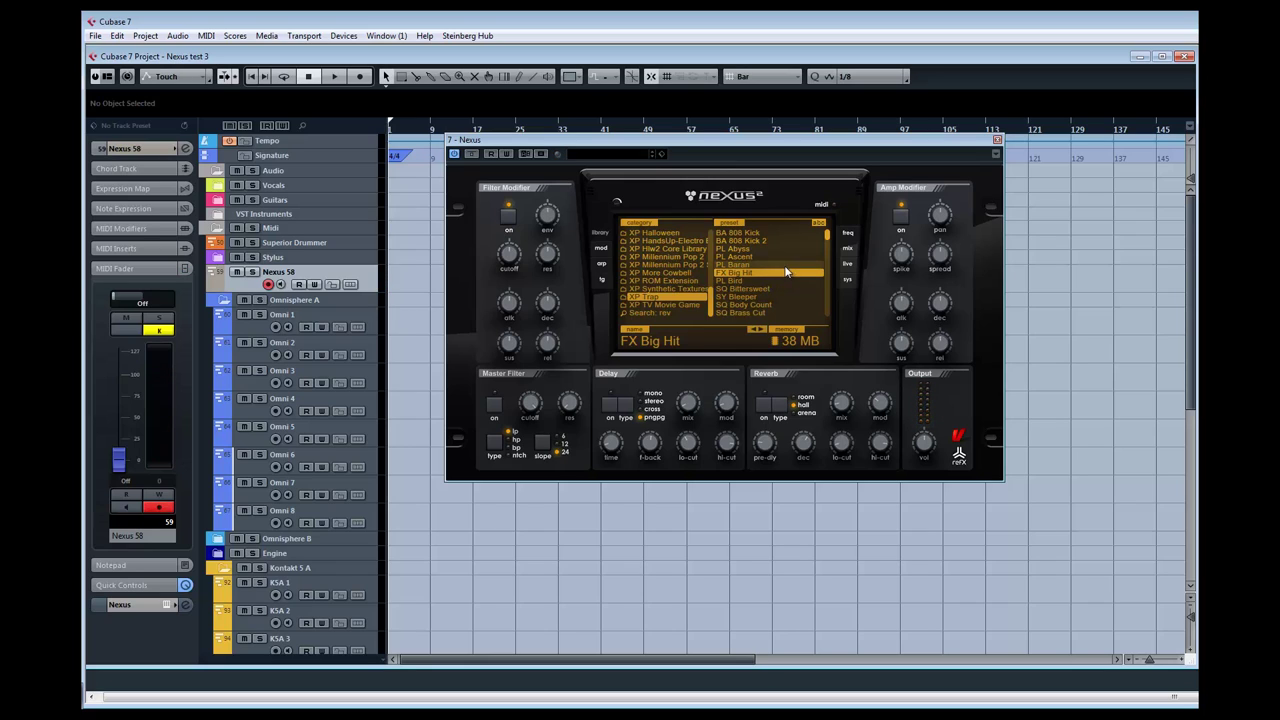
{"action": "left_click", "coordinate": [767, 288]}
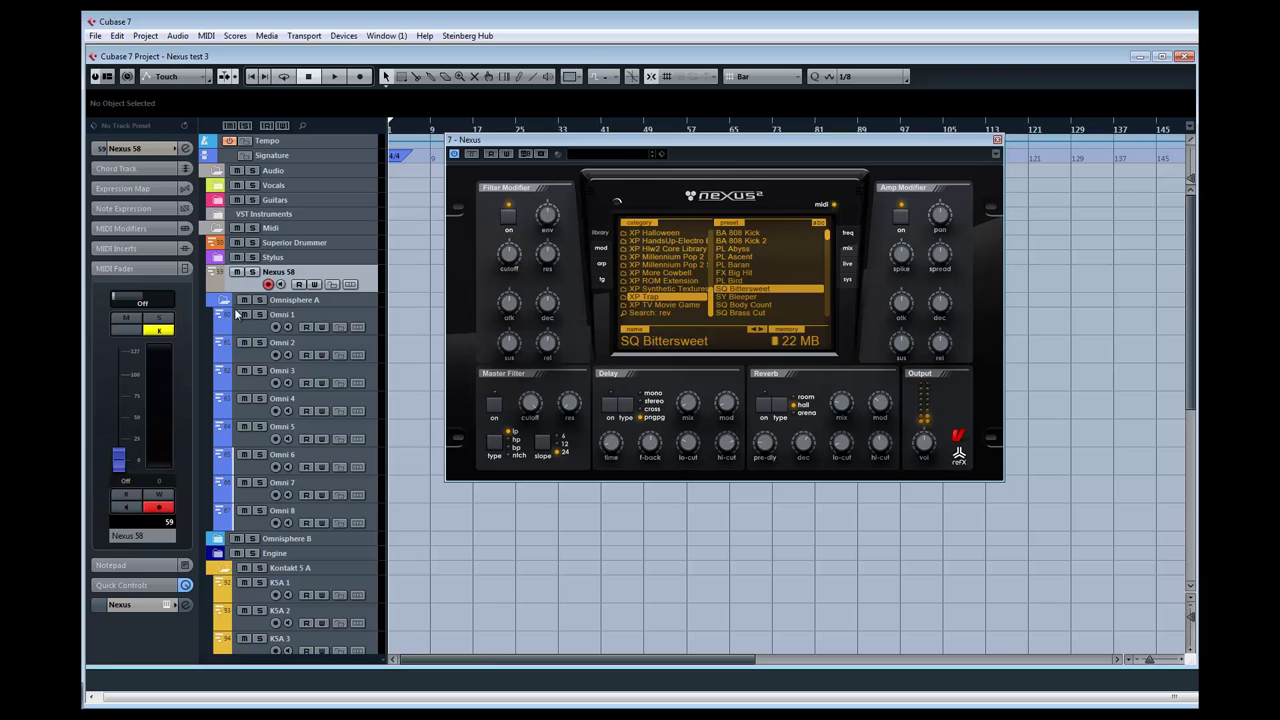
Reassign the first quick control of the Nexus 58 track from mstFlt to the Modulation MIDI controller
{"action": "left_click", "coordinate": [156, 585]}
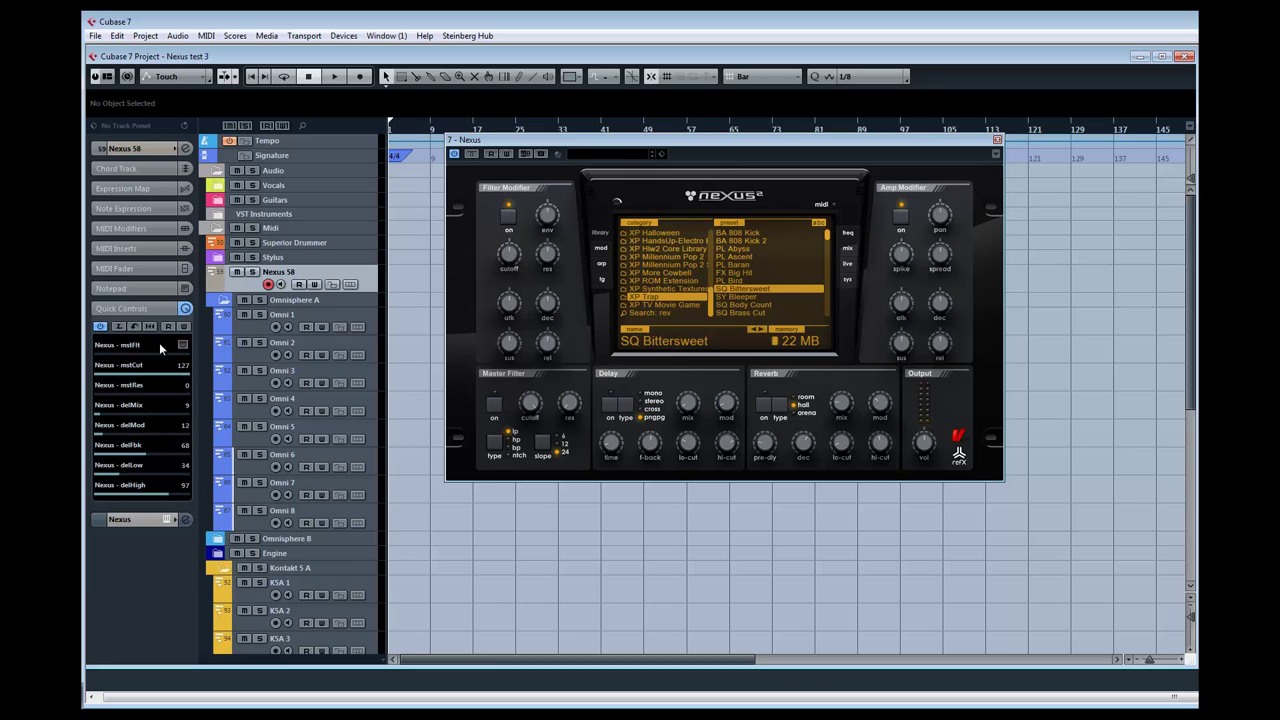
{"action": "left_click", "coordinate": [138, 346]}
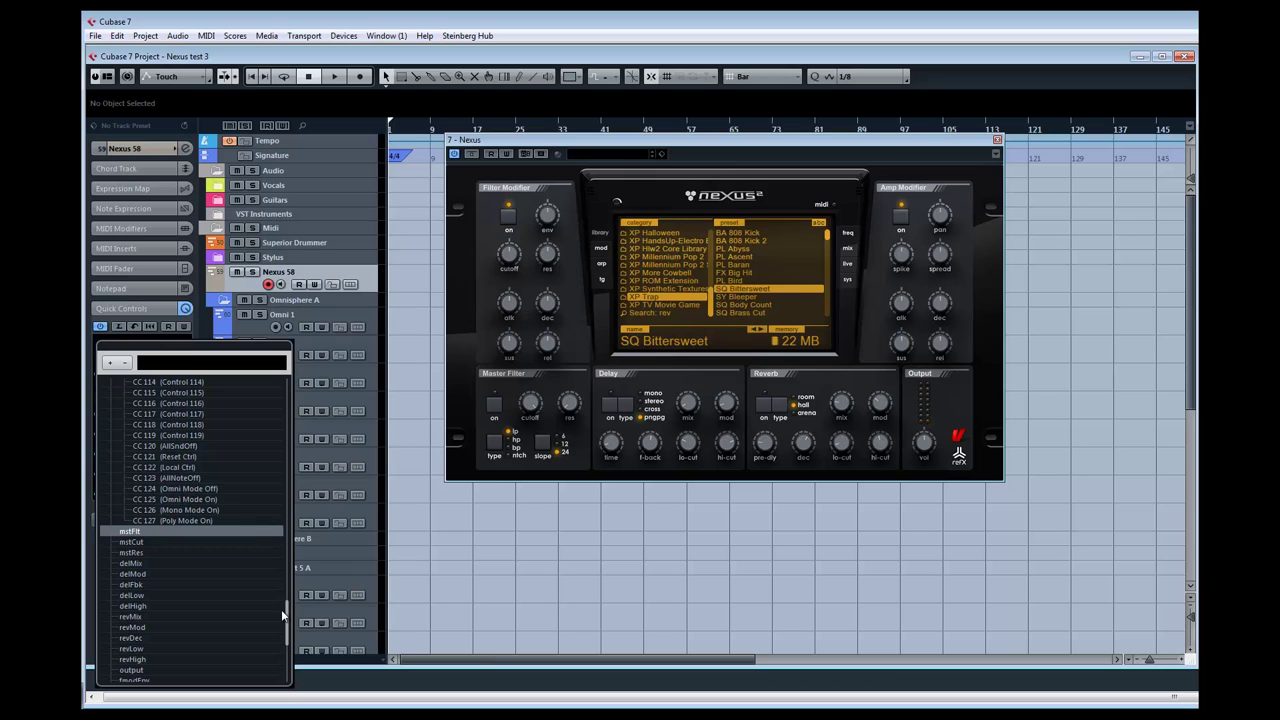
{"action": "left_click_drag", "start_coordinate": [288, 617], "coordinate": [300, 424]}
{"action": "left_click", "coordinate": [176, 434]}
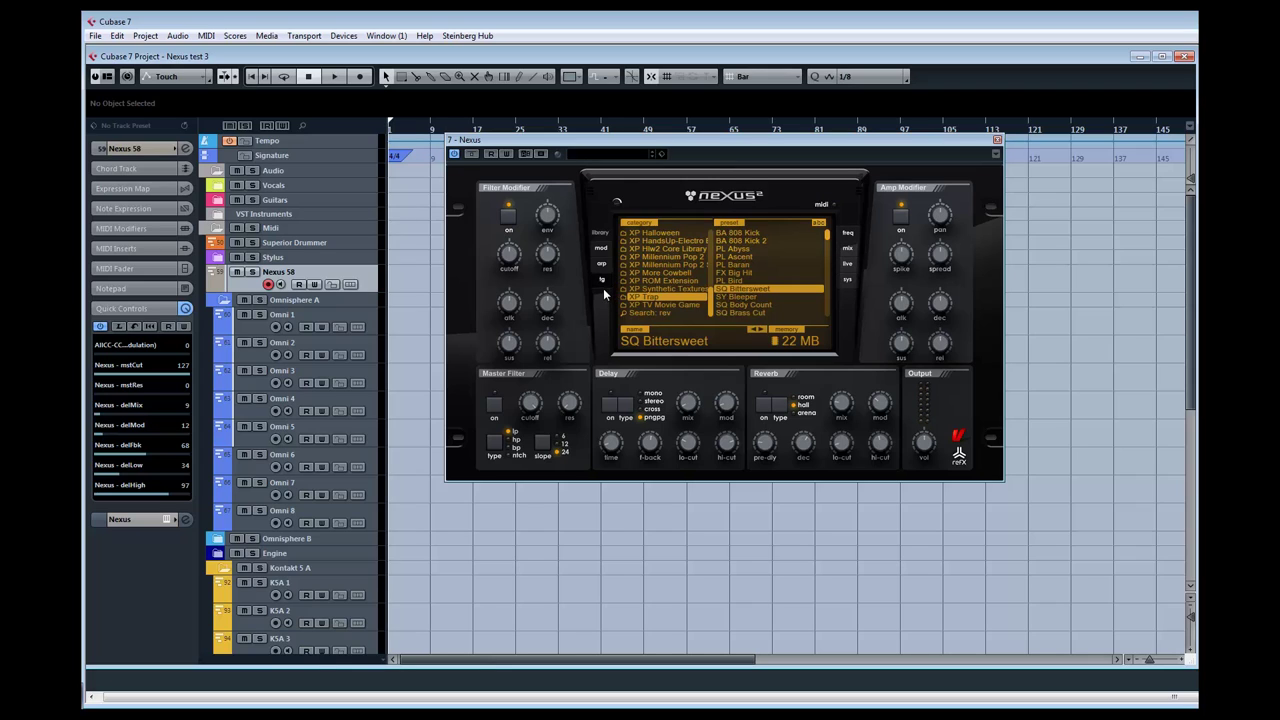
Look at the first insert effect in the SQ Bittersweet mix settings and set oscillator 2's volume to 120
{"action": "left_click", "coordinate": [849, 248]}
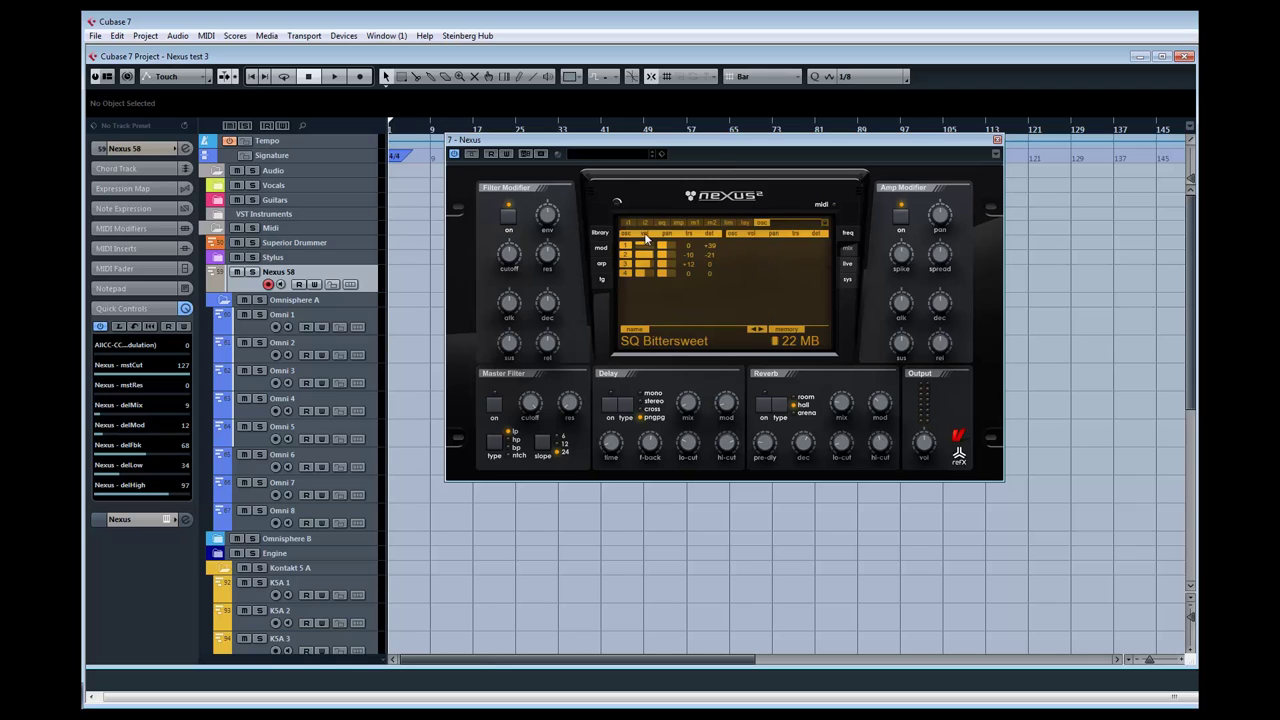
{"action": "left_click", "coordinate": [629, 223]}
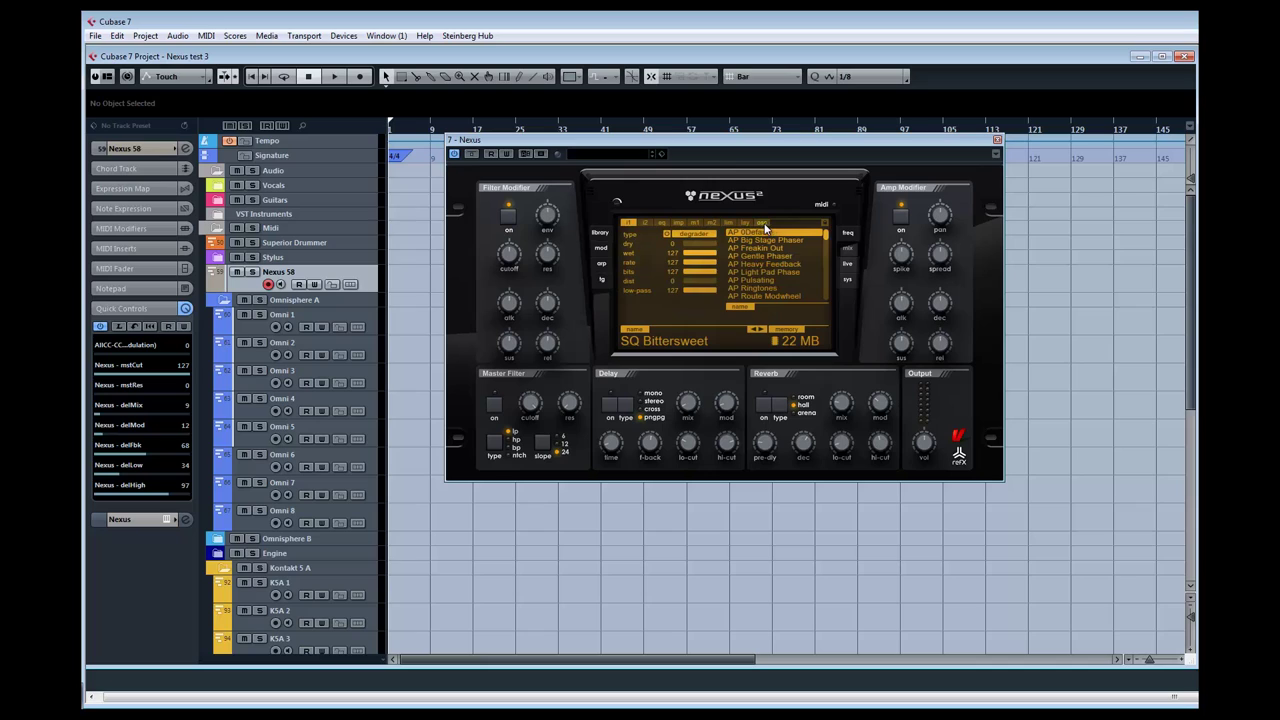
{"action": "left_click", "coordinate": [763, 224]}
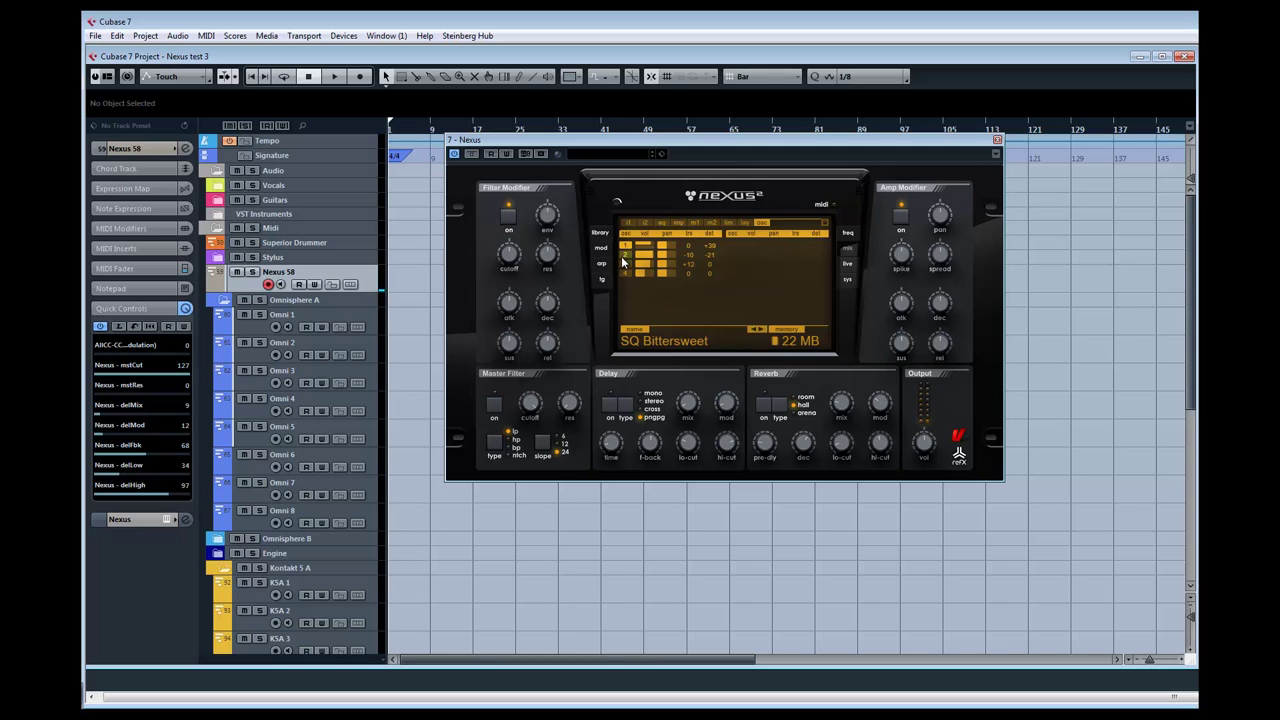
{"action": "left_click", "coordinate": [650, 256]}
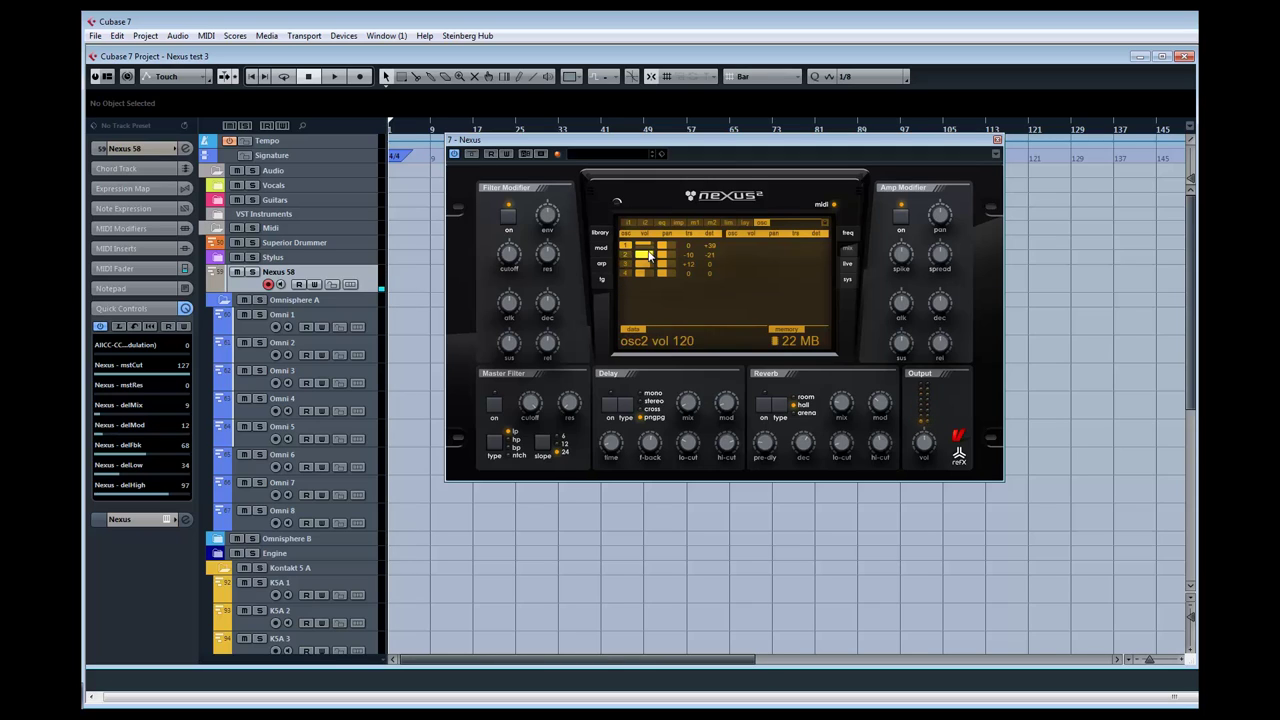
Adjust oscillator 1's volume in the SQ Bittersweet mix settings and load SQ Brass Cut from the preset library
{"action": "left_click", "coordinate": [640, 245]}
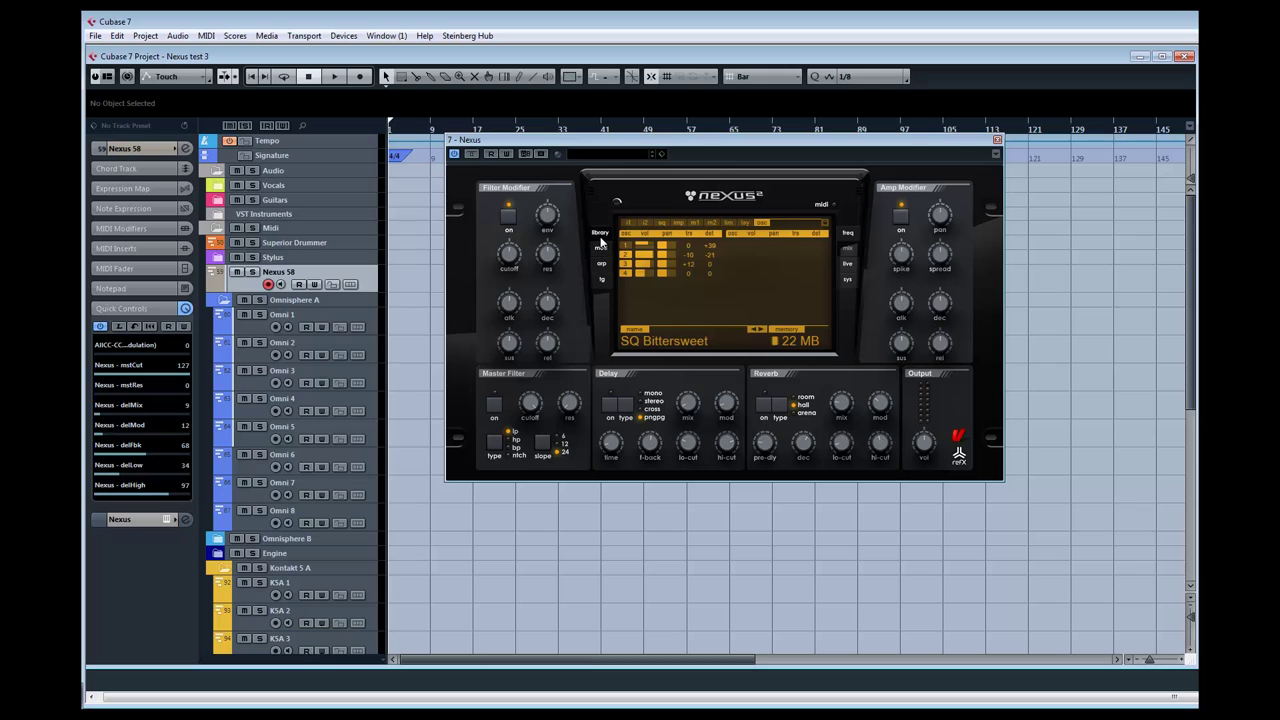
{"action": "left_click", "coordinate": [600, 233]}
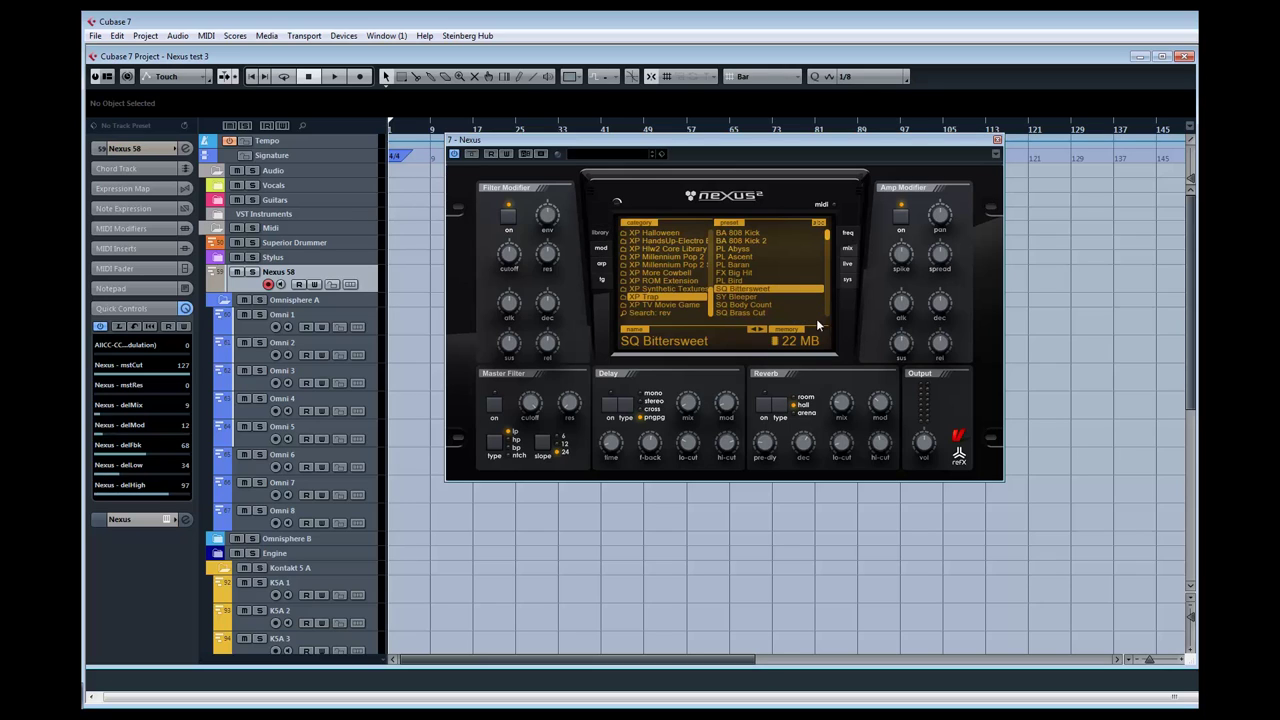
{"action": "left_click", "coordinate": [777, 313]}
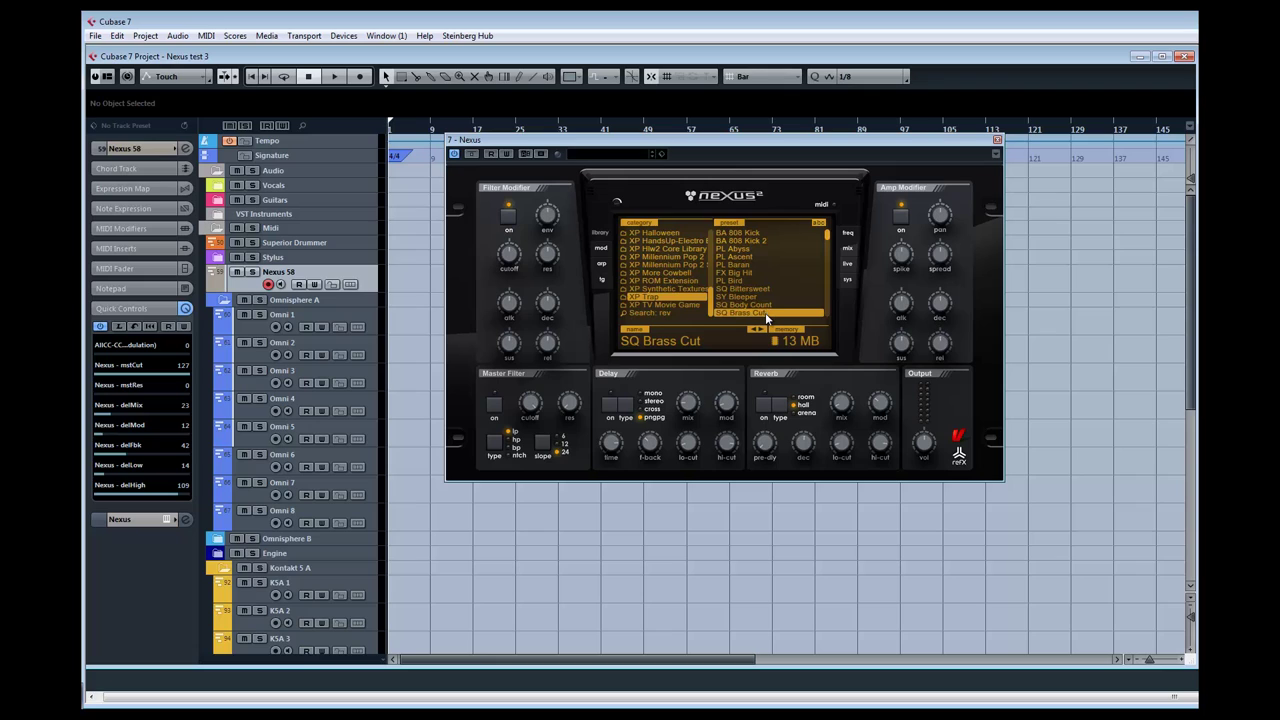
Audition the LD Crazy Lead 1 and LD Crazy Lead 2 presets from the XP Trap category
{"action": "scroll", "coordinate": [770, 290], "scroll_direction": "down", "scroll_amount": 3}
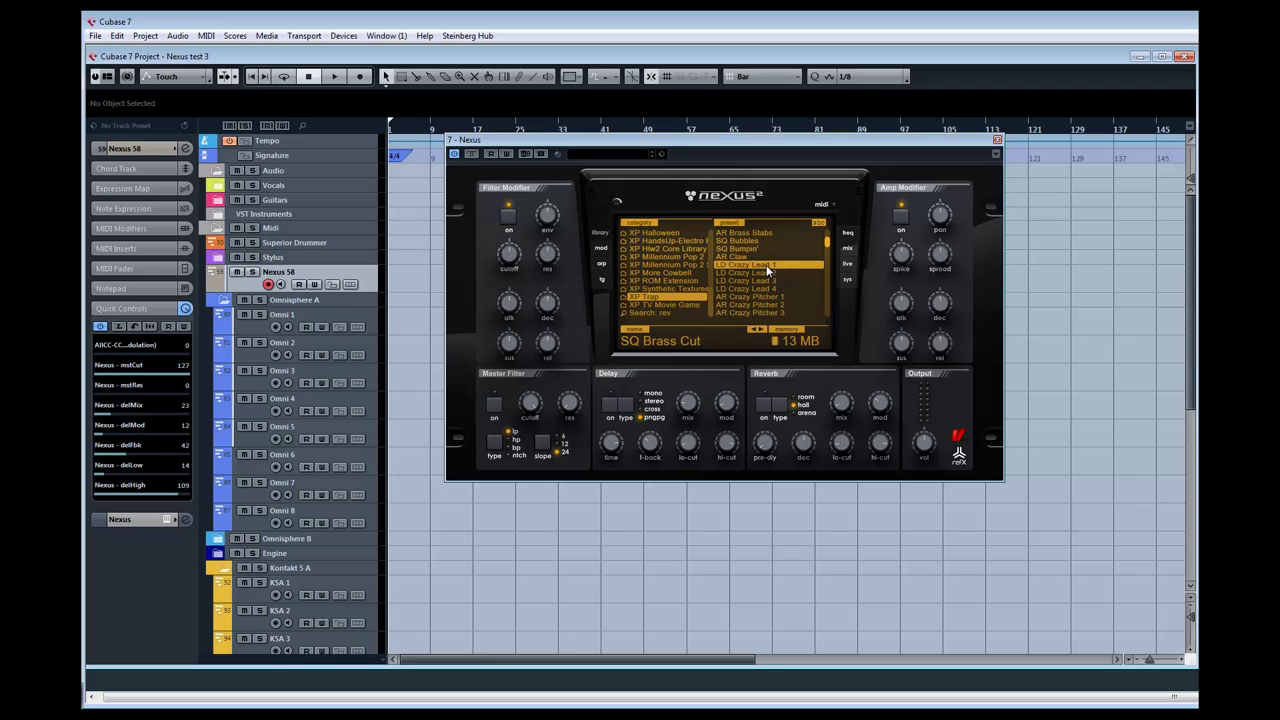
{"action": "left_click", "coordinate": [767, 266]}
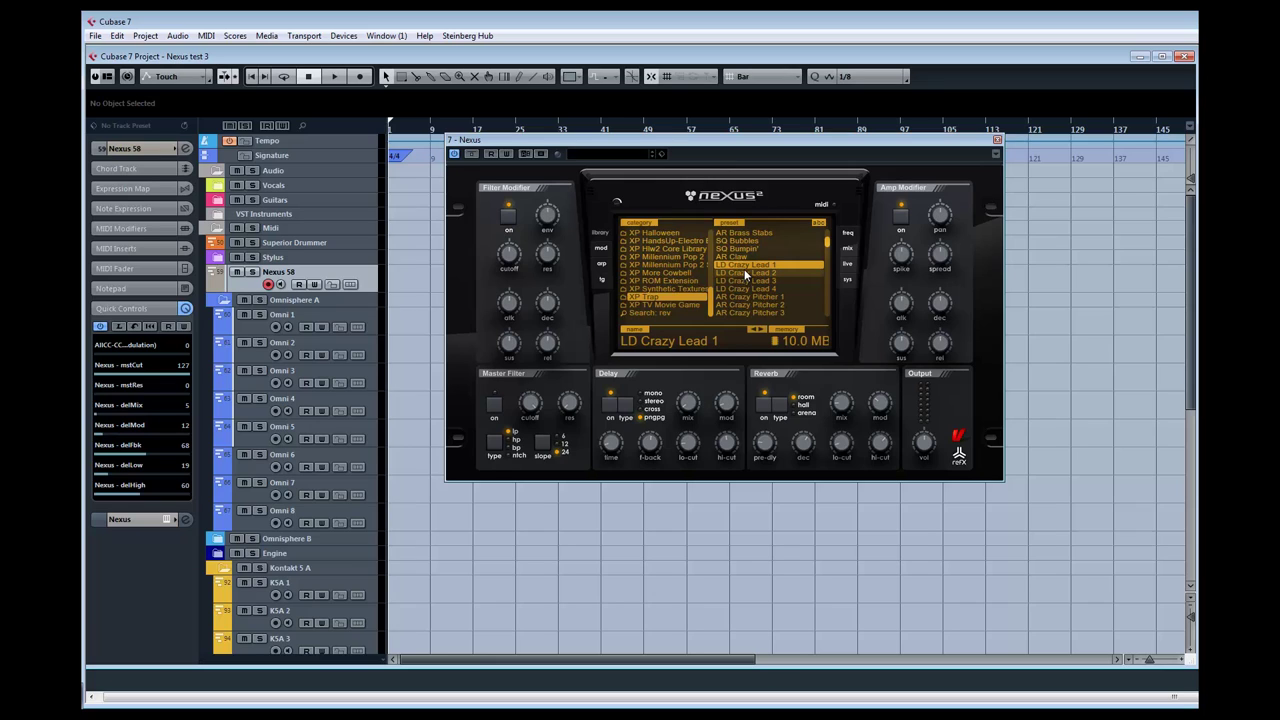
{"action": "left_click", "coordinate": [748, 272]}
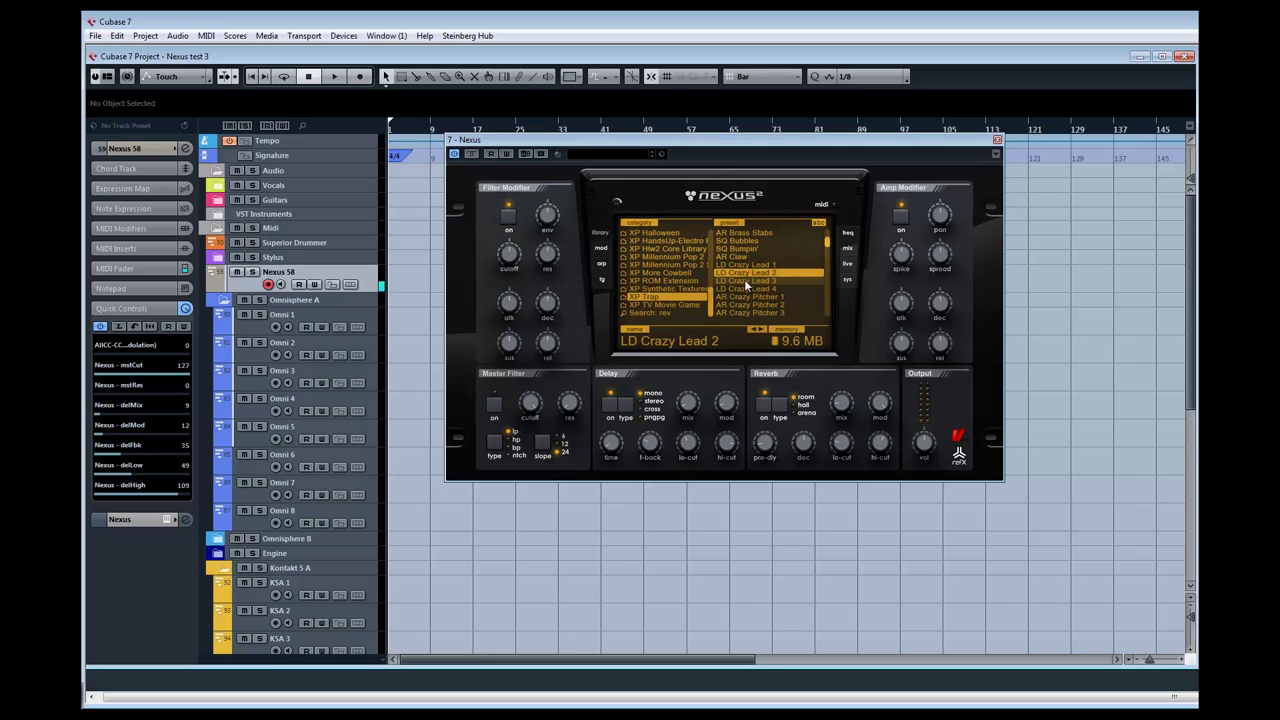
Audition the BA Dubstep 1, 2 and 3 presets in XP Trap, toggling the reverb off and on for BA Dubstep 2
{"action": "left_click", "coordinate": [826, 316]}
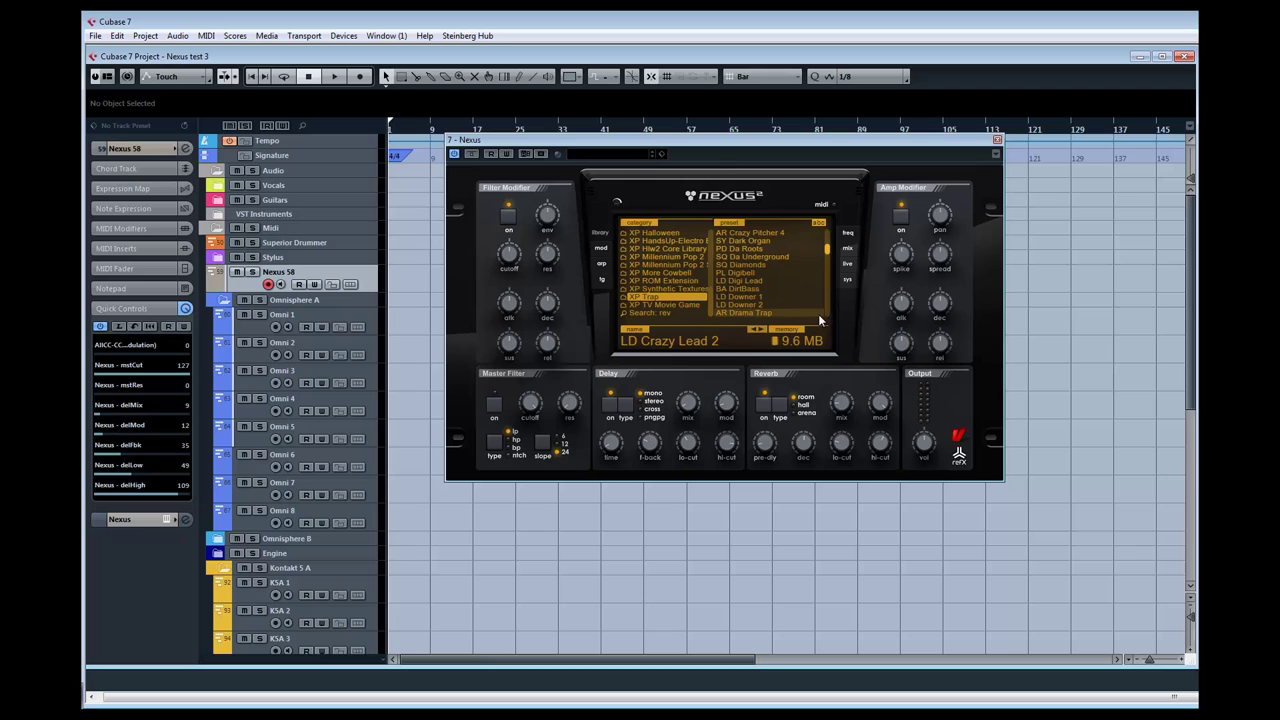
{"action": "left_click", "coordinate": [826, 311]}
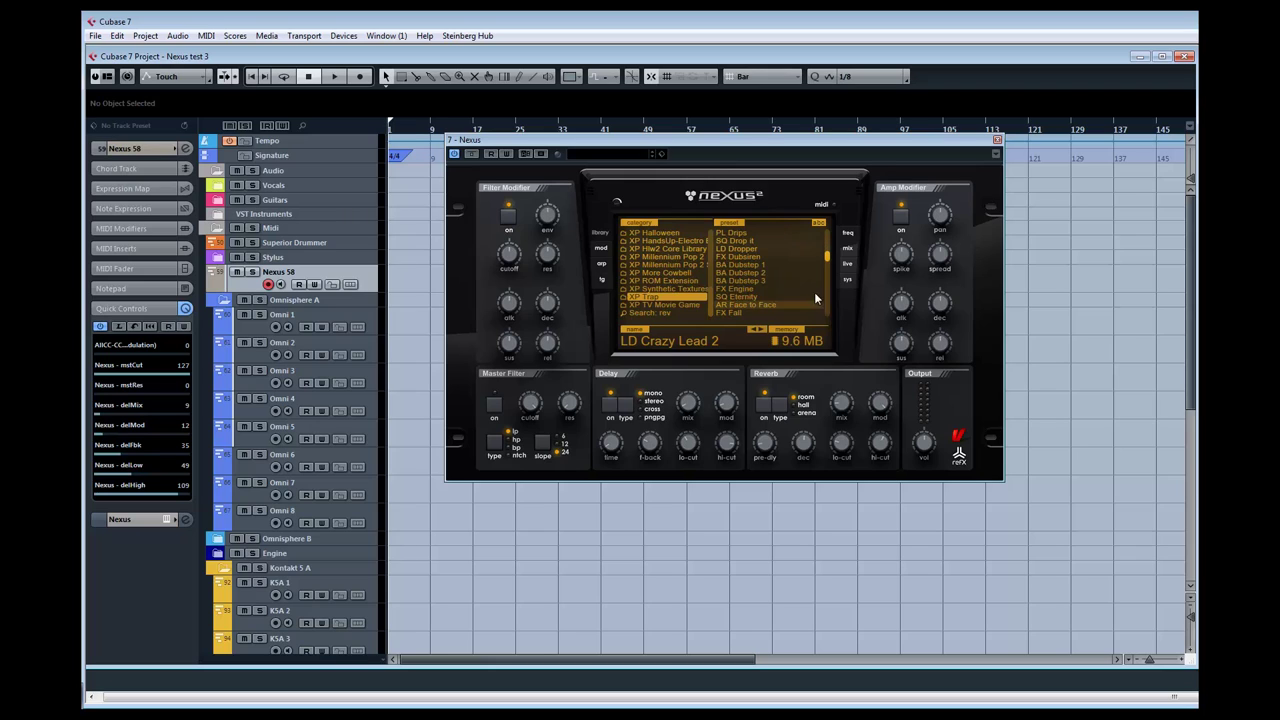
{"action": "left_click", "coordinate": [767, 263]}
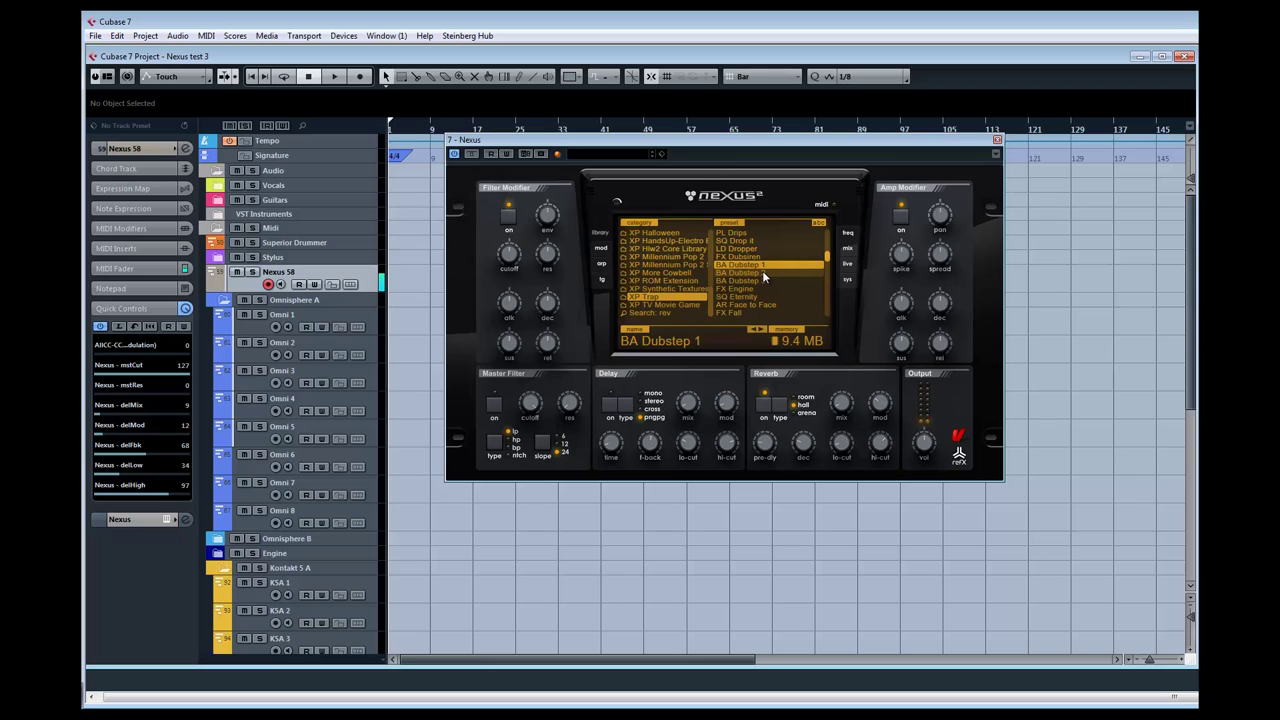
{"action": "left_click", "coordinate": [762, 272]}
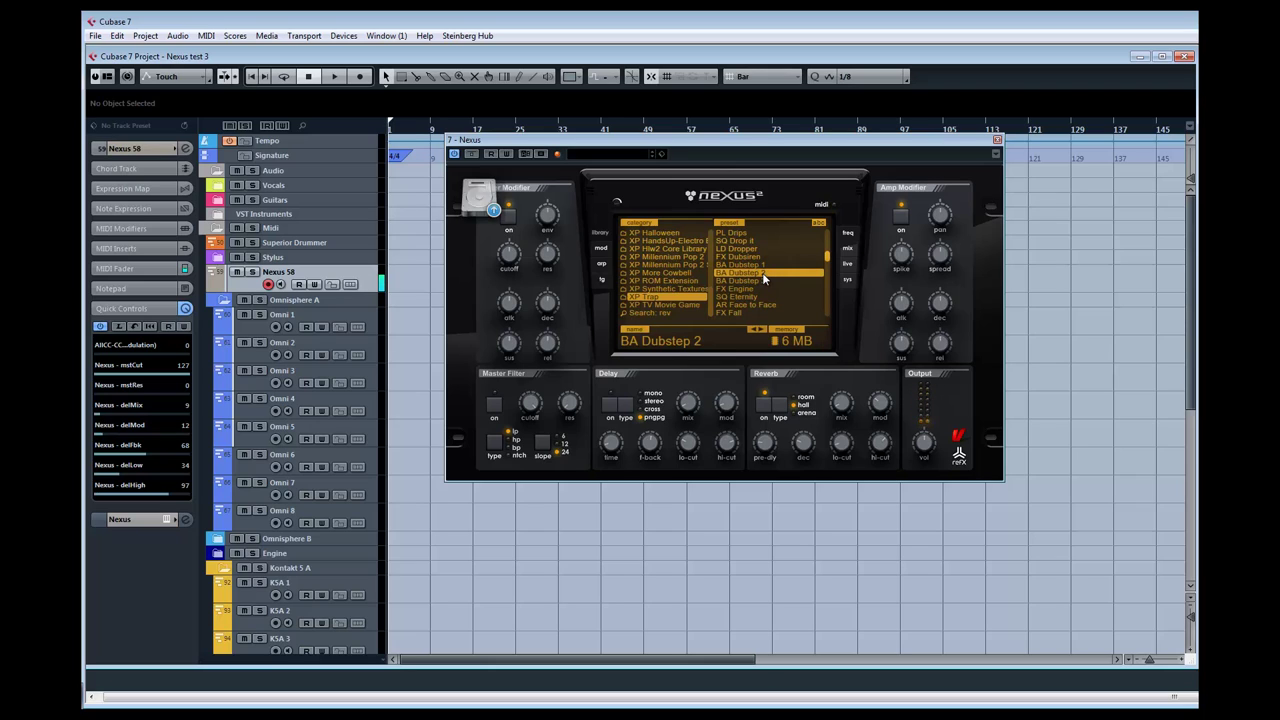
{"action": "left_click", "coordinate": [767, 406]}
{"action": "left_click", "coordinate": [767, 406]}
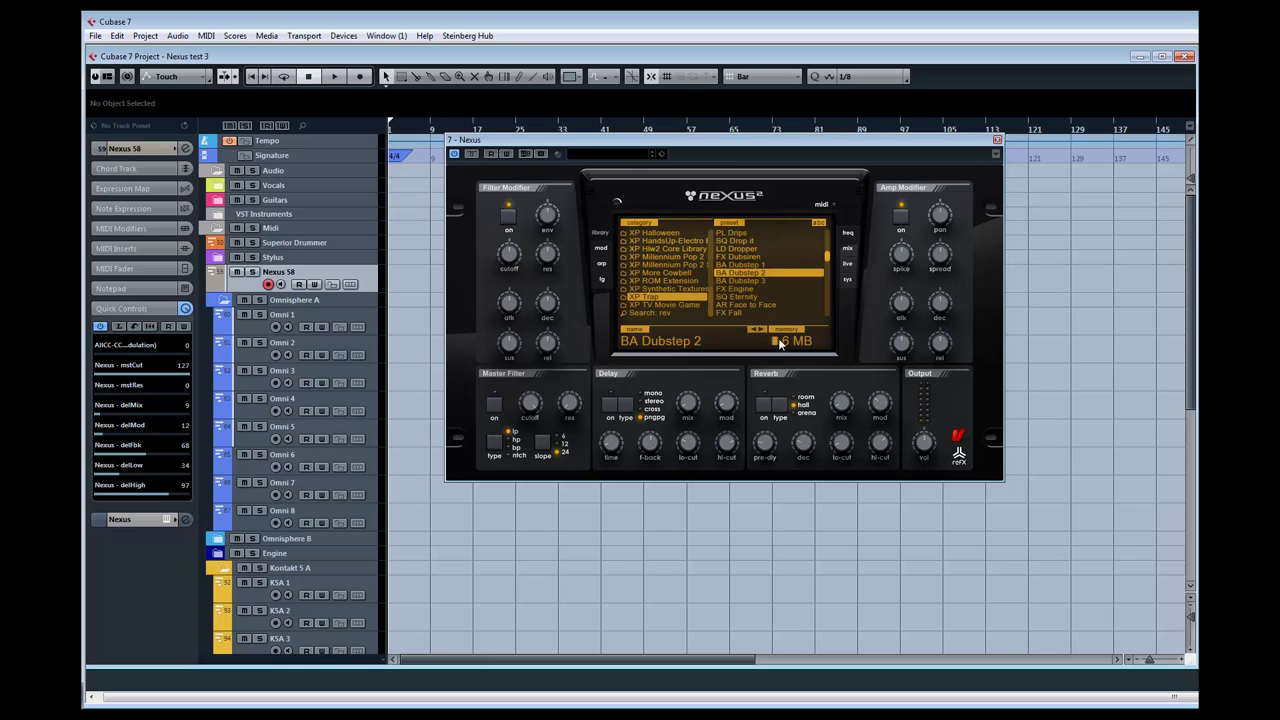
{"action": "left_click", "coordinate": [766, 282]}
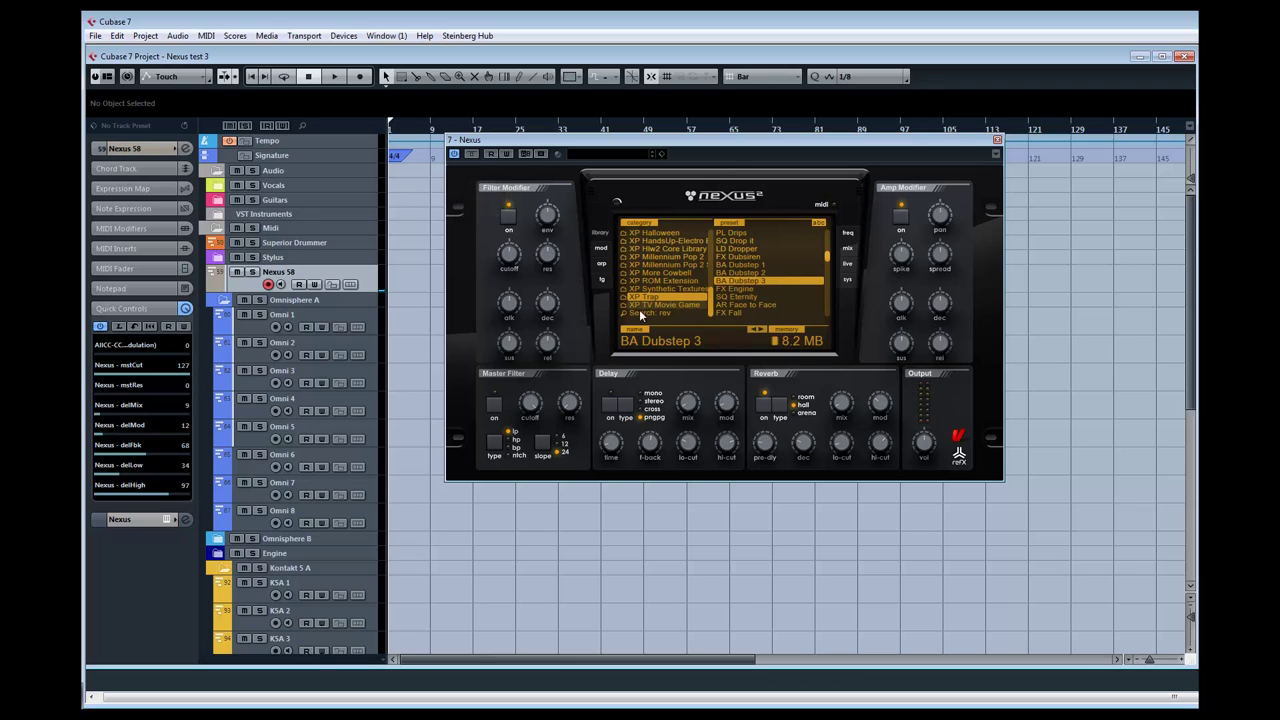
Try the portamento modes for BA Dubstep 3, choose leg, and set the portamento speed to 1/8
{"action": "left_click", "coordinate": [604, 248]}
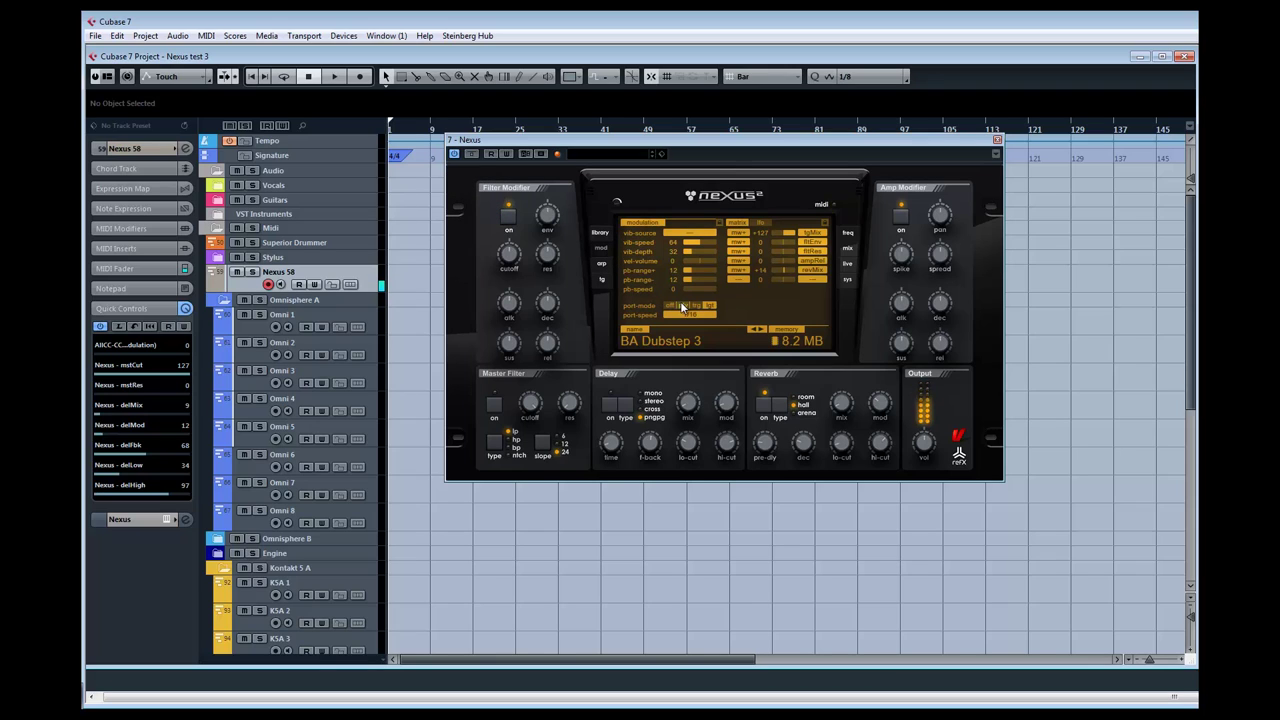
{"action": "left_click", "coordinate": [671, 304]}
{"action": "left_click", "coordinate": [707, 306]}
{"action": "left_click", "coordinate": [700, 306]}
{"action": "left_click", "coordinate": [697, 315]}
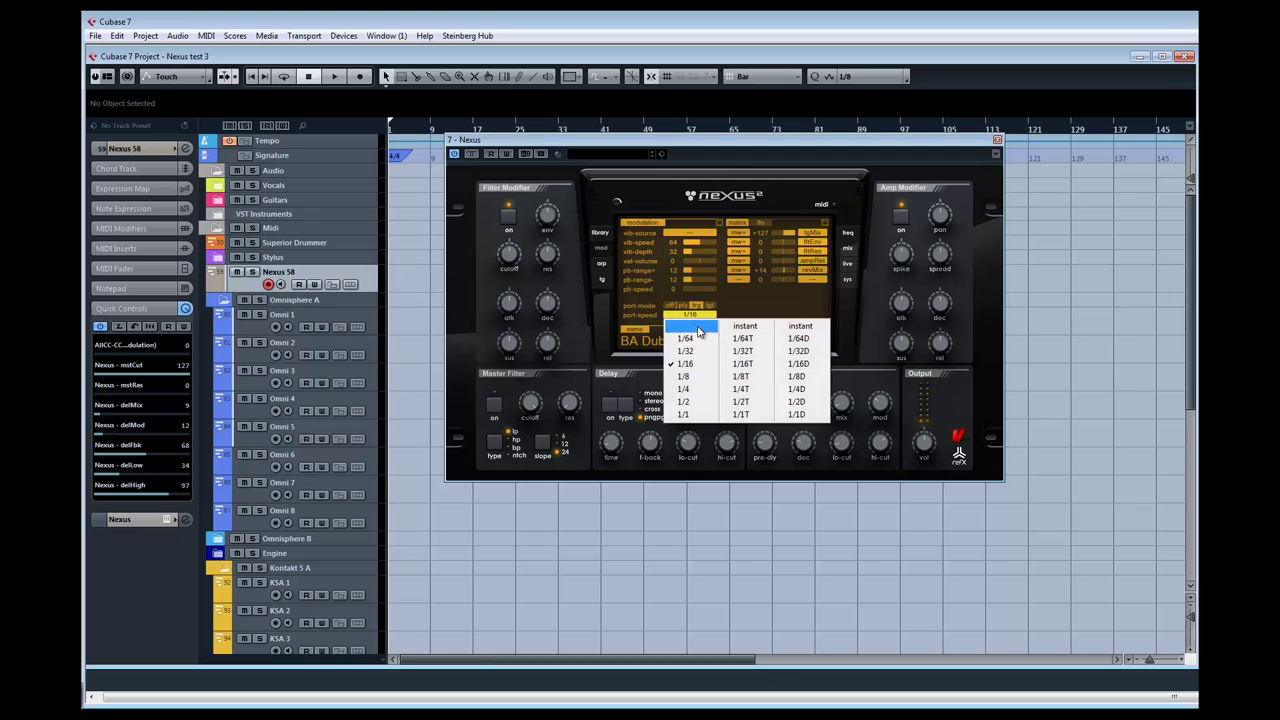
{"action": "left_click", "coordinate": [694, 376]}
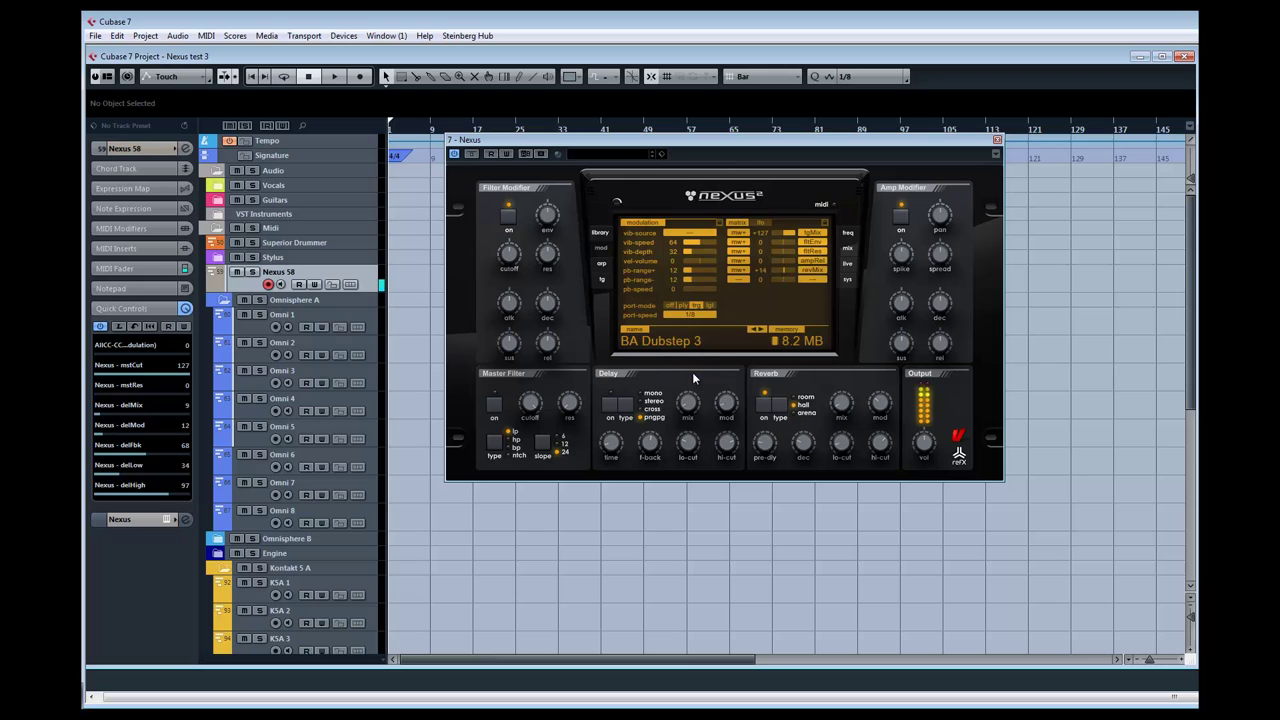
Try a portamento speed of 1/4 for BA Dubstep 3 and restore it to 1/8
{"action": "left_click", "coordinate": [694, 315]}
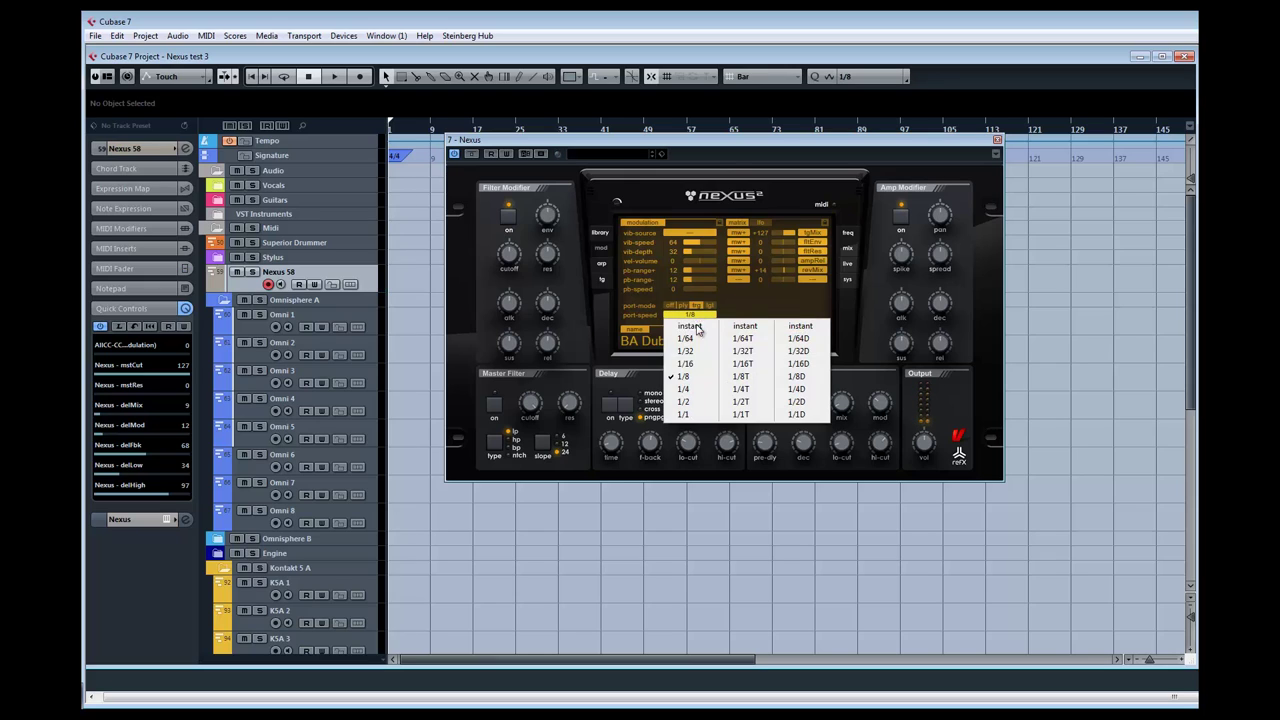
{"action": "left_click", "coordinate": [694, 388]}
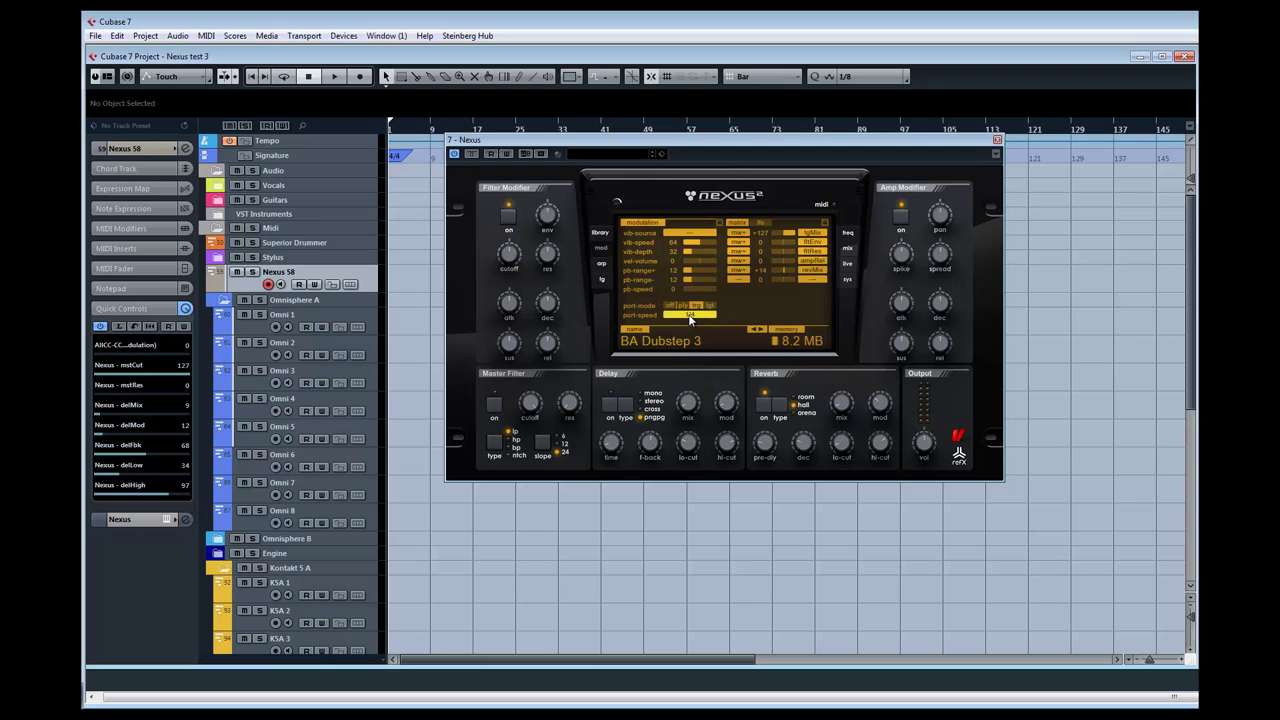
{"action": "left_click", "coordinate": [689, 317]}
{"action": "left_click", "coordinate": [703, 377]}
Load the FX Engine preset from the library and search all presets for "riser"
{"action": "left_click", "coordinate": [600, 232]}
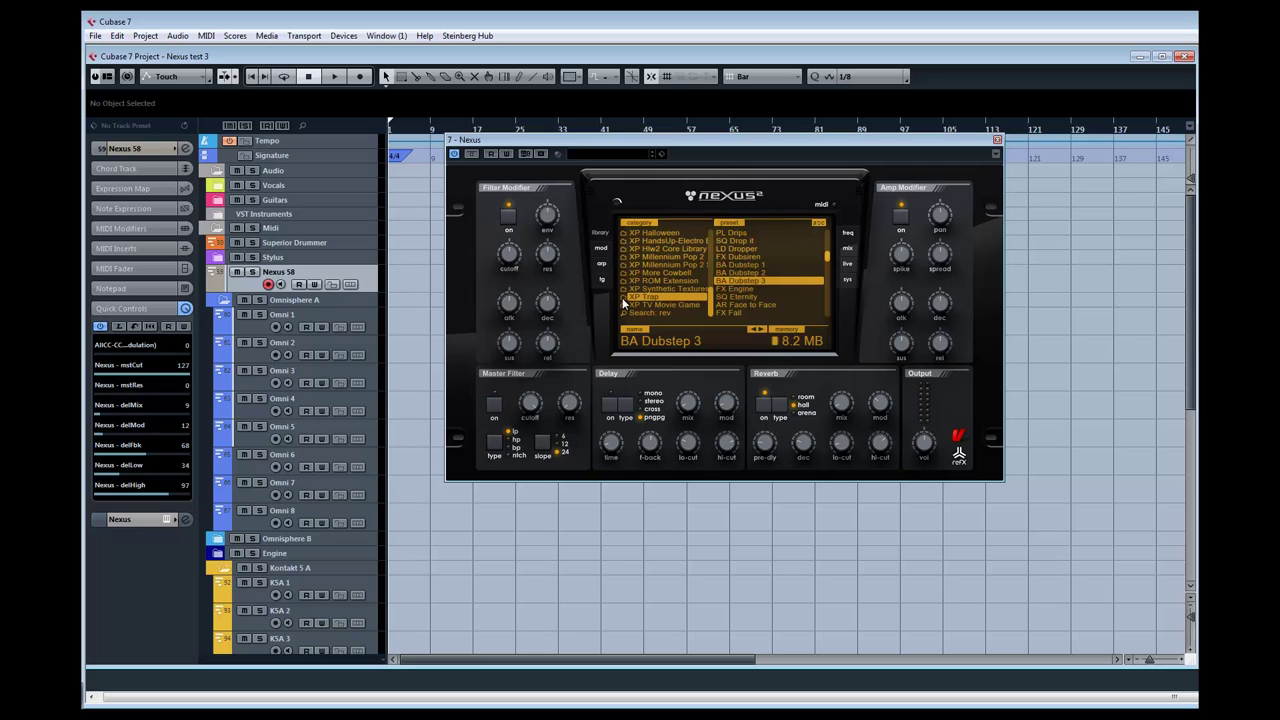
{"action": "left_click", "coordinate": [783, 292]}
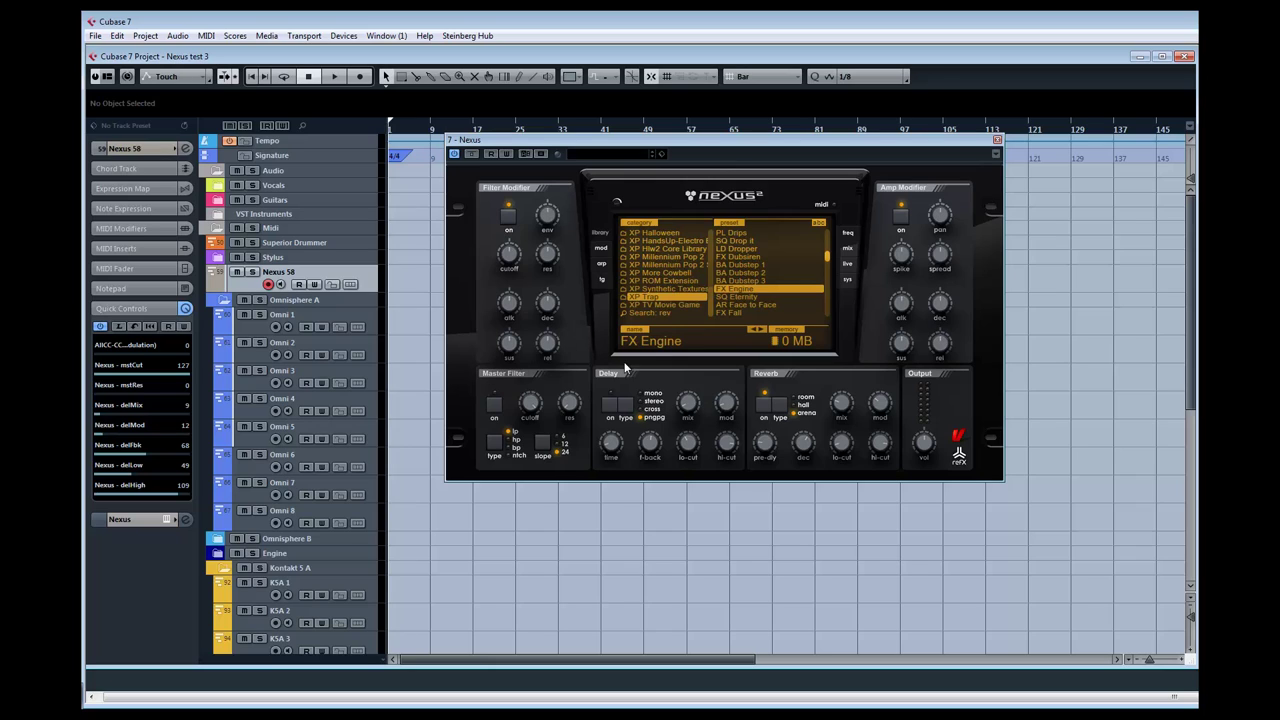
{"action": "left_click", "coordinate": [671, 312]}
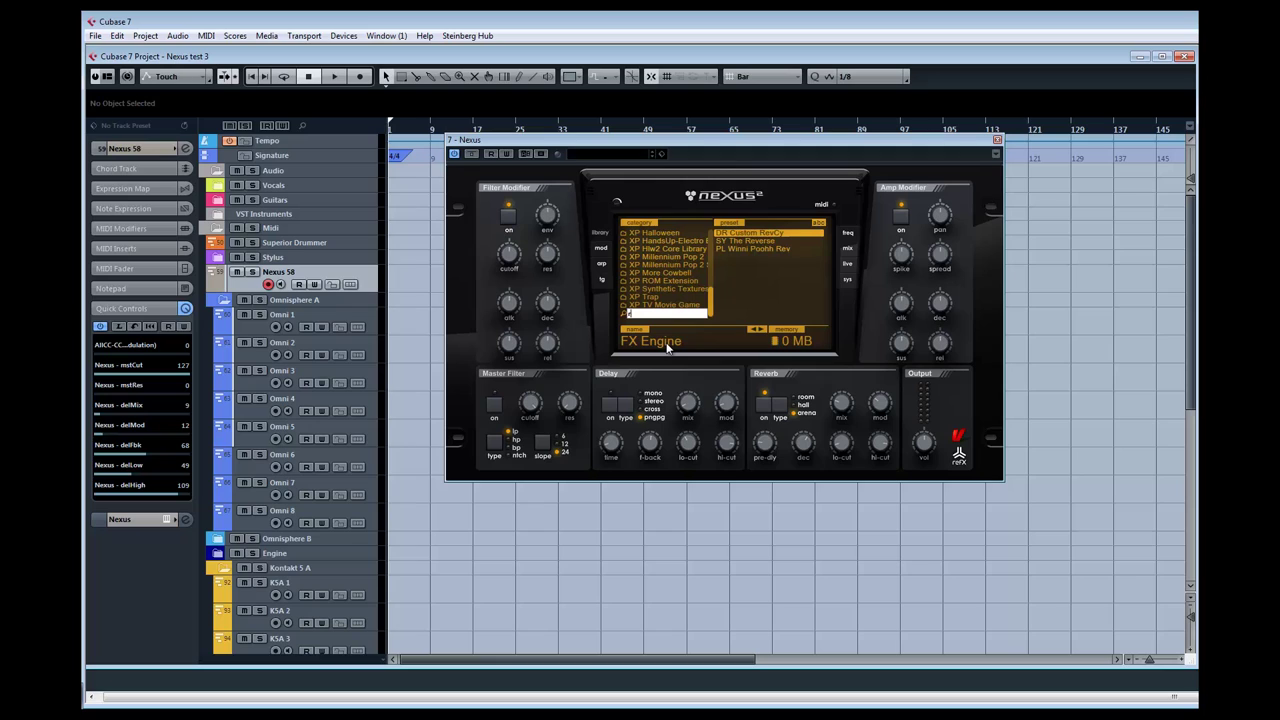
{"action": "key", "text": "Return"}
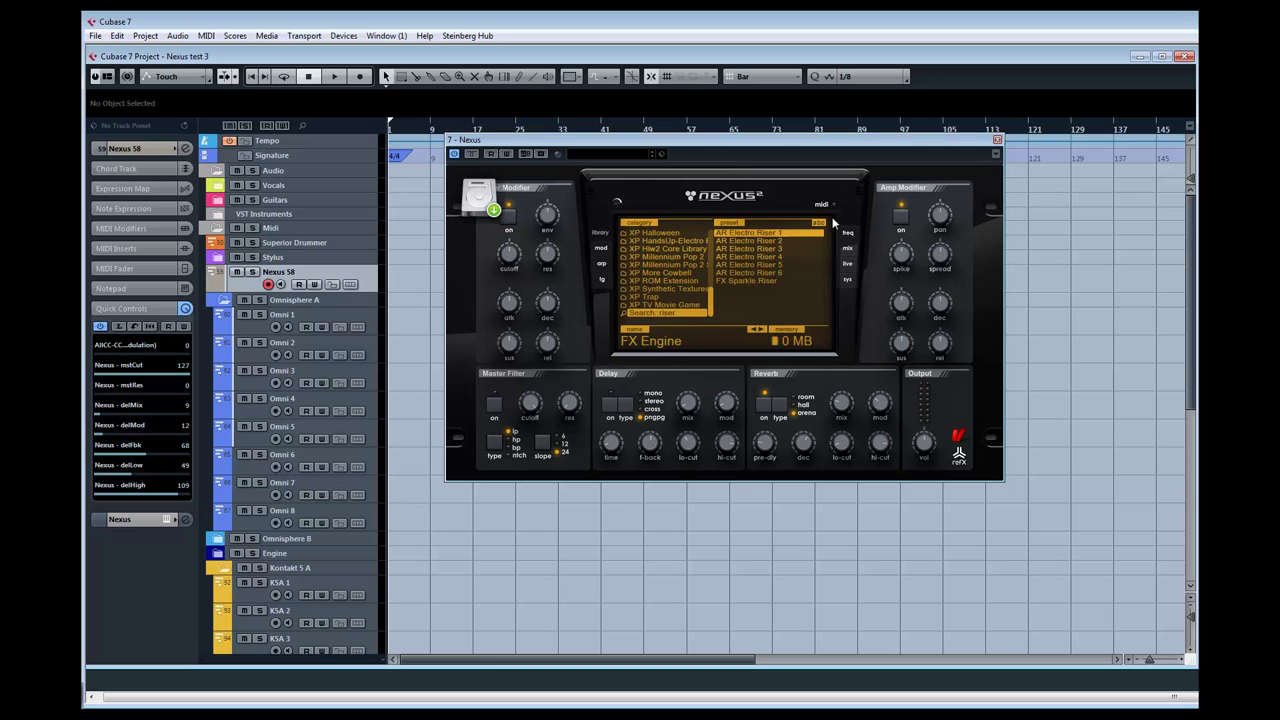
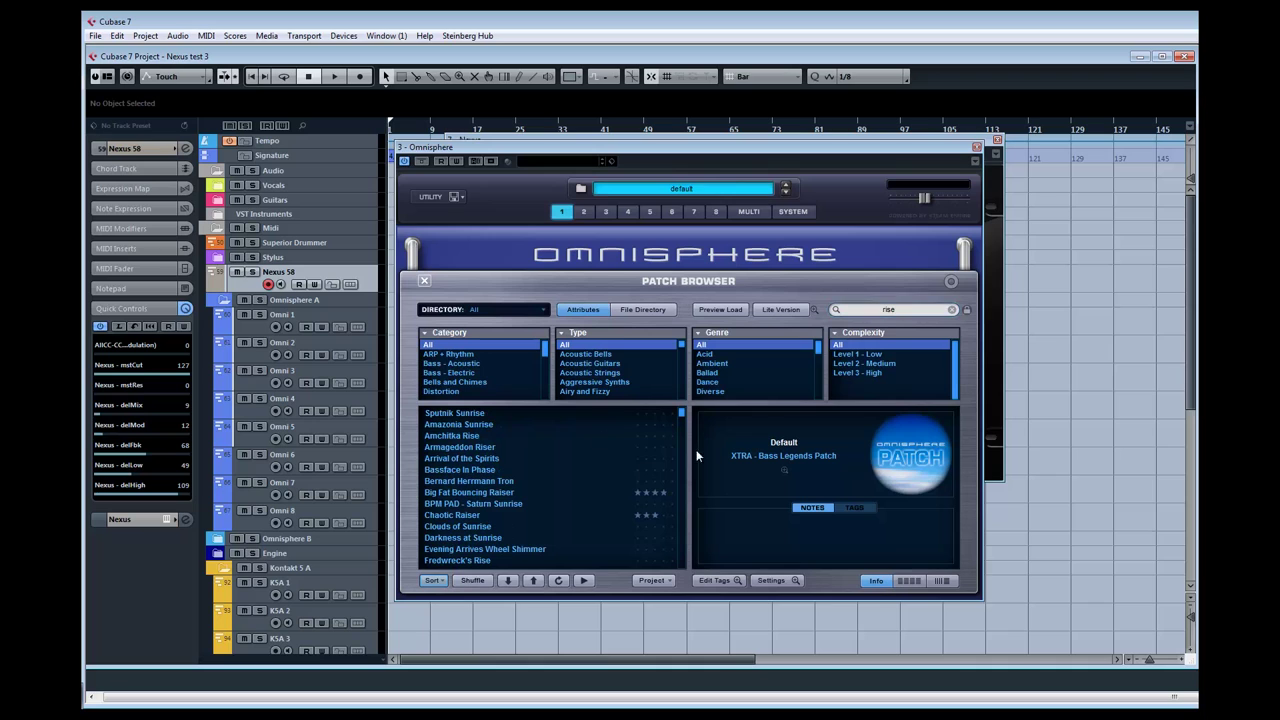
Browse the "rise" search results in Omnisphere's patch browser and filter them by the Synth Poly and Synth Mono categories
{"action": "left_click_drag", "start_coordinate": [680, 413], "coordinate": [681, 541]}
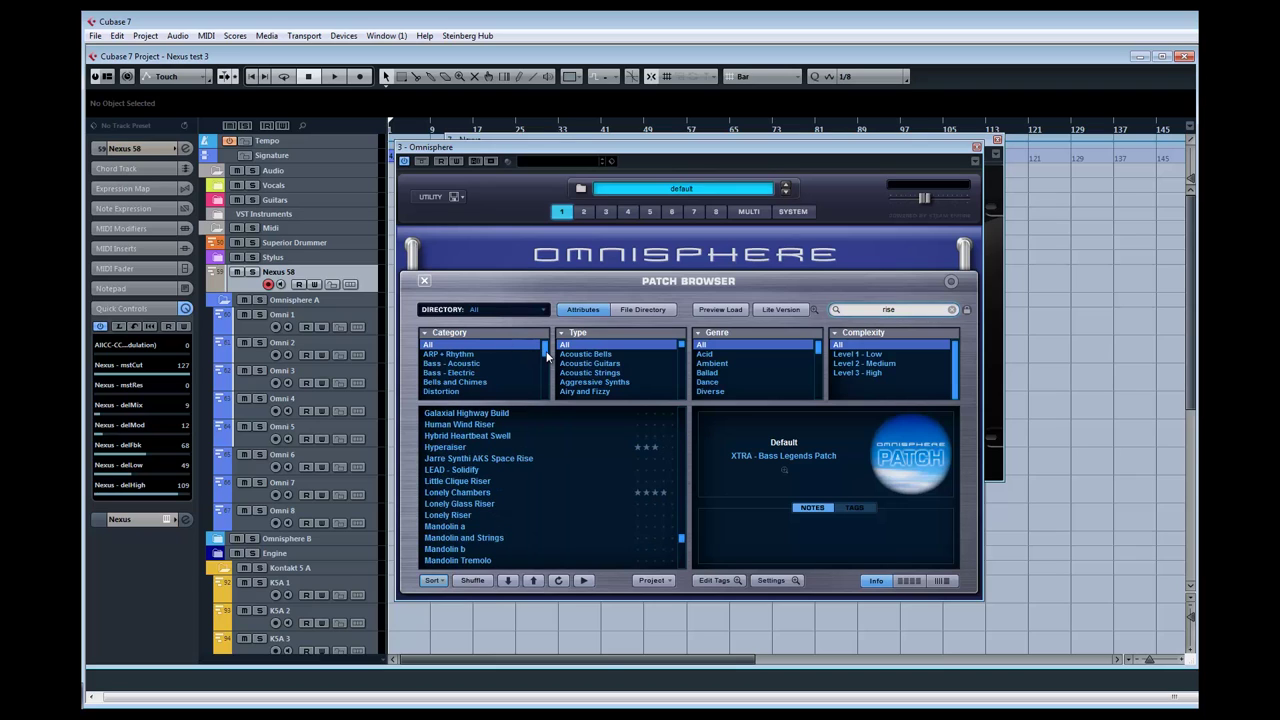
{"action": "left_click_drag", "start_coordinate": [547, 355], "coordinate": [546, 391]}
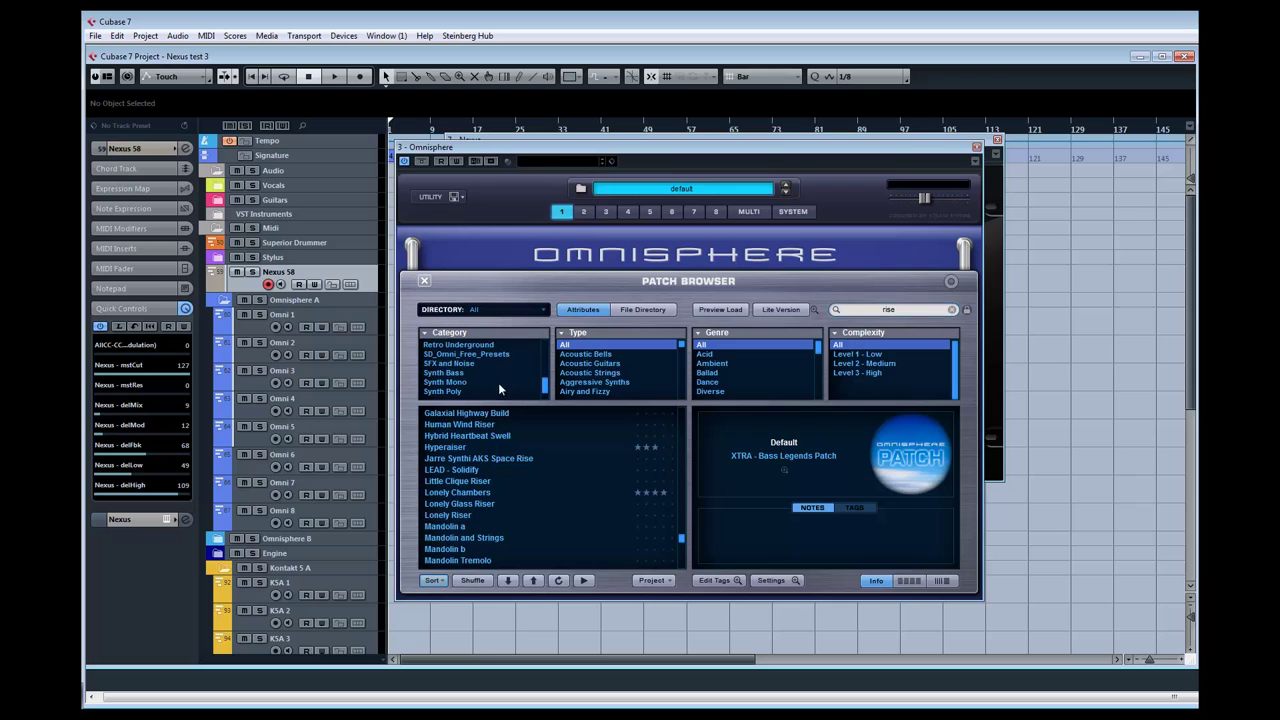
{"action": "left_click", "coordinate": [450, 382]}
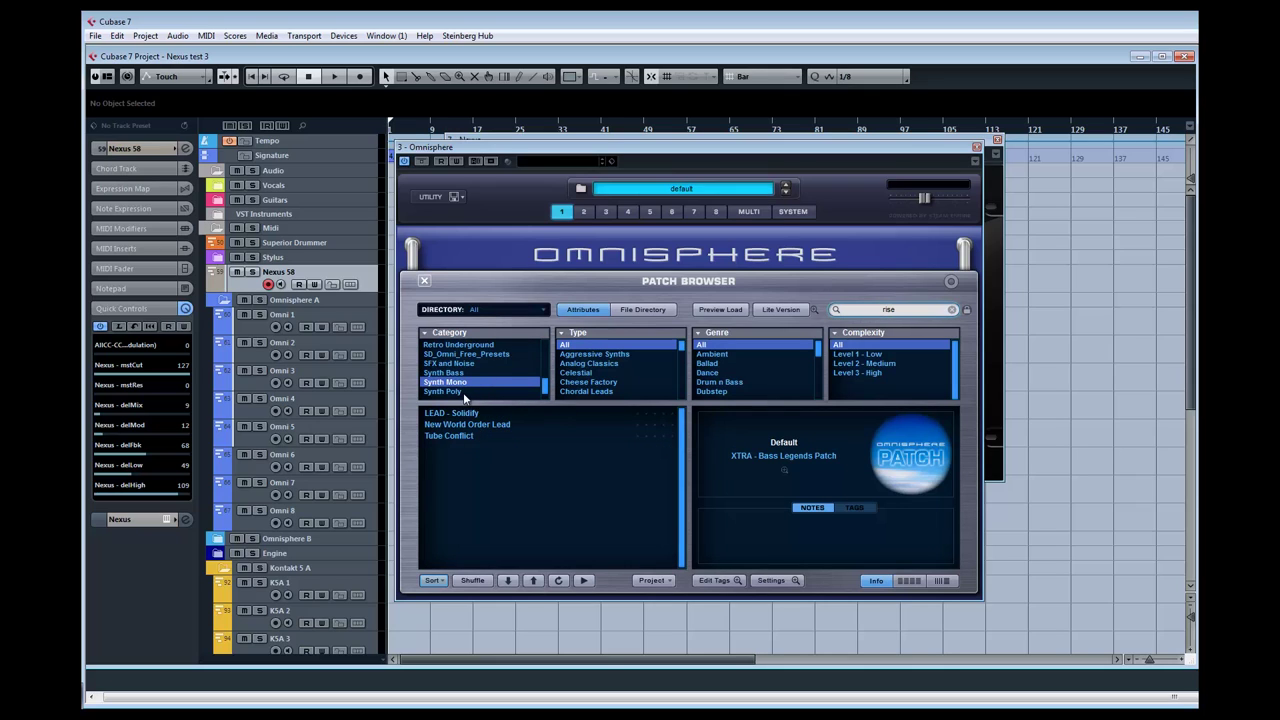
{"action": "left_click", "coordinate": [462, 391]}
{"action": "left_click", "coordinate": [464, 382]}
Select the New World Order Lead patch and view its tags and notes
{"action": "left_click", "coordinate": [525, 424]}
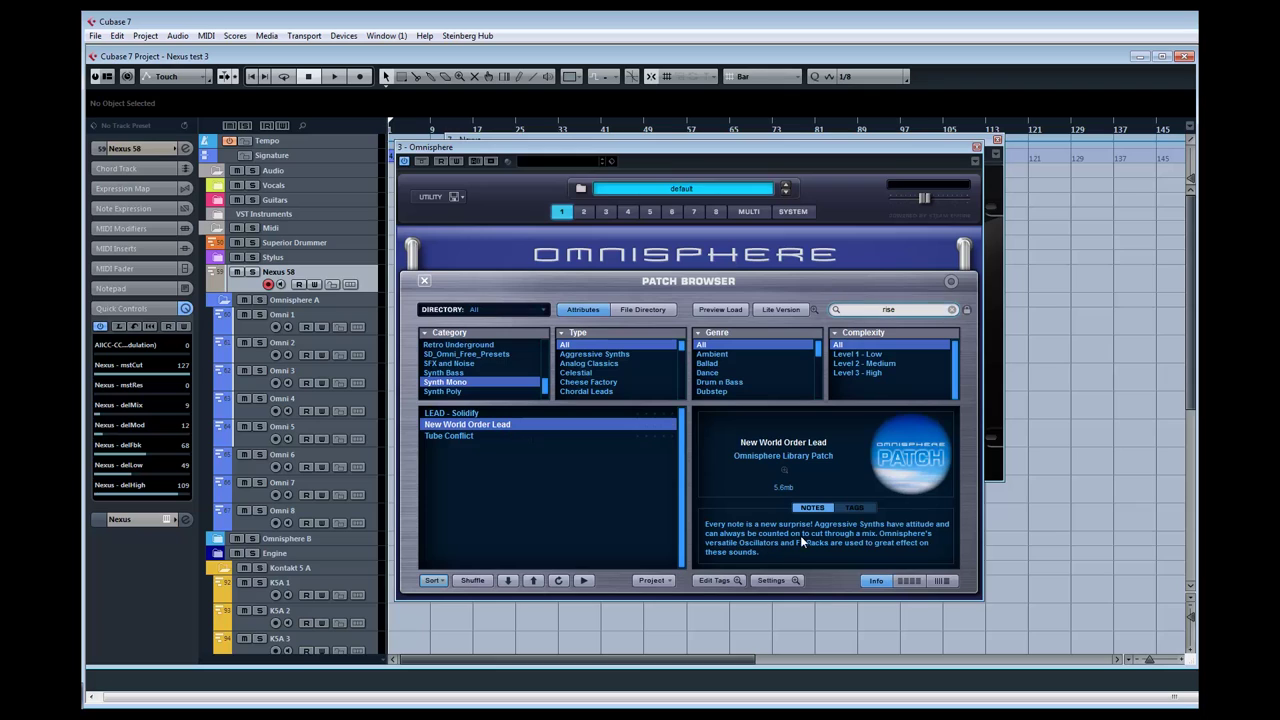
{"action": "left_click", "coordinate": [854, 508]}
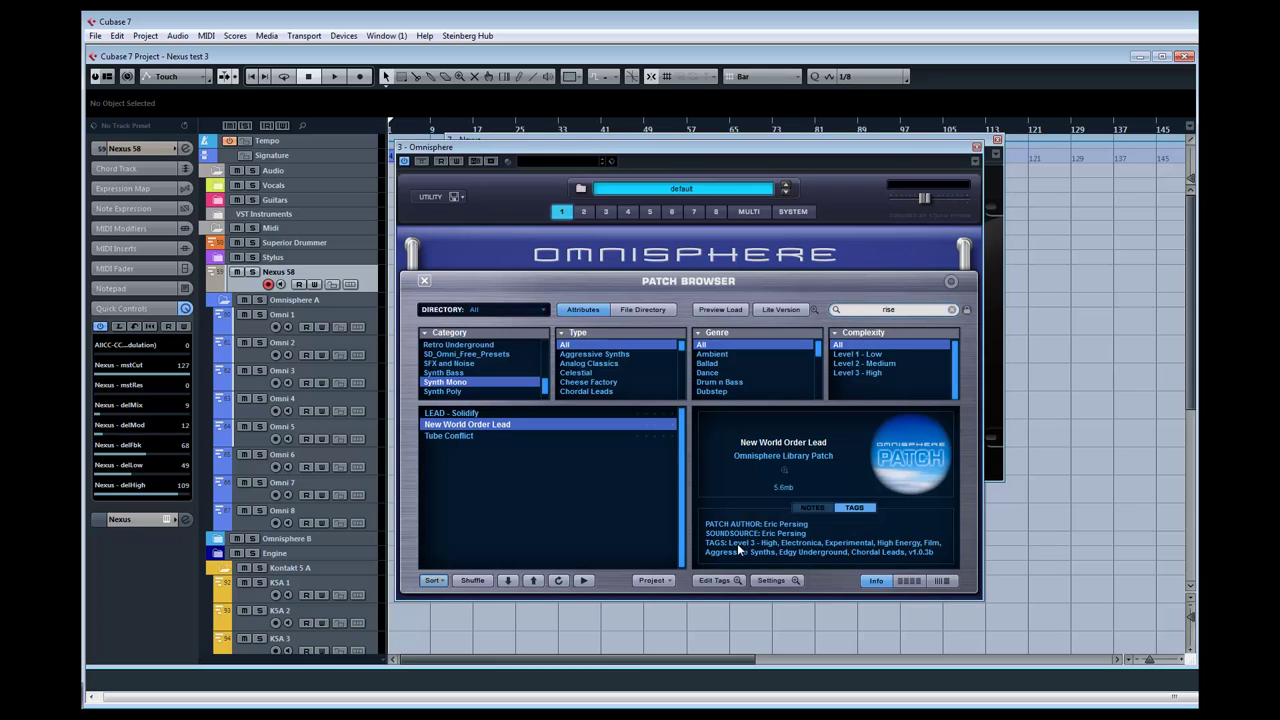
{"action": "left_click", "coordinate": [812, 507]}
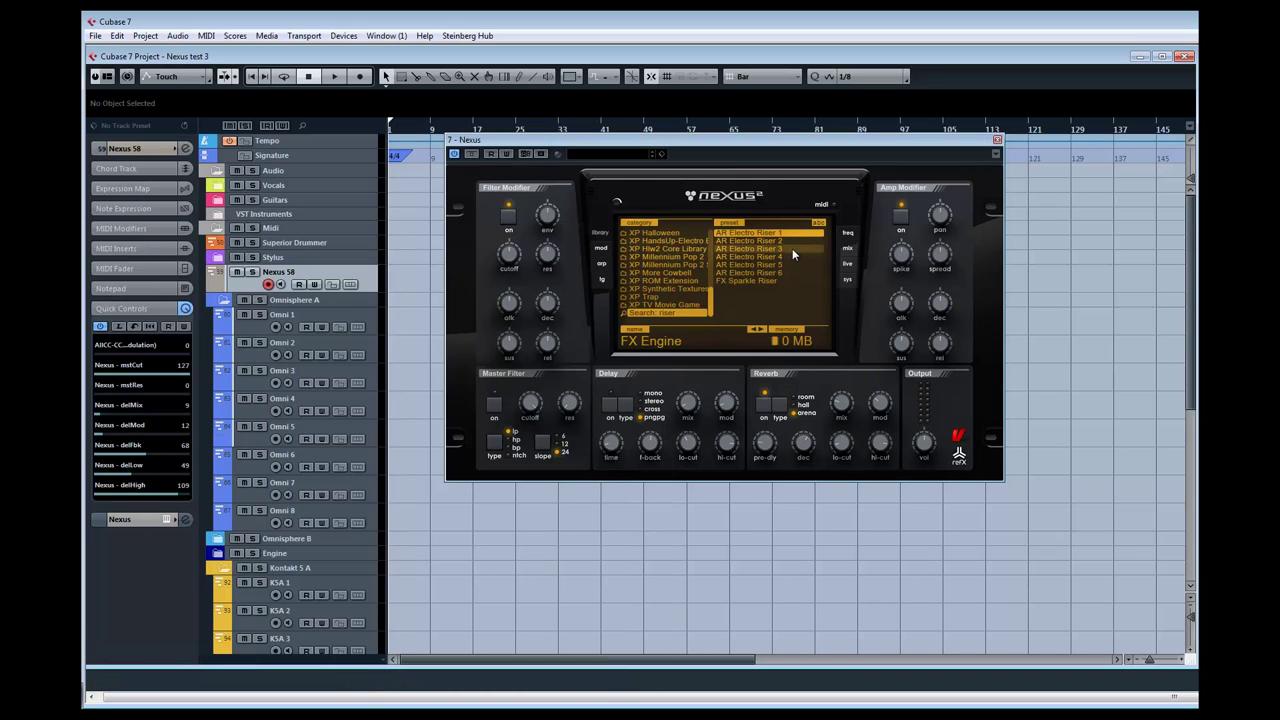
Reopen the XP Trap category in Nexus and switch the preset list sorting to type prefix and back to alphabetical
{"action": "left_click", "coordinate": [679, 297]}
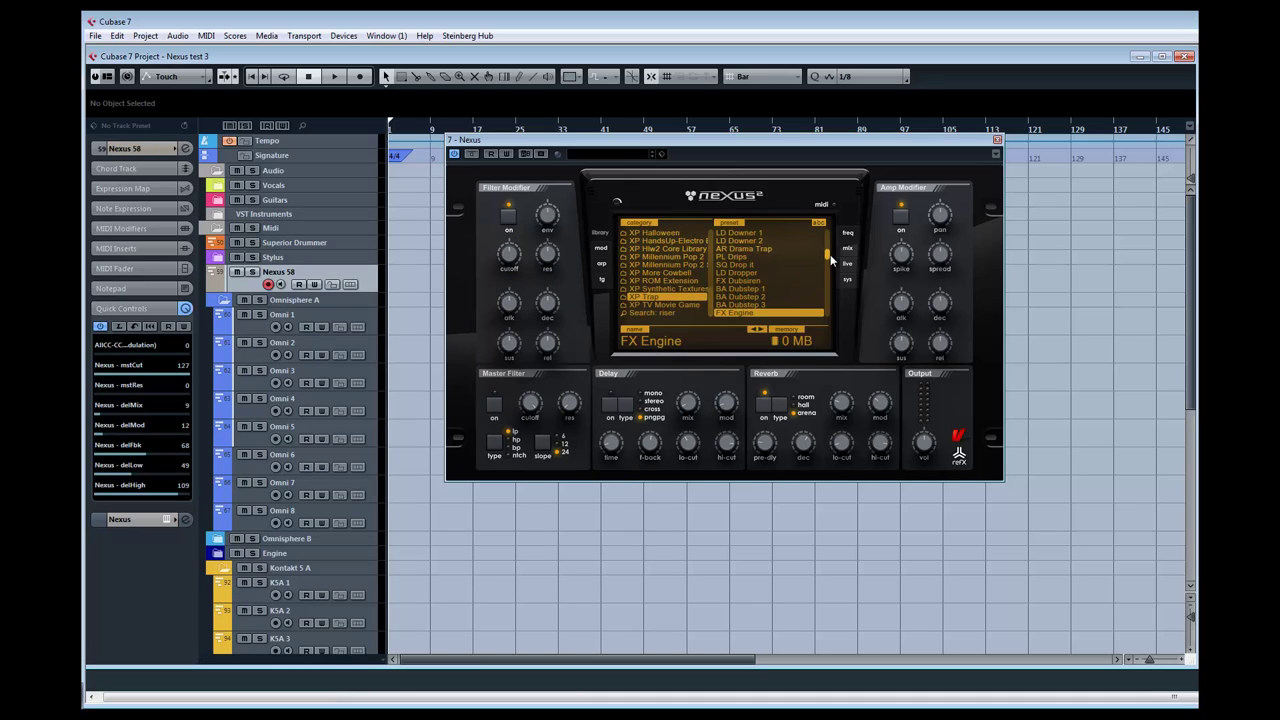
{"action": "scroll", "coordinate": [828, 254], "scroll_direction": "down", "scroll_amount": 3}
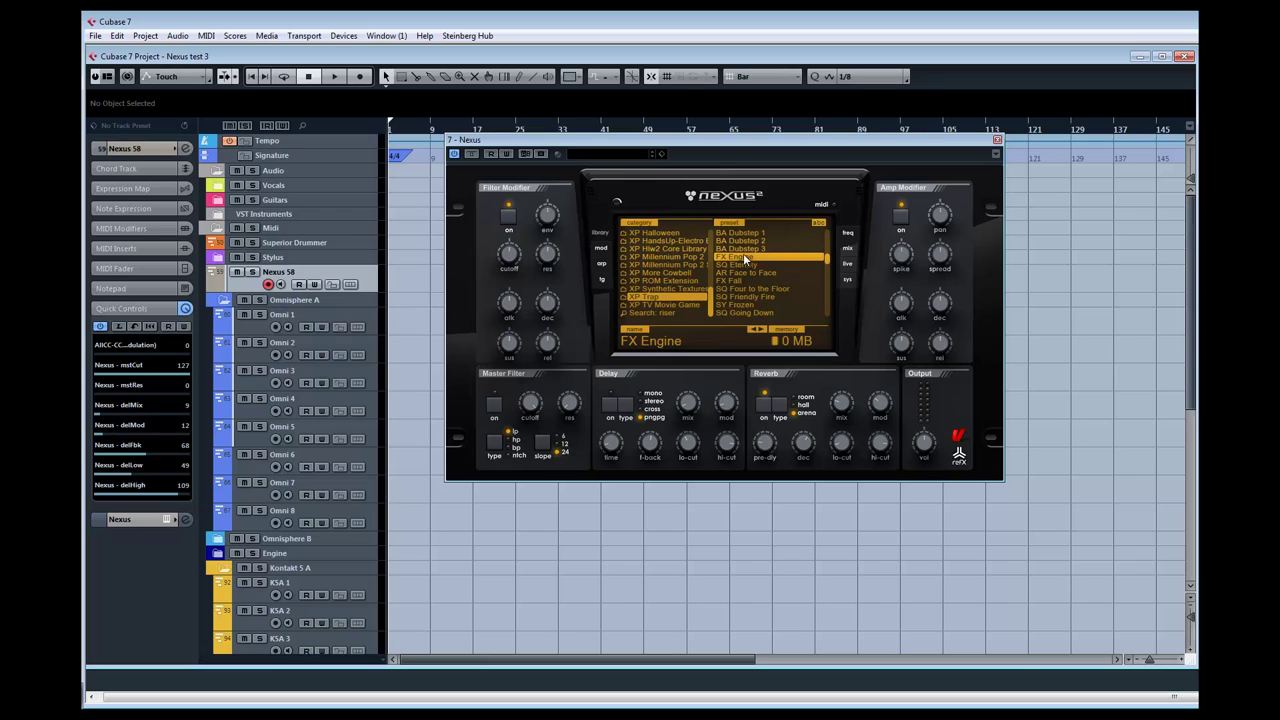
{"action": "left_click", "coordinate": [818, 224]}
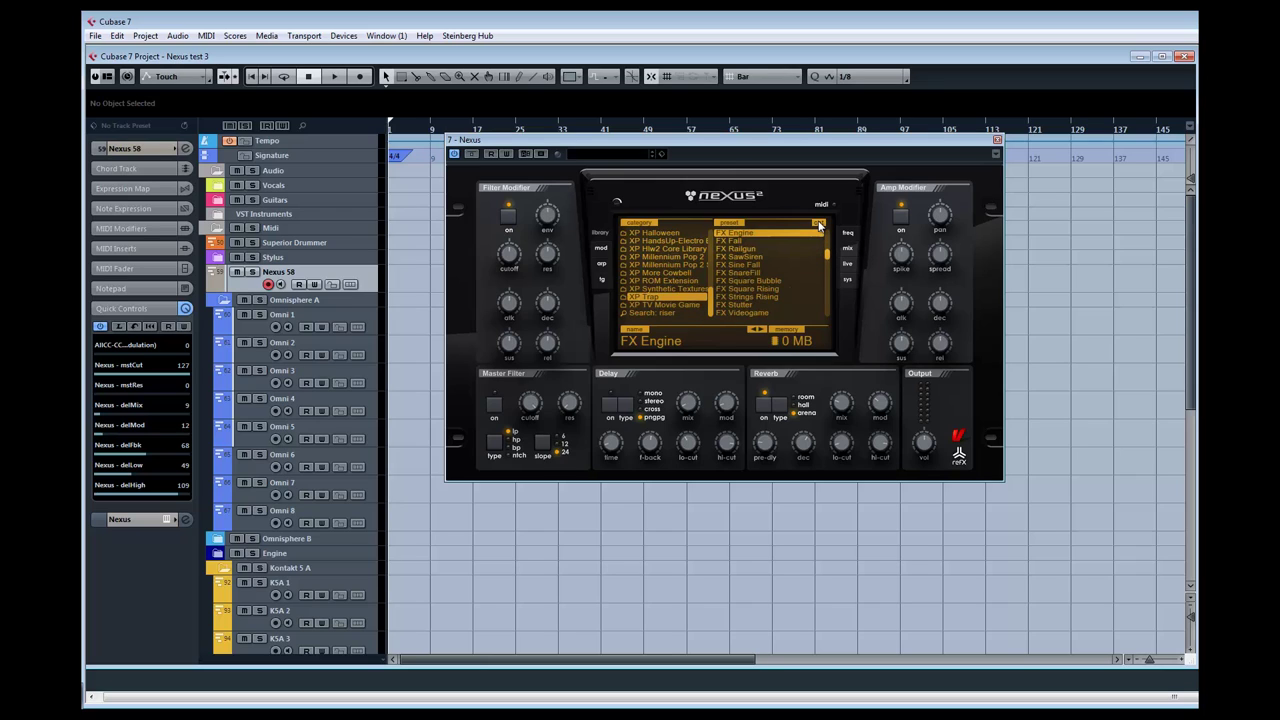
{"action": "left_click", "coordinate": [818, 224]}
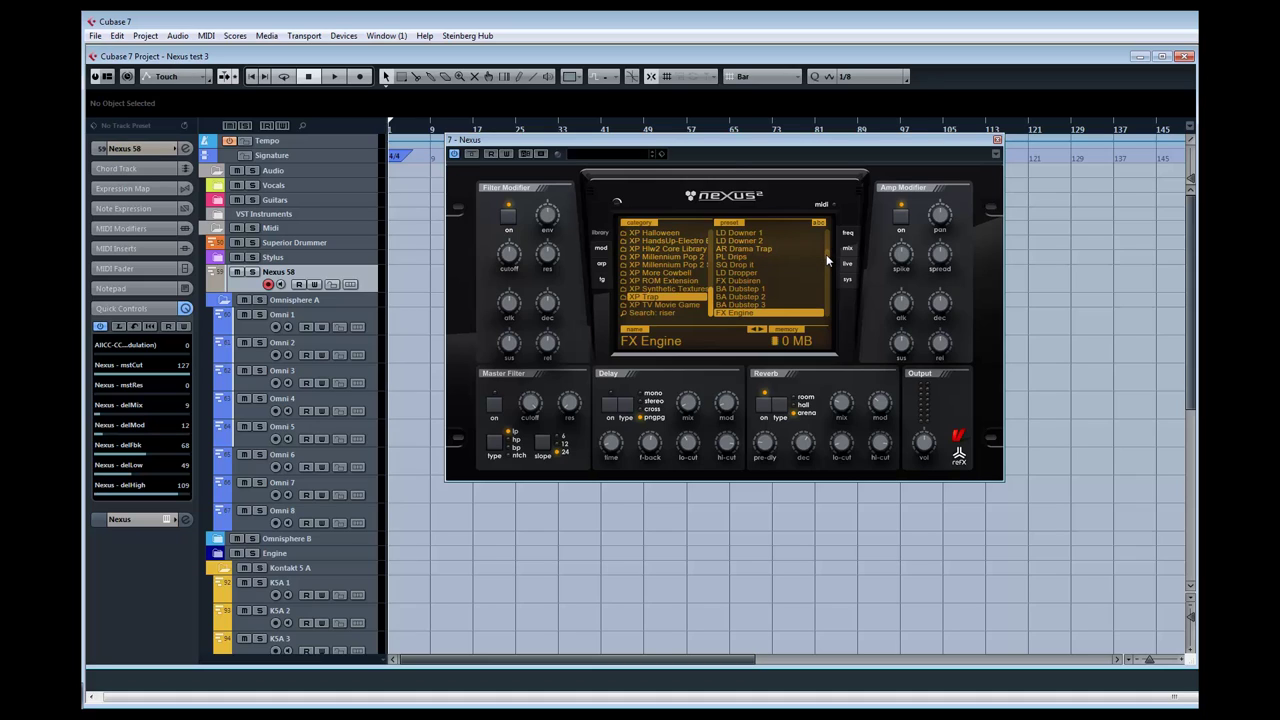
Load the AR Little Sucker preset from the XP Trap category
{"action": "scroll", "coordinate": [826, 258], "scroll_direction": "down", "scroll_amount": 2}
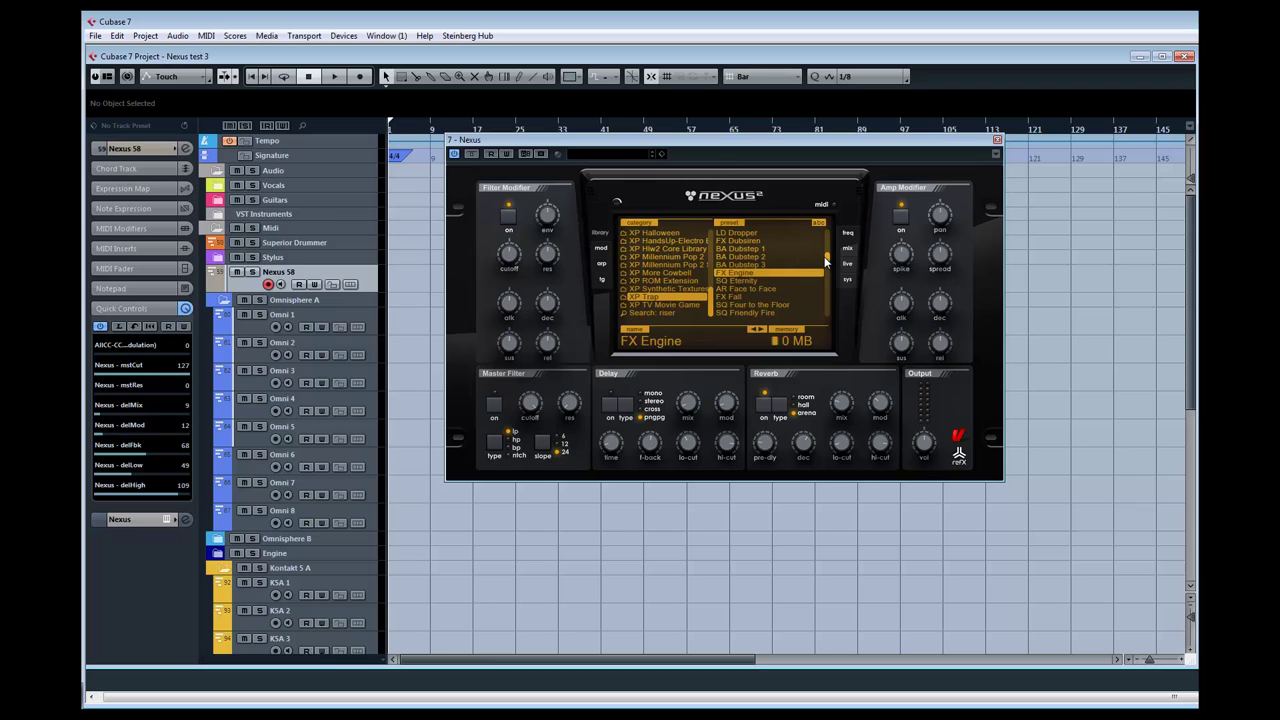
{"action": "scroll", "coordinate": [826, 260], "scroll_direction": "down", "scroll_amount": 1}
{"action": "scroll", "coordinate": [821, 258], "scroll_direction": "down", "scroll_amount": 5}
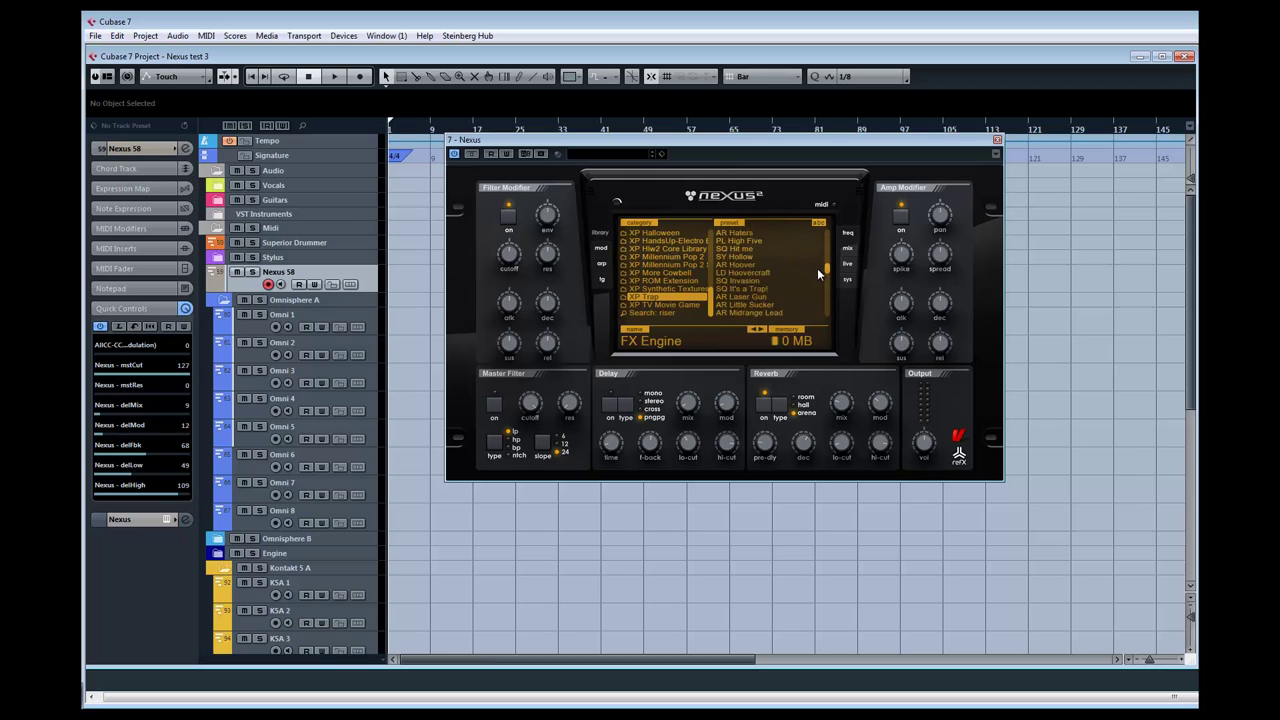
{"action": "left_click", "coordinate": [772, 273]}
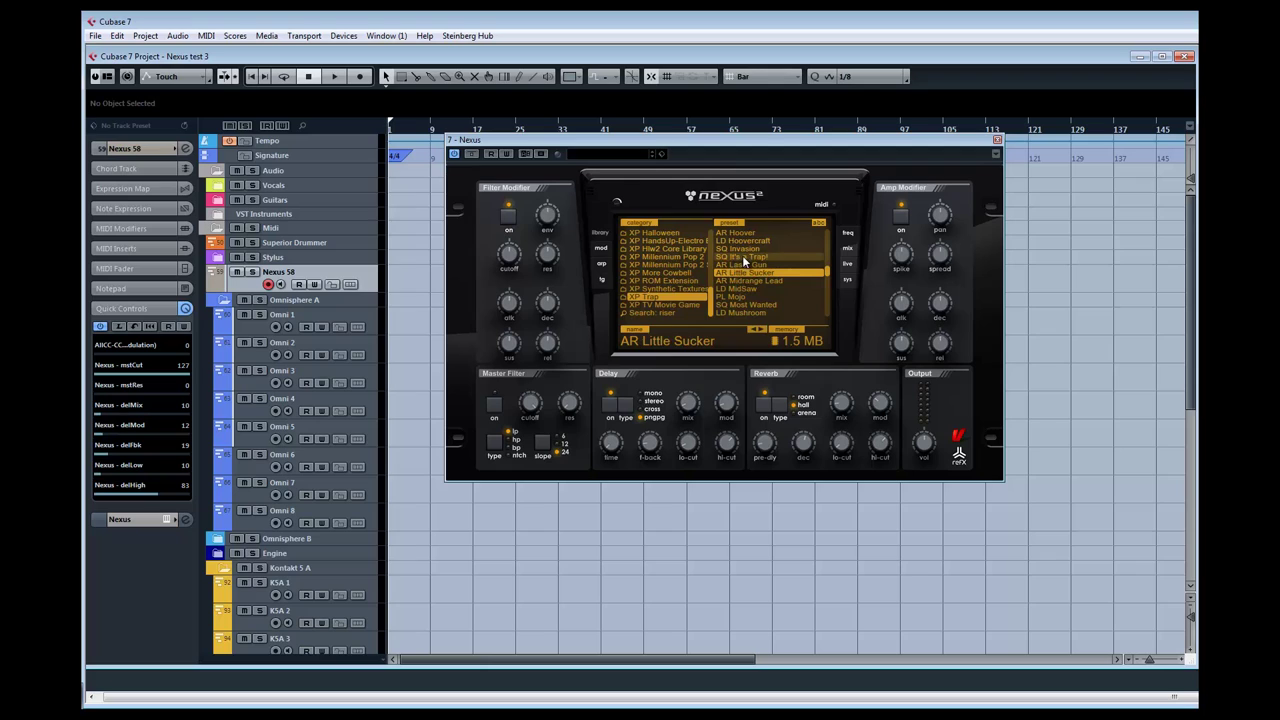
Audition the XP Trap presets SQ It's a Trap!, AR Midrange Lead, AR Little Sucker, AR Laser Gun and SQ Next Level
{"action": "left_click", "coordinate": [742, 256]}
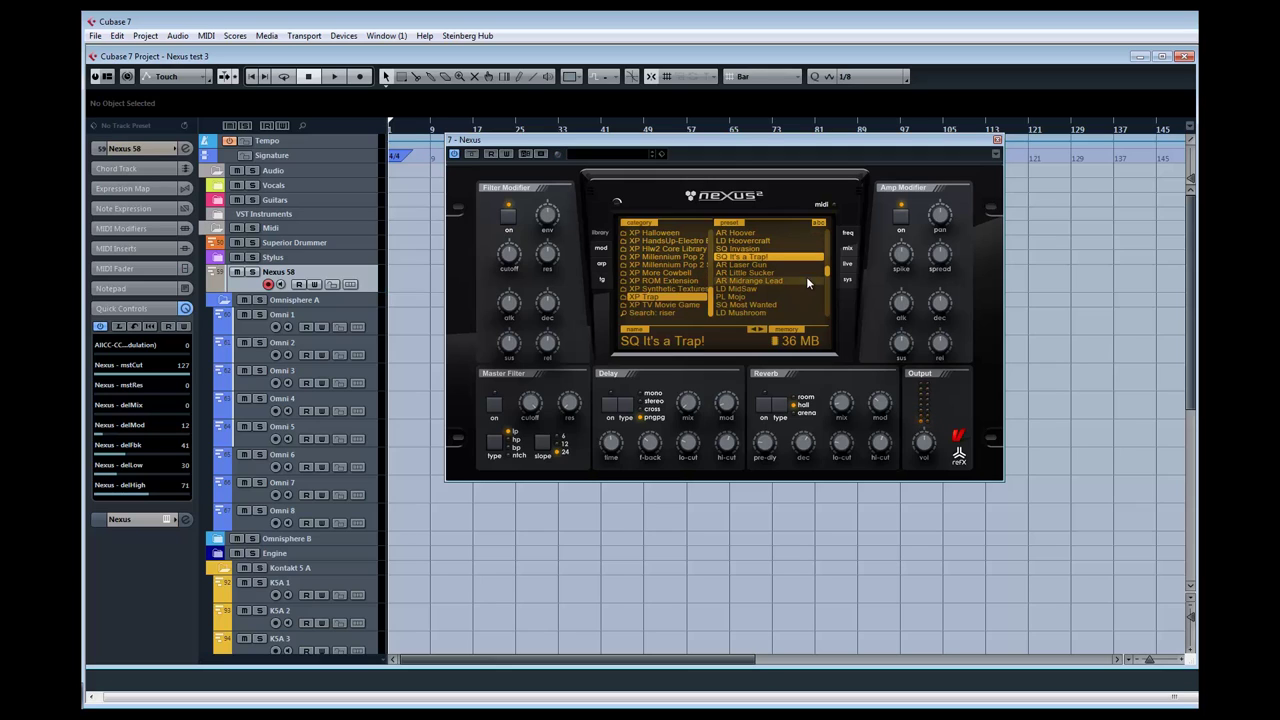
{"action": "left_click", "coordinate": [762, 282]}
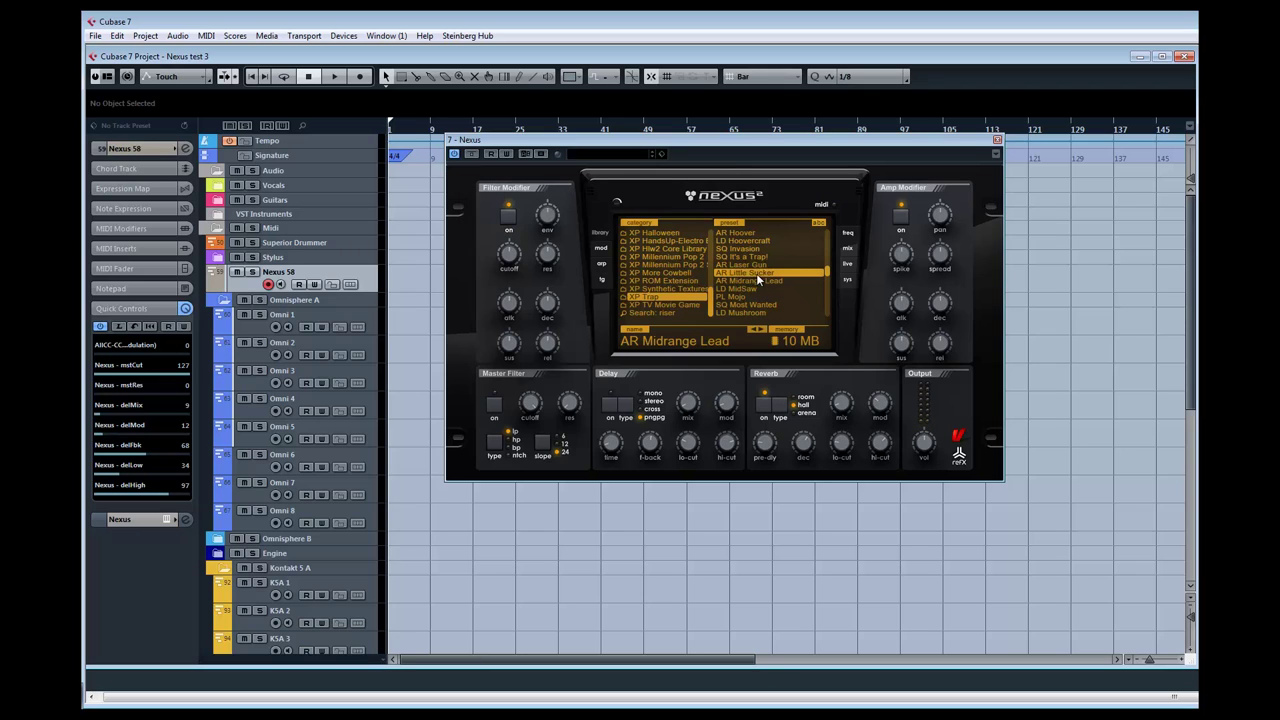
{"action": "left_click", "coordinate": [758, 273]}
{"action": "left_click", "coordinate": [757, 266]}
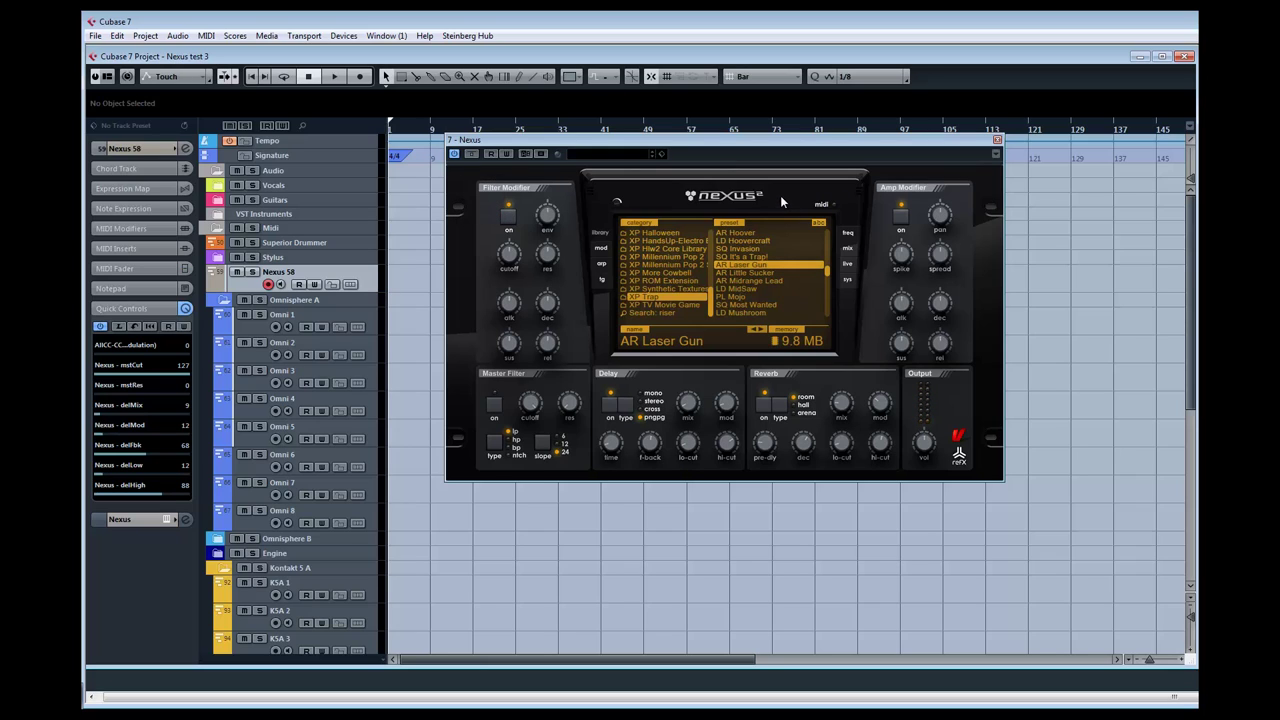
{"action": "left_click", "coordinate": [827, 277]}
{"action": "scroll", "coordinate": [828, 276], "scroll_direction": "up", "scroll_amount": 2}
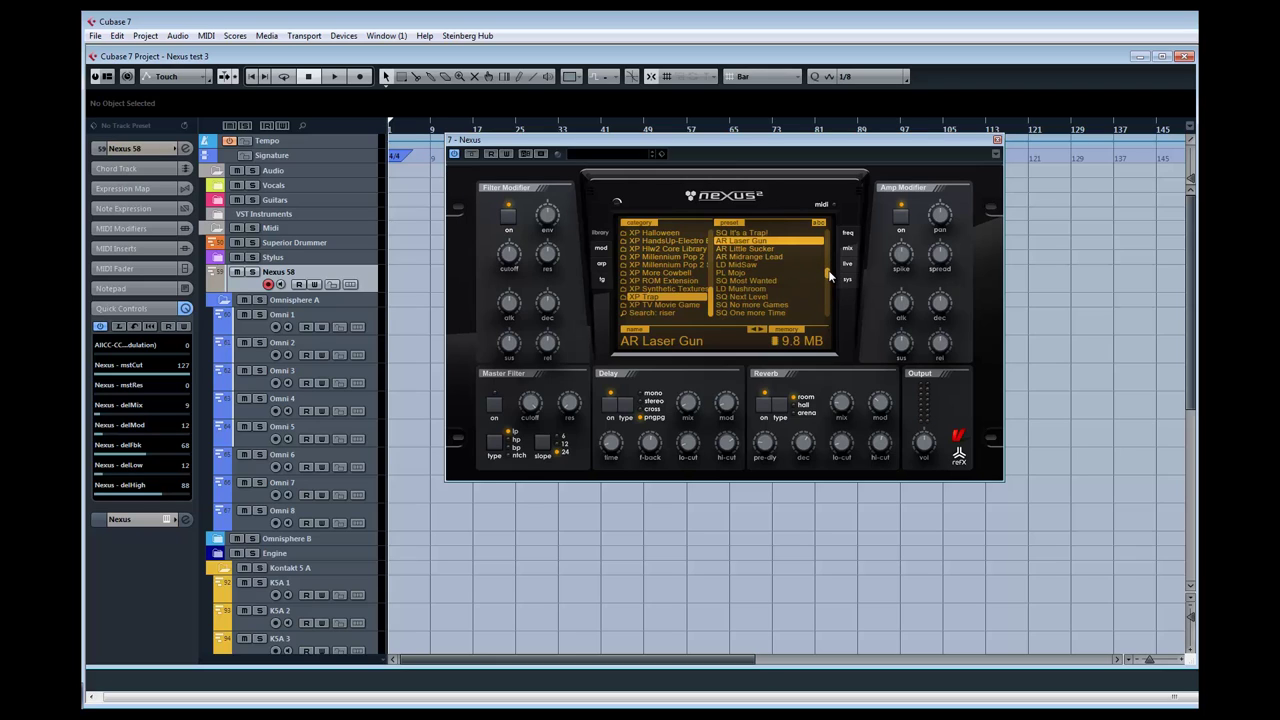
{"action": "left_click", "coordinate": [778, 296]}
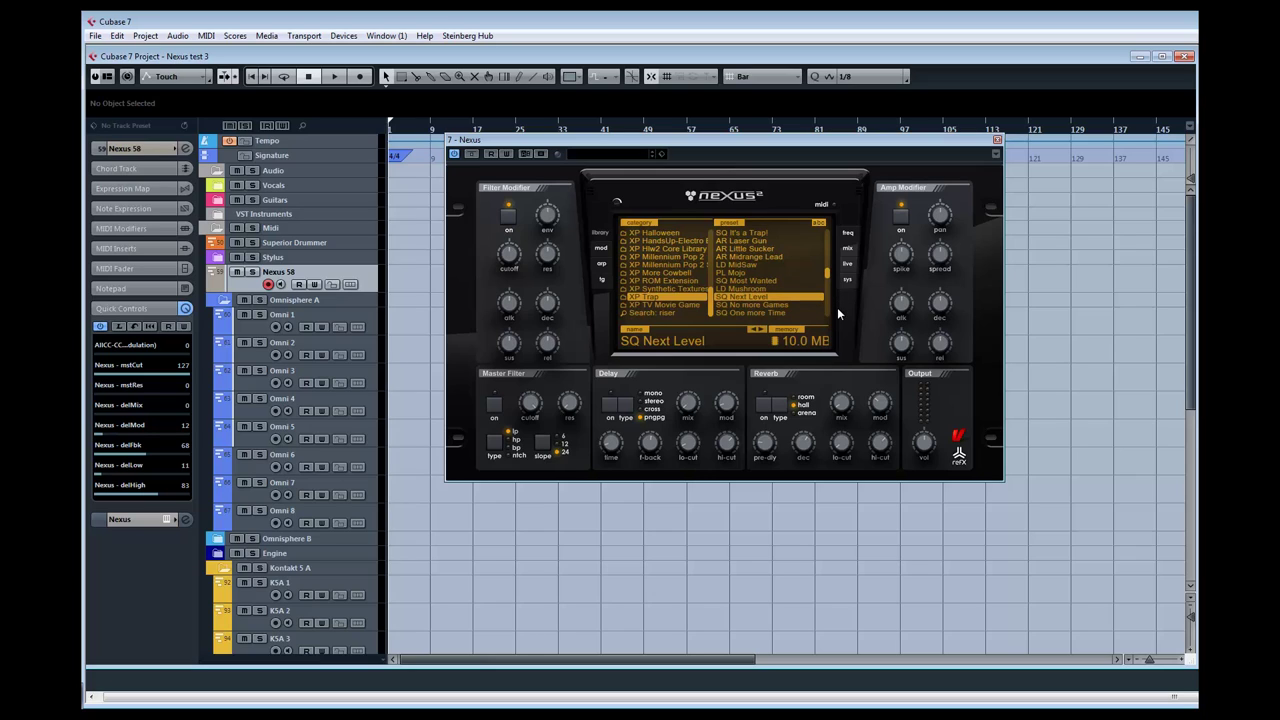
Audition the SY Pitcher 1, SY Pitcher 2 and SY Pitcher 3 presets further down the XP Trap list
{"action": "scroll", "coordinate": [827, 307], "scroll_direction": "down", "scroll_amount": 4}
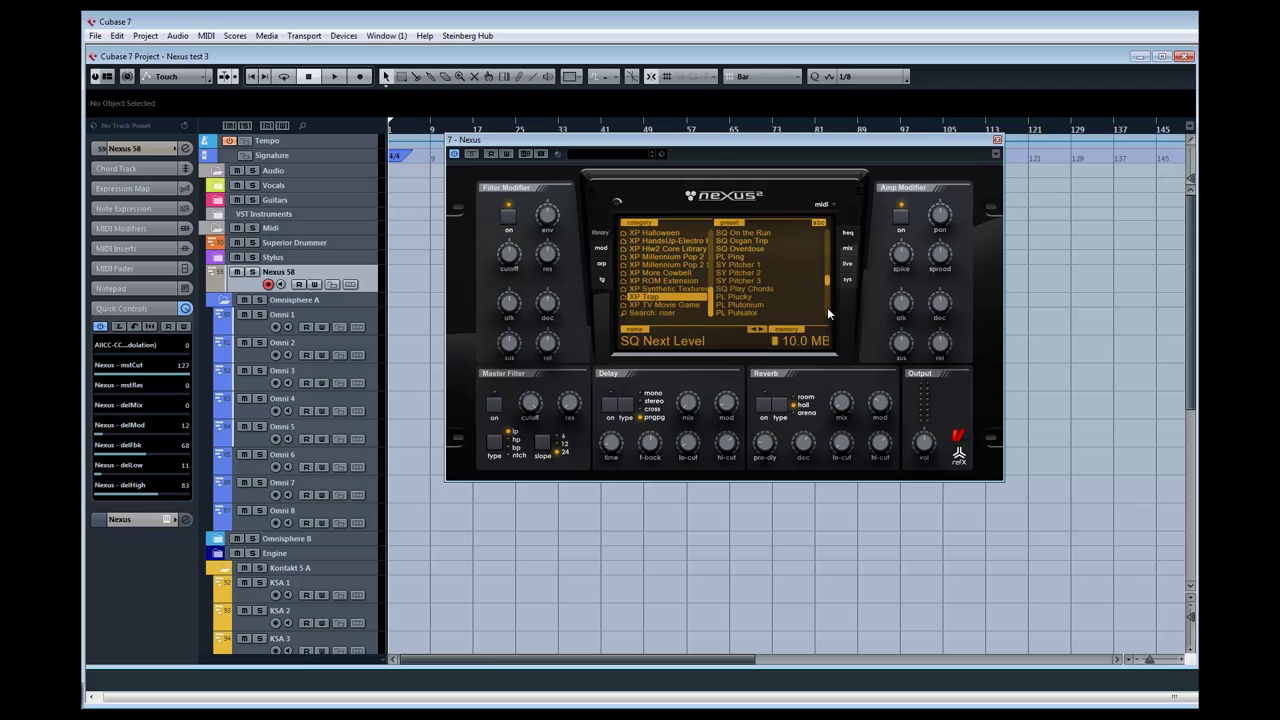
{"action": "left_click", "coordinate": [762, 265]}
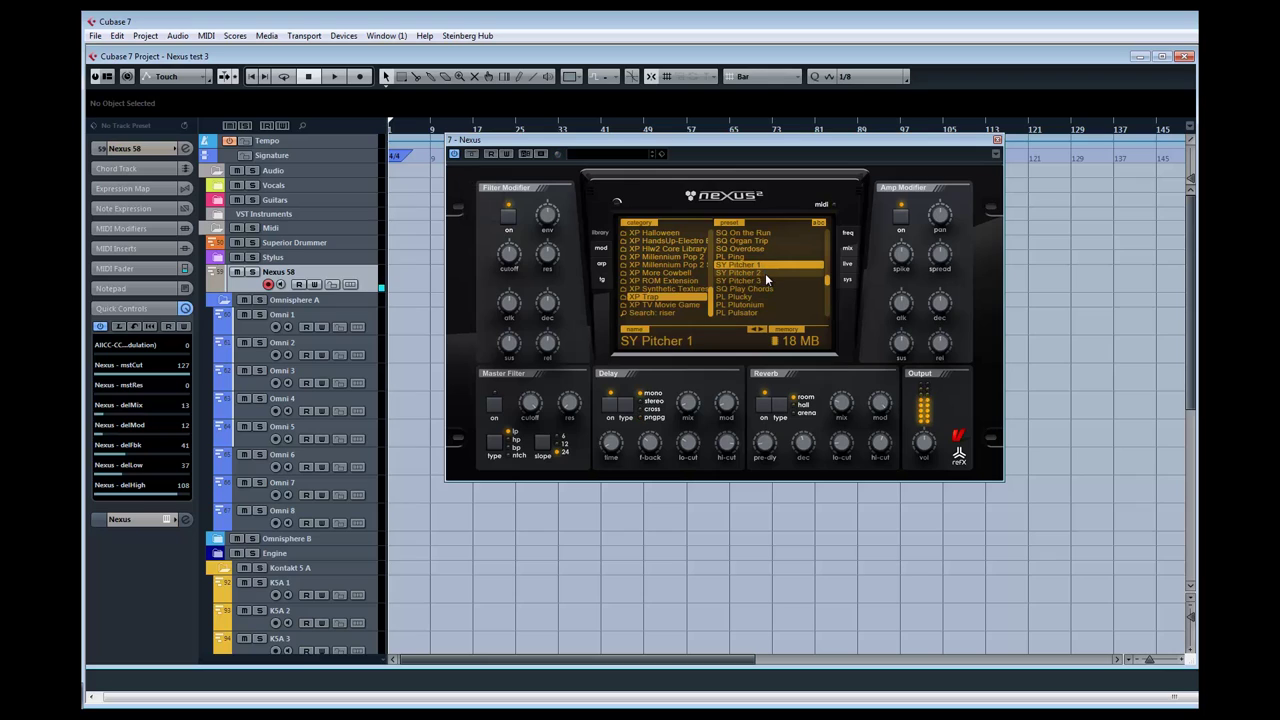
{"action": "left_click", "coordinate": [765, 273]}
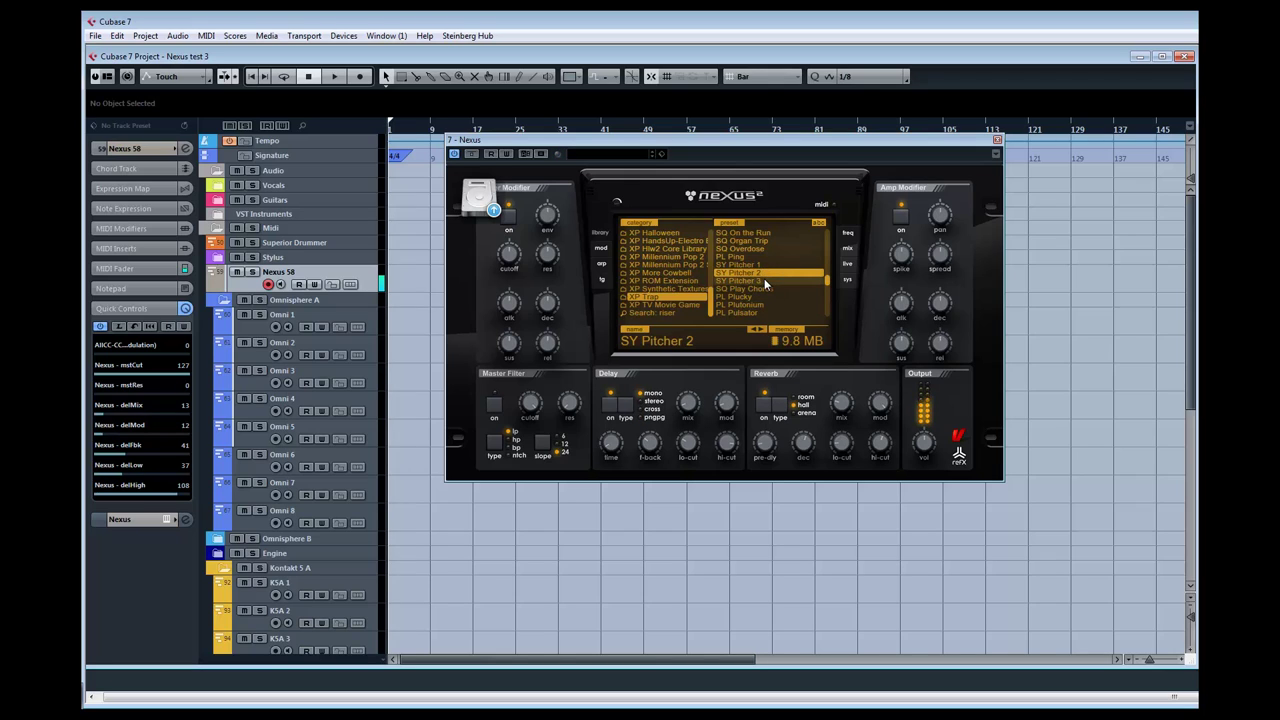
{"action": "left_click", "coordinate": [762, 280]}
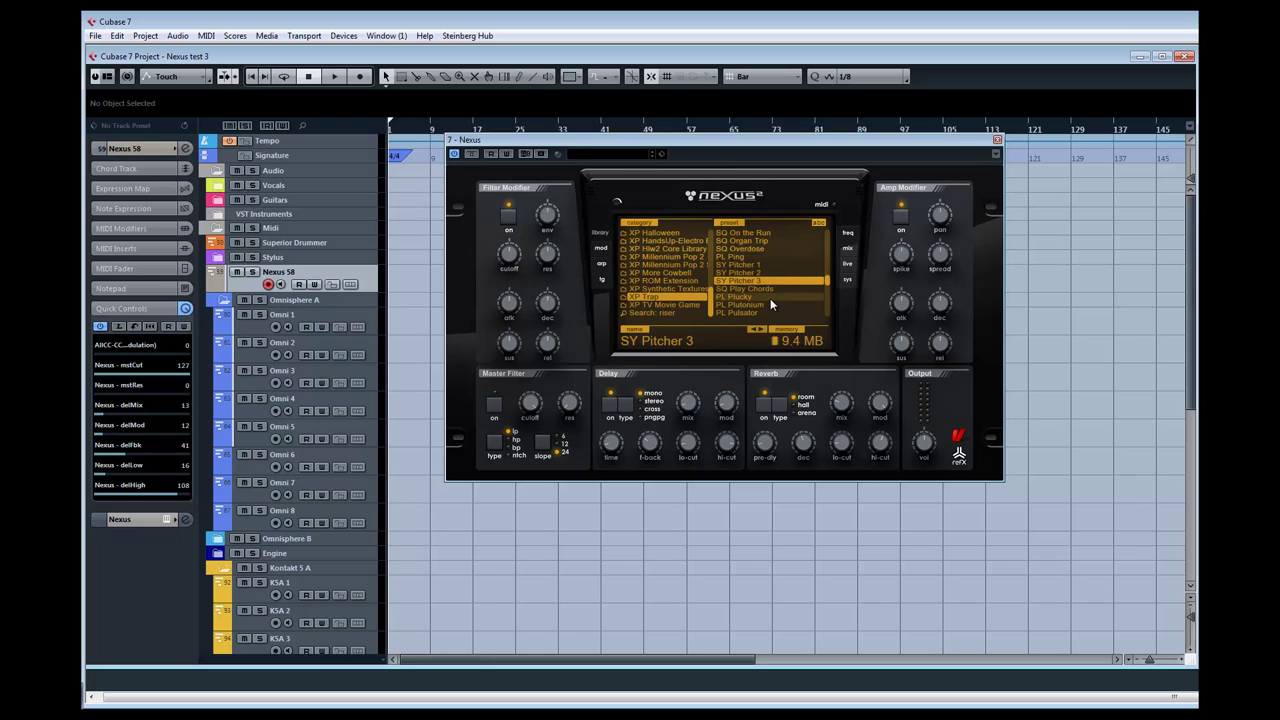
Audition the XP Trap presets PL Plucky, PL Pulsator, BA Robot Bass and AR Saw or Voice
{"action": "left_click", "coordinate": [769, 296]}
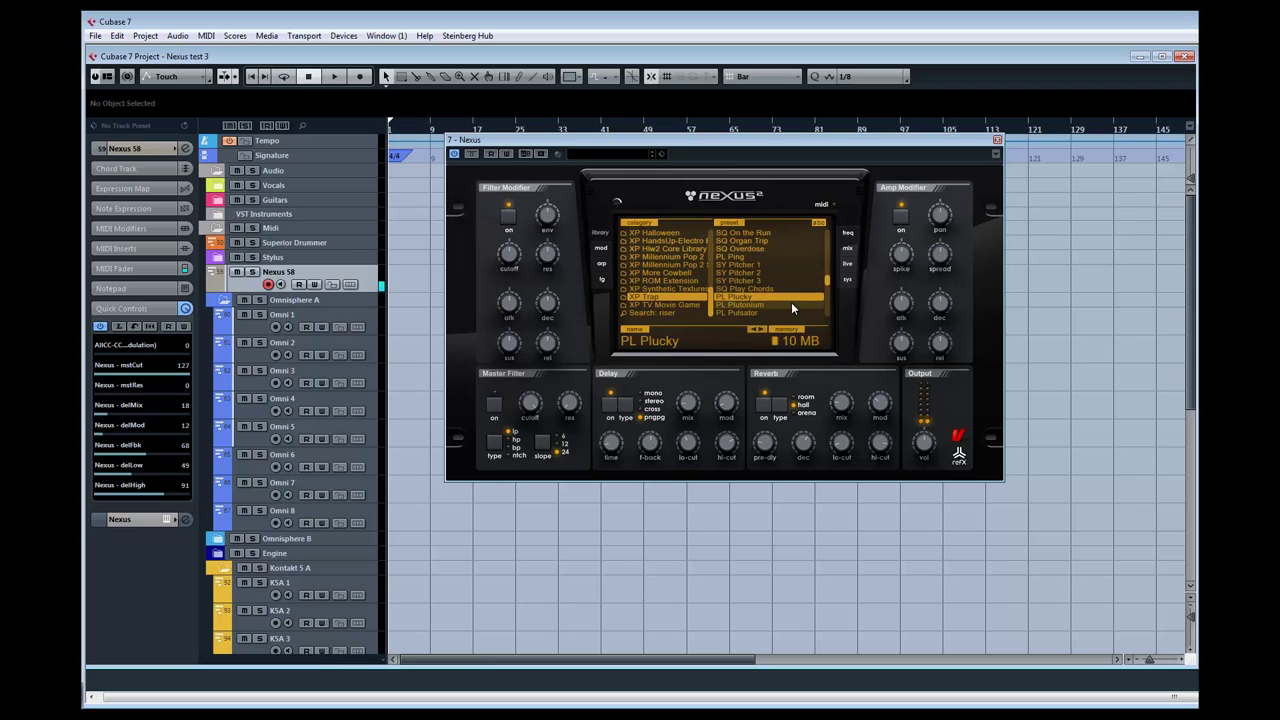
{"action": "left_click", "coordinate": [791, 304]}
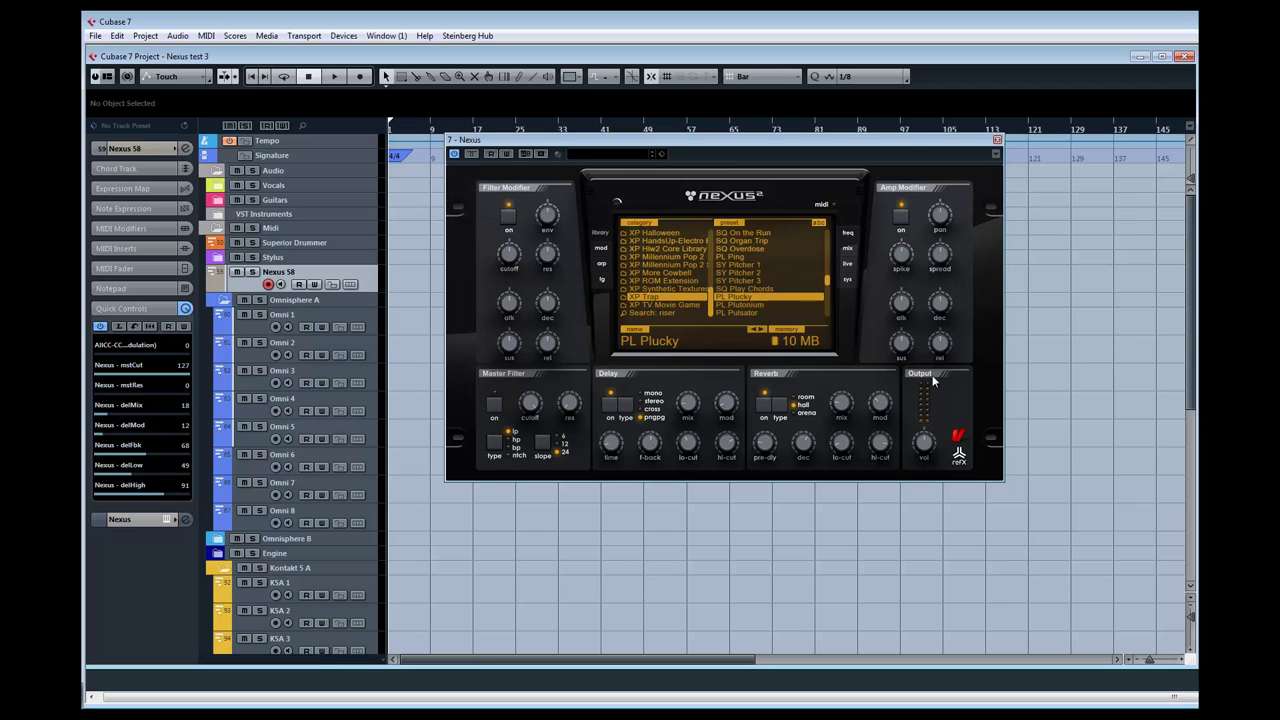
{"action": "left_click", "coordinate": [754, 314]}
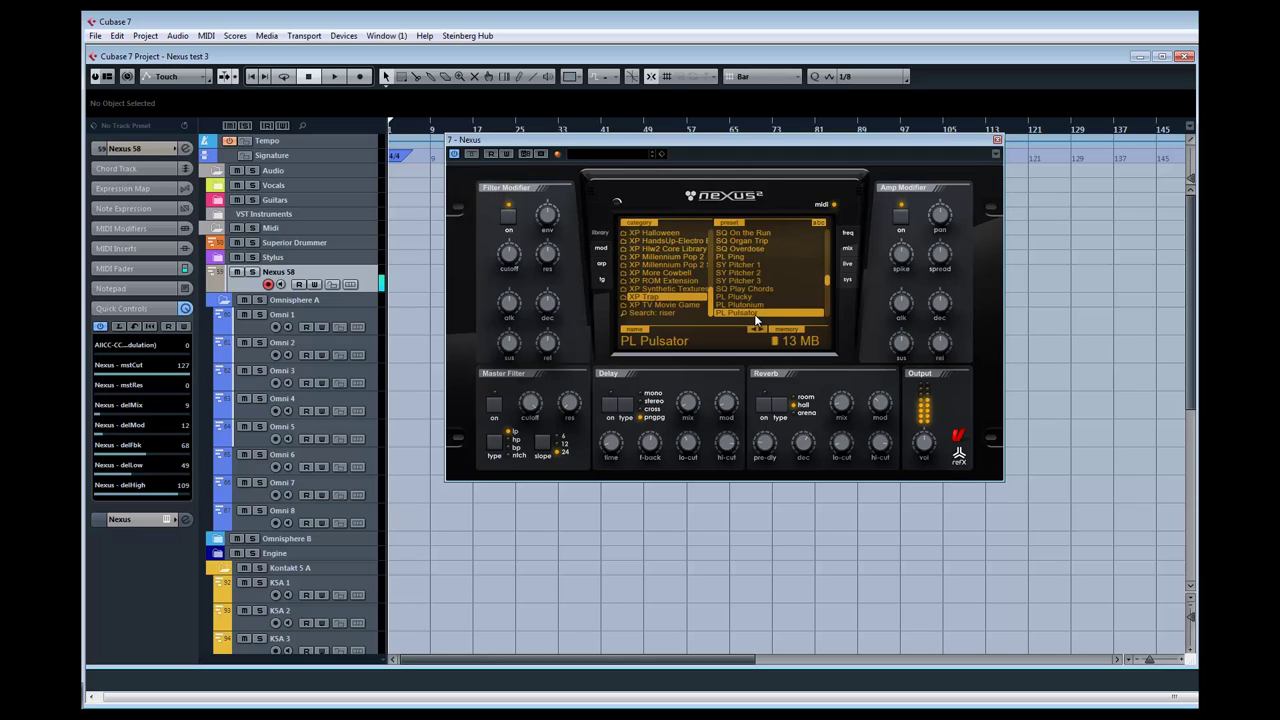
{"action": "left_click", "coordinate": [828, 317]}
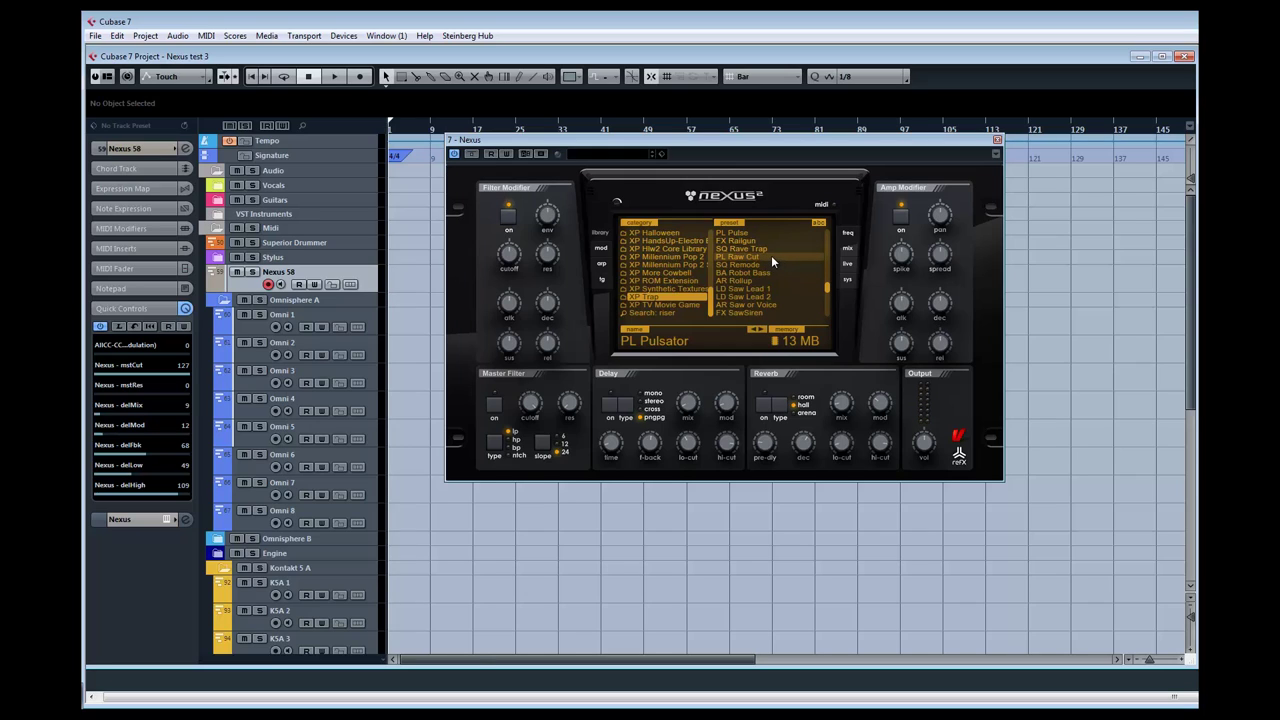
{"action": "left_click", "coordinate": [768, 273]}
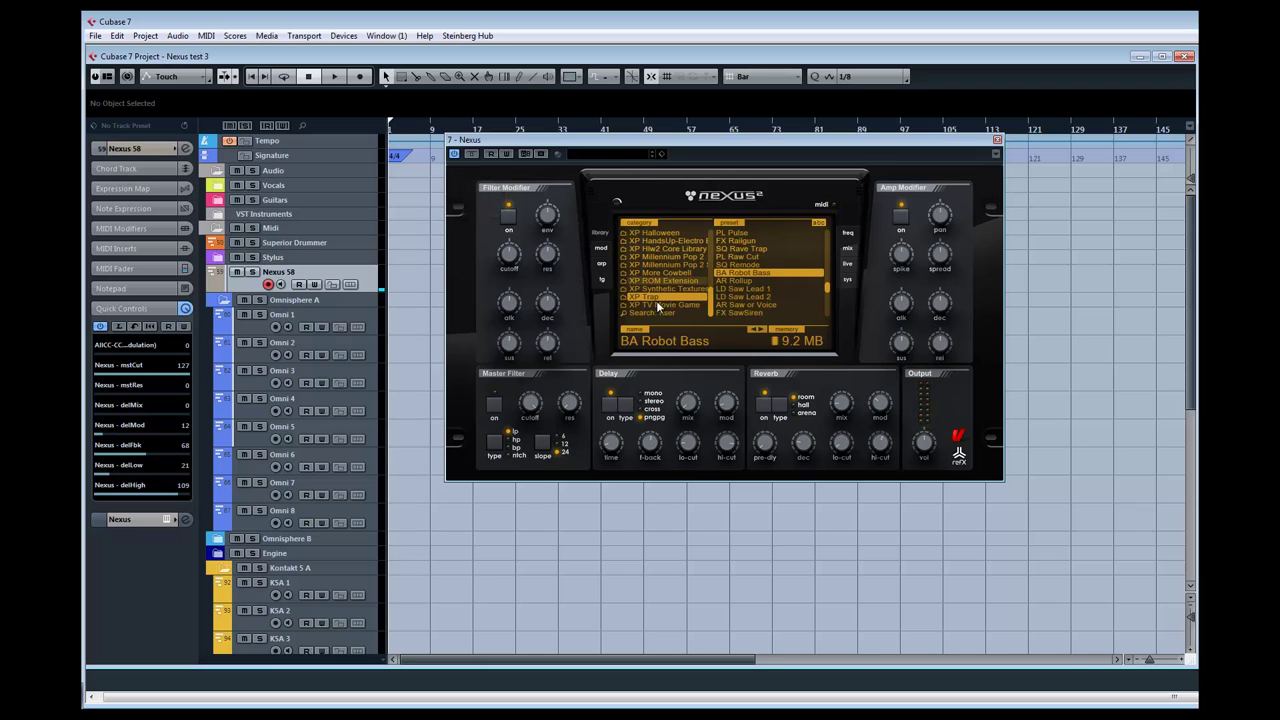
{"action": "left_click", "coordinate": [769, 304]}
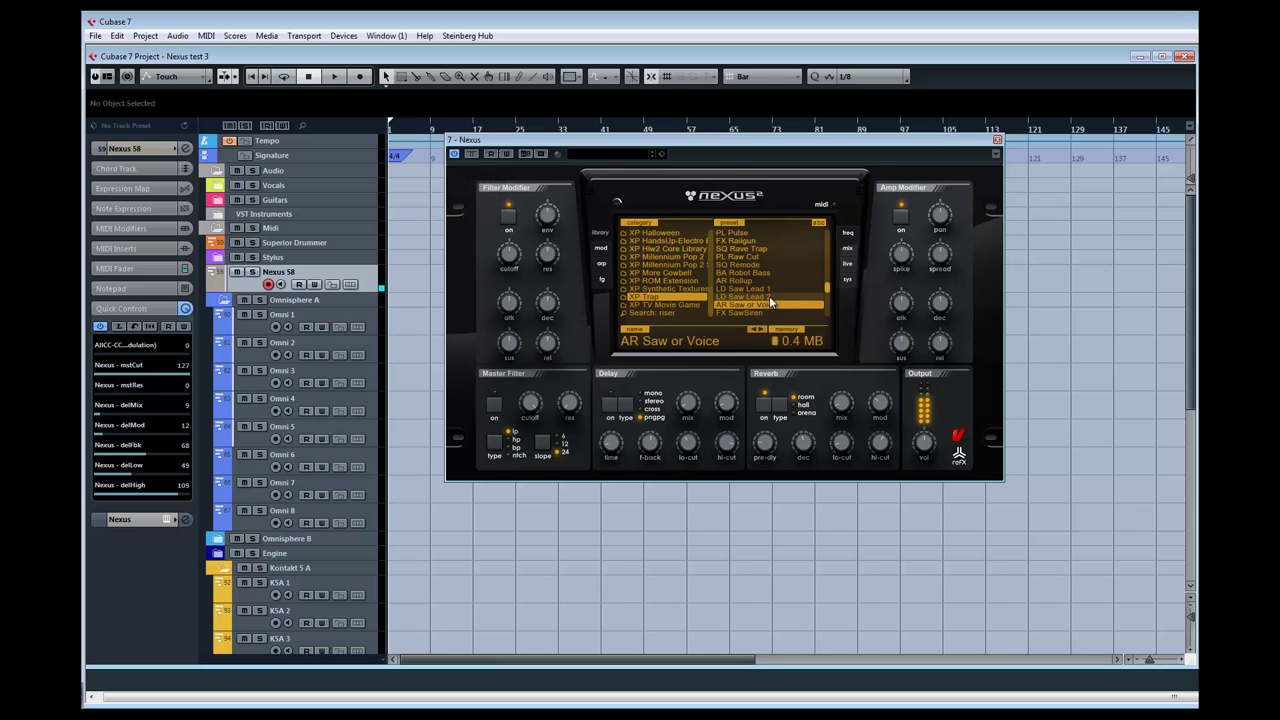
Open the XP HandsUp-Electro category and audition SQ Alee Chords, BA Ali Bass Raw and FX Ali Little Bassbreak
{"action": "left_click", "coordinate": [692, 238]}
{"action": "left_click", "coordinate": [777, 237]}
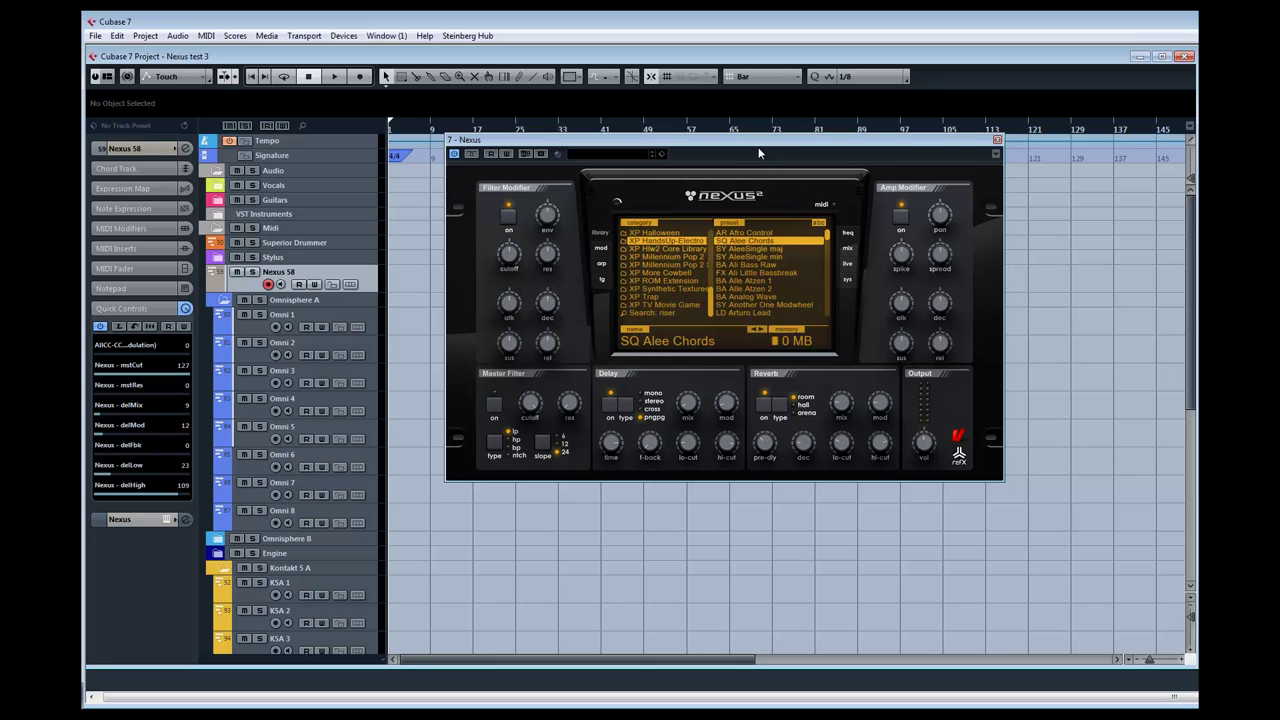
{"action": "left_click", "coordinate": [769, 264]}
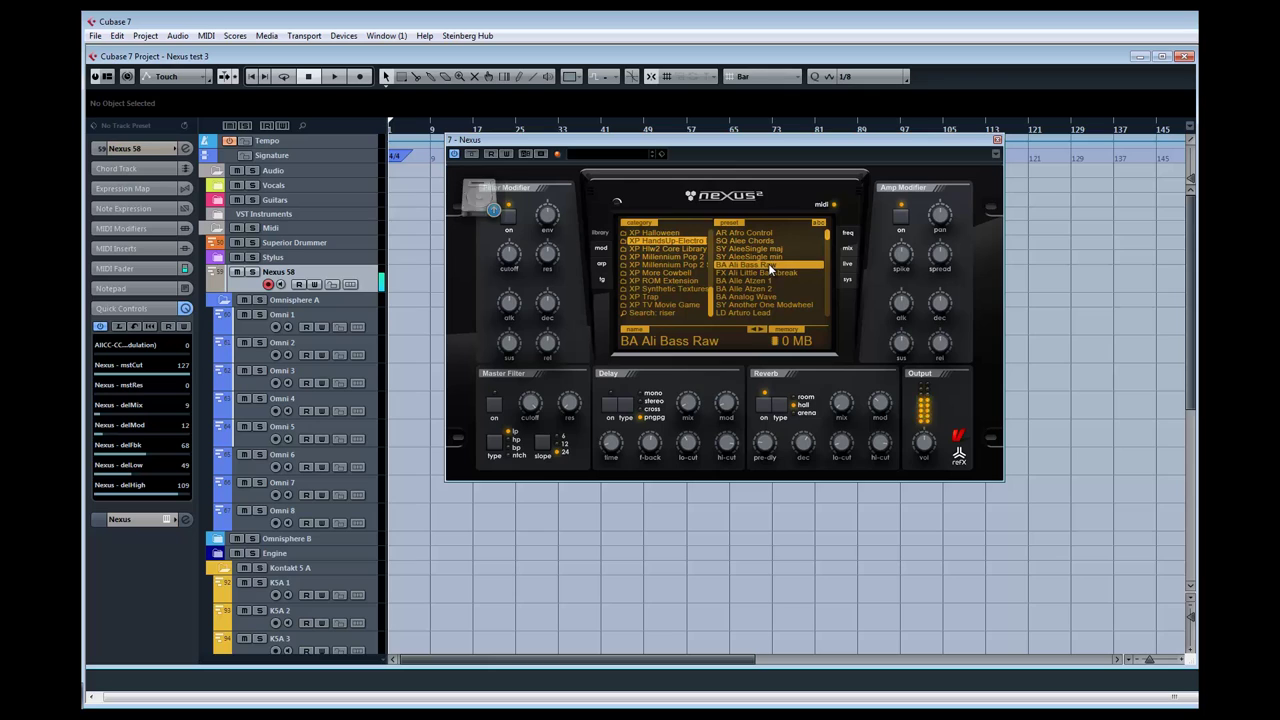
{"action": "left_click", "coordinate": [766, 271]}
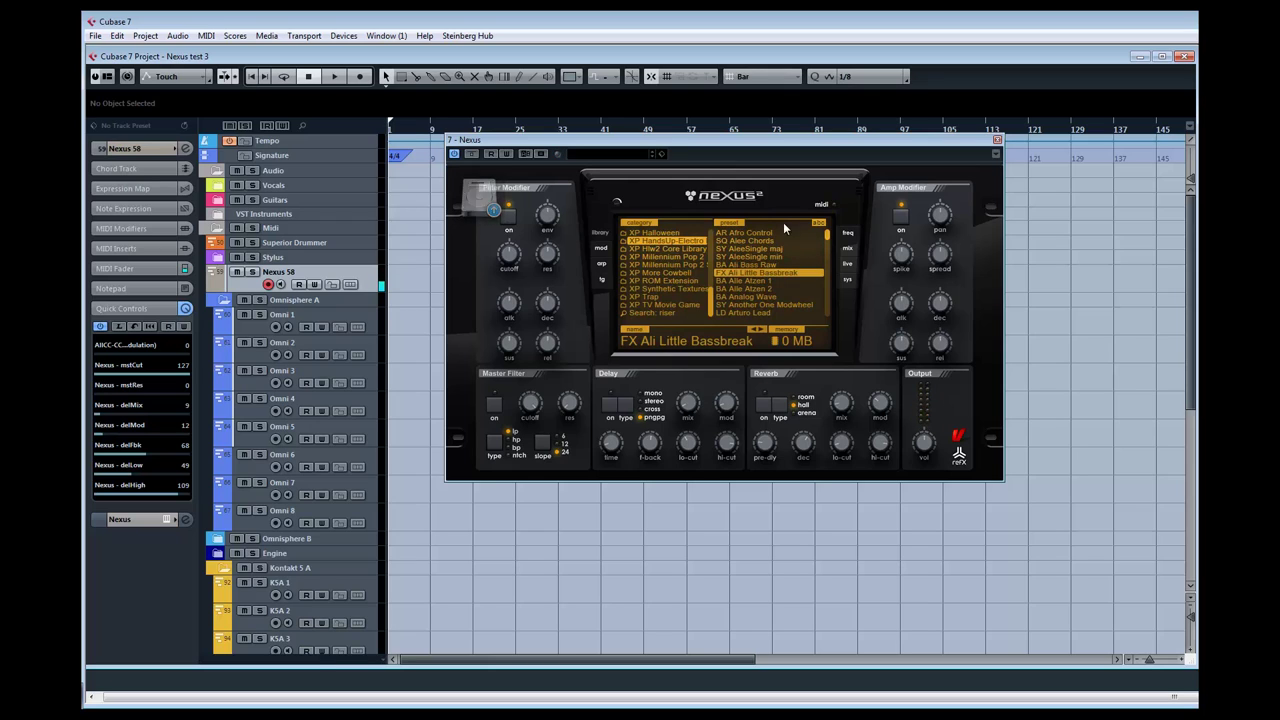
Sort the preset list by type prefix and audition DR Deep Percussion Bass, DR Kick Synthesis and FX Hardstyle Block
{"action": "left_click", "coordinate": [818, 222]}
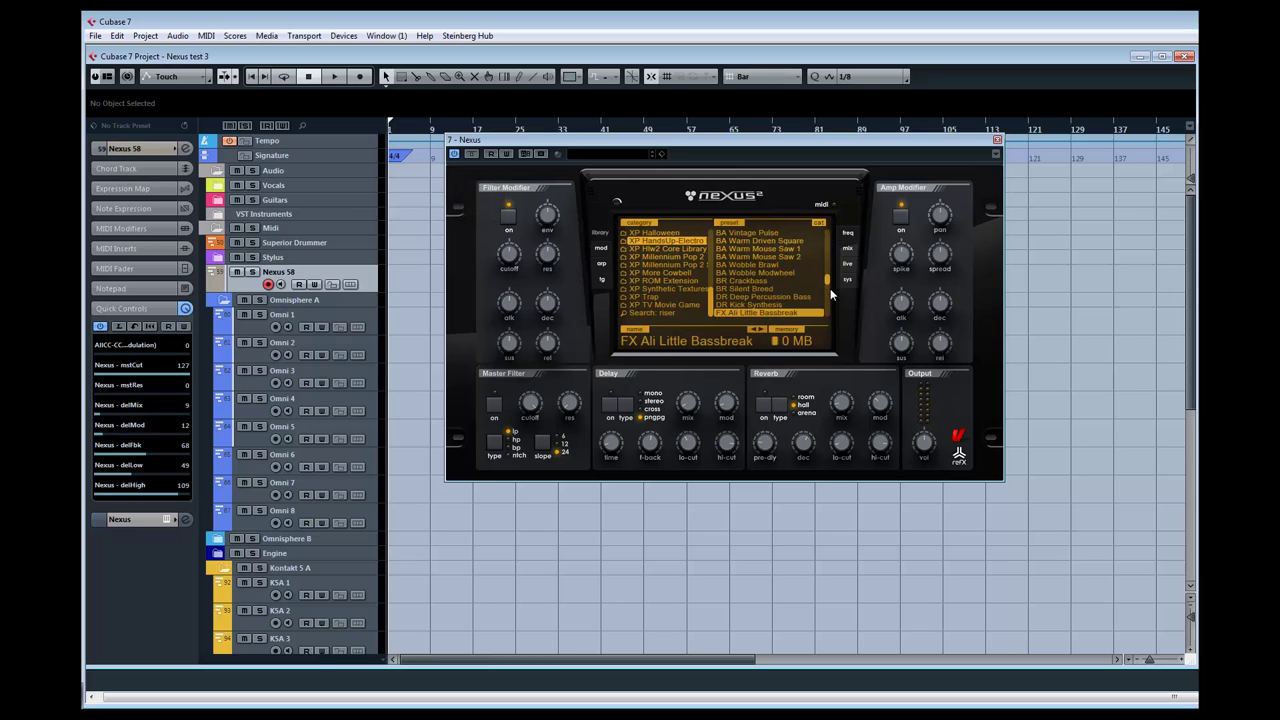
{"action": "left_click", "coordinate": [797, 296]}
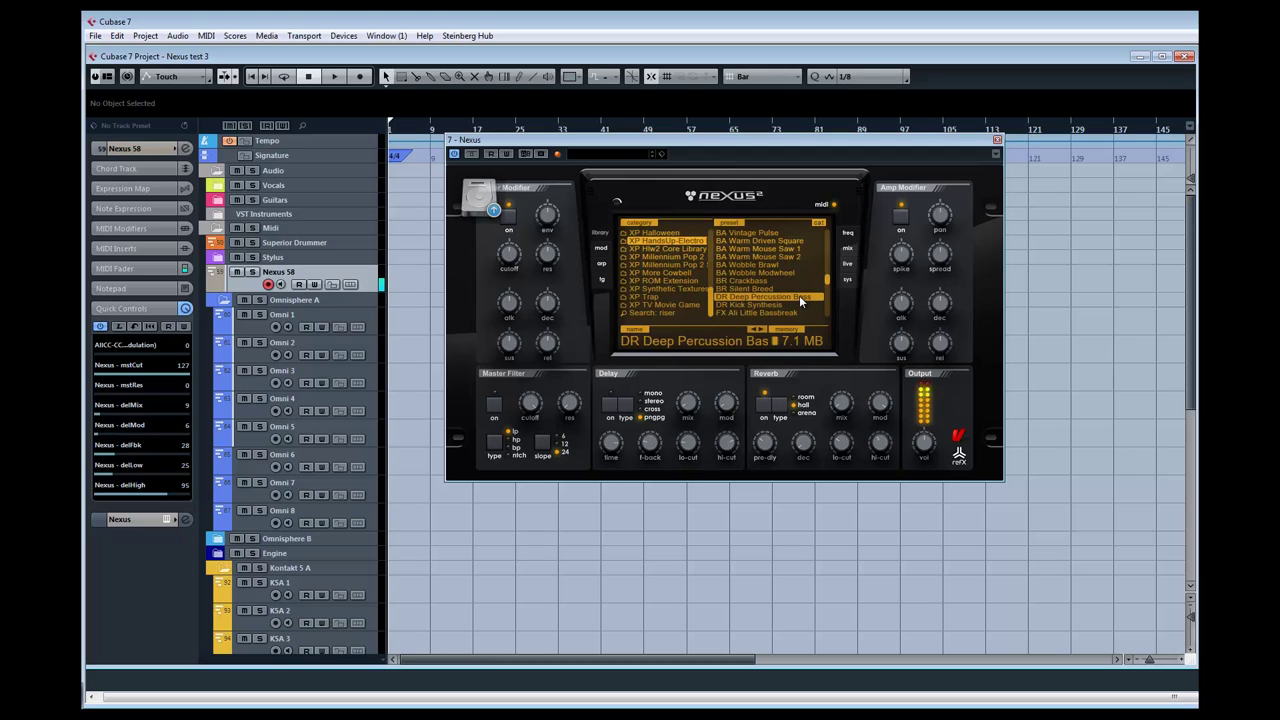
{"action": "left_click", "coordinate": [797, 303]}
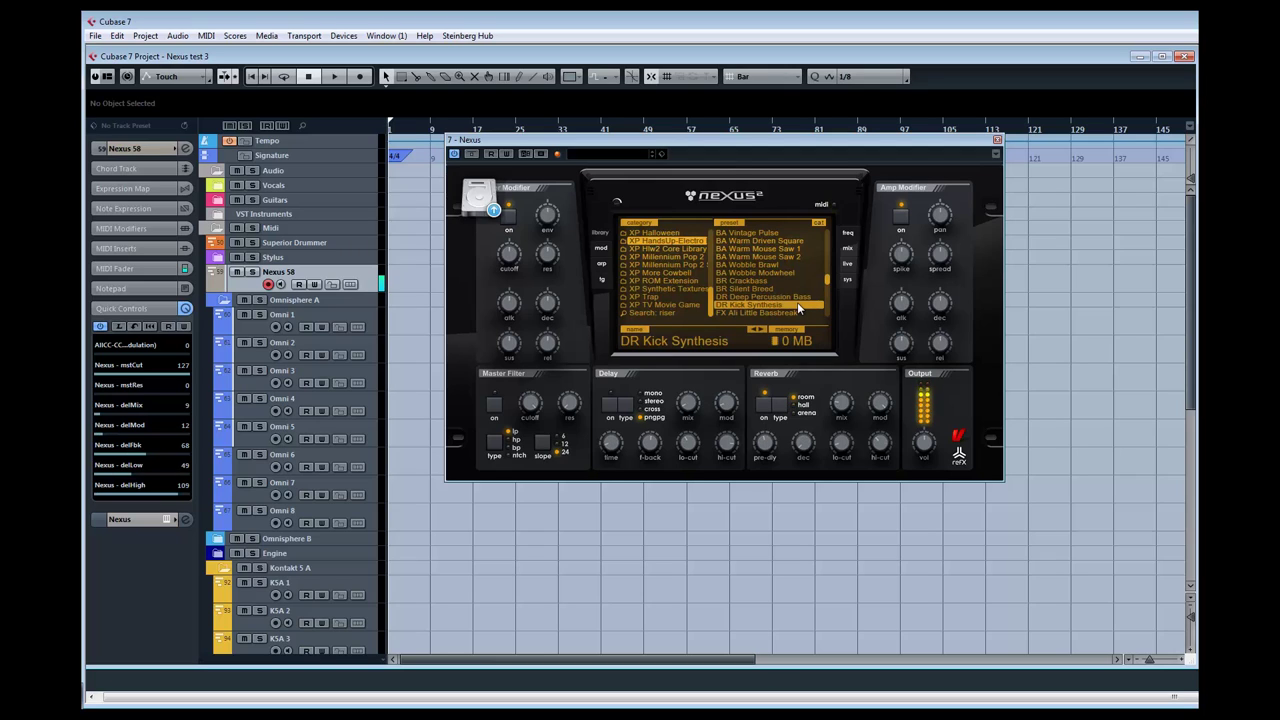
{"action": "scroll", "coordinate": [827, 283], "scroll_direction": "down", "scroll_amount": 1}
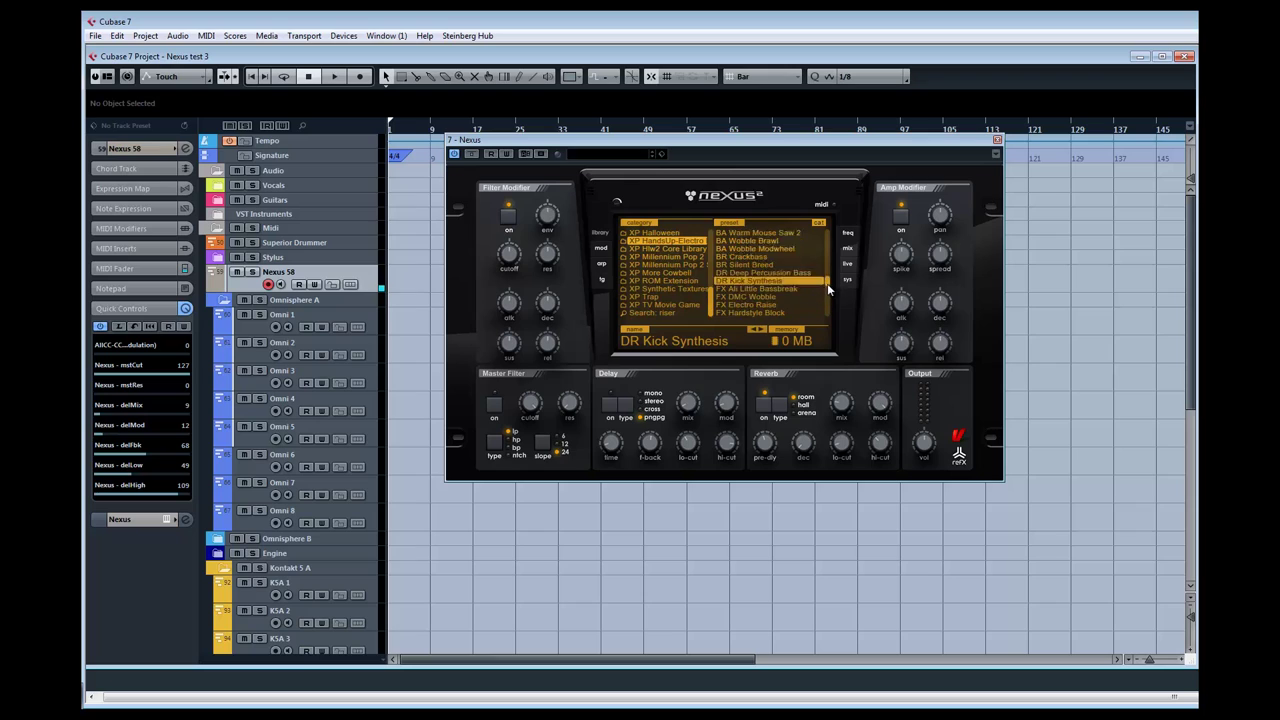
{"action": "scroll", "coordinate": [827, 283], "scroll_direction": "down", "scroll_amount": 2}
{"action": "left_click", "coordinate": [774, 265]}
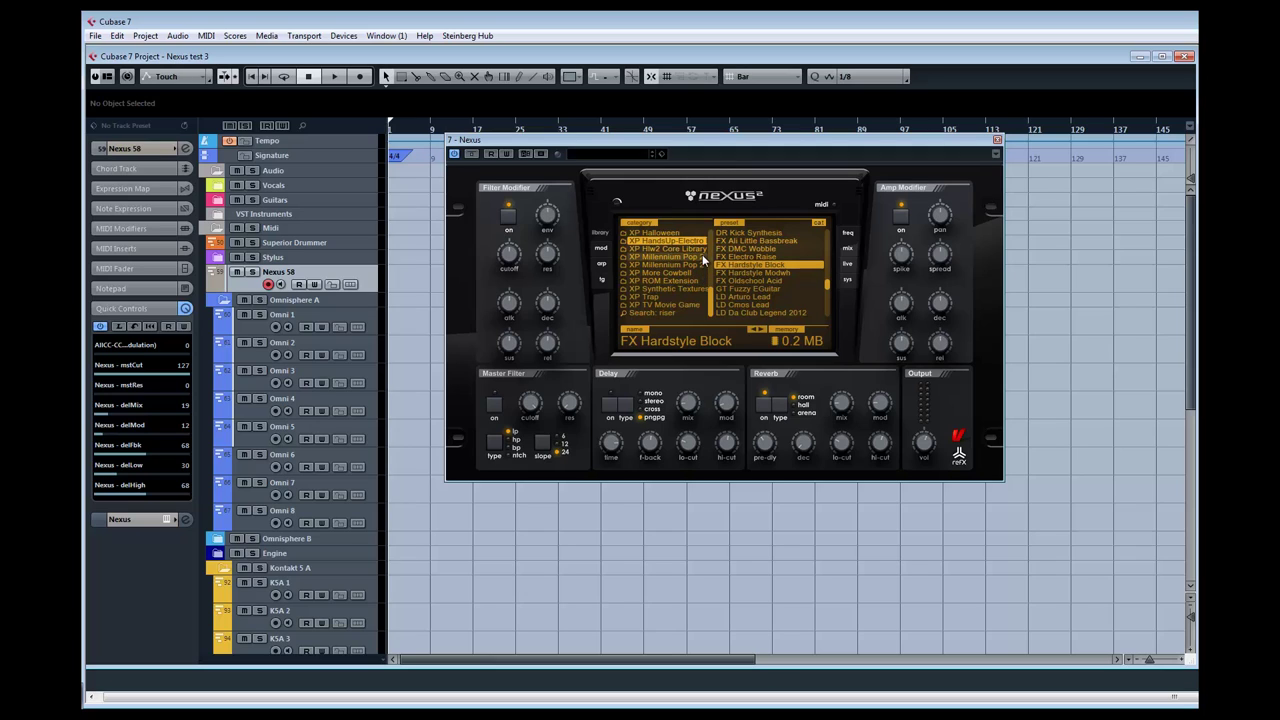
Open the XP Dubstep-Electro category and audition the AR Dropfill 2 and AR Howlgun 1 presets
{"action": "scroll", "coordinate": [709, 290], "scroll_direction": "up", "scroll_amount": 3}
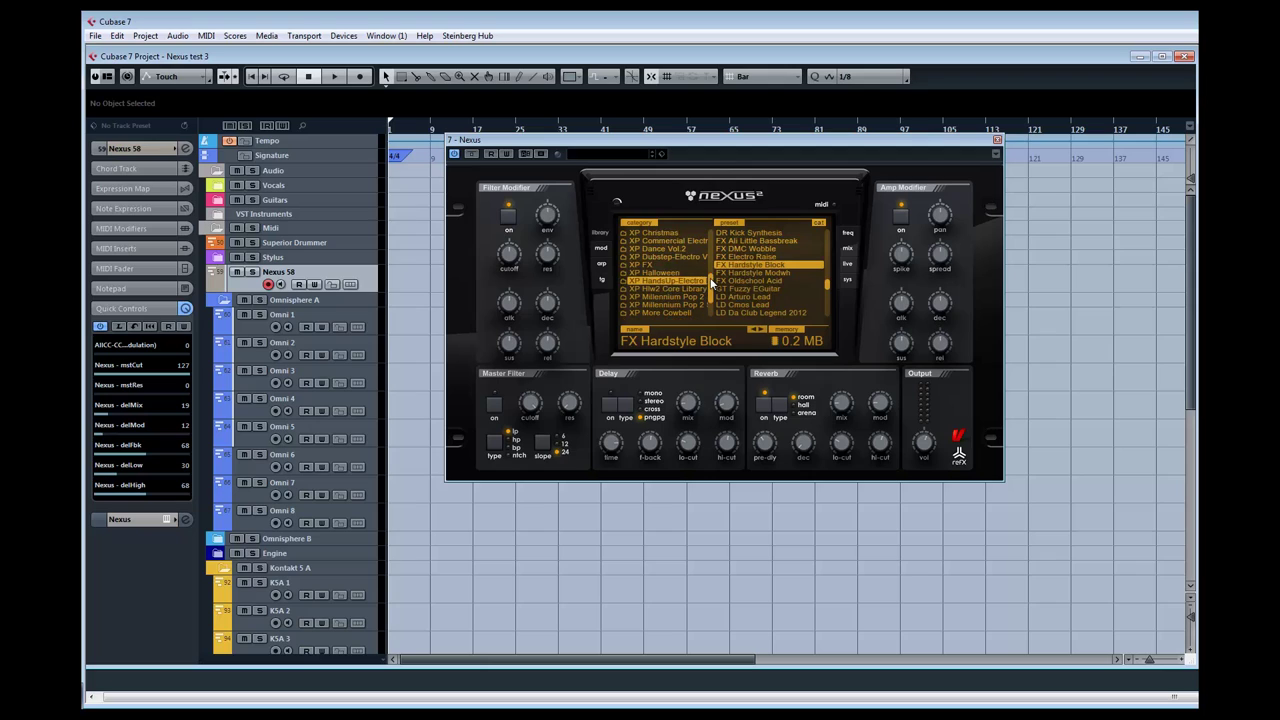
{"action": "left_click", "coordinate": [694, 257]}
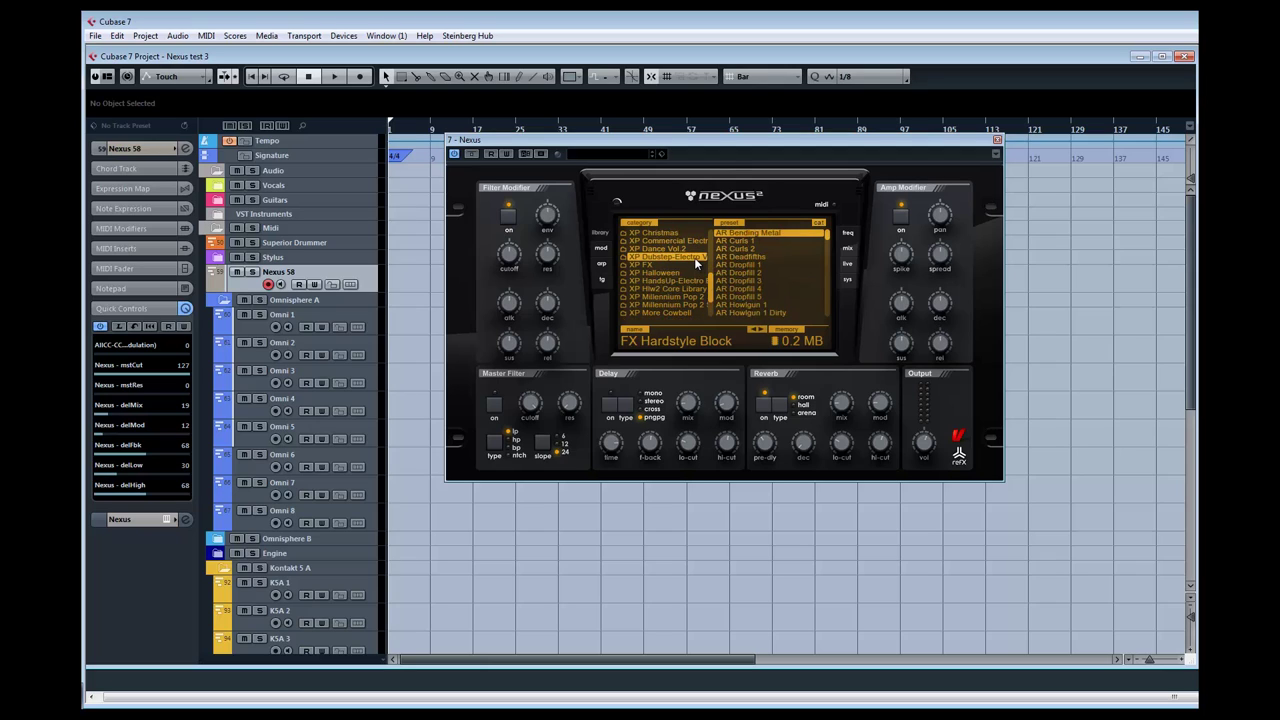
{"action": "left_click", "coordinate": [759, 273]}
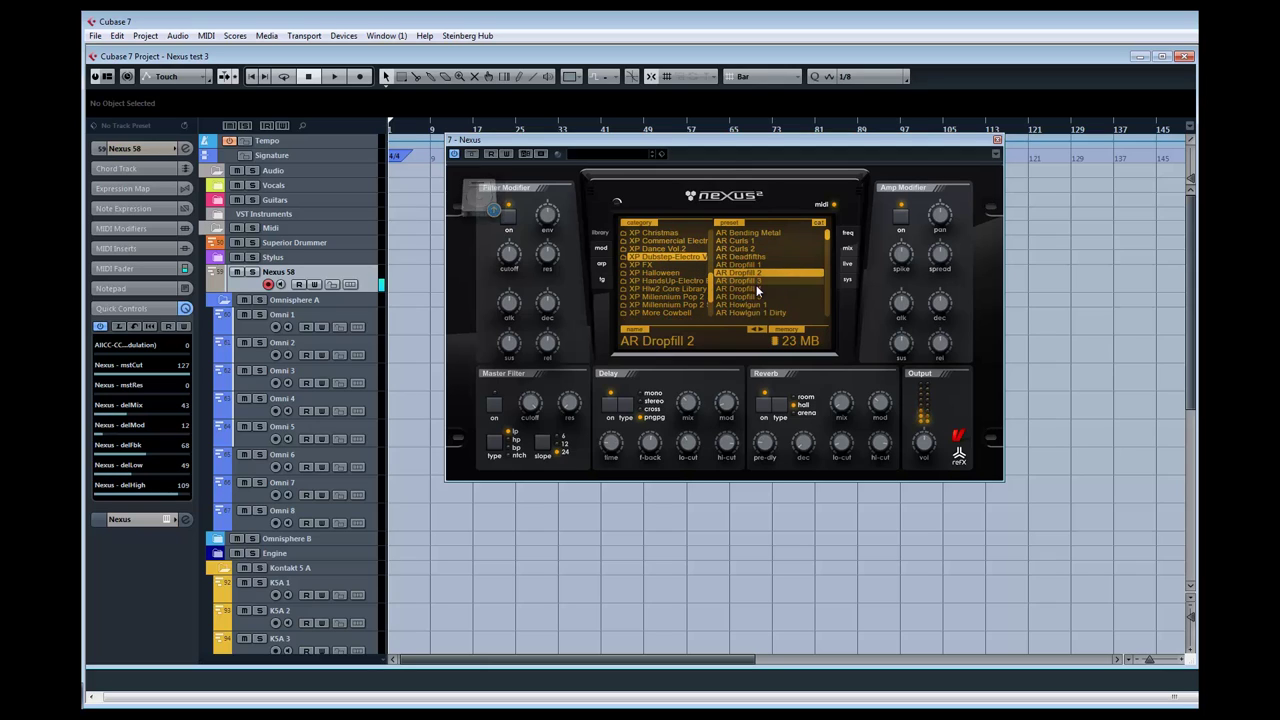
{"action": "left_click", "coordinate": [760, 305]}
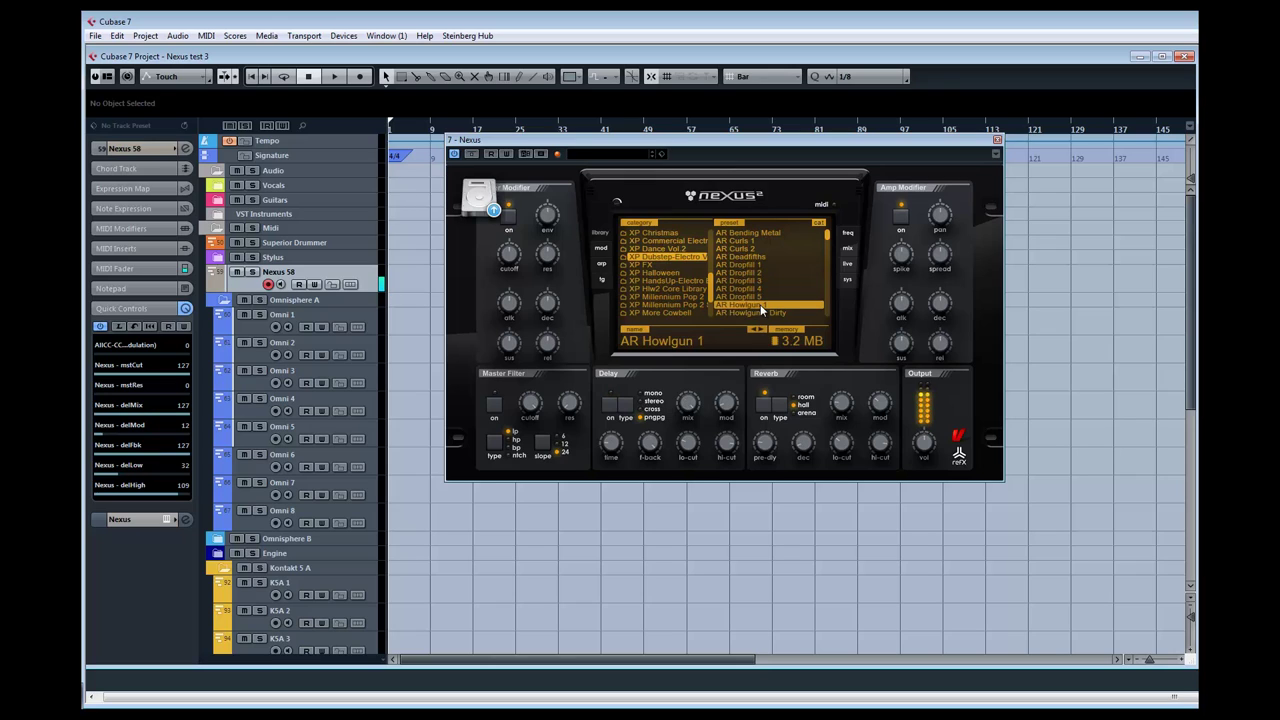
Load the WB Wobble 1 8th - 16th preset and toggle its delay effect twice
{"action": "left_click_drag", "start_coordinate": [828, 235], "coordinate": [826, 308]}
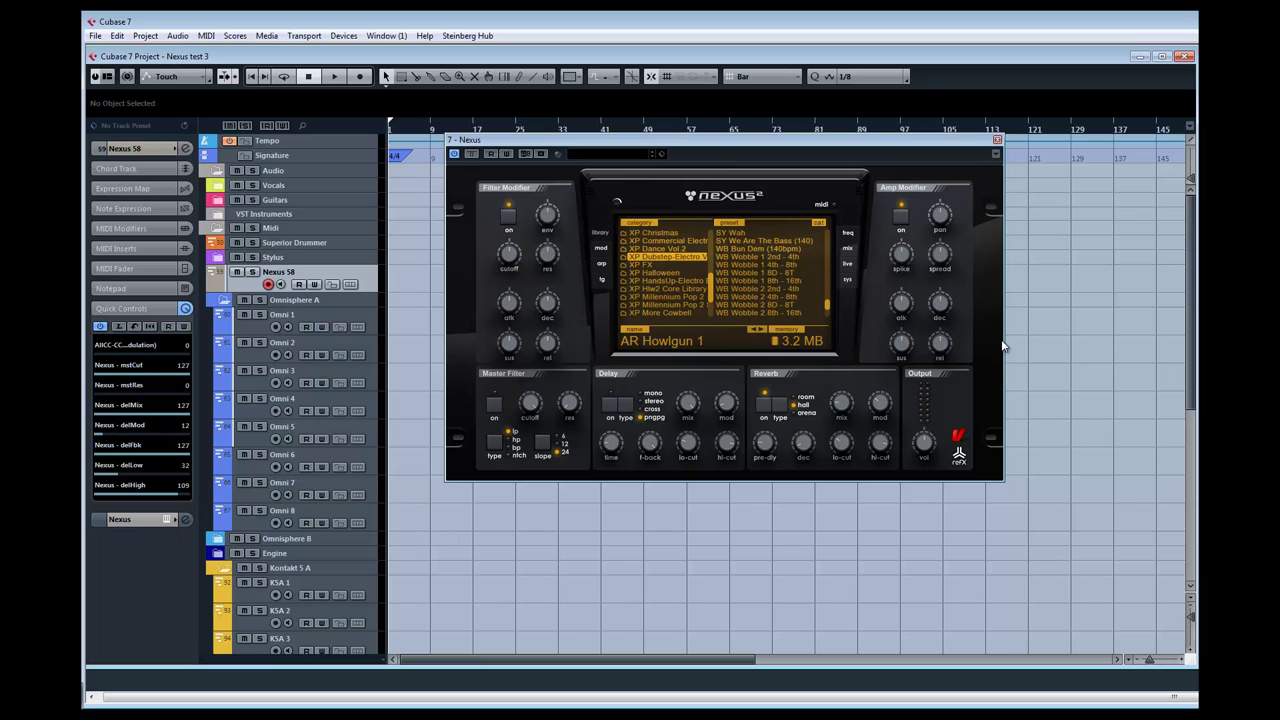
{"action": "left_click", "coordinate": [778, 279]}
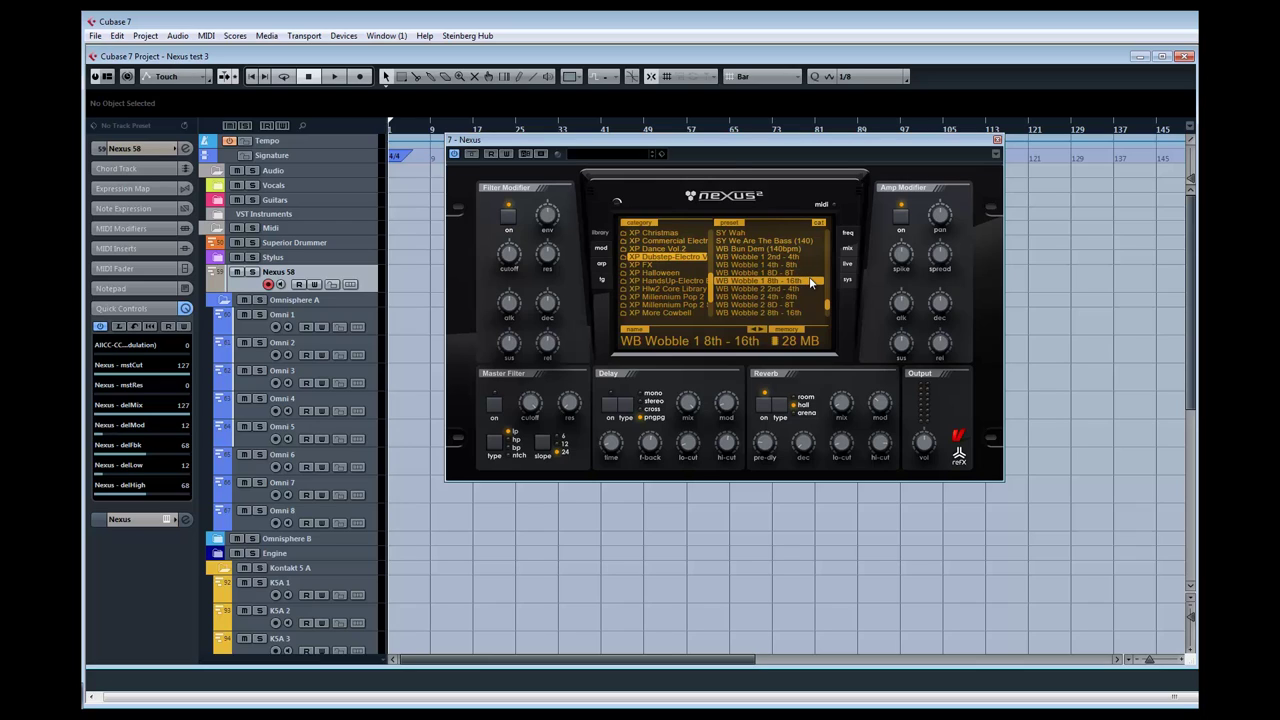
{"action": "mouse_move", "coordinate": [897, 264]}
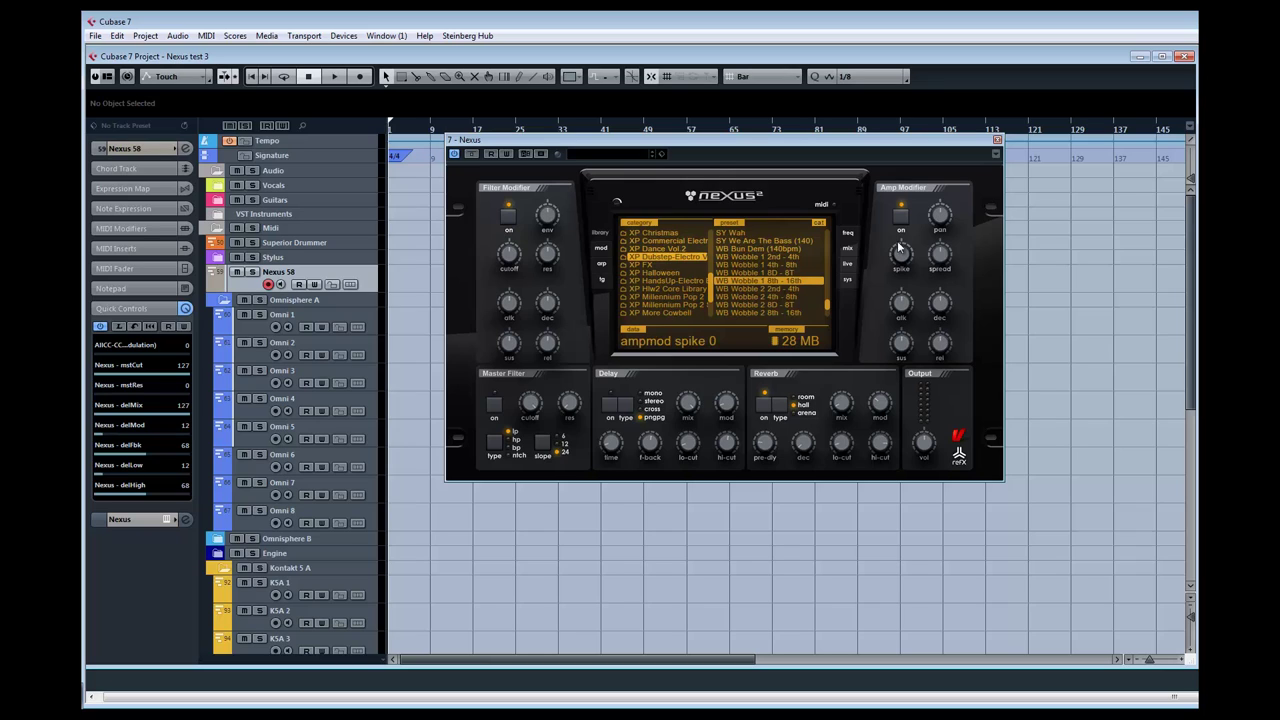
{"action": "left_click", "coordinate": [610, 404]}
{"action": "left_click", "coordinate": [610, 405]}
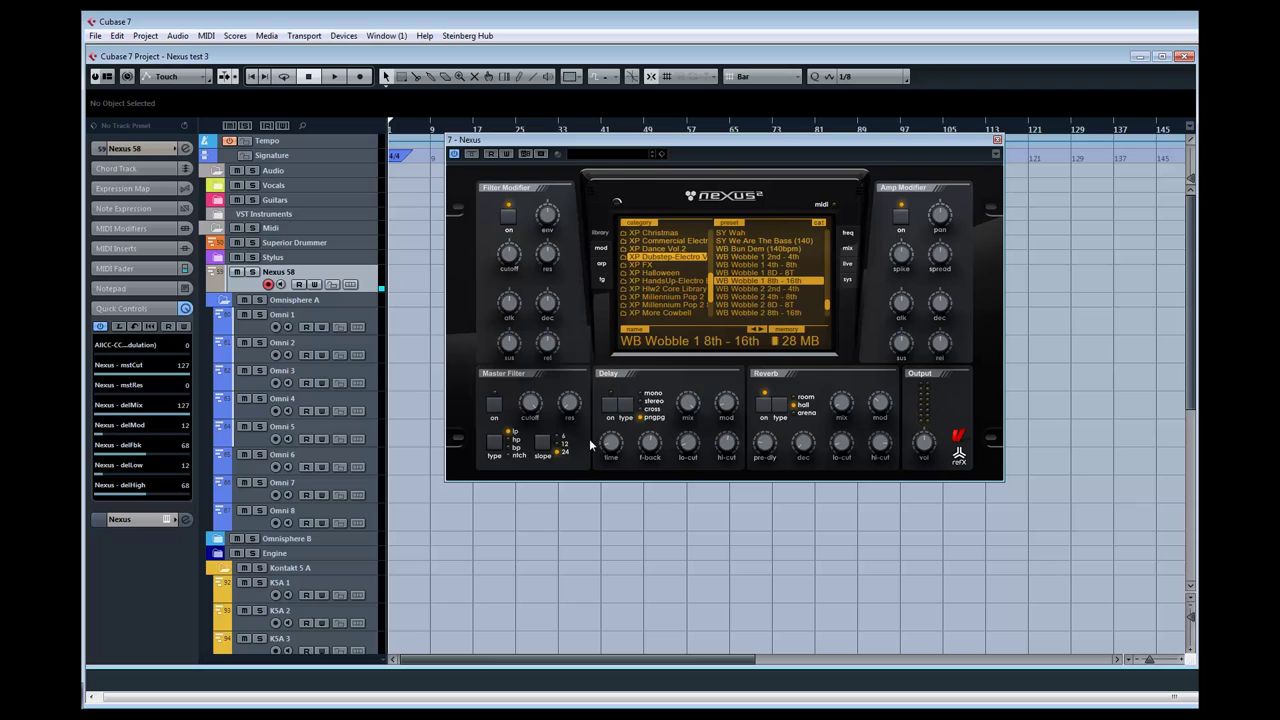
Load the LD Dublead 1 preset from the XP Dubstep-Electro category
{"action": "left_click_drag", "start_coordinate": [829, 311], "coordinate": [832, 272]}
{"action": "left_click", "coordinate": [762, 259]}
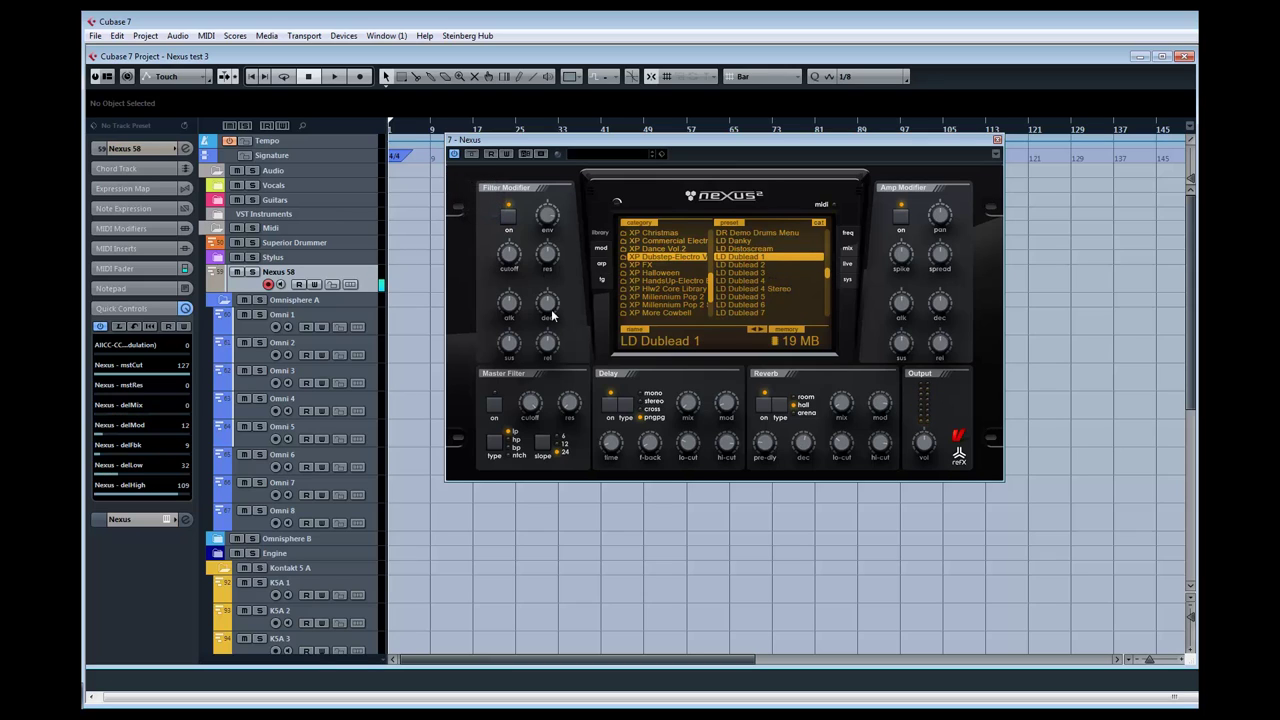
Try out the filter modifier's envelope, cutoff and resonance controls on LD Dublead 1, and switch the filter modifier off
{"action": "mouse_move", "coordinate": [510, 304]}
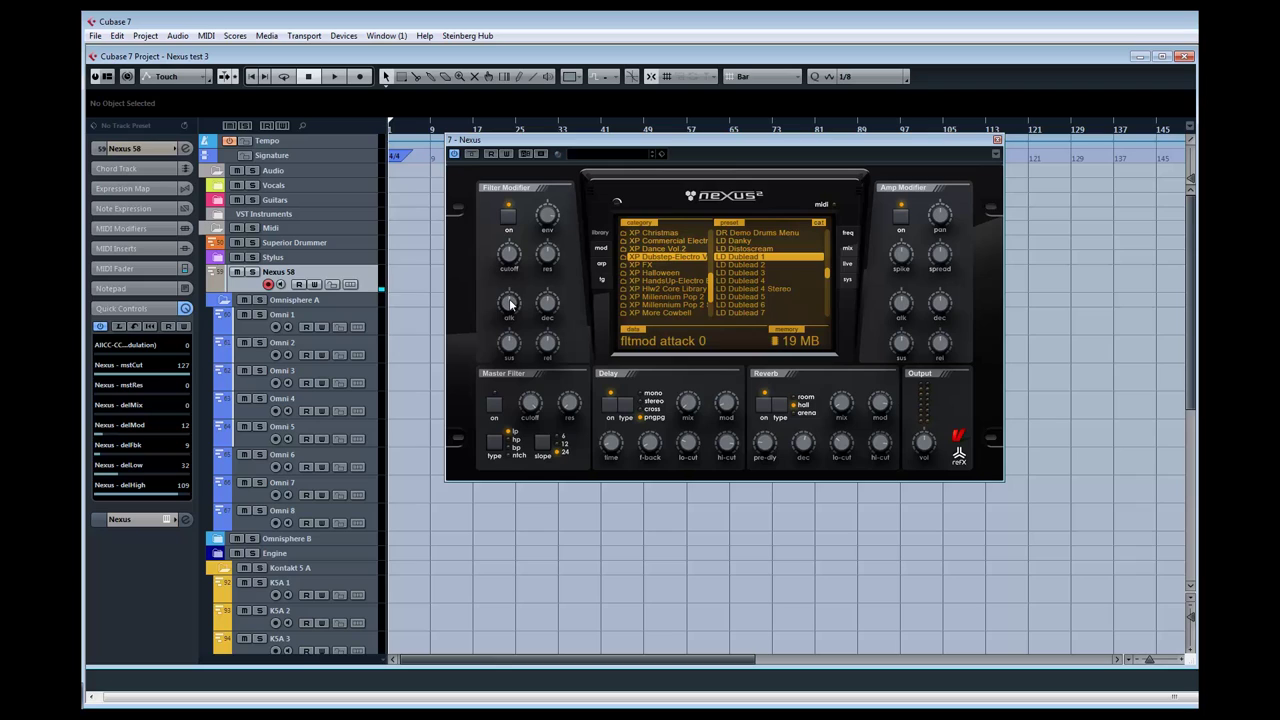
{"action": "left_click_drag", "start_coordinate": [492, 321], "coordinate": [511, 275]}
{"action": "left_click_drag", "start_coordinate": [508, 252], "coordinate": [511, 215]}
{"action": "mouse_move", "coordinate": [547, 256]}
{"action": "left_mouse_down"}
{"action": "mouse_move", "coordinate": [545, 176]}
{"action": "mouse_move", "coordinate": [553, 260]}
{"action": "mouse_move", "coordinate": [508, 252]}
{"action": "mouse_move", "coordinate": [546, 256]}
{"action": "left_mouse_up"}
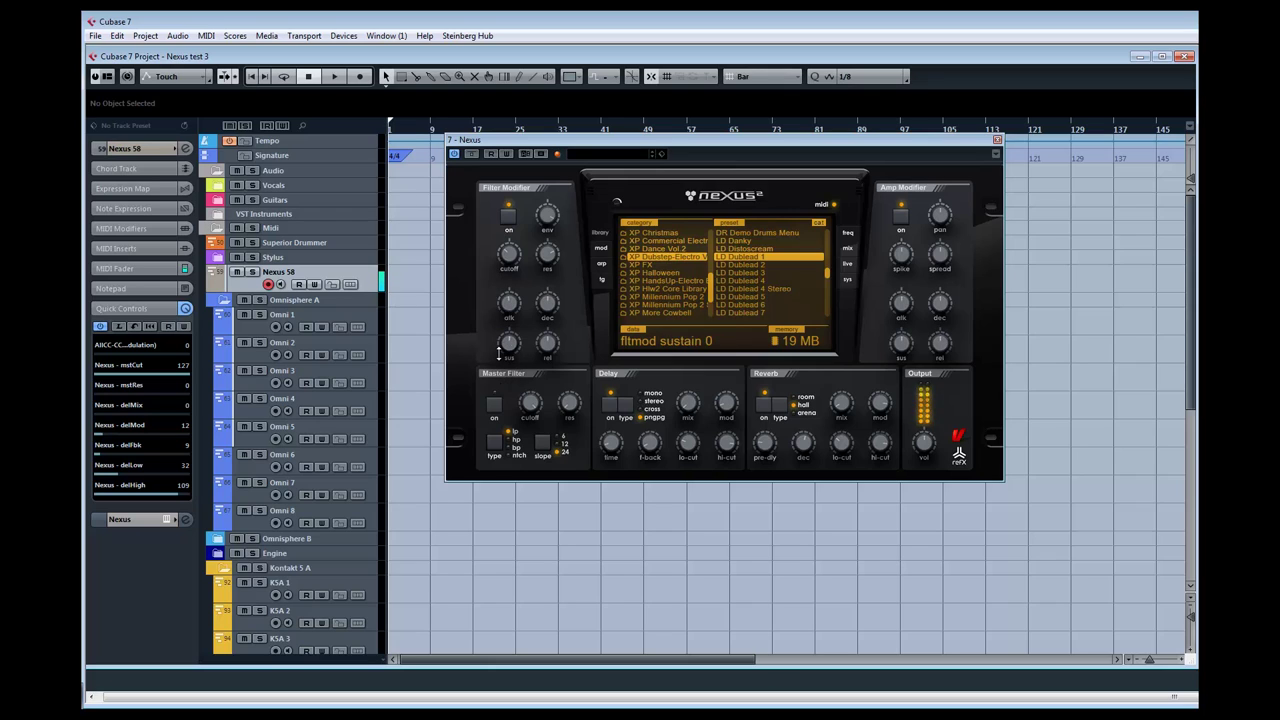
{"action": "left_click", "coordinate": [509, 218]}
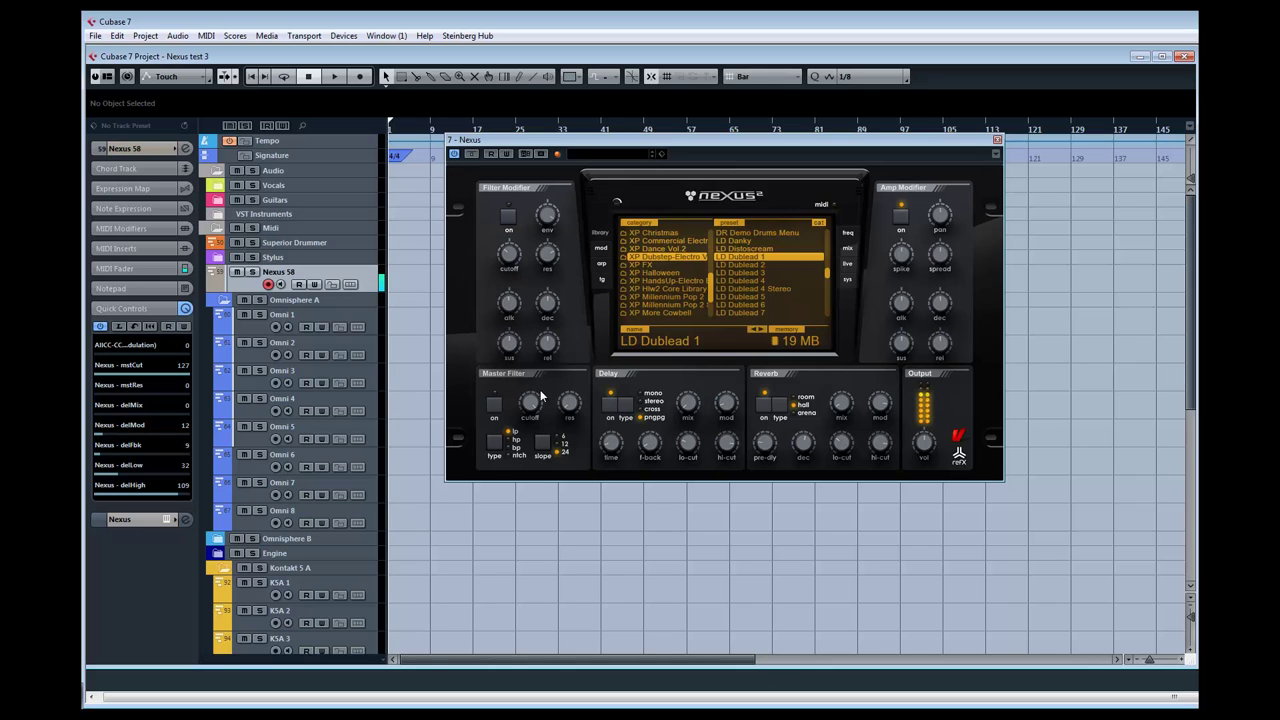
Try out the master filter switch, delay mix, and the amp modifier's spread and pan on LD Dublead 1, taking the spread to 0
{"action": "left_click", "coordinate": [493, 407]}
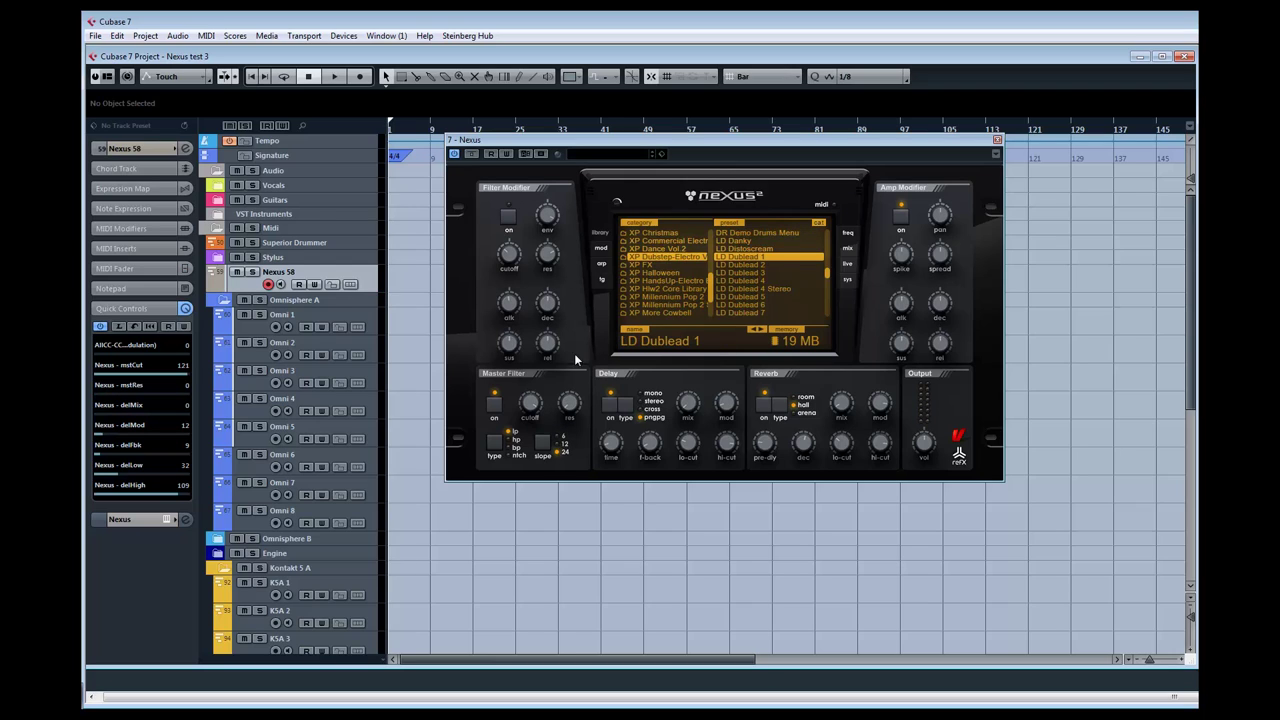
{"action": "left_click", "coordinate": [492, 408]}
{"action": "left_click_drag", "start_coordinate": [688, 404], "coordinate": [686, 509]}
{"action": "left_click_drag", "start_coordinate": [908, 265], "coordinate": [883, 338]}
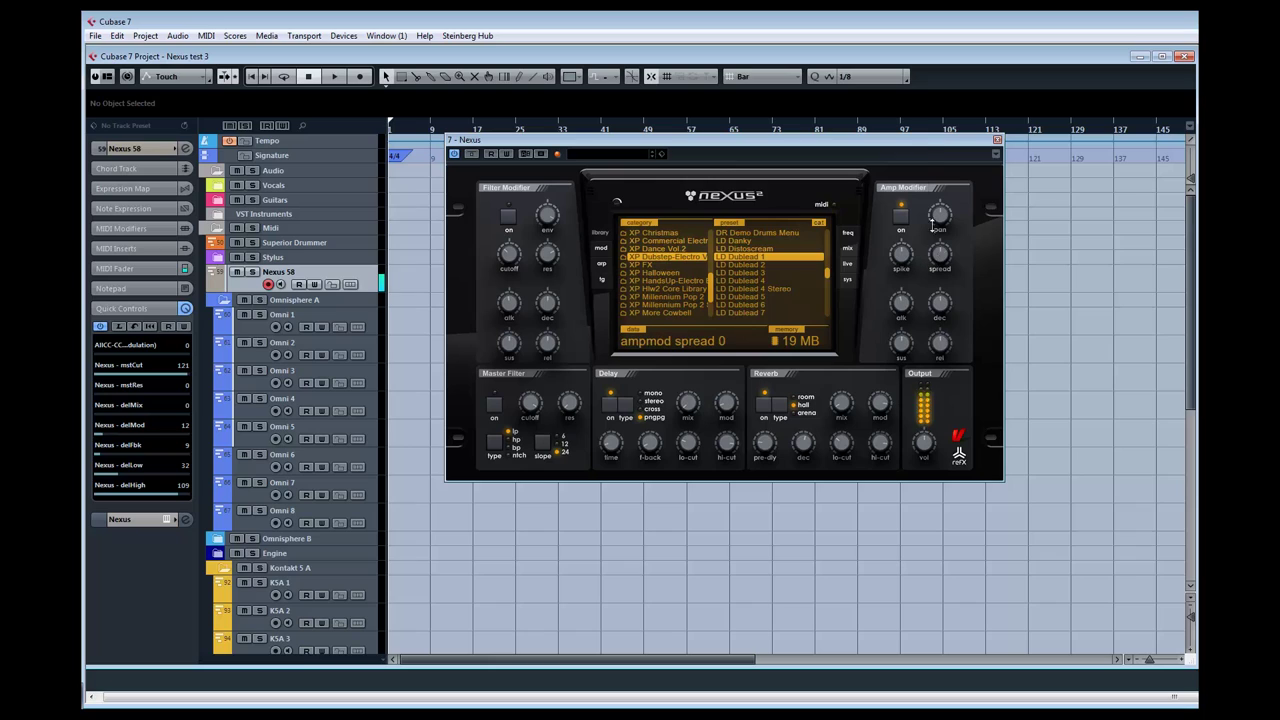
{"action": "left_click_drag", "start_coordinate": [932, 227], "coordinate": [922, 268]}
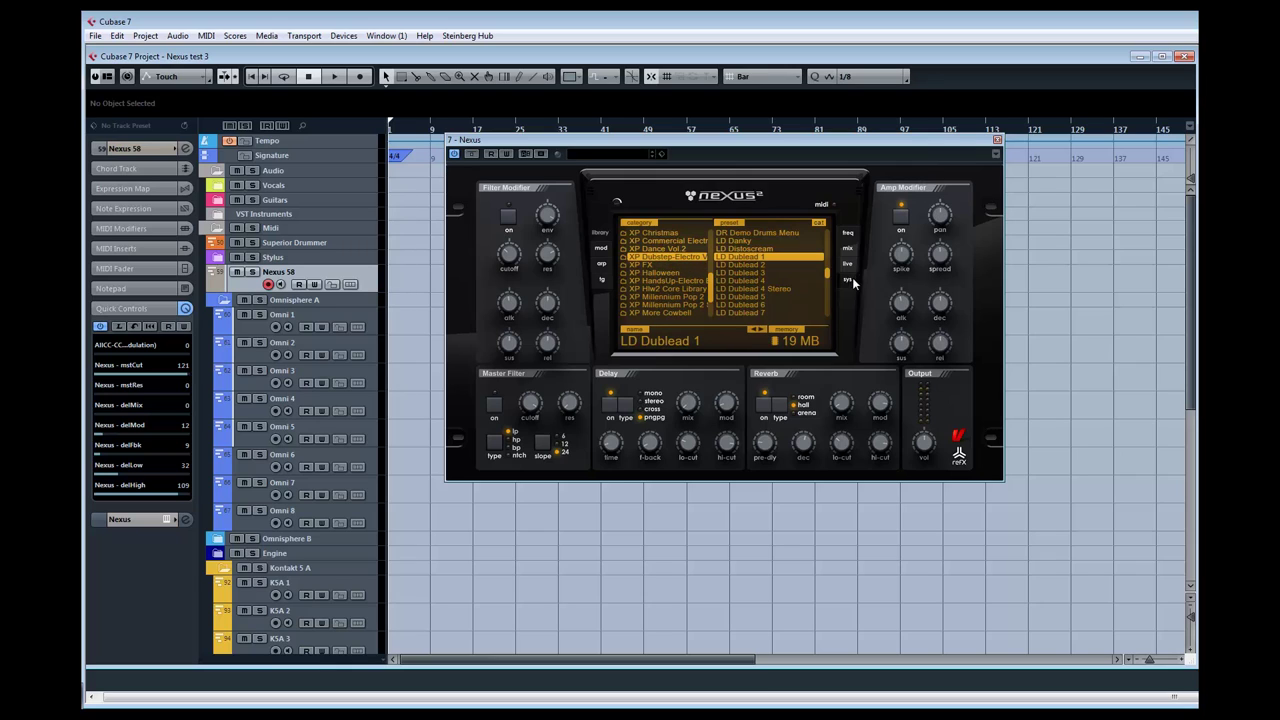
Audition the PD Dua and PD Choral presets from the XP Dubstep-Electro category
{"action": "scroll", "coordinate": [828, 274], "scroll_direction": "down", "scroll_amount": 6}
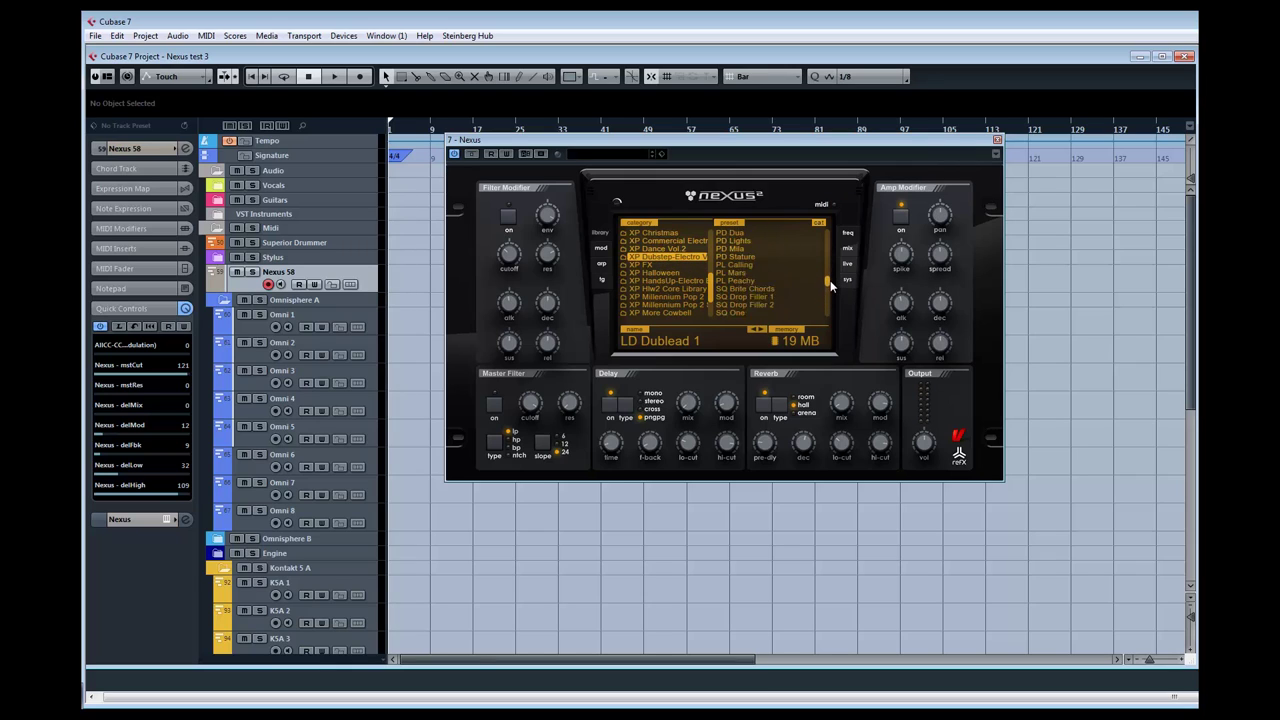
{"action": "left_click", "coordinate": [751, 264]}
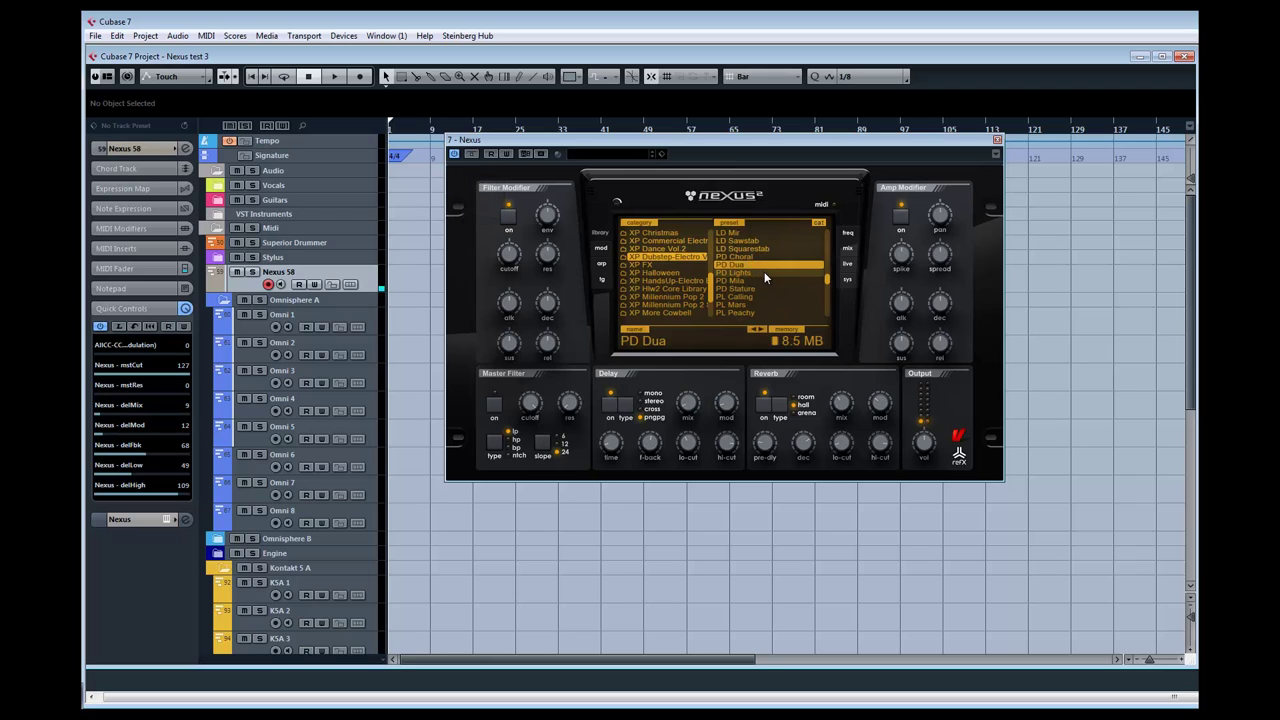
{"action": "left_click", "coordinate": [759, 259]}
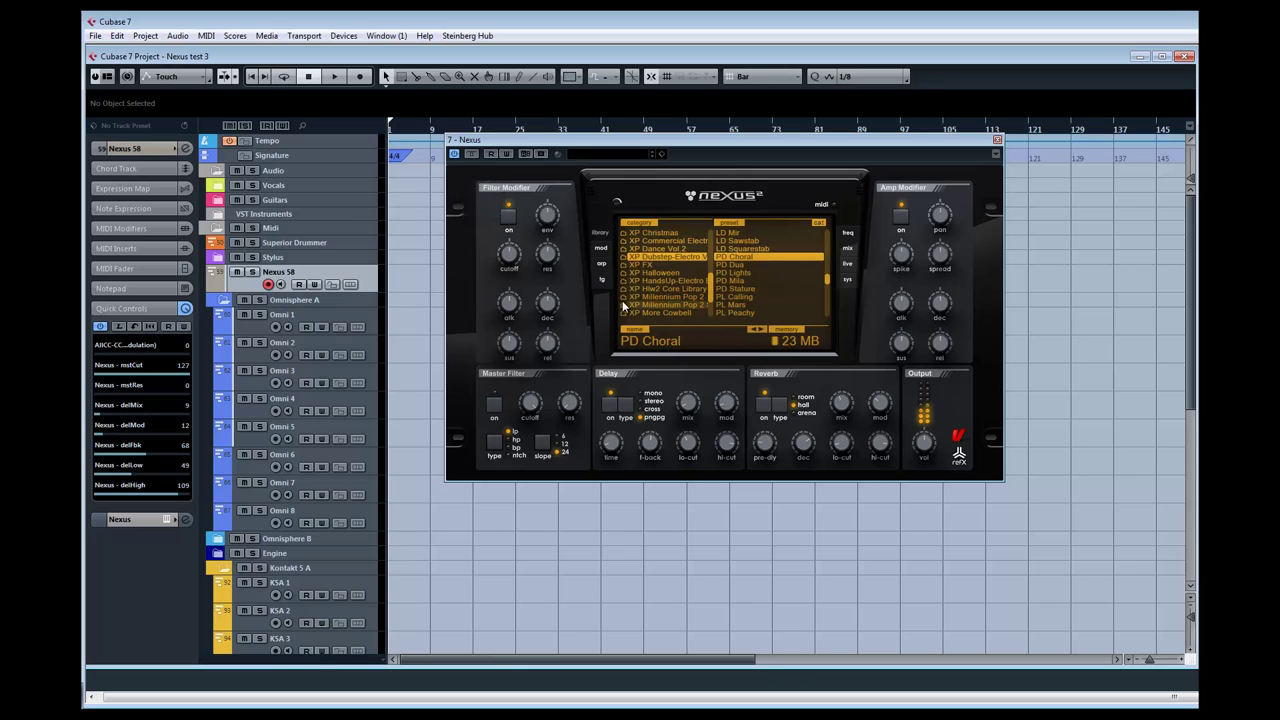
Open the trance gate settings for PD Choral, set the gate speed to 1/16 and edit the pattern's third step
{"action": "left_click", "coordinate": [597, 284]}
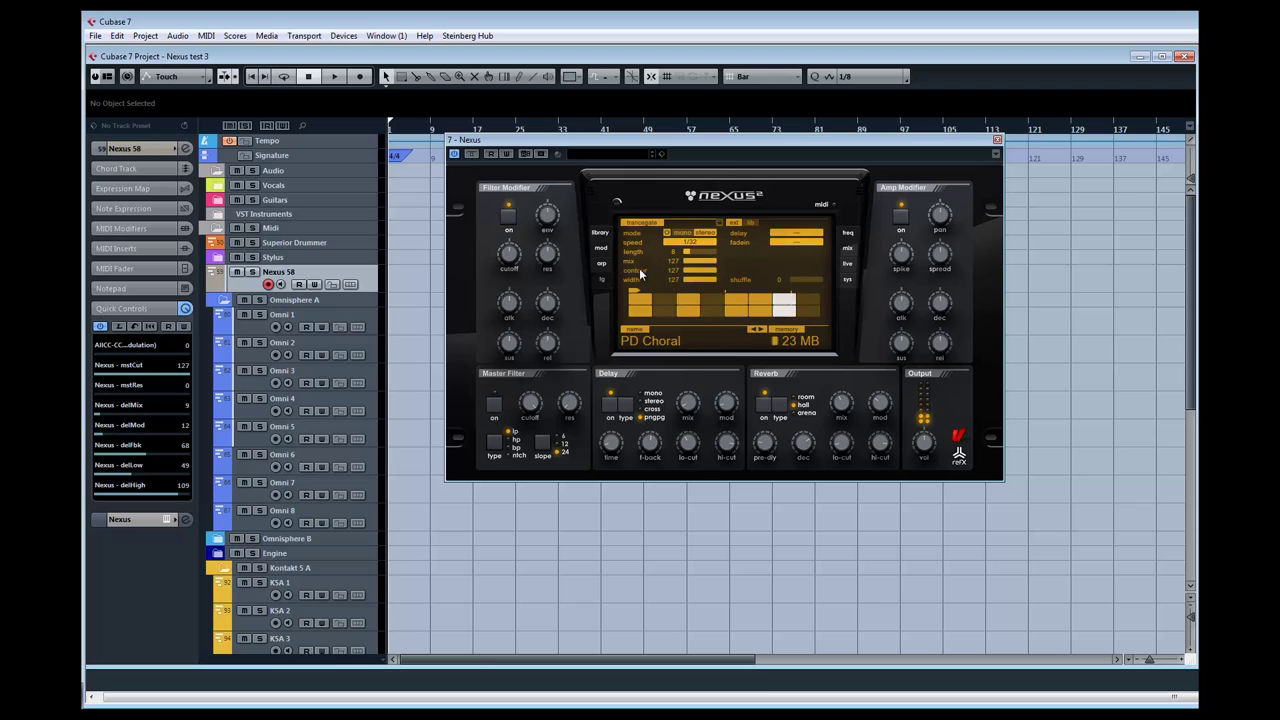
{"action": "left_click", "coordinate": [690, 241]}
{"action": "left_click", "coordinate": [700, 279]}
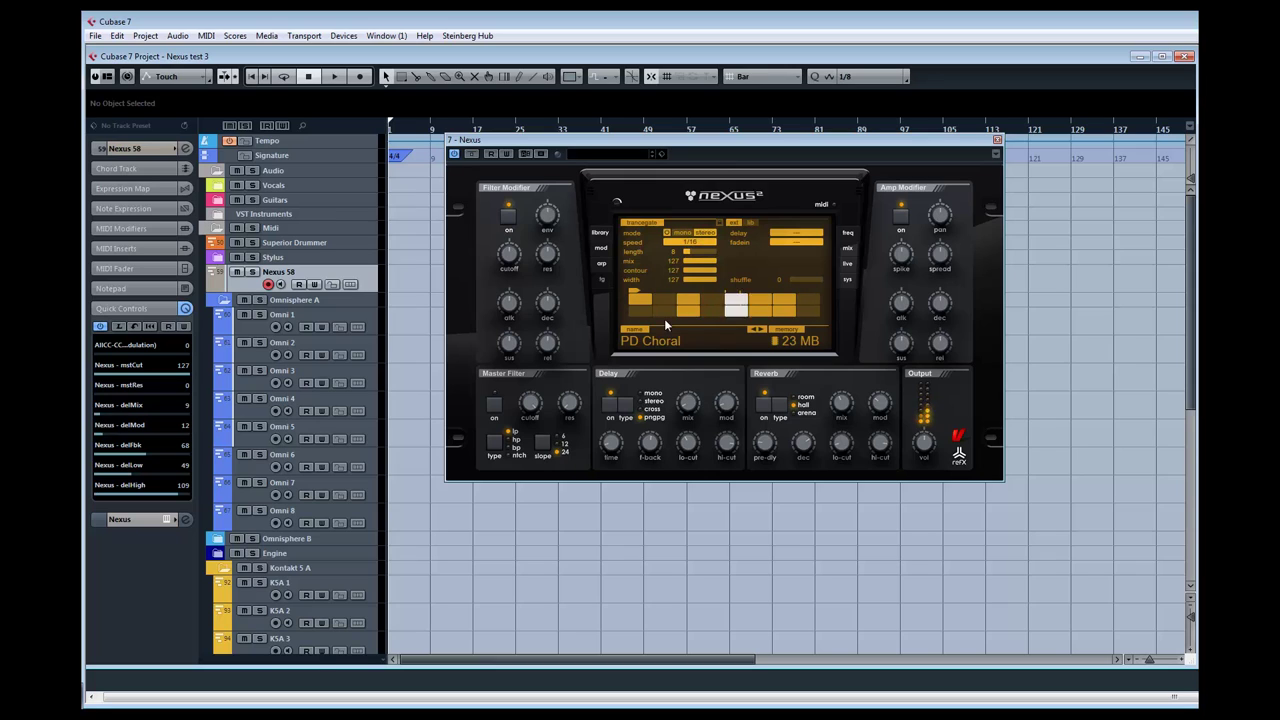
{"action": "left_click", "coordinate": [692, 312]}
Switch the trance gate to mono, set its speed to 1/32 and change the active steps in the second half of the pattern
{"action": "left_click", "coordinate": [681, 232]}
{"action": "left_click", "coordinate": [688, 242]}
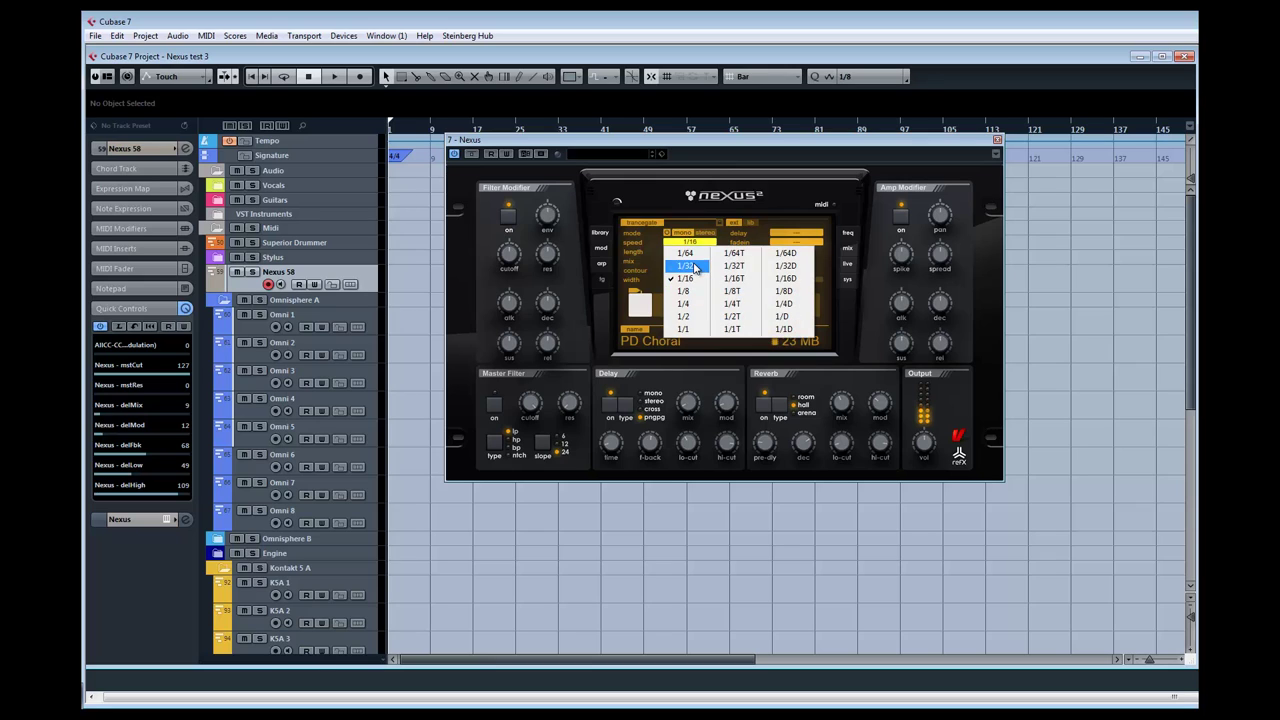
{"action": "left_click", "coordinate": [685, 265]}
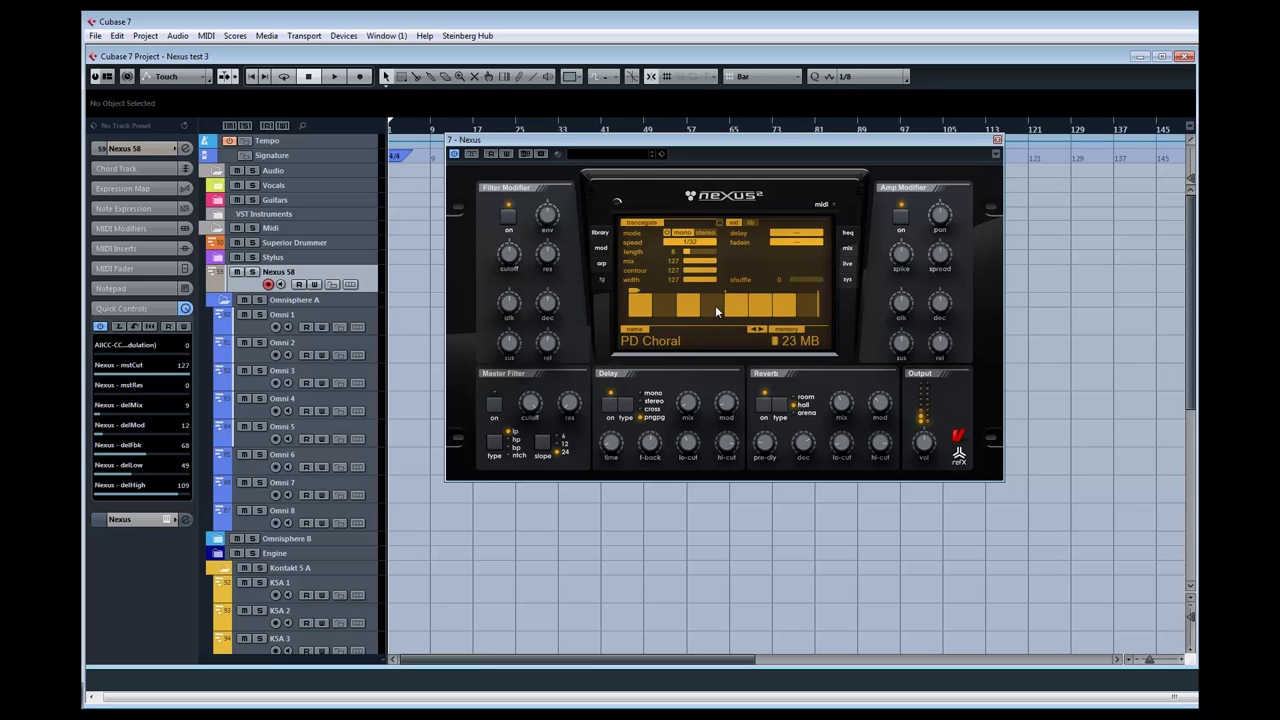
{"action": "left_click", "coordinate": [808, 306]}
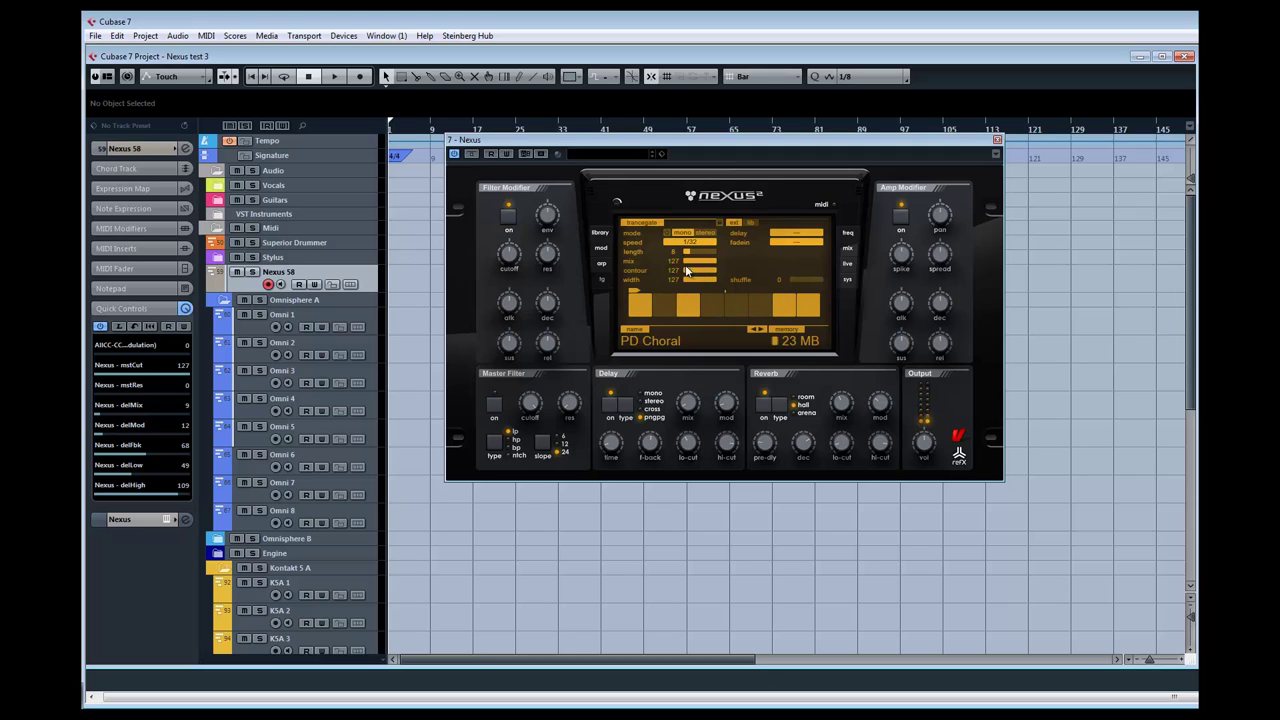
Examine PD Choral's frequency analyser, oscillator mix, insert effect, modulation matrix and LFO pages, plus the system settings
{"action": "left_click", "coordinate": [848, 235]}
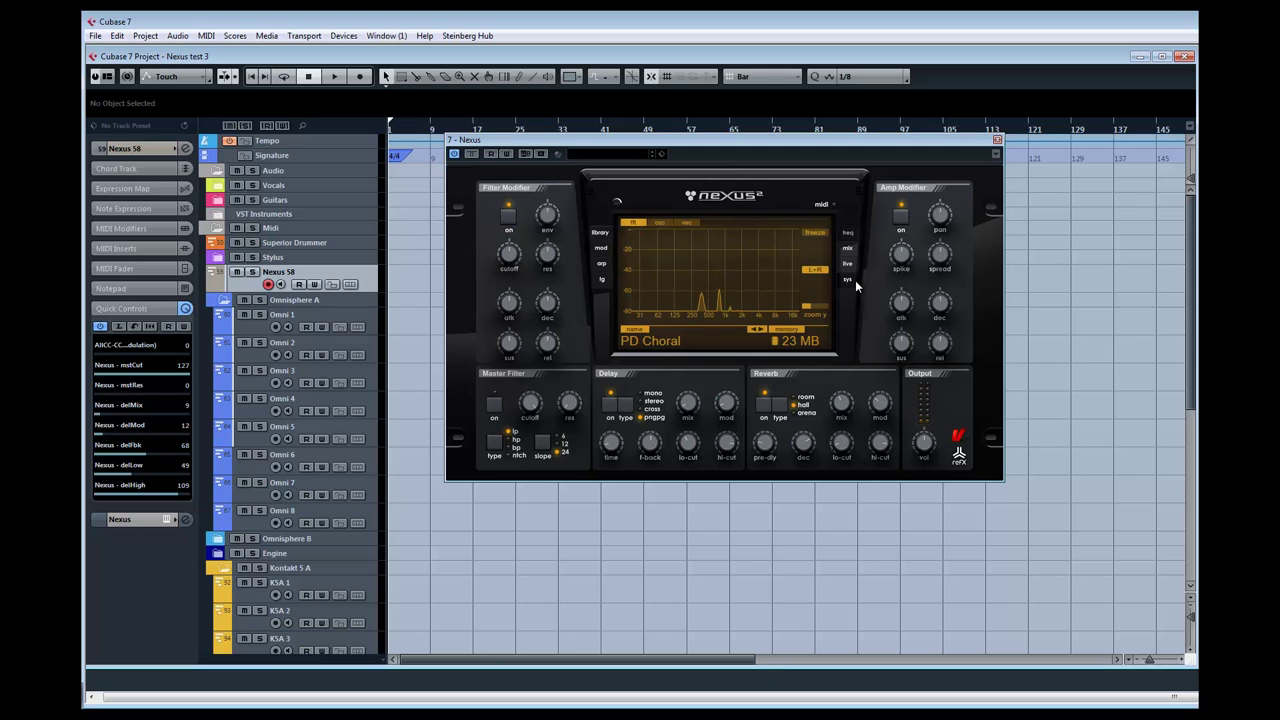
{"action": "left_click", "coordinate": [848, 248]}
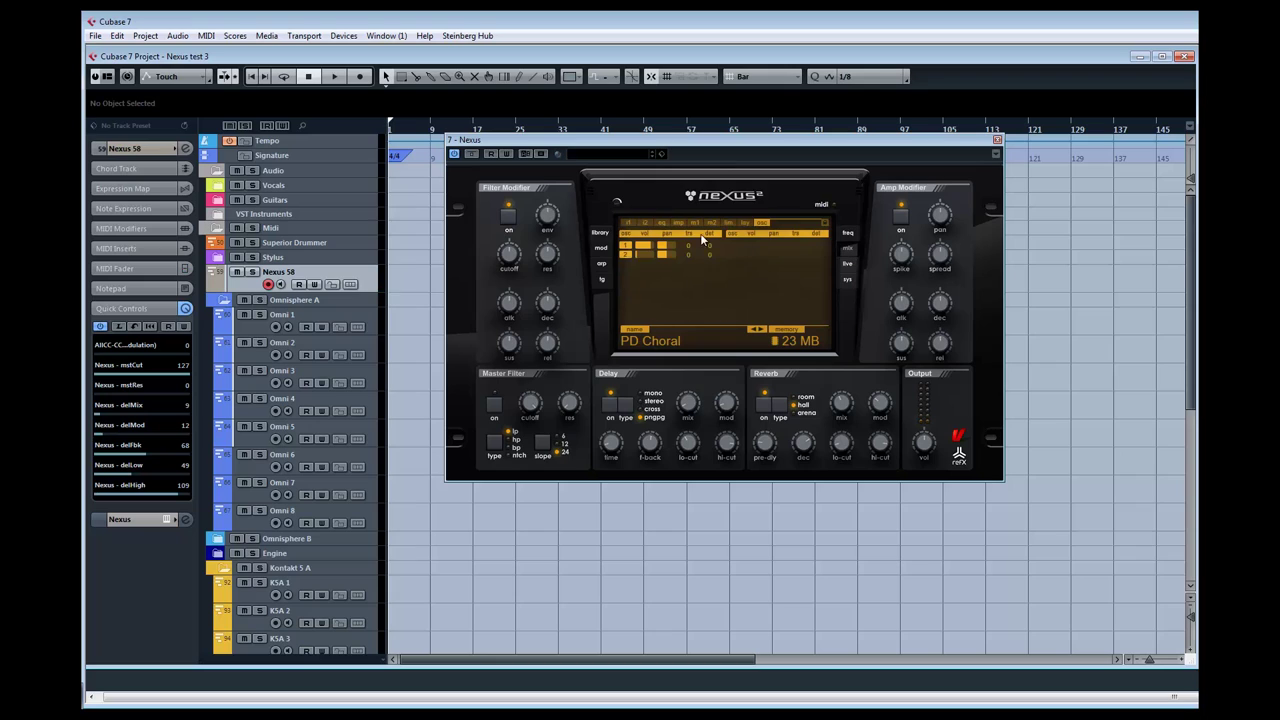
{"action": "left_click", "coordinate": [706, 245]}
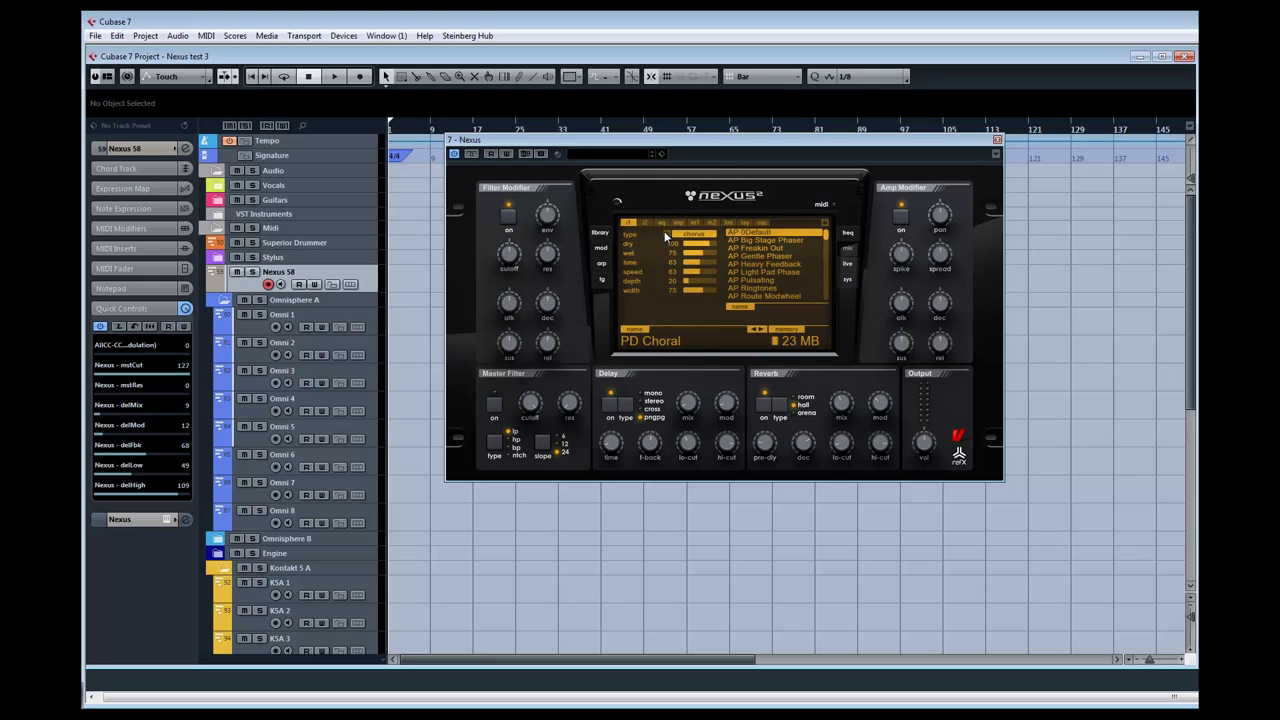
{"action": "left_click", "coordinate": [600, 248]}
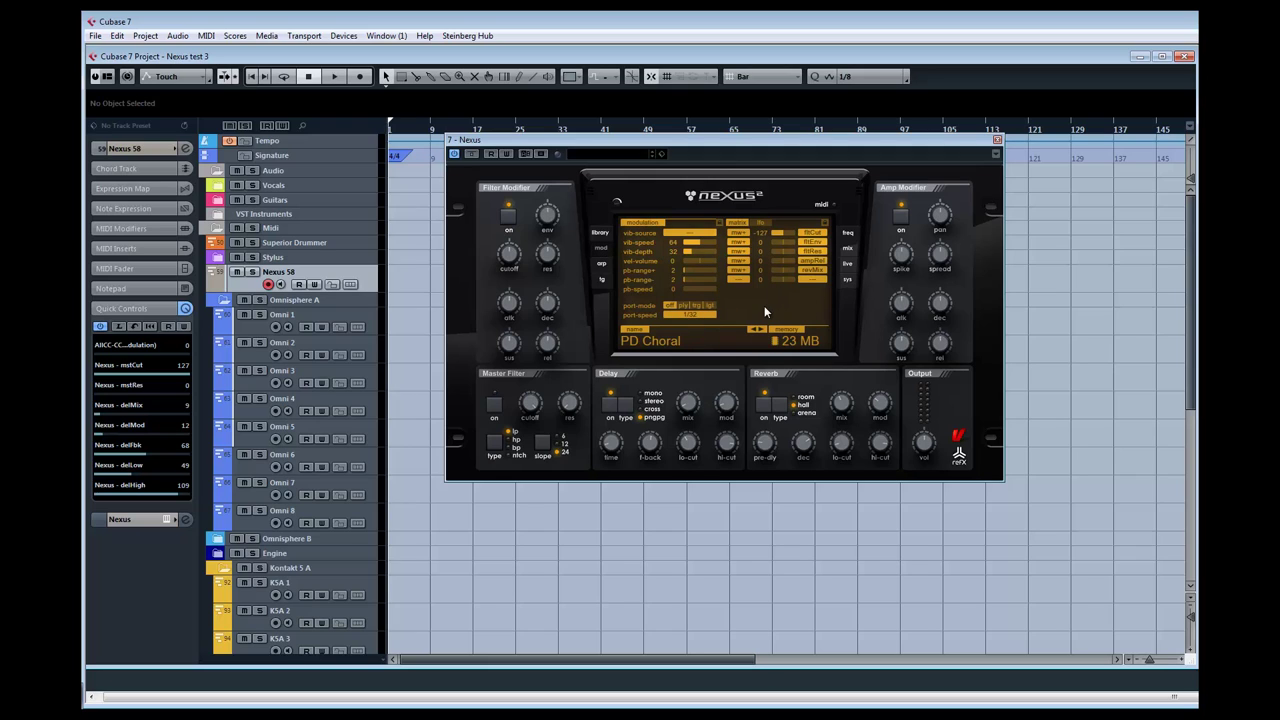
{"action": "left_click", "coordinate": [762, 222]}
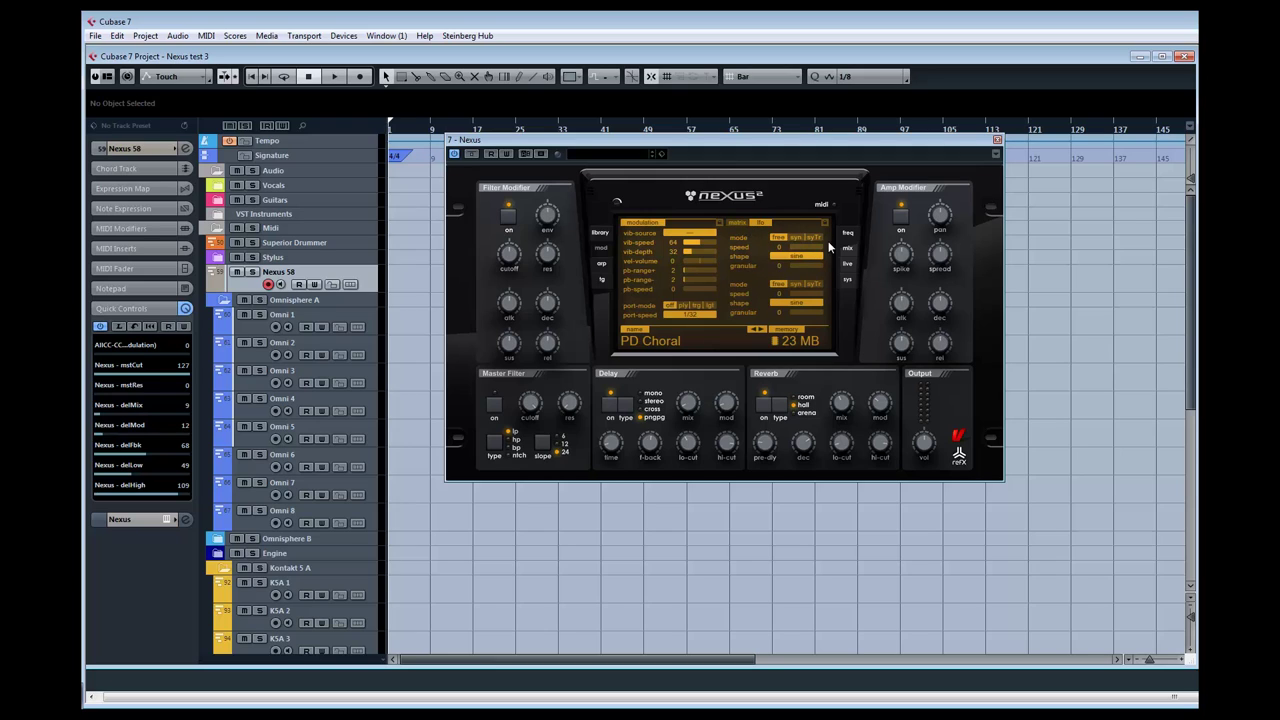
{"action": "left_click", "coordinate": [733, 227]}
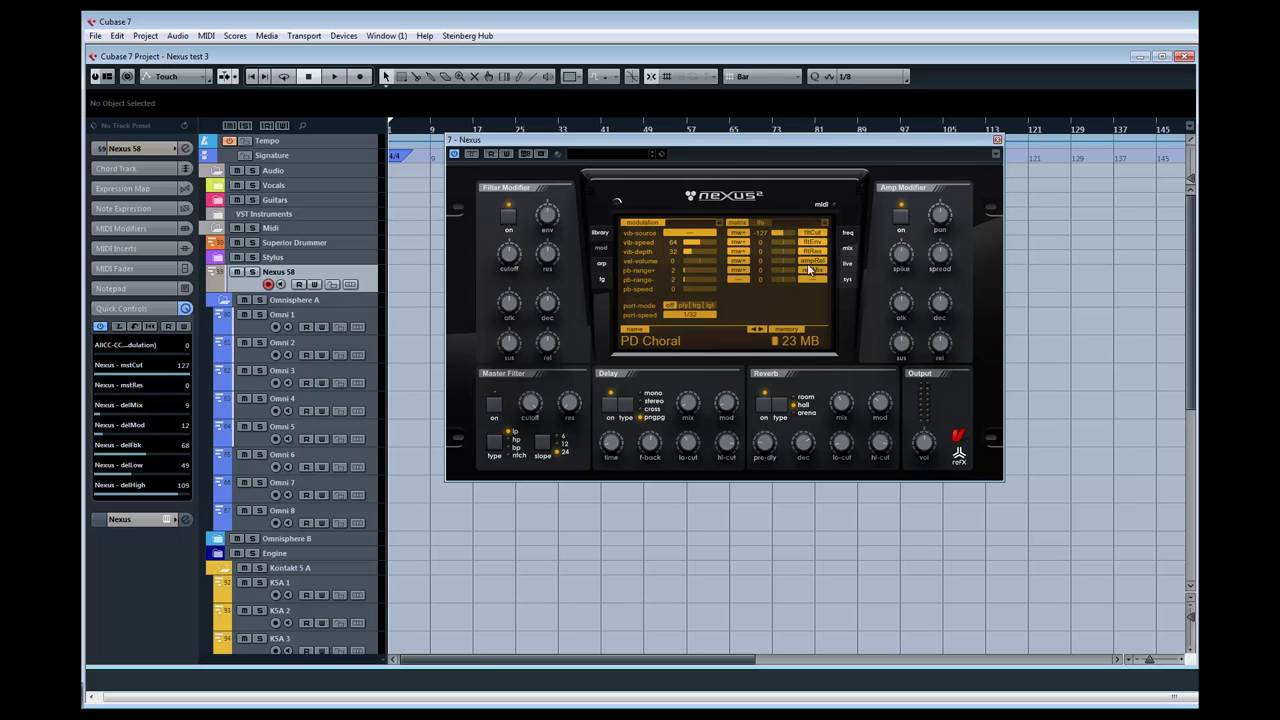
{"action": "left_click", "coordinate": [849, 263]}
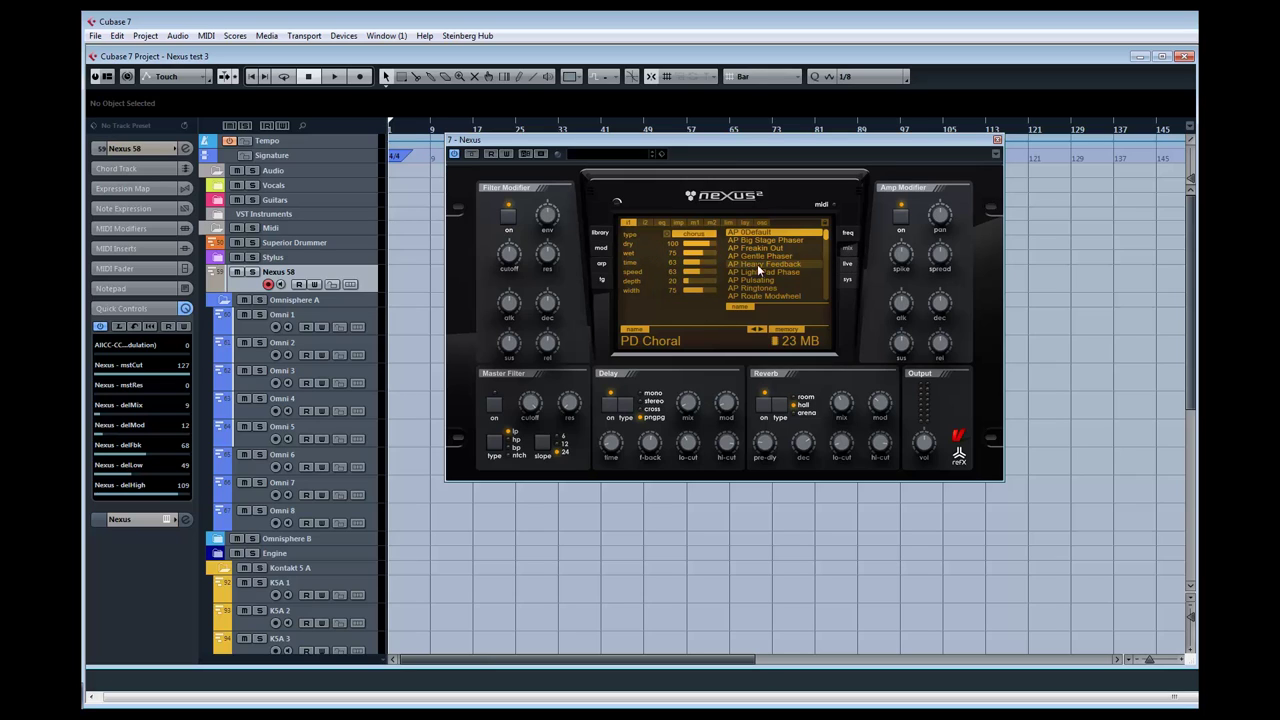
{"action": "left_click", "coordinate": [848, 276]}
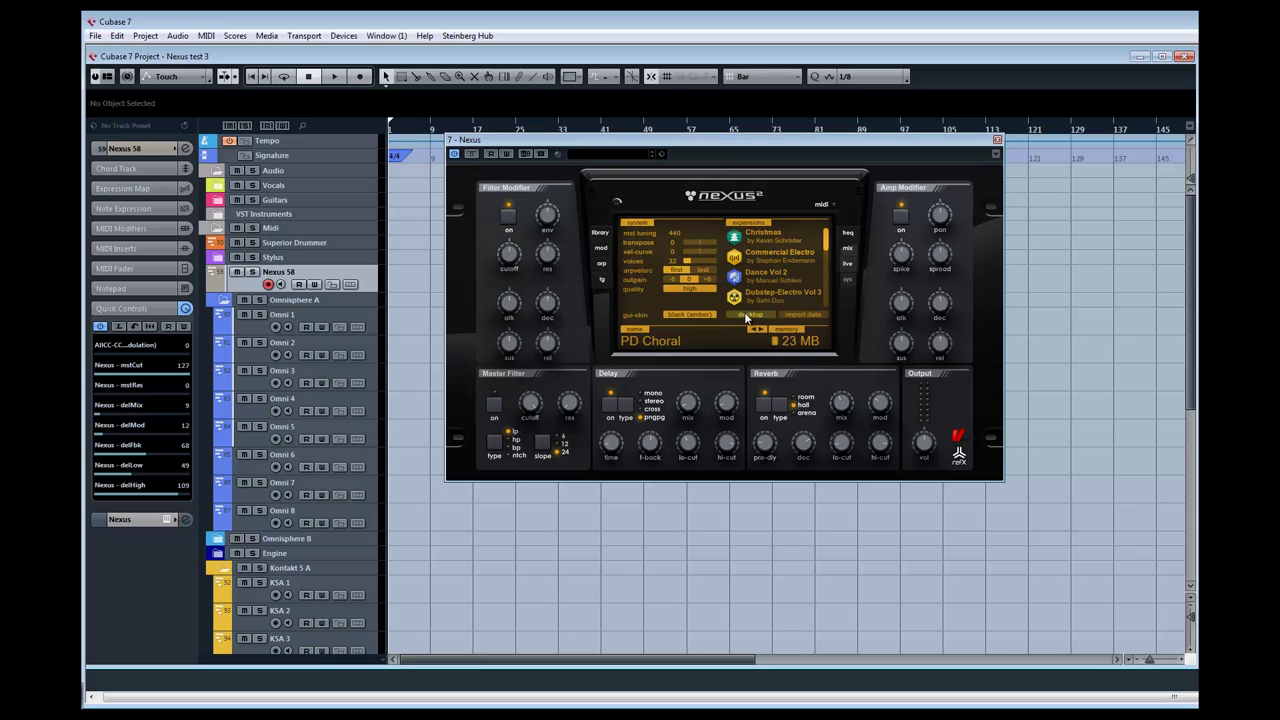
Return to the preset library, open the XP Hlw2 Core Library category and browse its presets
{"action": "left_click", "coordinate": [600, 232]}
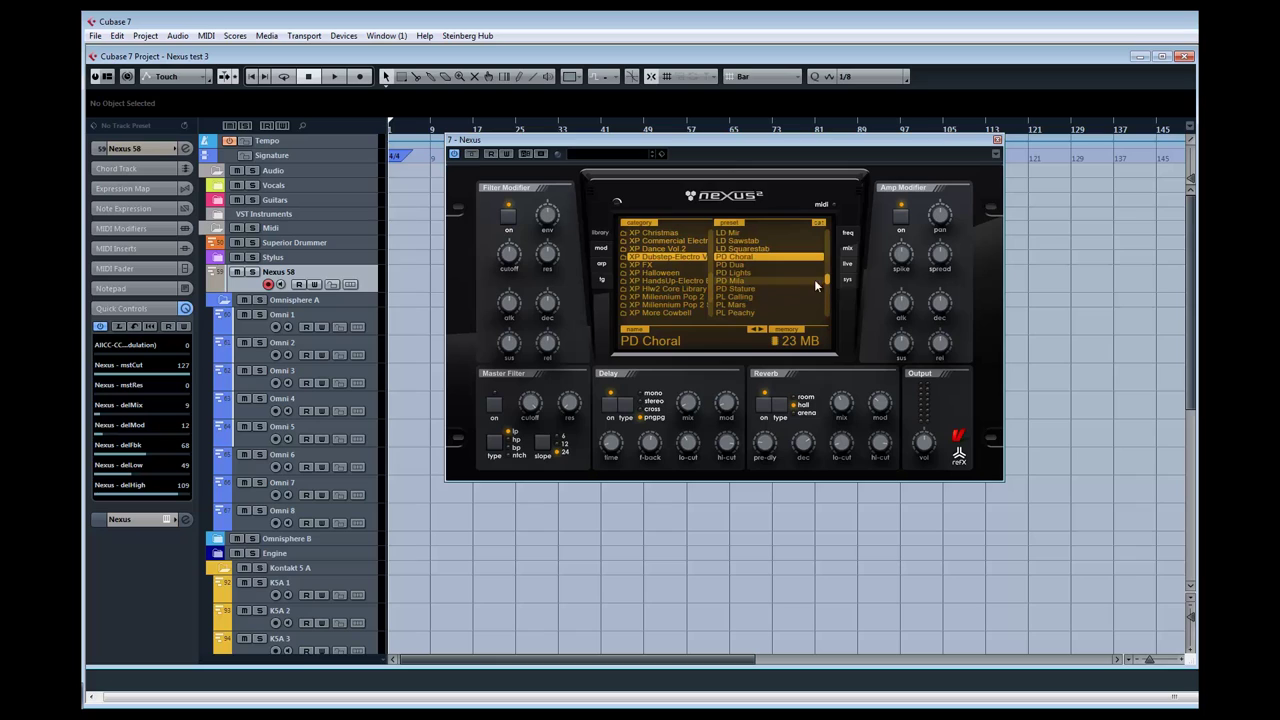
{"action": "scroll", "coordinate": [712, 279], "scroll_direction": "down", "scroll_amount": 5}
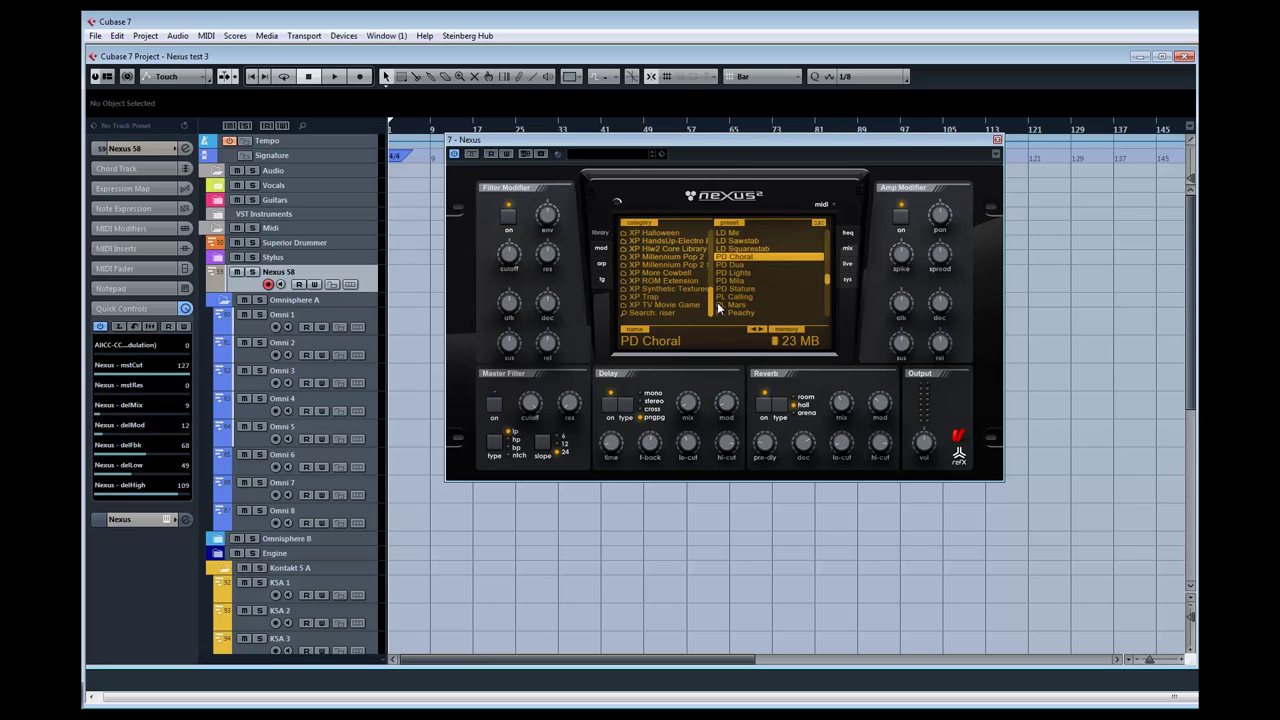
{"action": "left_click", "coordinate": [685, 249]}
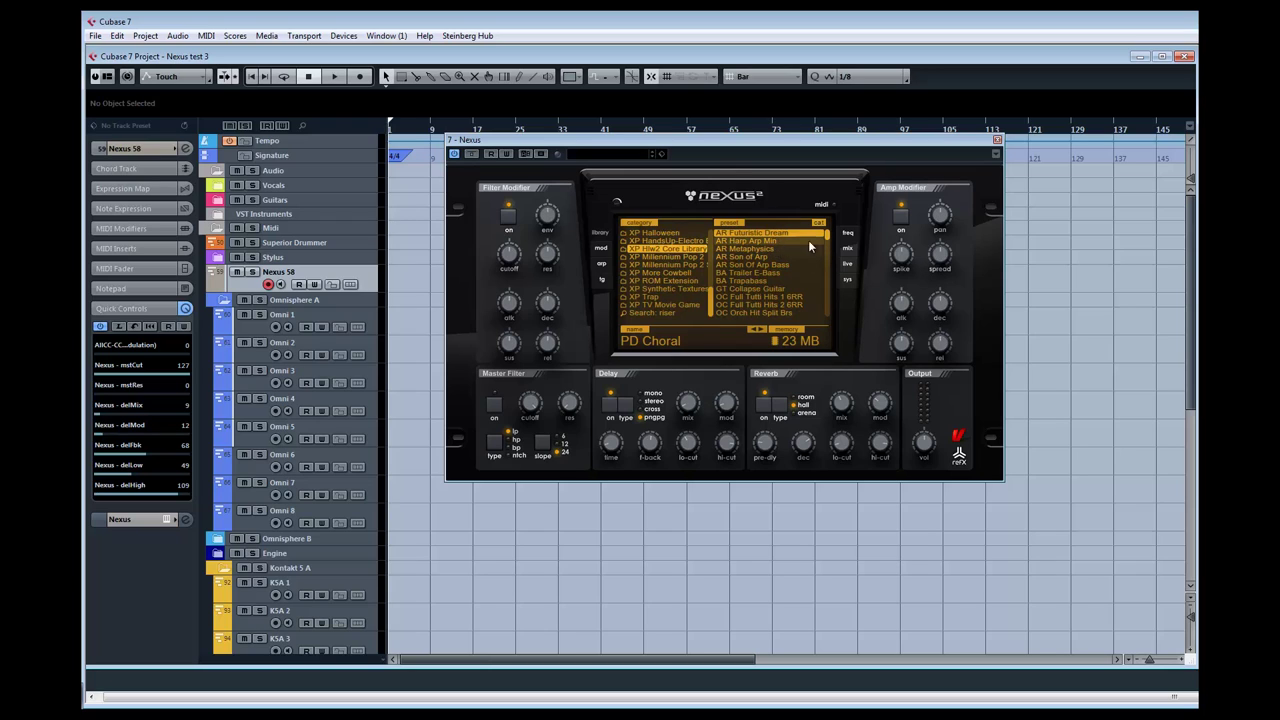
{"action": "scroll", "coordinate": [828, 240], "scroll_direction": "down", "scroll_amount": 3}
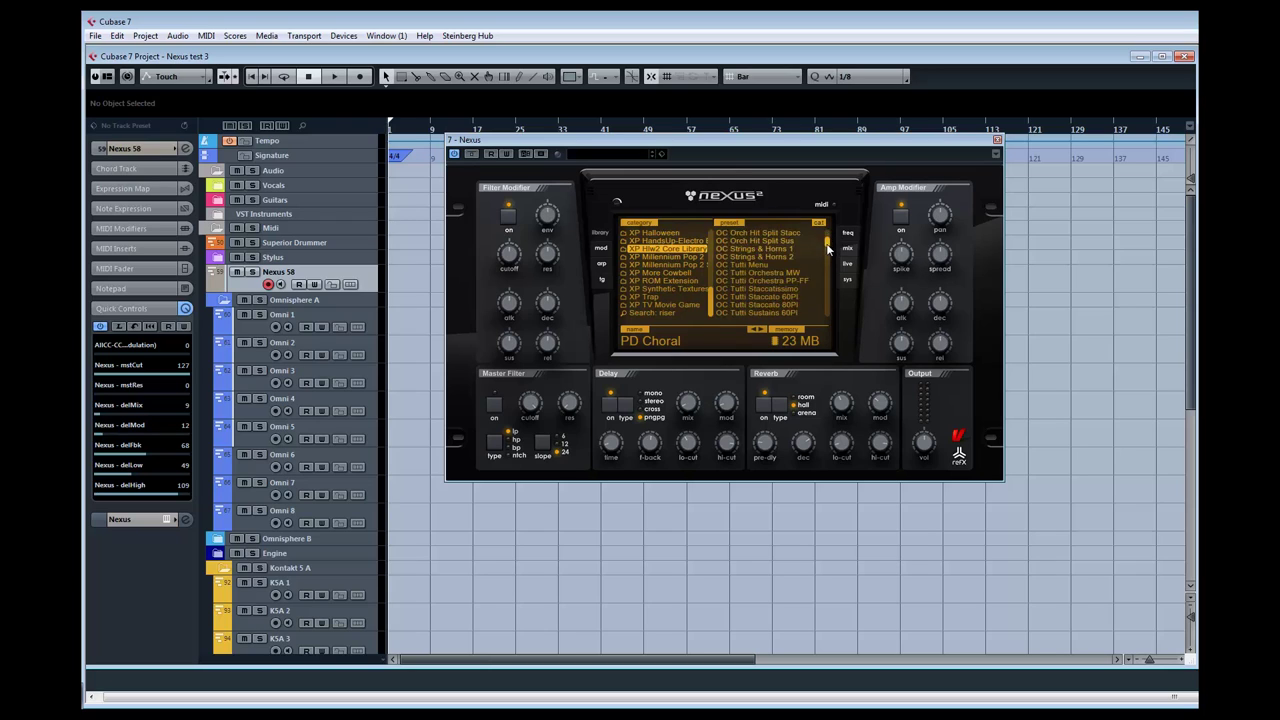
{"action": "scroll", "coordinate": [829, 260], "scroll_direction": "up", "scroll_amount": 3}
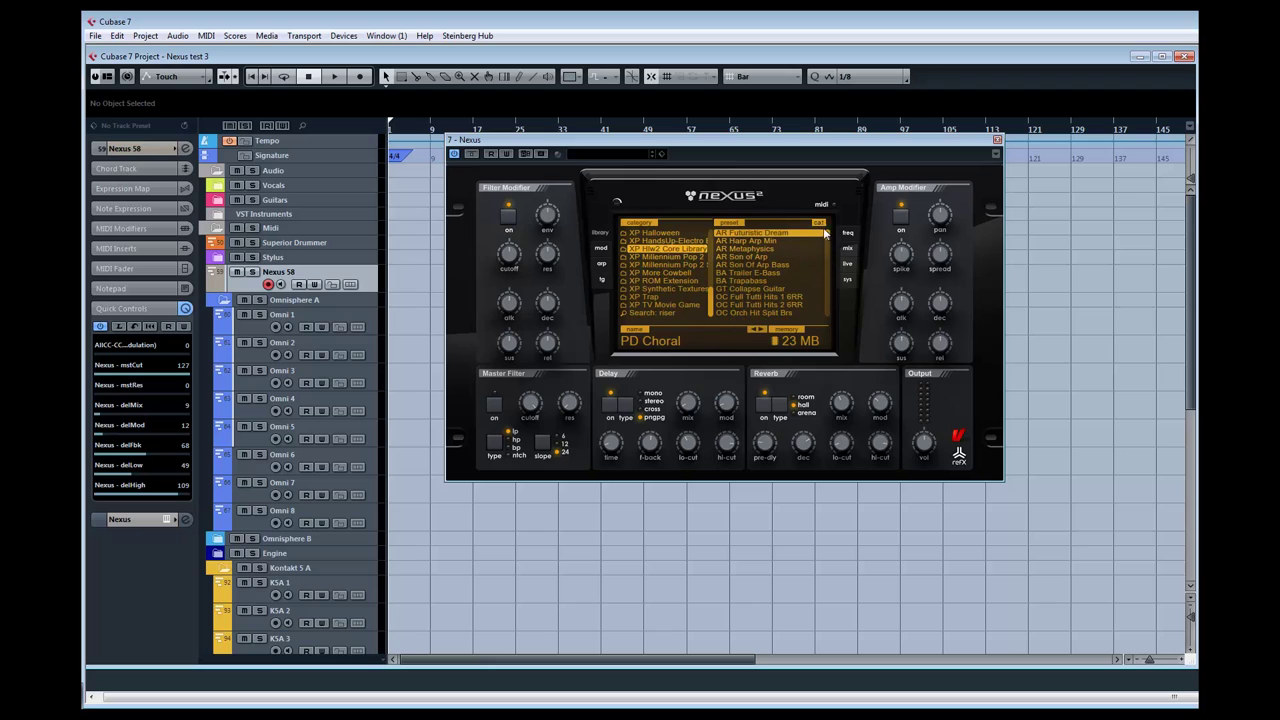
Audition the AR Futuristic Dream, AR Son of Arp and BA Trailer E-Bass presets
{"action": "left_click", "coordinate": [768, 231]}
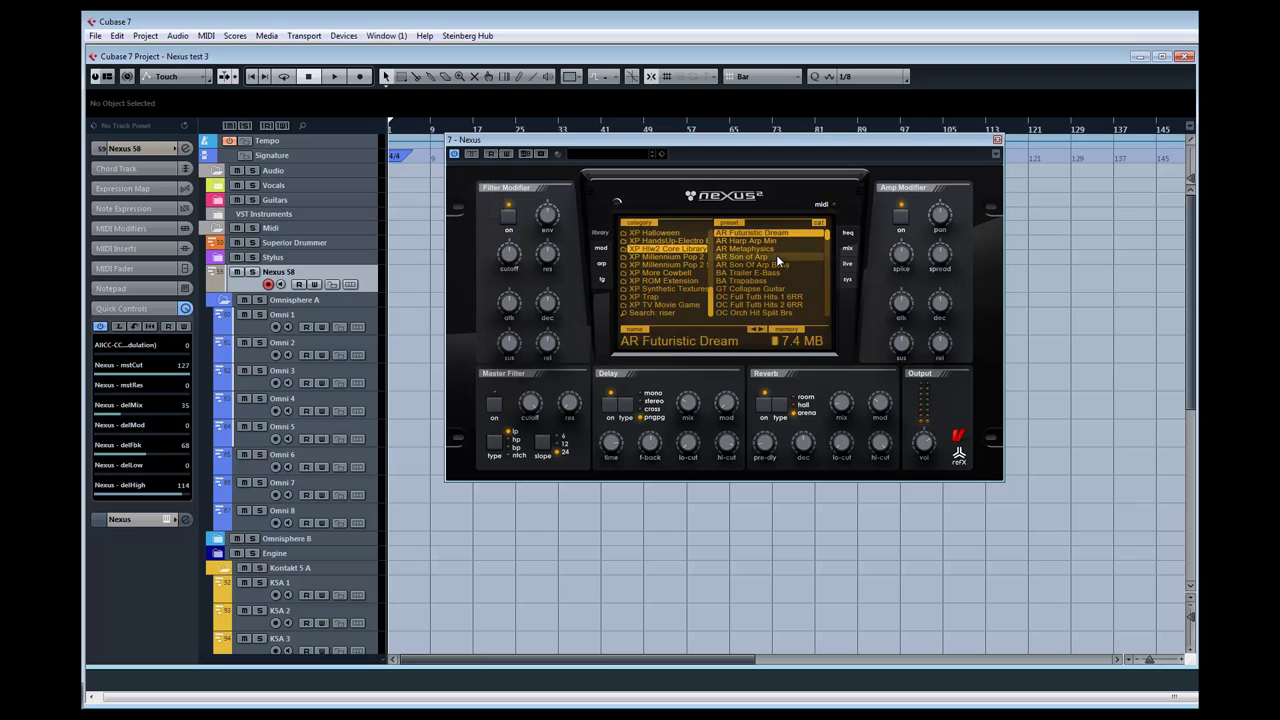
{"action": "left_click", "coordinate": [776, 258]}
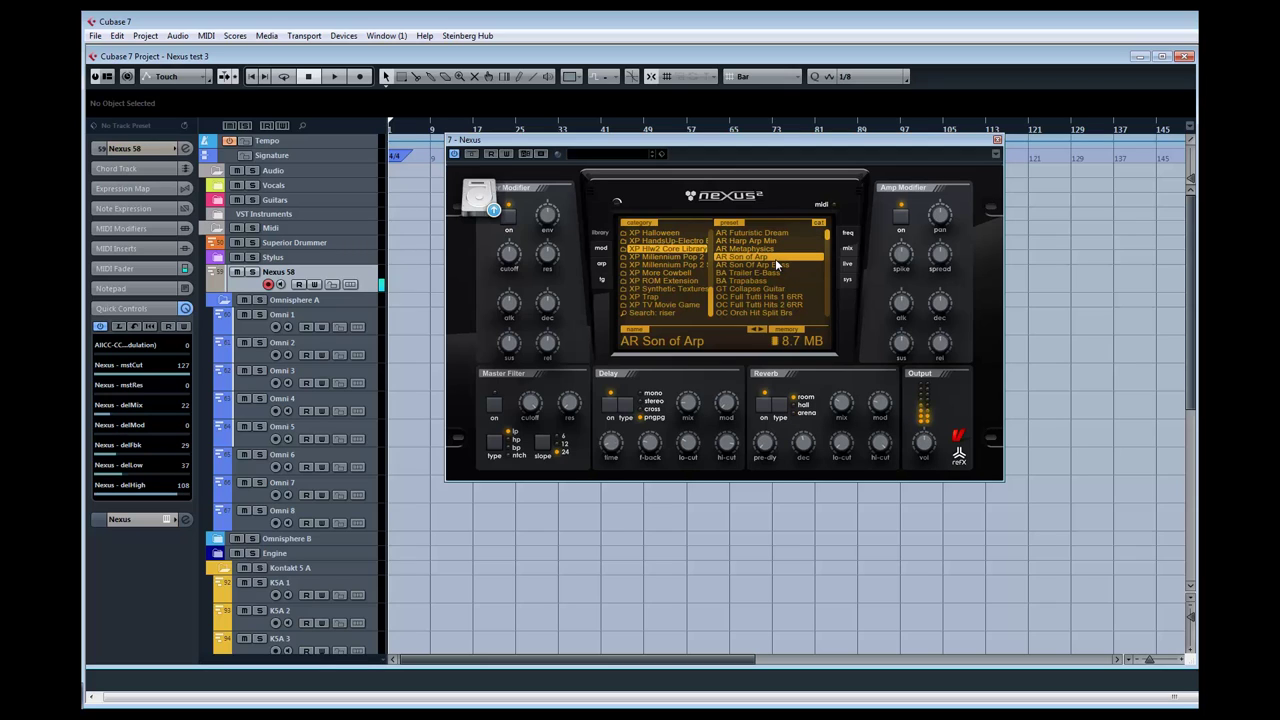
{"action": "left_click", "coordinate": [772, 274]}
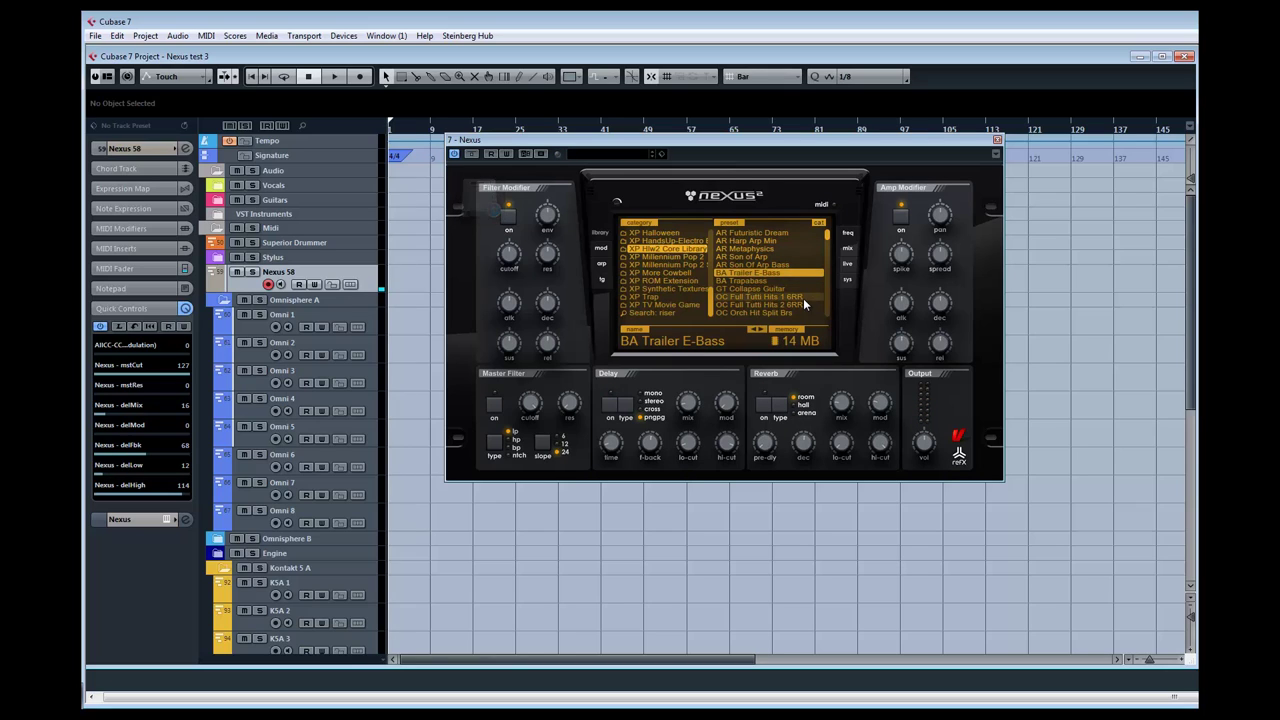
Audition the orchestral presets OC Full Tutti Hits 1 6RR, OC Orch Hit Split Brs, OC Strings & Horns 1 and OC Tutti Staccatissimo
{"action": "left_click", "coordinate": [795, 297]}
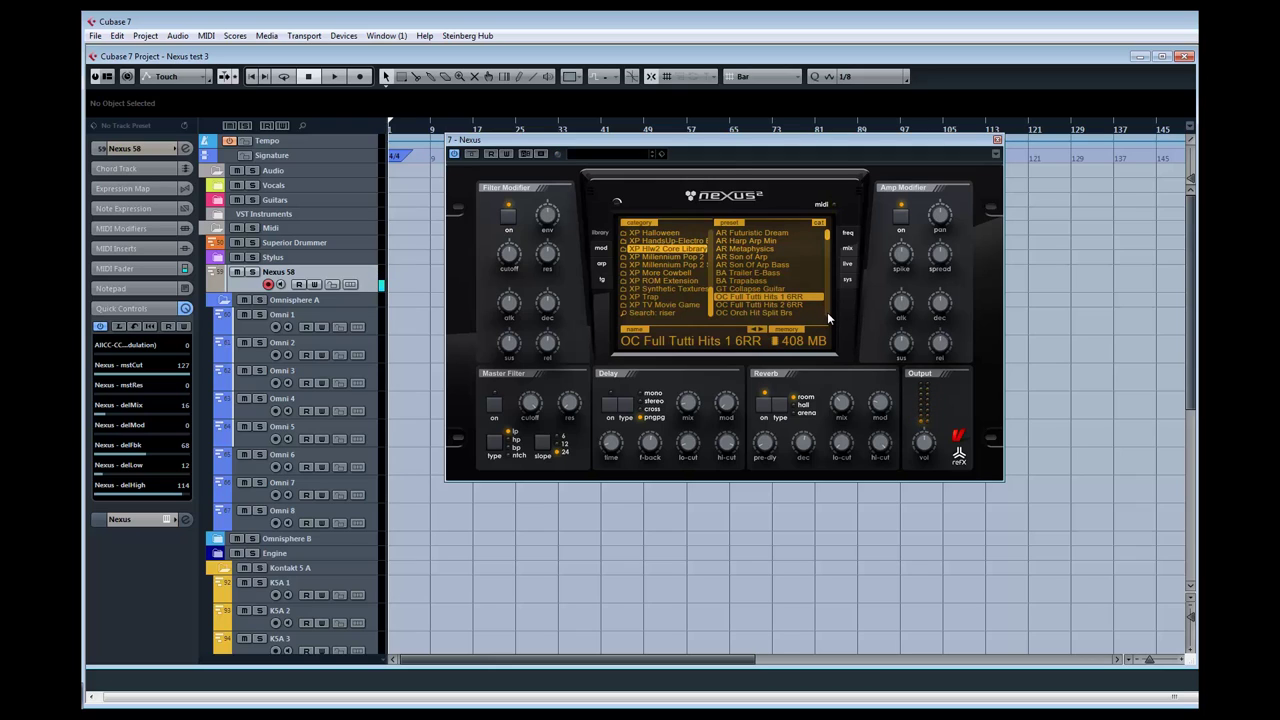
{"action": "left_click", "coordinate": [792, 314]}
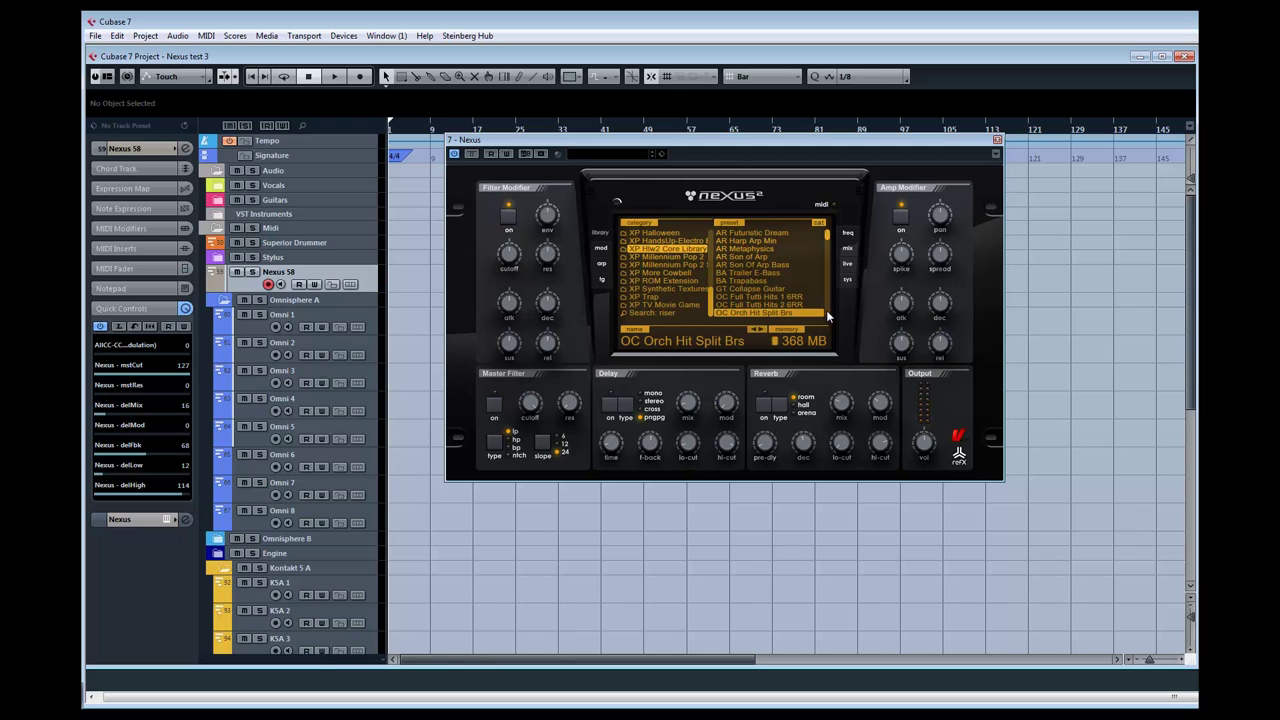
{"action": "scroll", "coordinate": [826, 317], "scroll_direction": "down", "scroll_amount": 3}
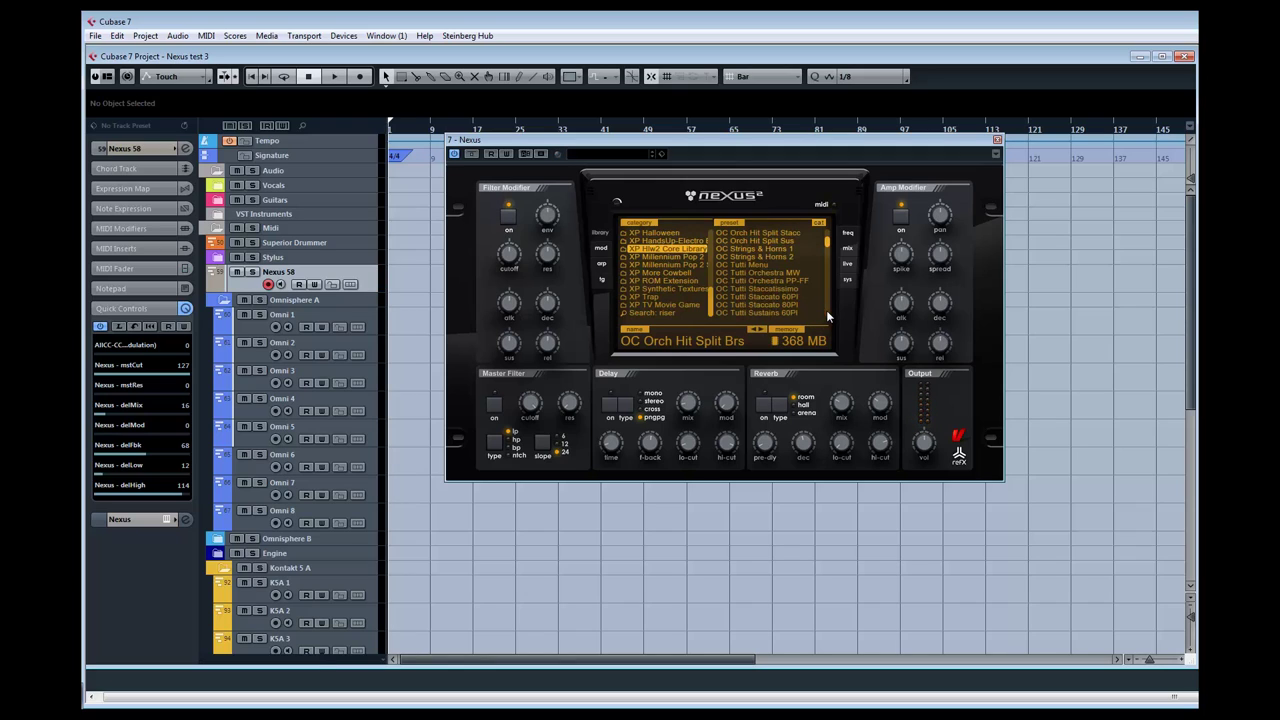
{"action": "left_click", "coordinate": [781, 249]}
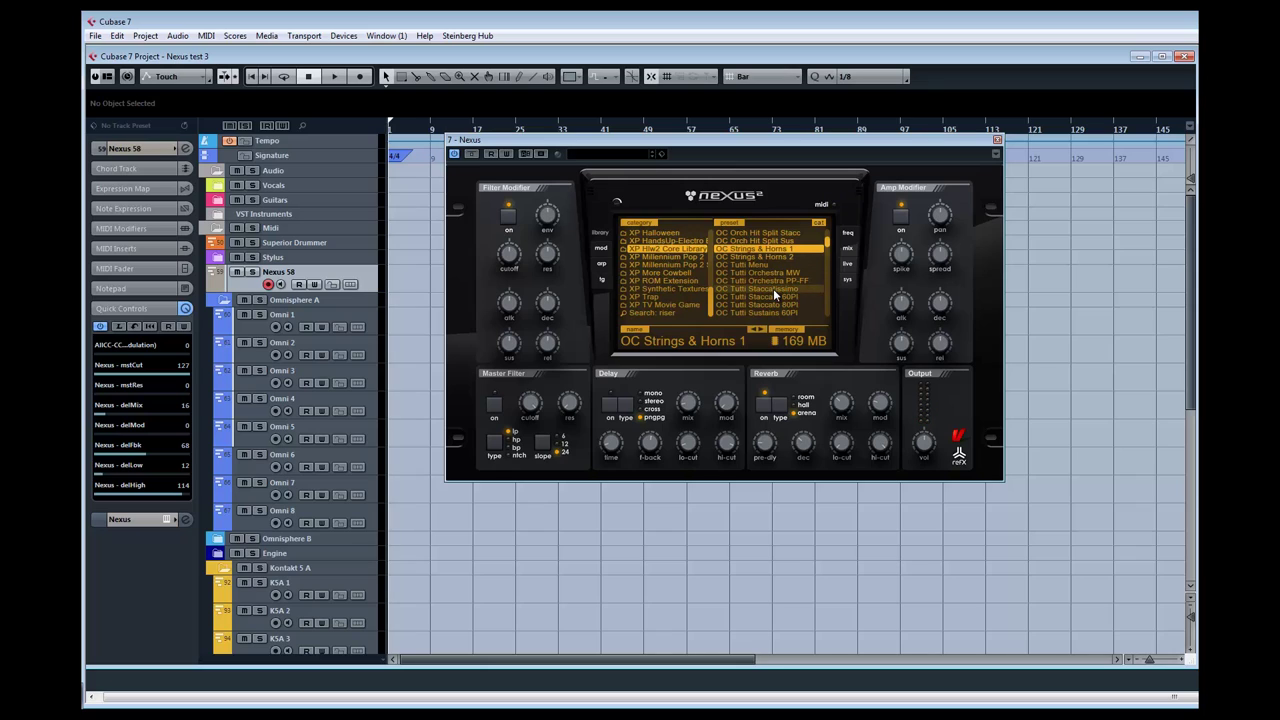
{"action": "left_click", "coordinate": [773, 288]}
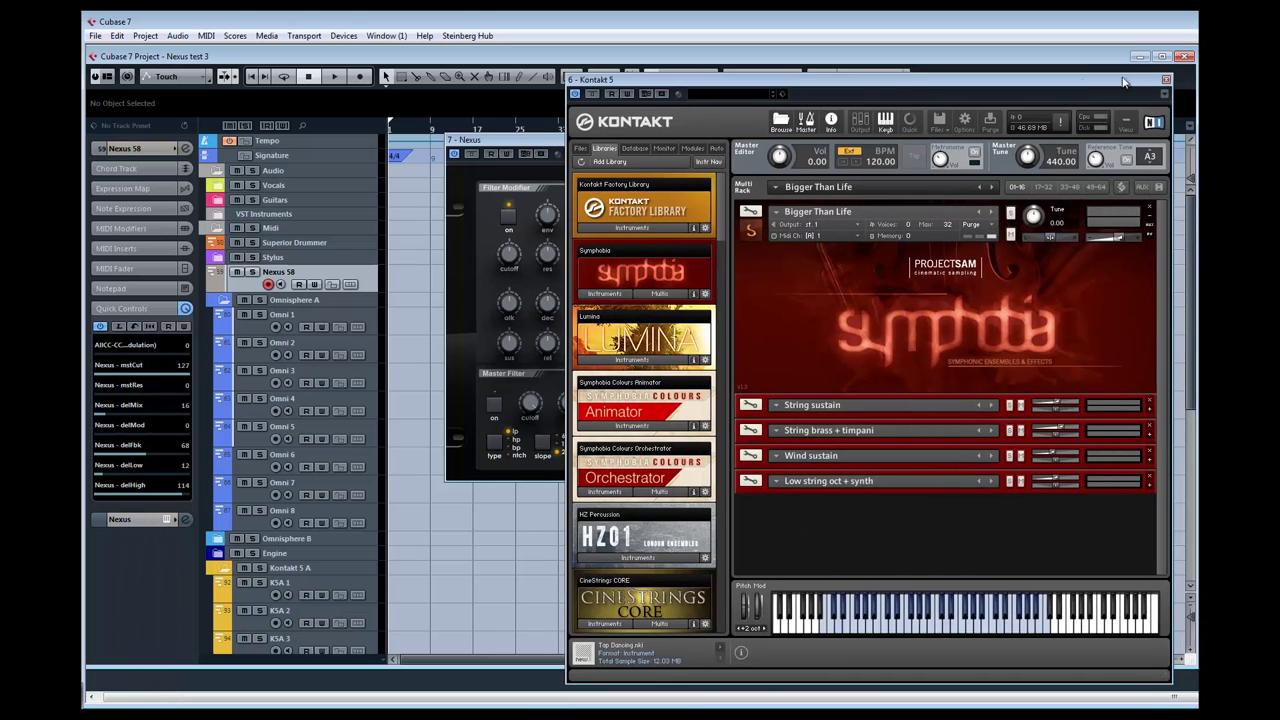
Reposition the Kontakt 5 window over Nexus and look through the Symphobia library's instruments and multis
{"action": "left_click_drag", "start_coordinate": [1124, 12], "coordinate": [999, 77]}
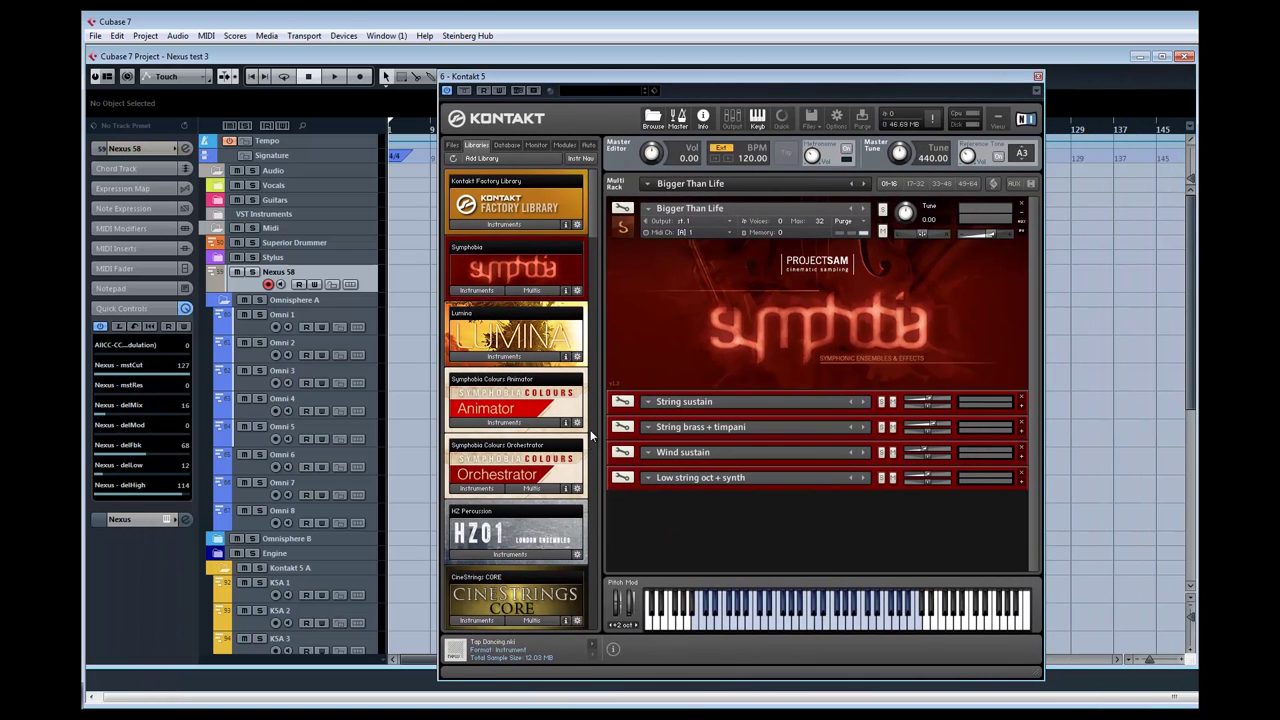
{"action": "left_click", "coordinate": [499, 289]}
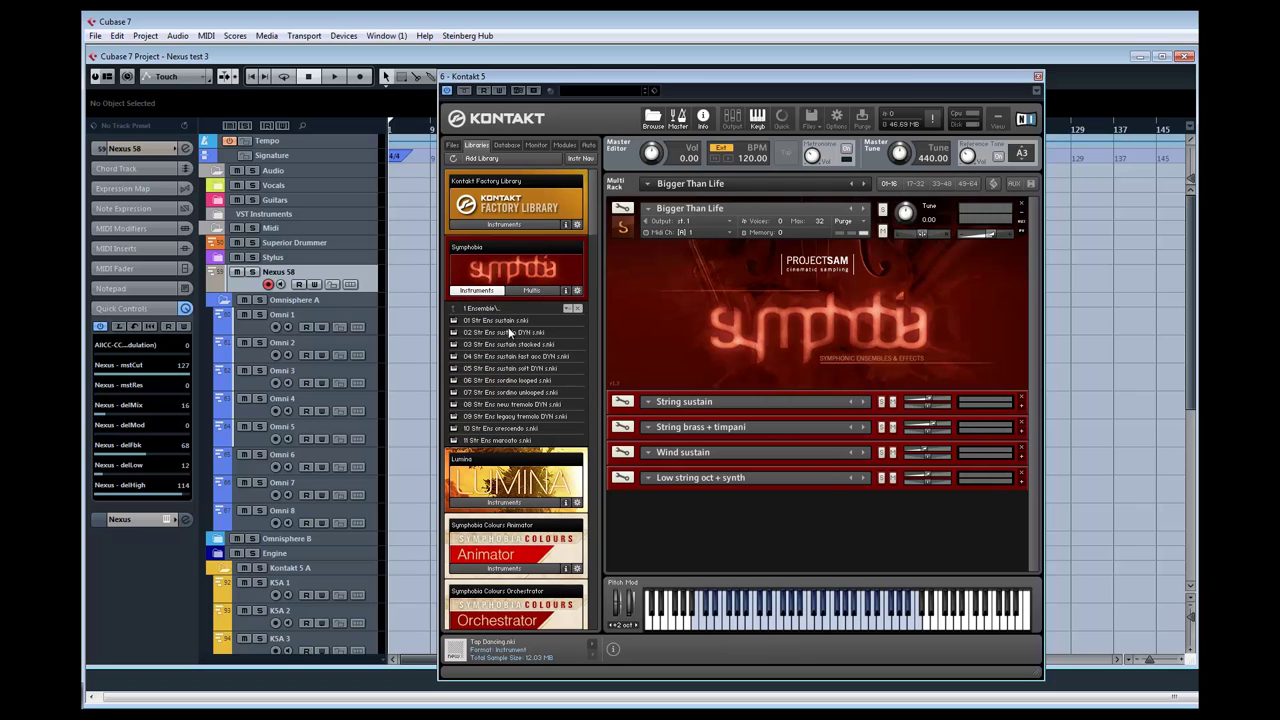
{"action": "scroll", "coordinate": [508, 327], "scroll_direction": "down", "scroll_amount": 2}
{"action": "left_click", "coordinate": [528, 246]}
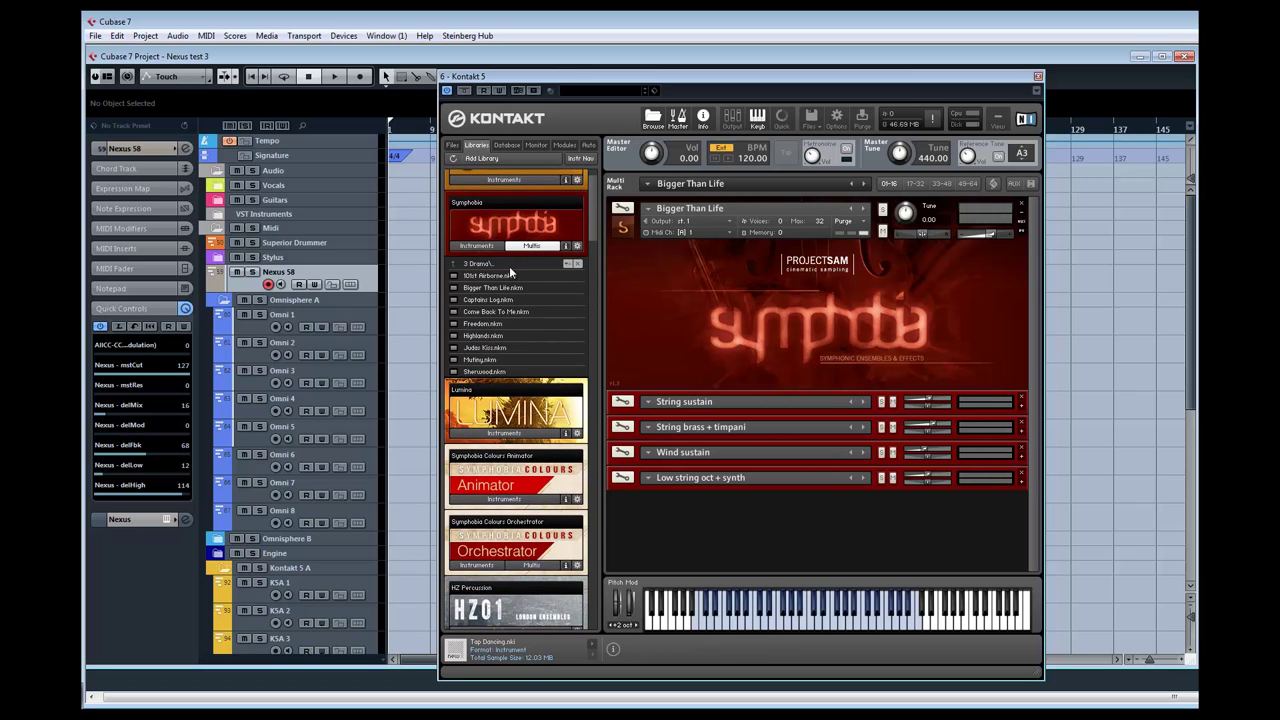
Load the Judges Chambers multi from Symphobia's Action folder, replacing the current multi, and select the KSA 1 track to play it
{"action": "left_click", "coordinate": [510, 264]}
{"action": "left_click", "coordinate": [503, 265]}
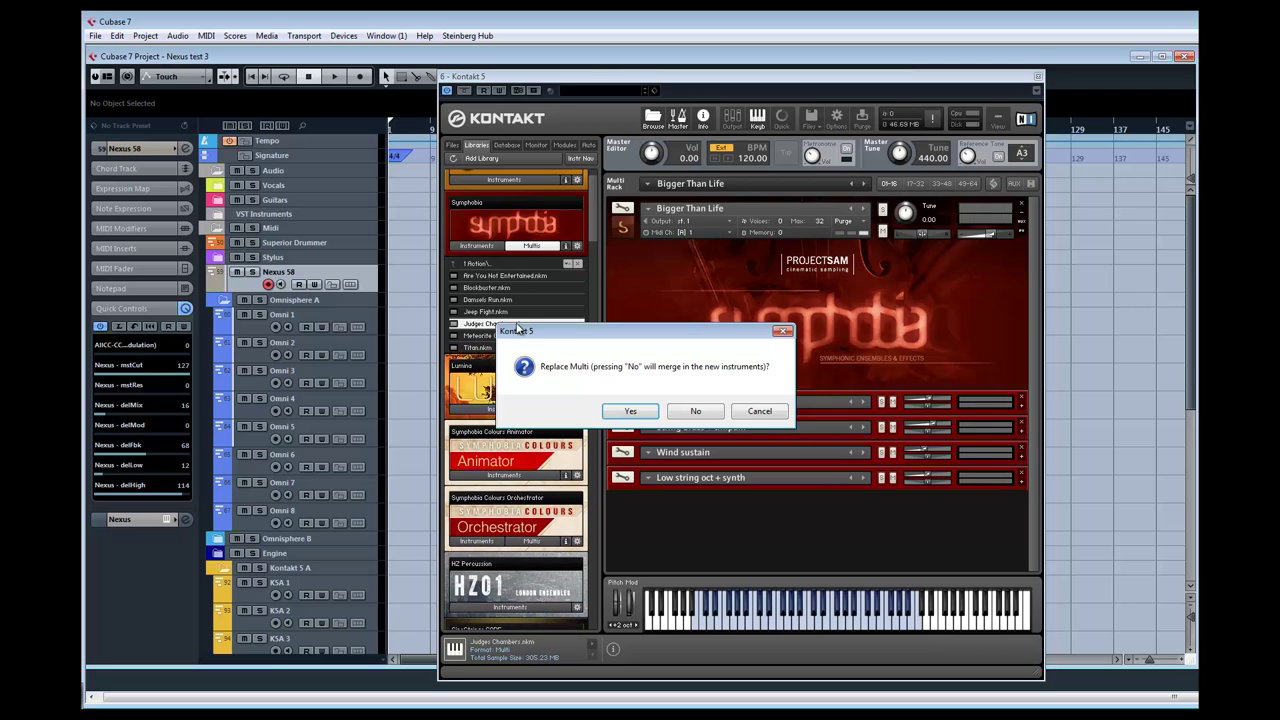
{"action": "left_click", "coordinate": [628, 412]}
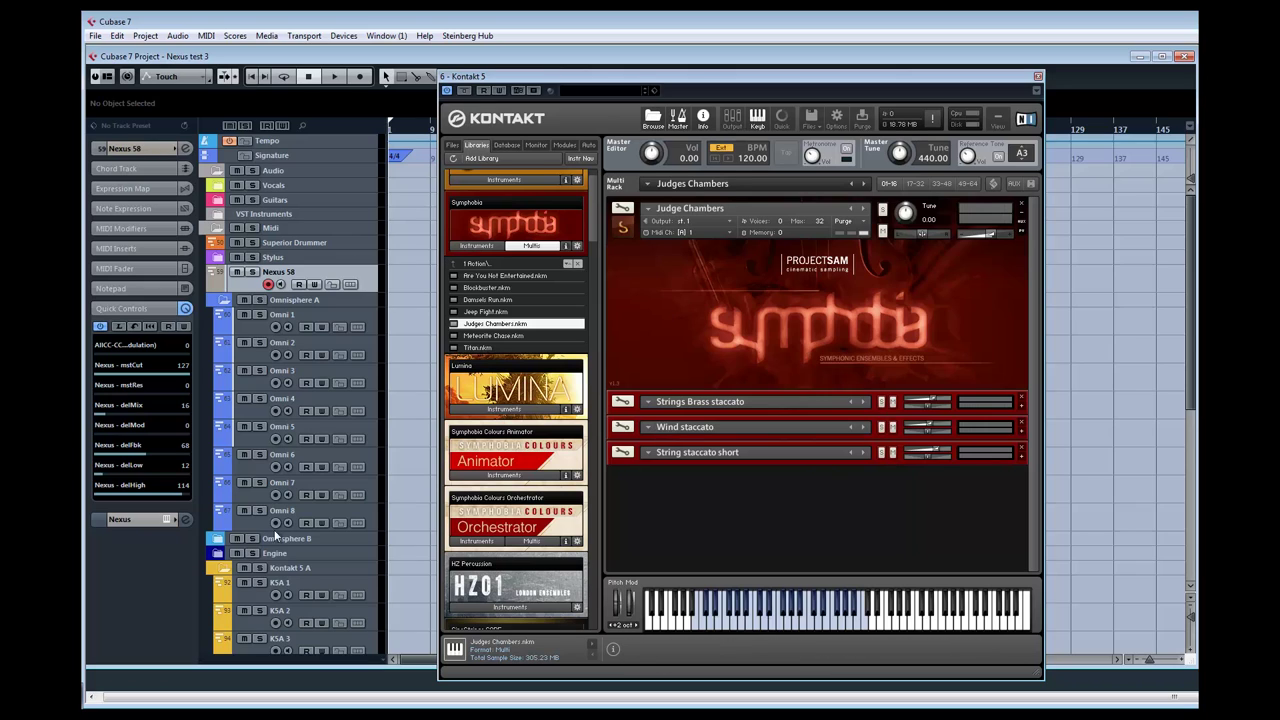
{"action": "left_click", "coordinate": [305, 597]}
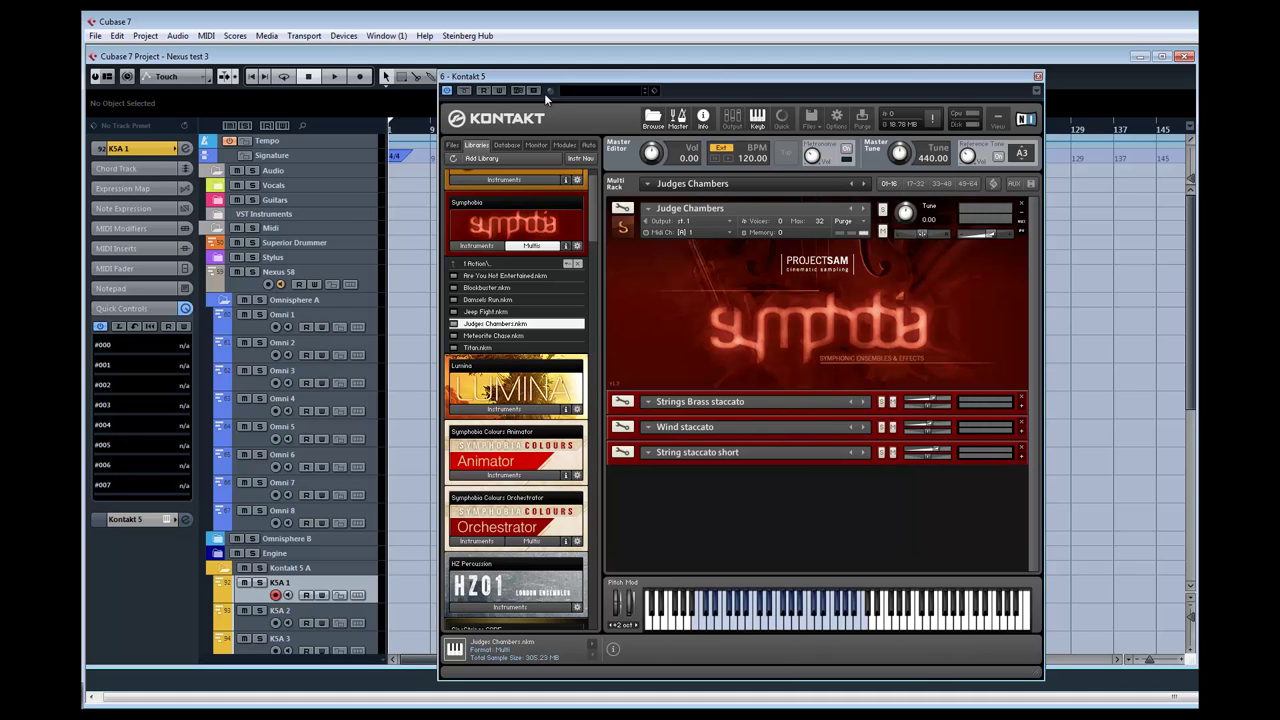
Rearrange the Kontakt 5 and Nexus windows so both instruments can be compared, with Kontakt 5 overlapping the lower part of Nexus
{"action": "left_click_drag", "start_coordinate": [588, 102], "coordinate": [528, 489]}
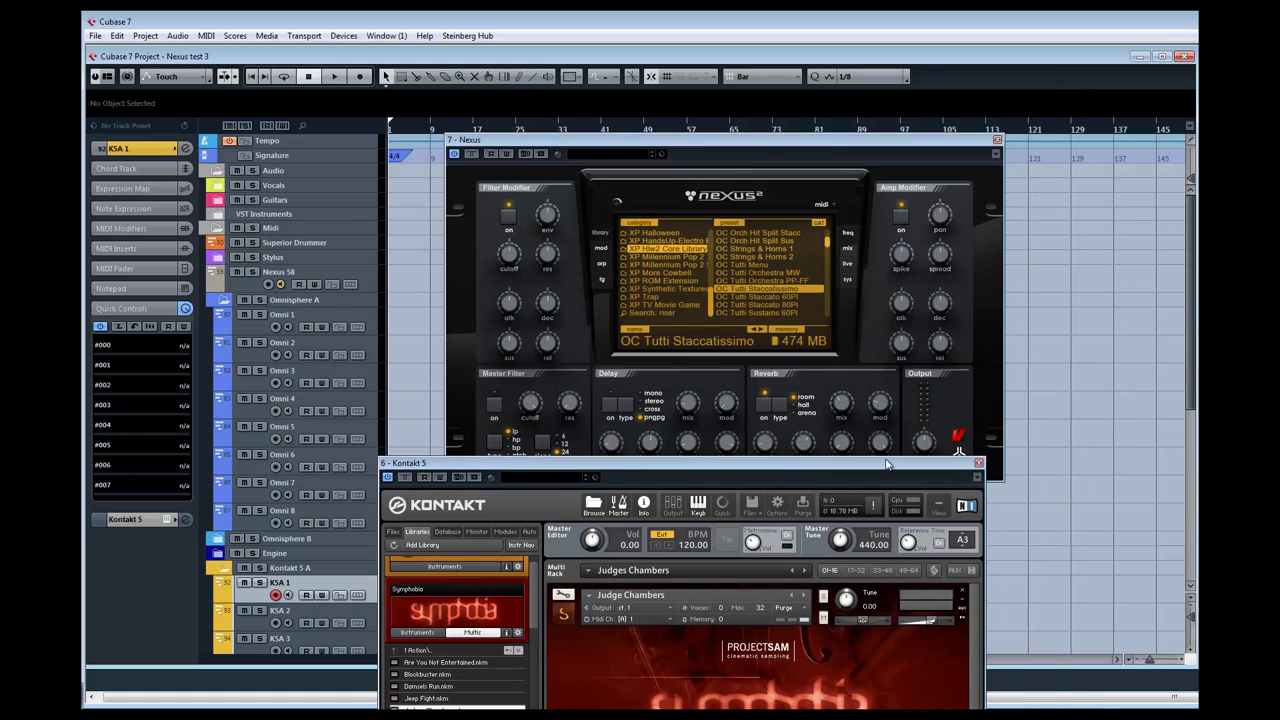
{"action": "left_click", "coordinate": [920, 450]}
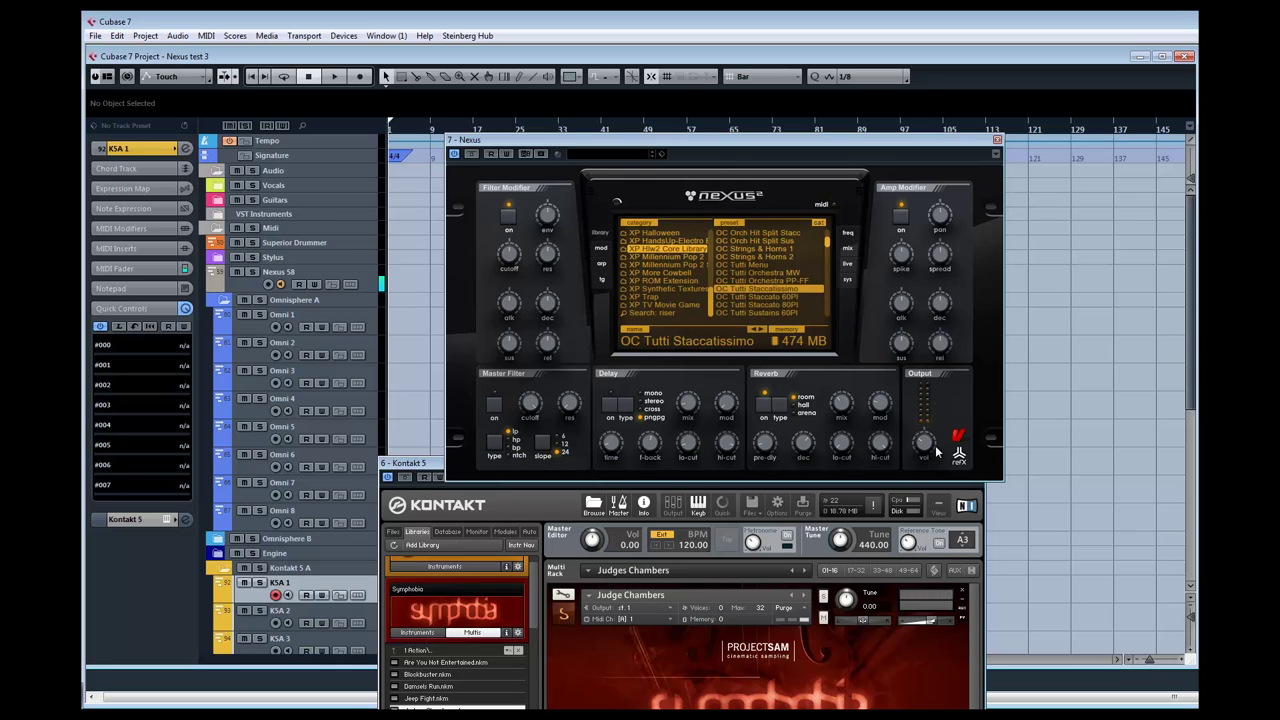
{"action": "left_click_drag", "start_coordinate": [924, 442], "coordinate": [928, 450]}
{"action": "left_click_drag", "start_coordinate": [756, 141], "coordinate": [758, 83]}
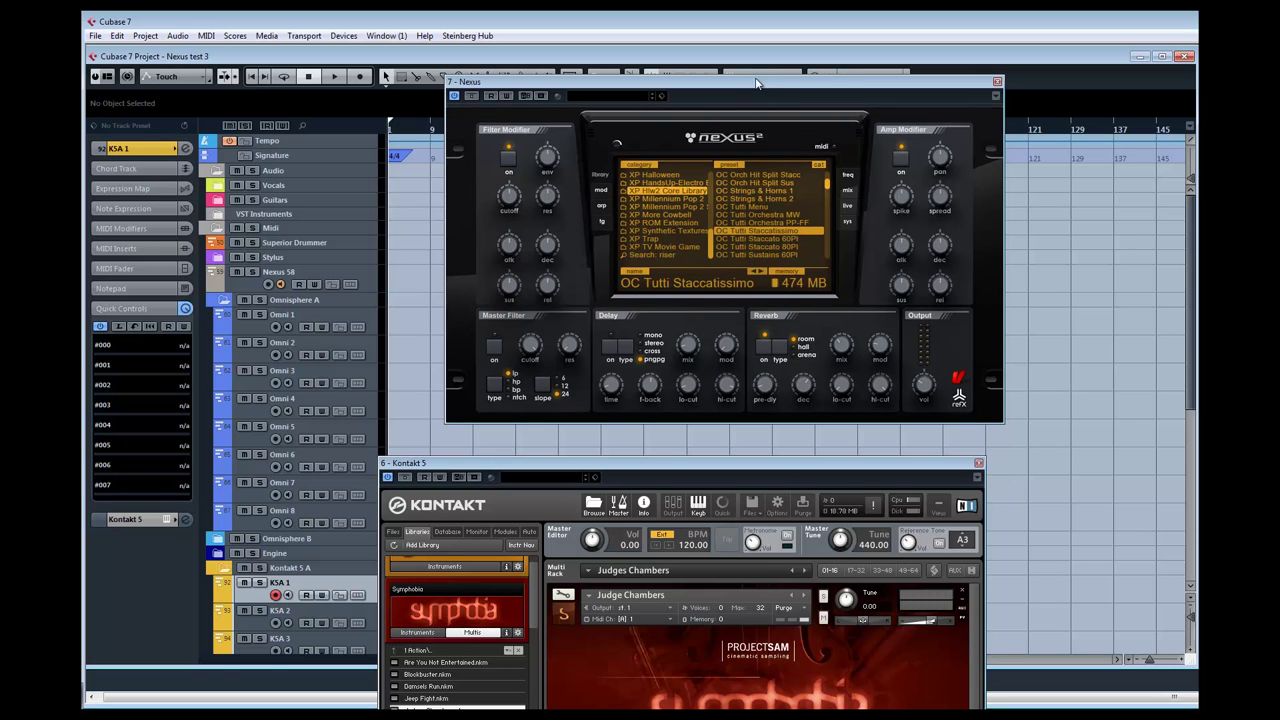
{"action": "left_click_drag", "start_coordinate": [745, 460], "coordinate": [785, 272]}
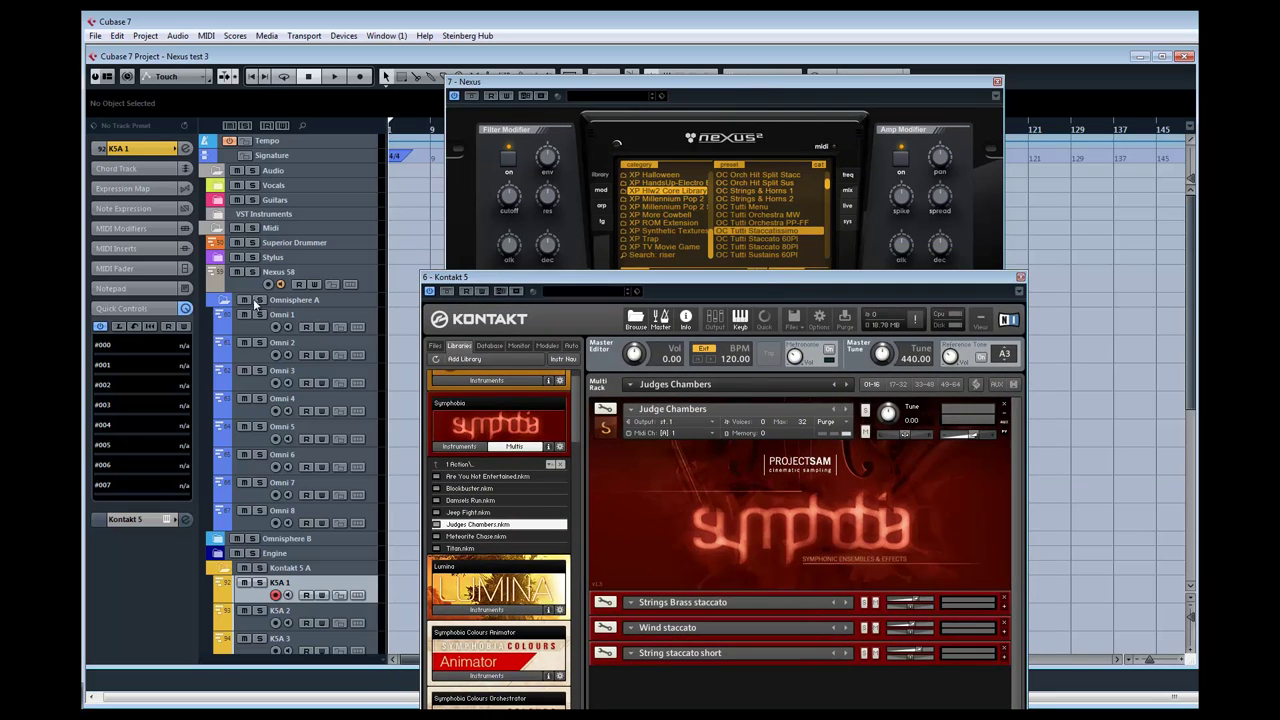
Select the Nexus track, clear the Kontakt 5 window away and audition the OC Tutti Staccato 80PI preset
{"action": "left_click", "coordinate": [317, 266]}
{"action": "left_click_drag", "start_coordinate": [600, 284], "coordinate": [0, 160]}
{"action": "left_click", "coordinate": [736, 239]}
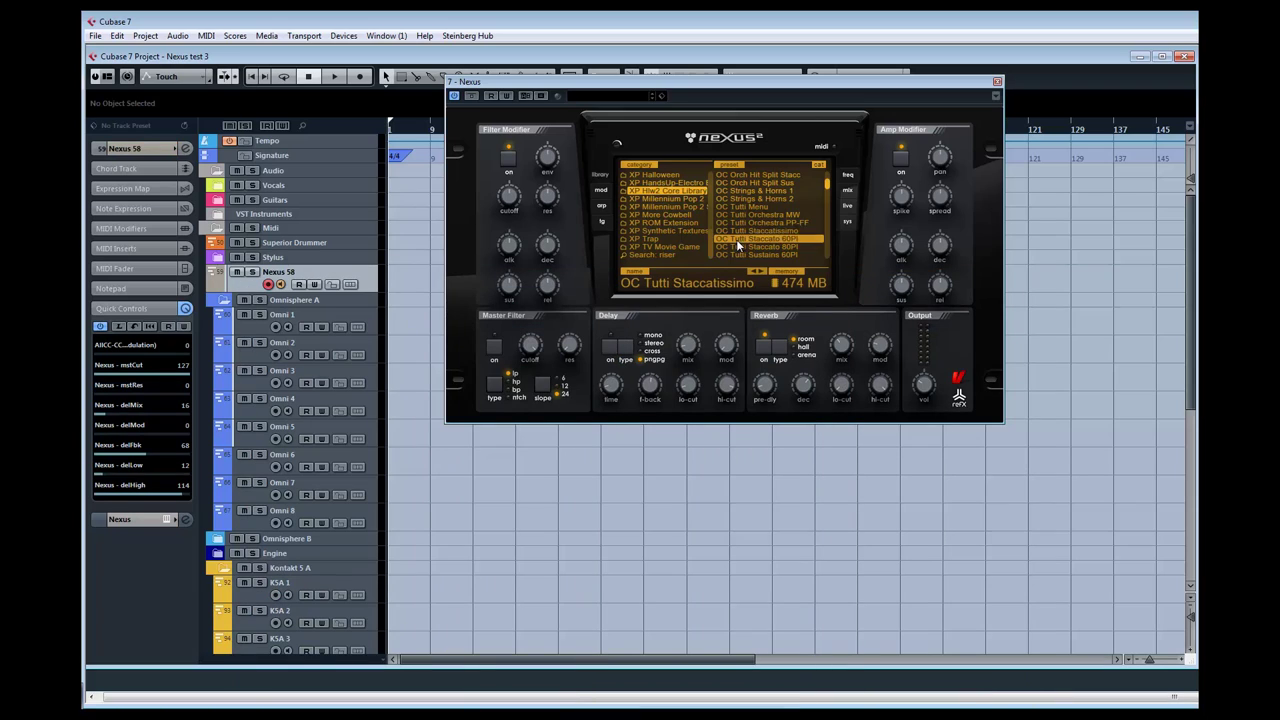
{"action": "double_click", "coordinate": [768, 248]}
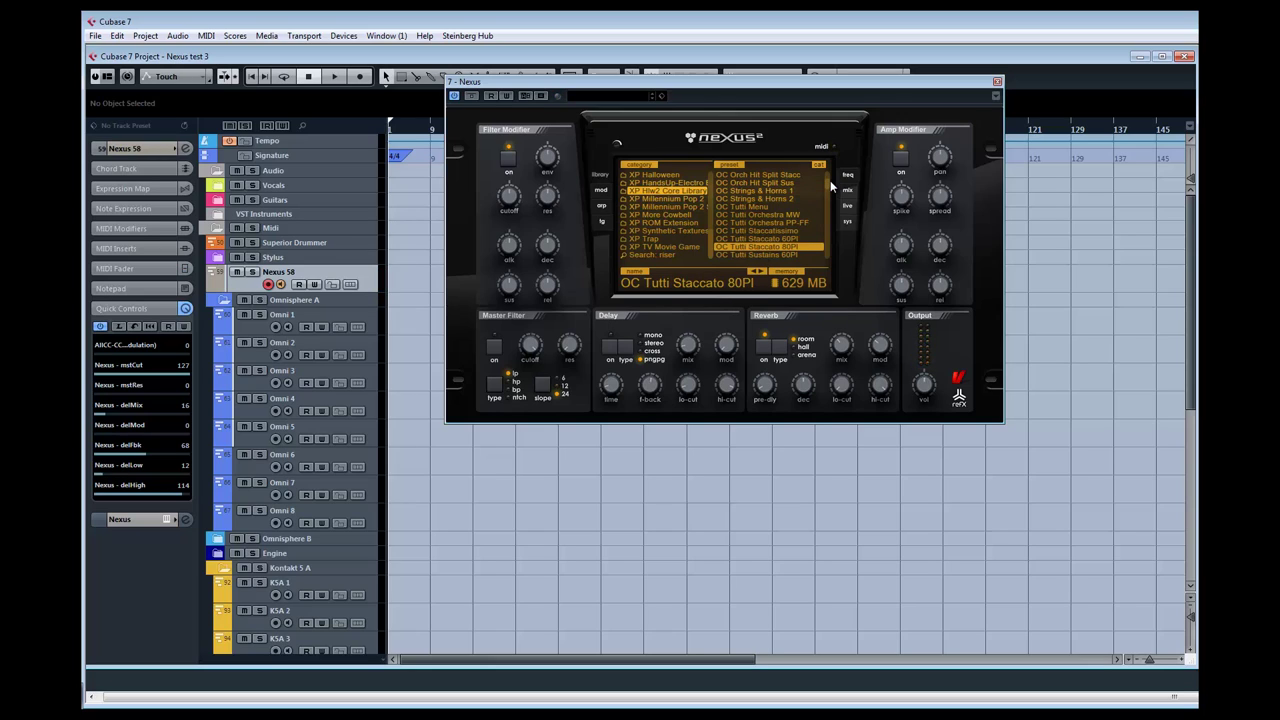
Browse past the orchestral presets to the organs and audition OR Church Organ Full1
{"action": "scroll", "coordinate": [829, 184], "scroll_direction": "down", "scroll_amount": 1}
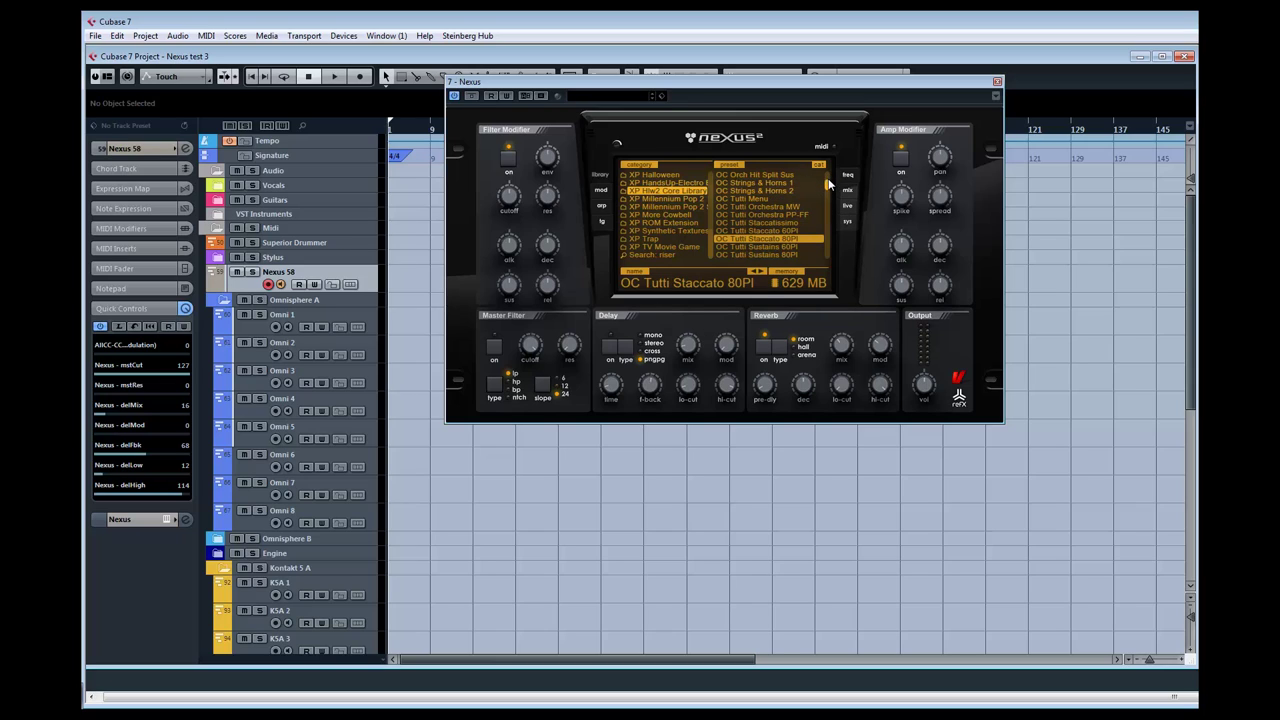
{"action": "scroll", "coordinate": [827, 181], "scroll_direction": "down", "scroll_amount": 3}
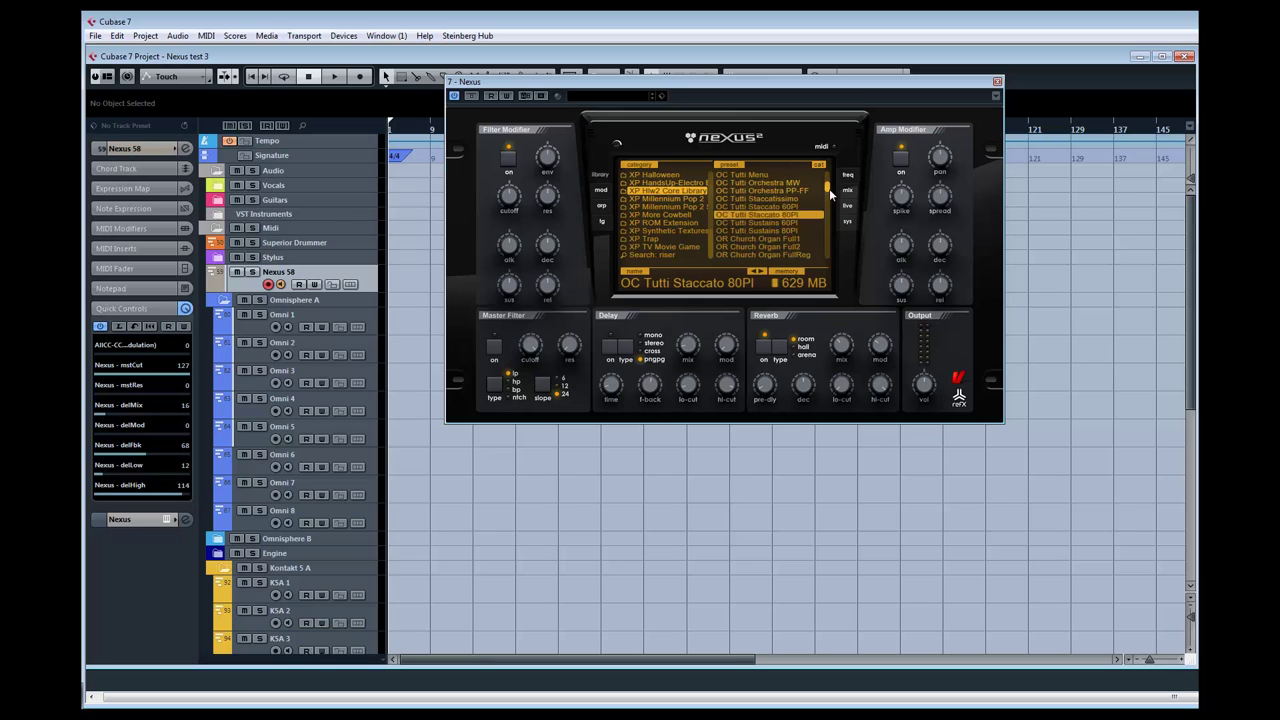
{"action": "mouse_move", "coordinate": [829, 188]}
{"action": "left_mouse_down"}
{"action": "mouse_move", "coordinate": [829, 206]}
{"action": "mouse_move", "coordinate": [833, 190]}
{"action": "left_mouse_up"}
{"action": "left_click", "coordinate": [790, 188]}
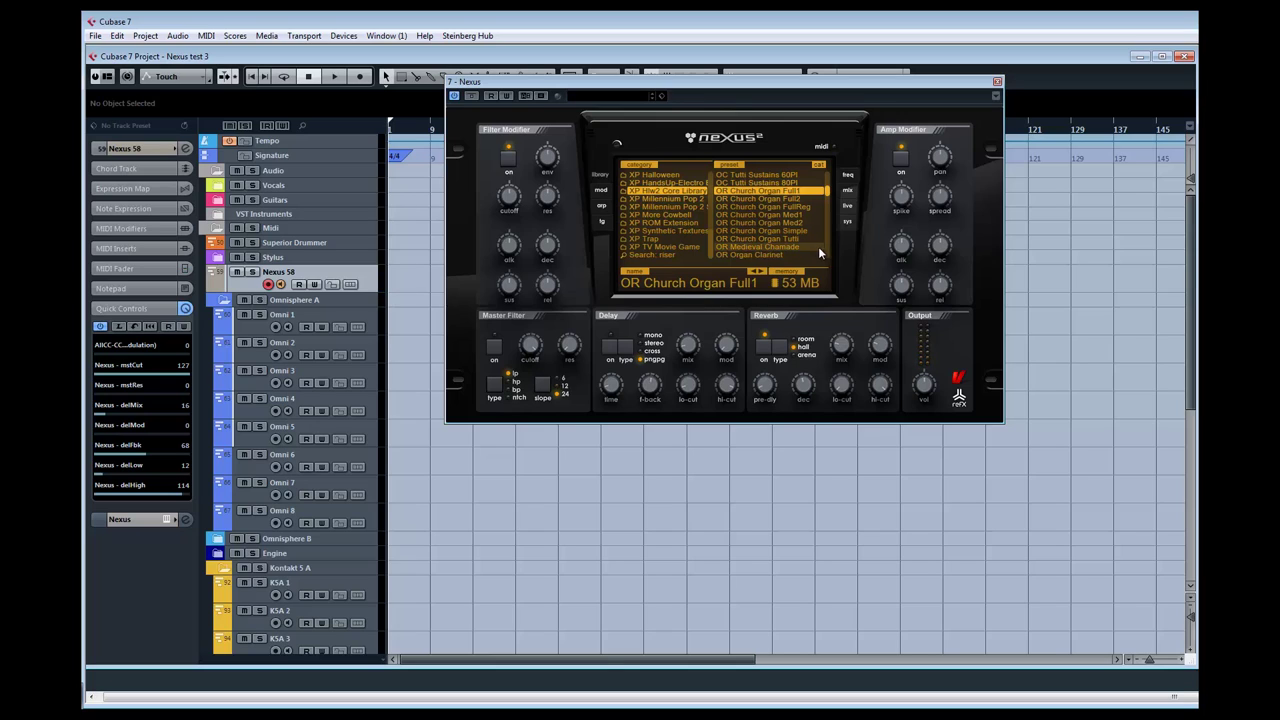
Audition the plucked and piano presets PL Lyra Big Harp, PL PianoHarpPizMallet, PN Bitpiano and PN Funeral 1
{"action": "scroll", "coordinate": [826, 247], "scroll_direction": "down", "scroll_amount": 5}
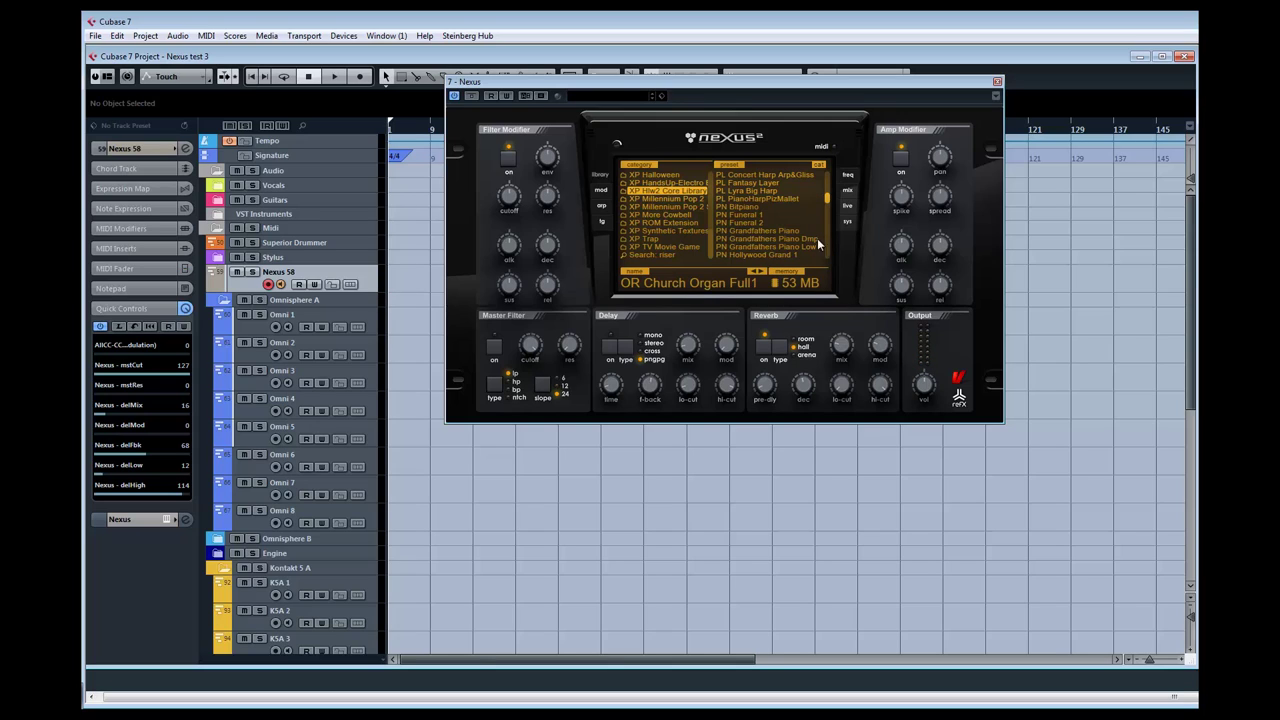
{"action": "left_click", "coordinate": [779, 190]}
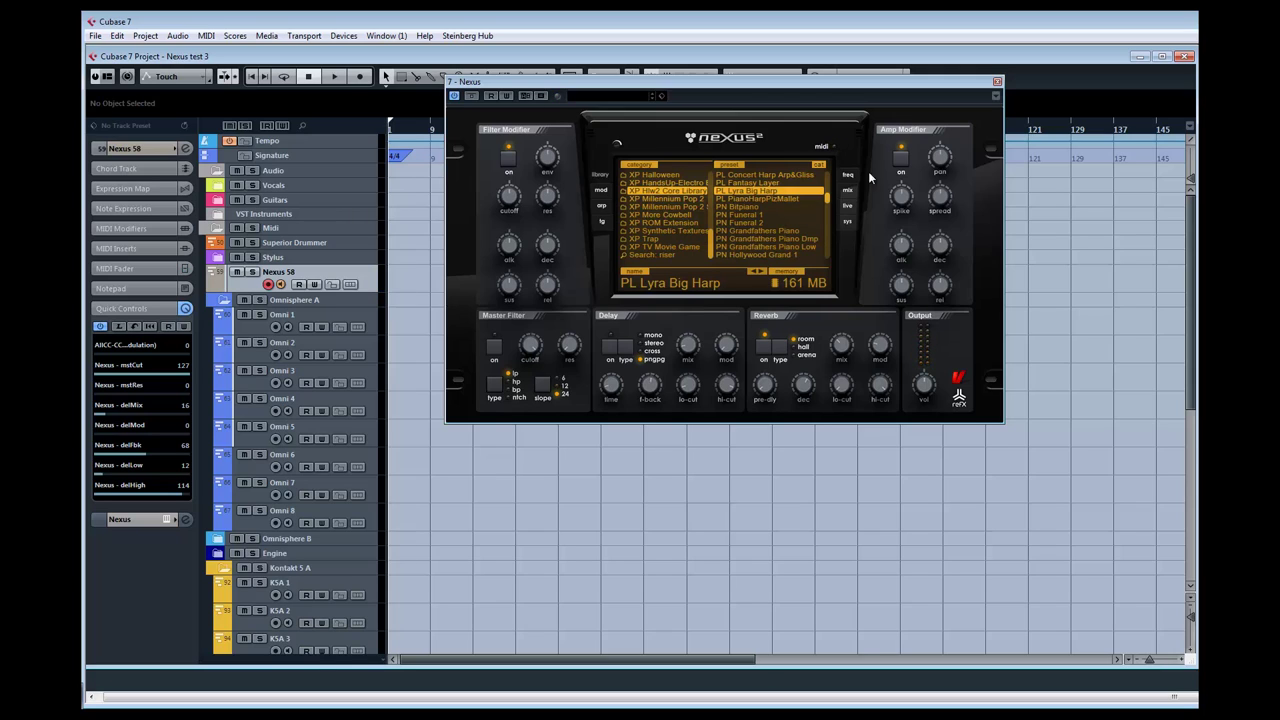
{"action": "left_click", "coordinate": [763, 198]}
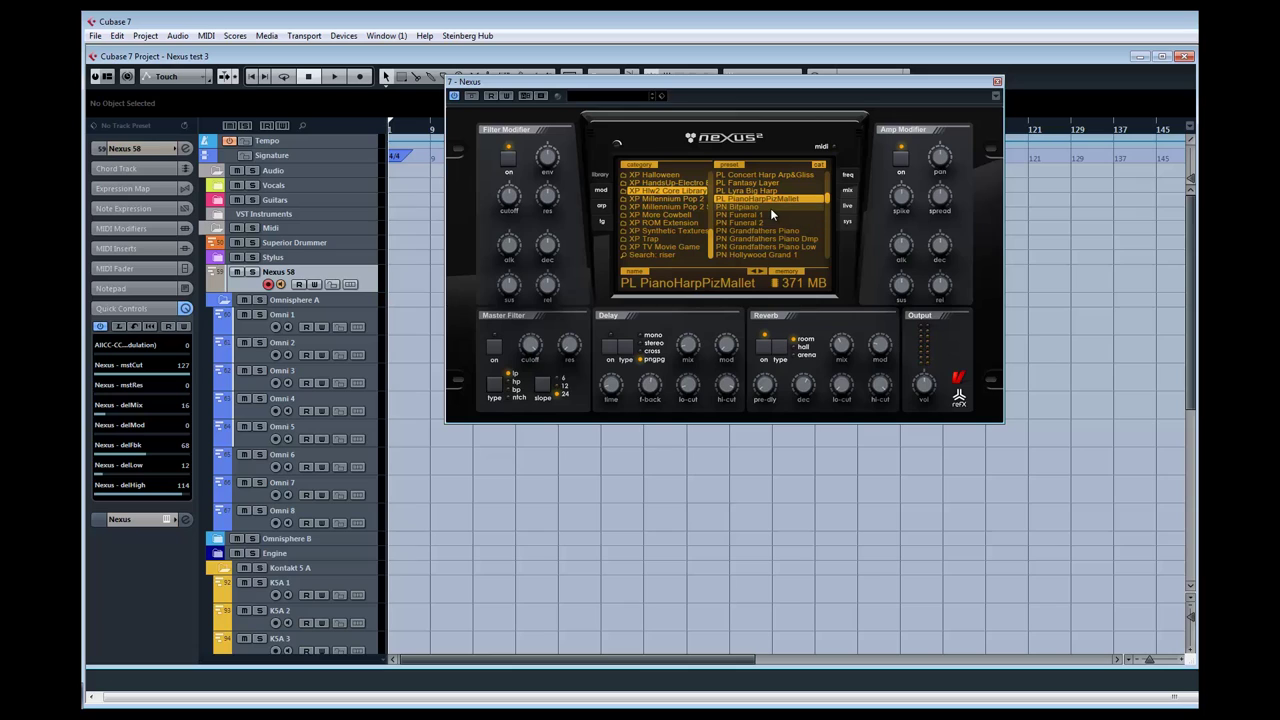
{"action": "left_click", "coordinate": [770, 207]}
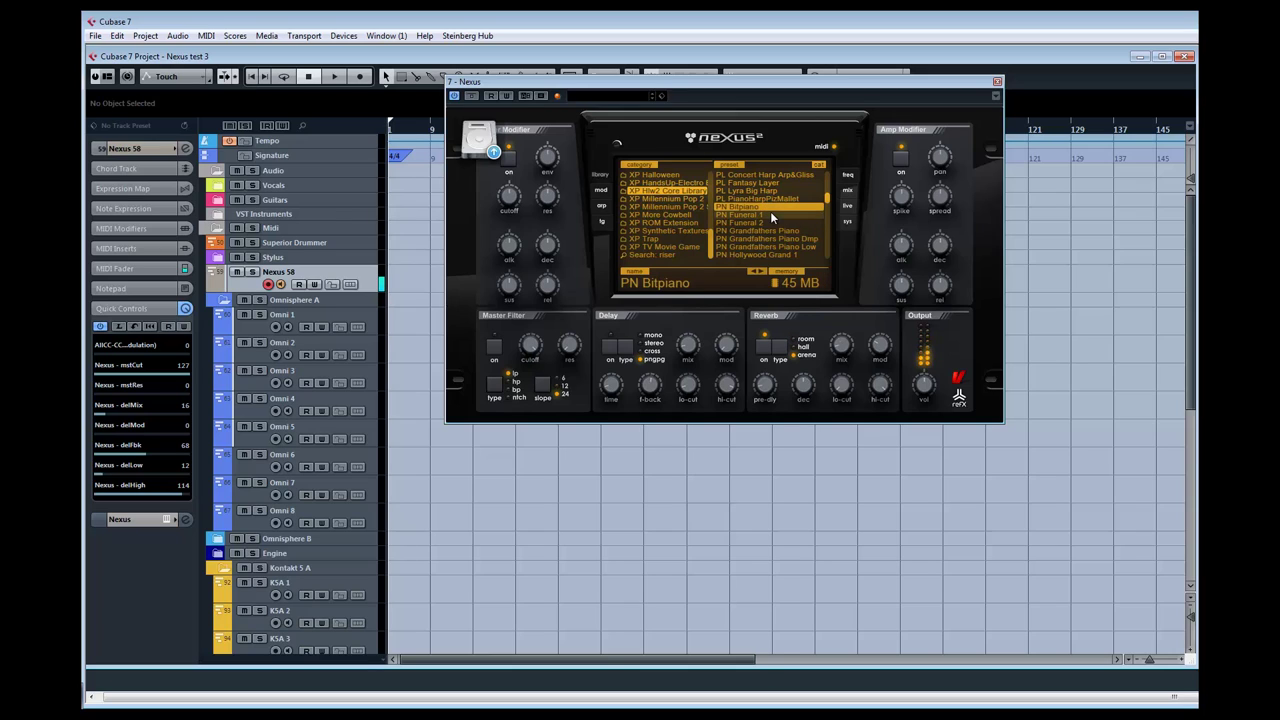
{"action": "left_click", "coordinate": [770, 216]}
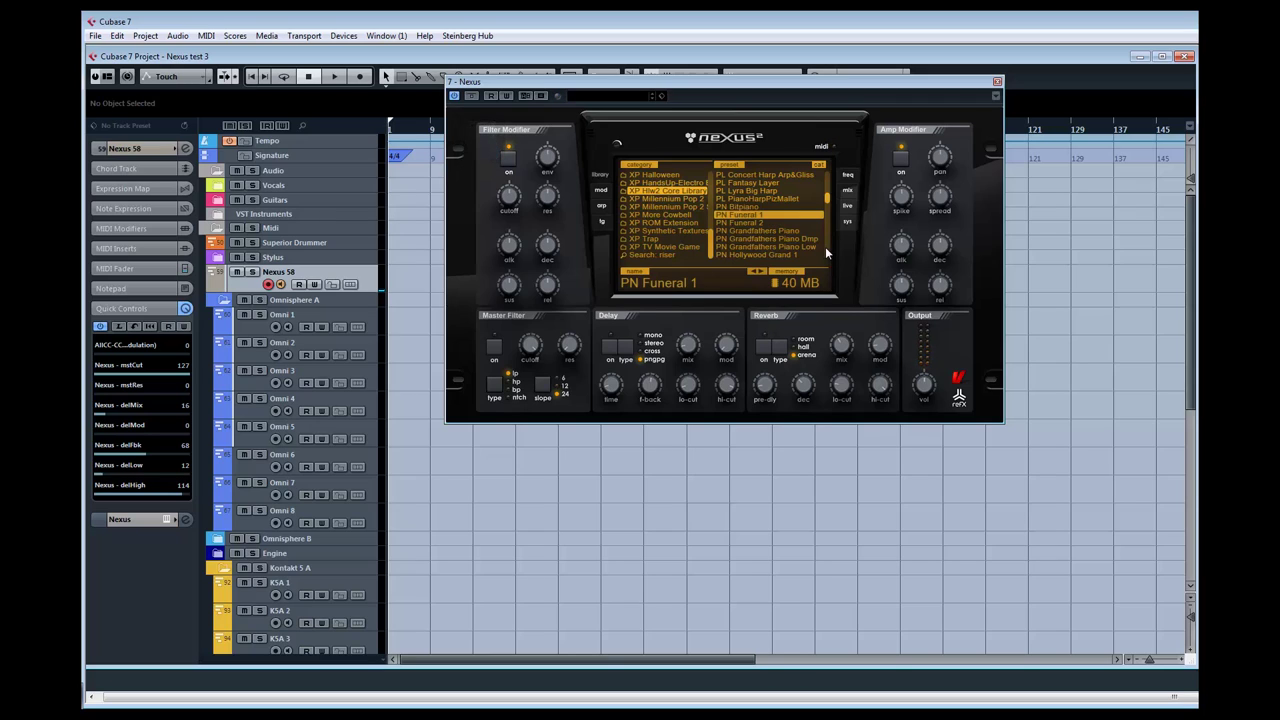
Browse to the SQ sequence presets and audition SQ Epic Battle 100BPM and SQ Evolution 120BPM
{"action": "scroll", "coordinate": [825, 246], "scroll_direction": "down", "scroll_amount": 3}
{"action": "scroll", "coordinate": [825, 246], "scroll_direction": "down", "scroll_amount": 3}
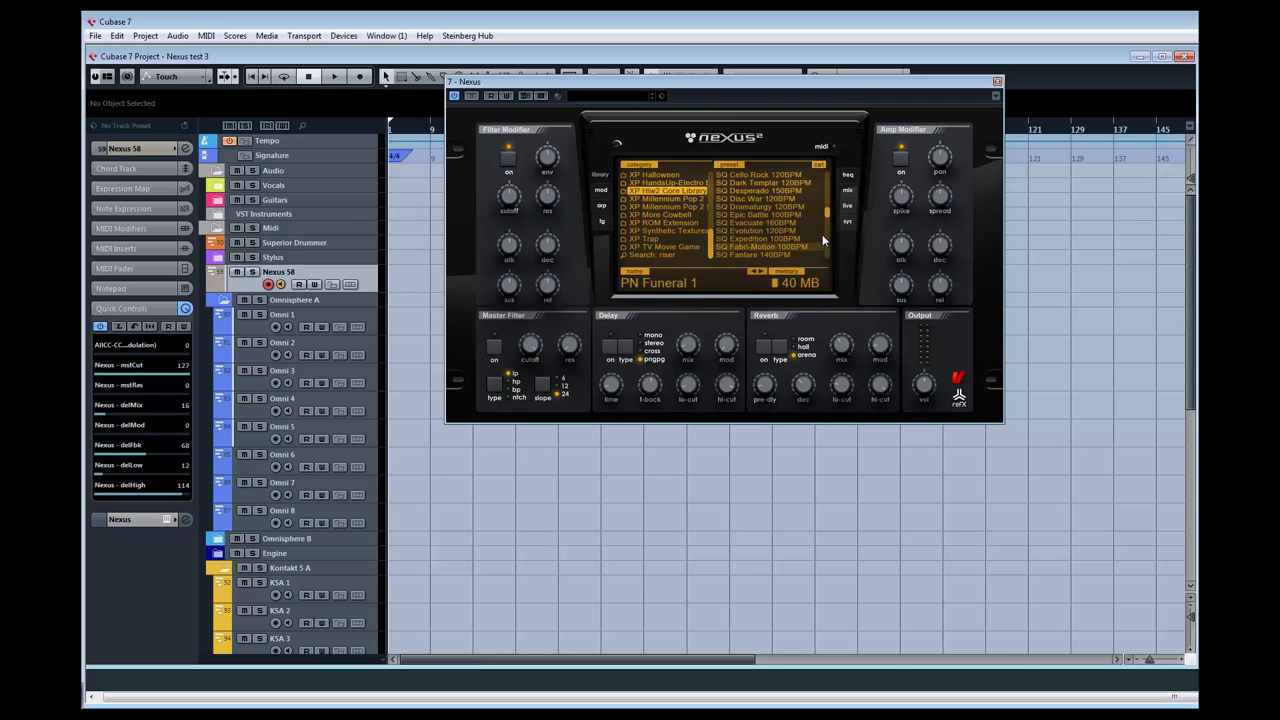
{"action": "scroll", "coordinate": [827, 208], "scroll_direction": "down", "scroll_amount": 1}
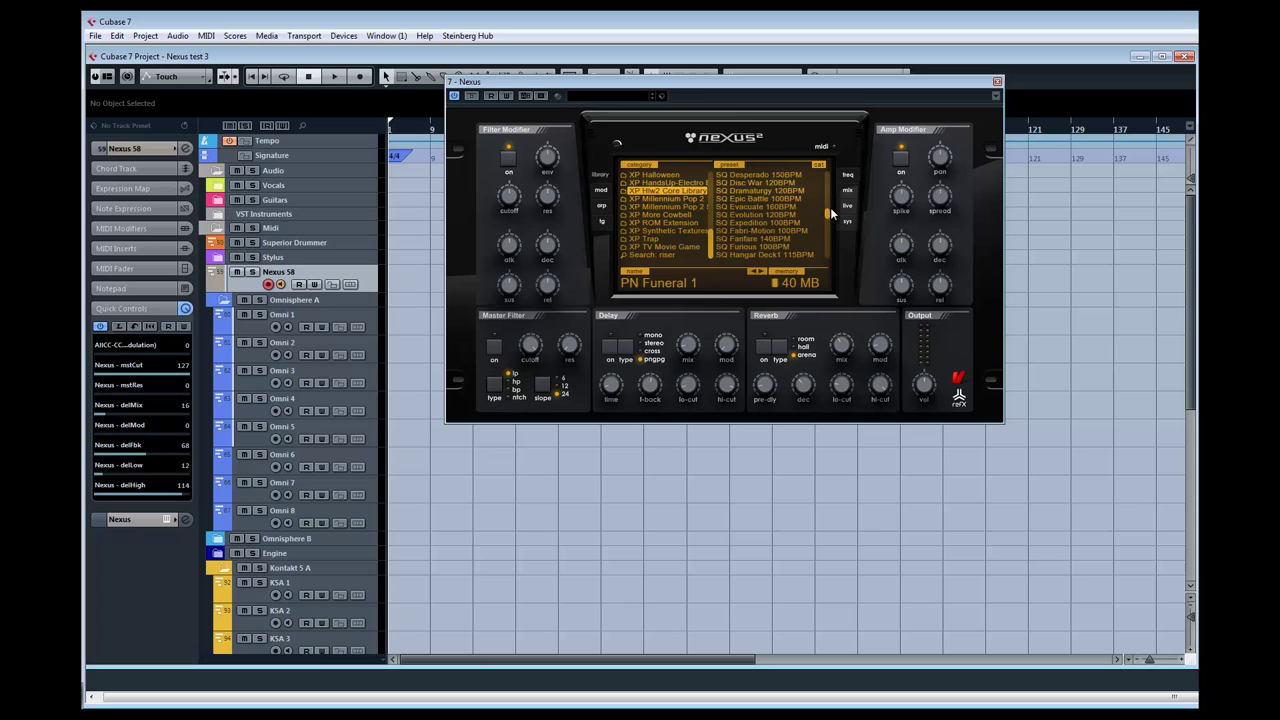
{"action": "scroll", "coordinate": [831, 206], "scroll_direction": "up", "scroll_amount": 4}
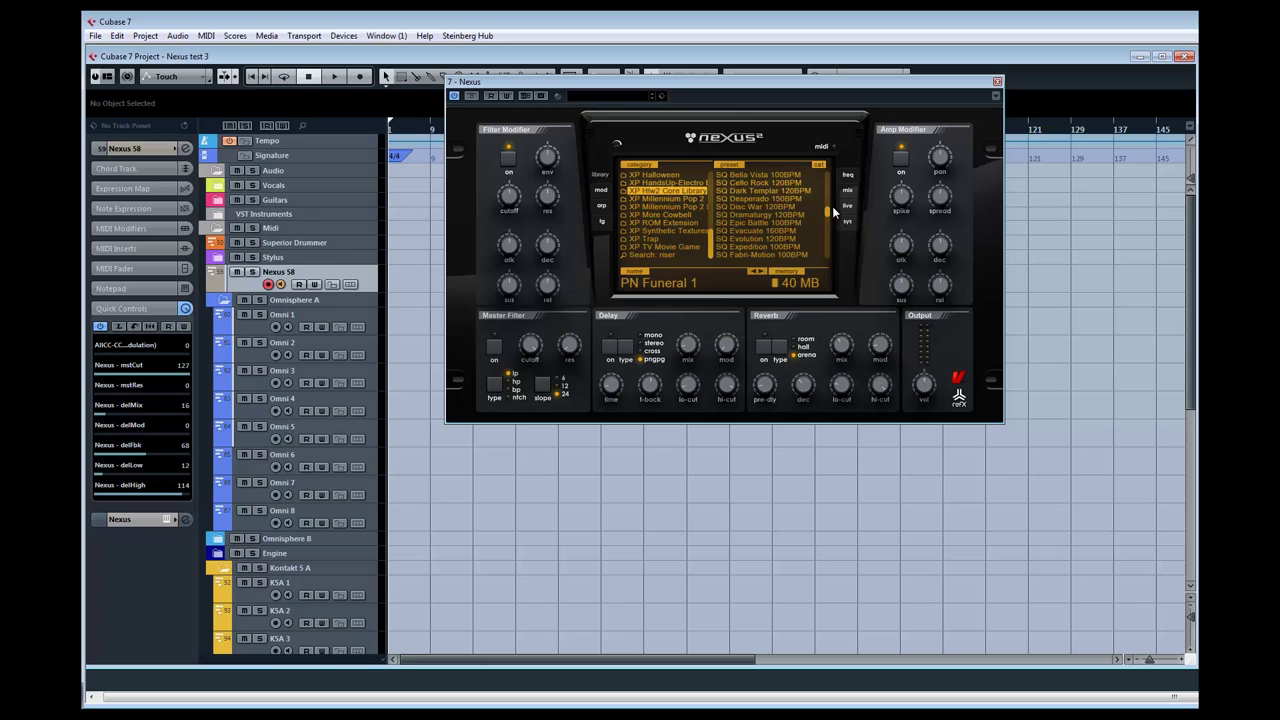
{"action": "scroll", "coordinate": [834, 204], "scroll_direction": "down", "scroll_amount": 2}
{"action": "left_click", "coordinate": [798, 222]}
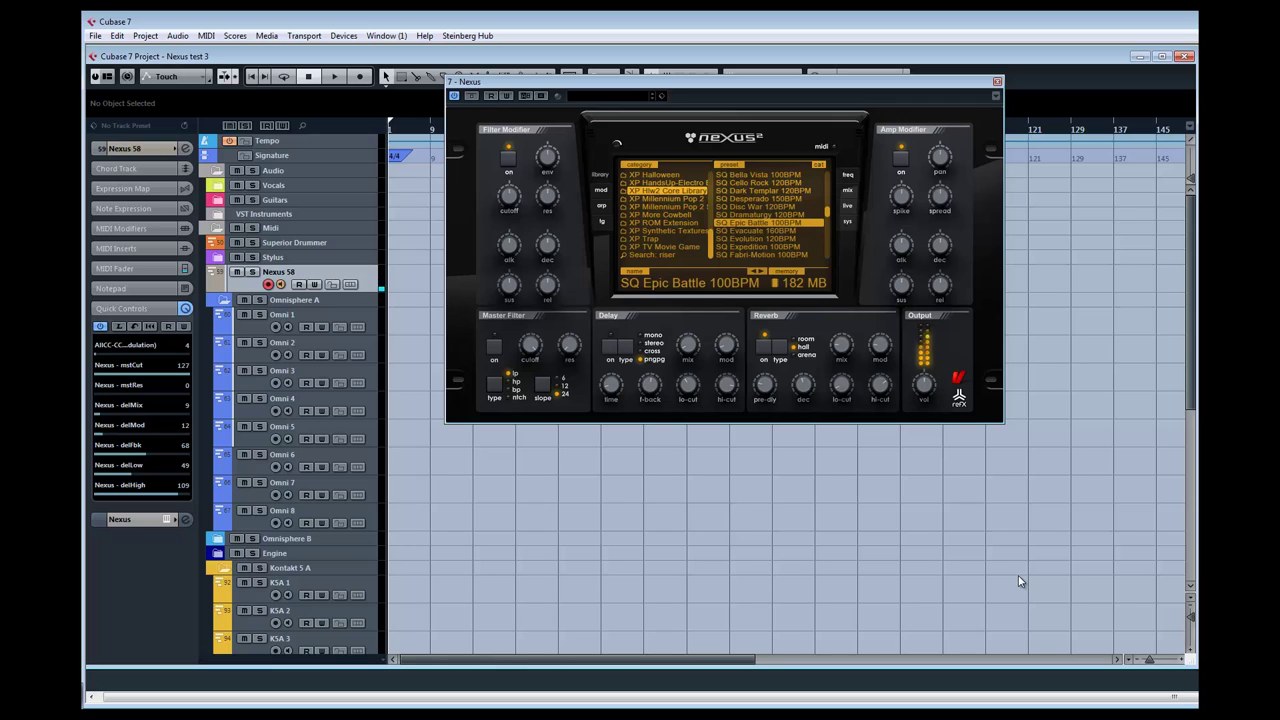
{"action": "left_click", "coordinate": [805, 232]}
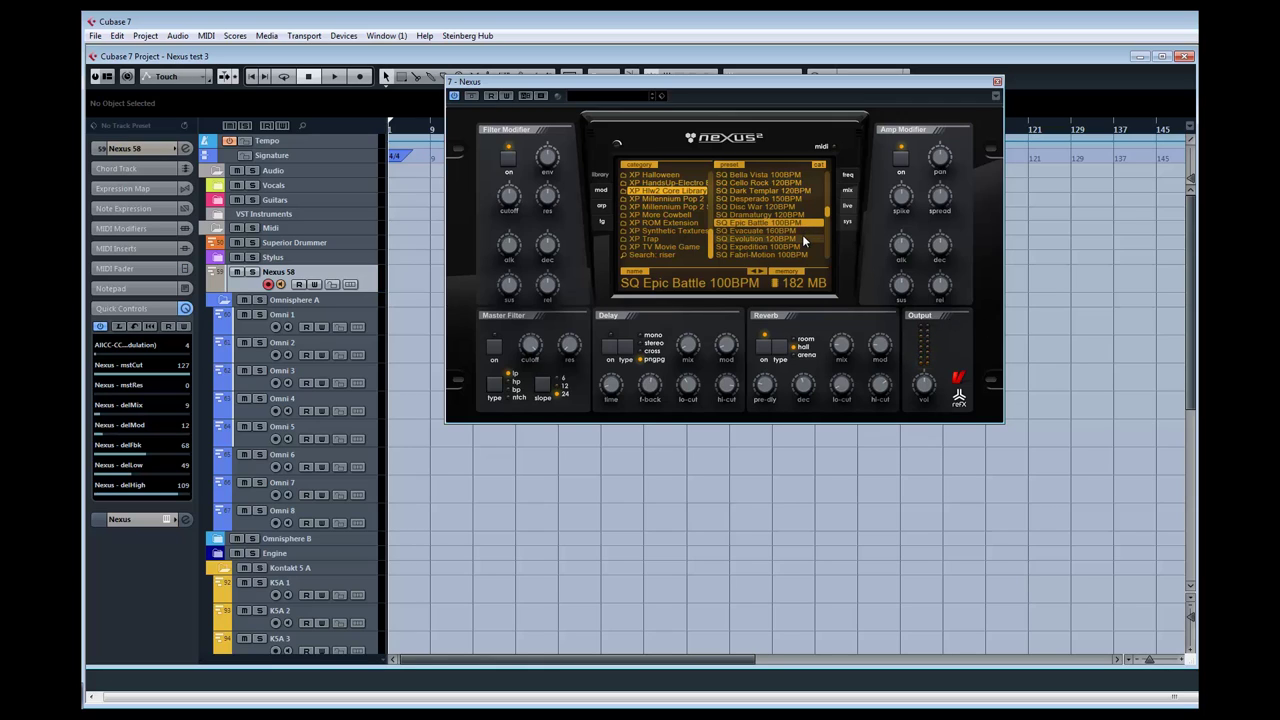
{"action": "left_click", "coordinate": [808, 239]}
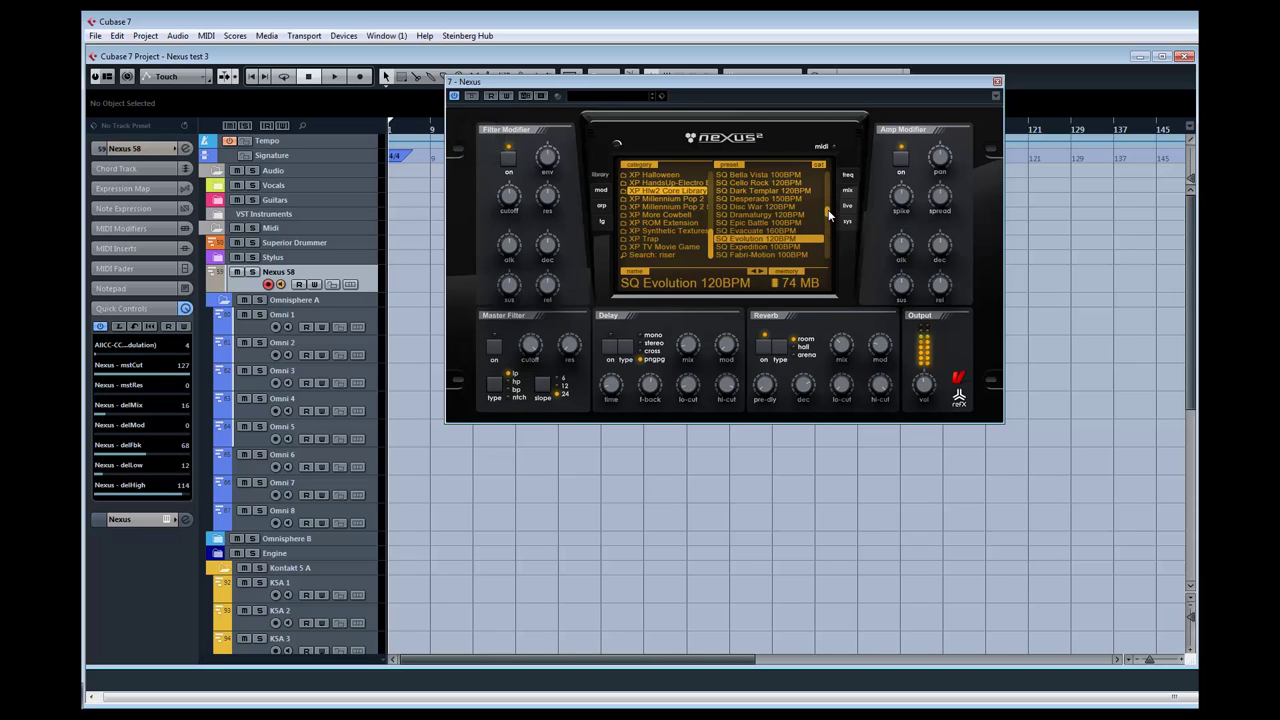
Audition the sequence presets SQ Expedition 100BPM, SQ Hangar Deck1 115BPM and SQ Mystica 1Spicc 115BPM
{"action": "scroll", "coordinate": [828, 212], "scroll_direction": "down", "scroll_amount": 1}
{"action": "left_click", "coordinate": [805, 216]}
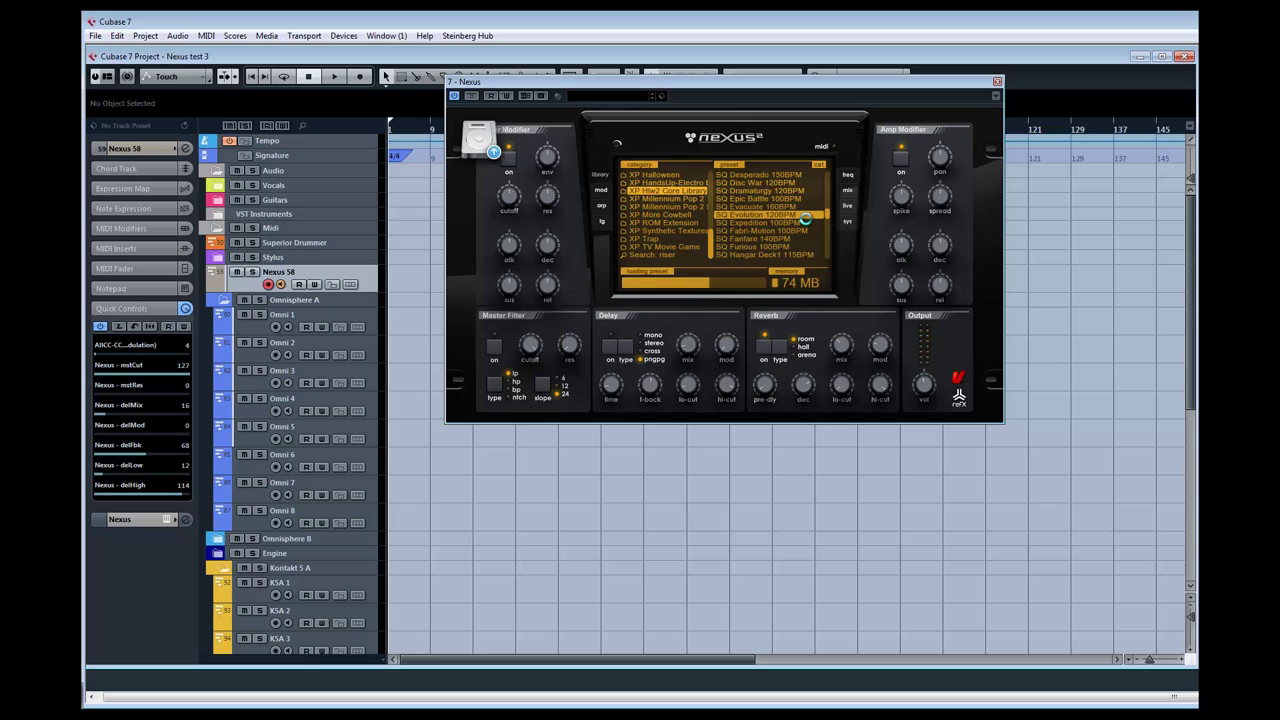
{"action": "left_click", "coordinate": [802, 224]}
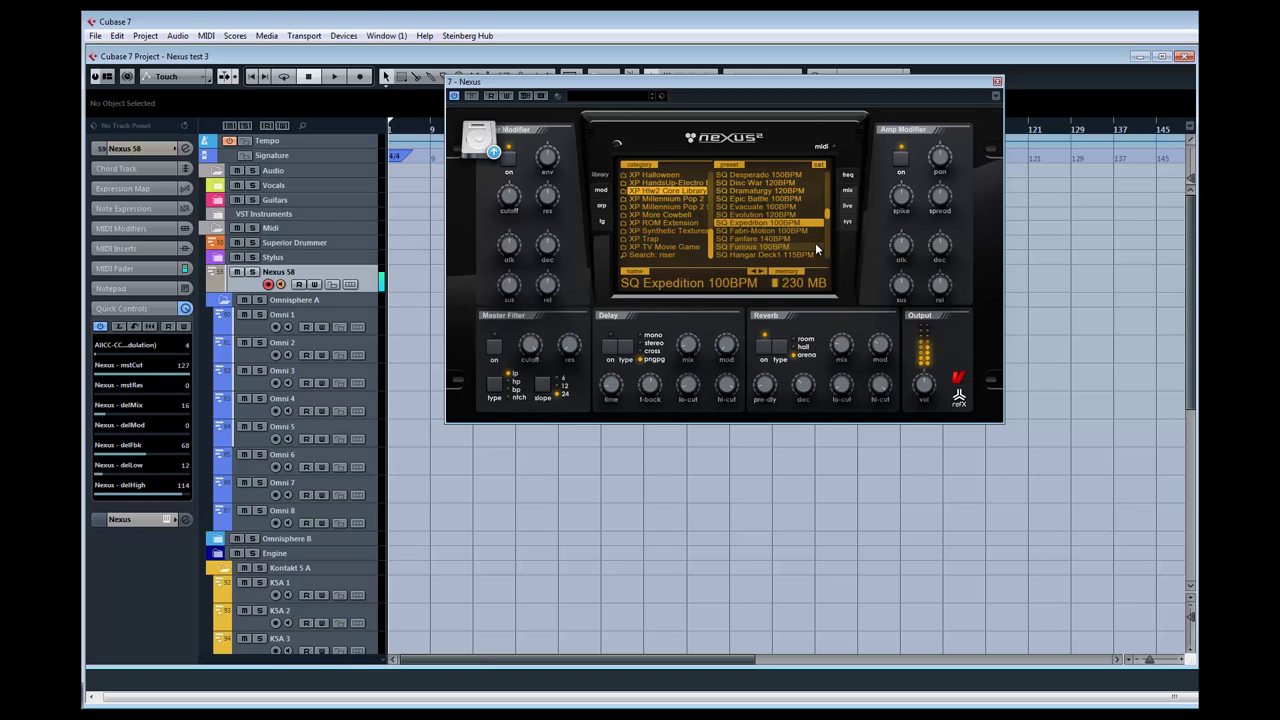
{"action": "mouse_move", "coordinate": [849, 344]}
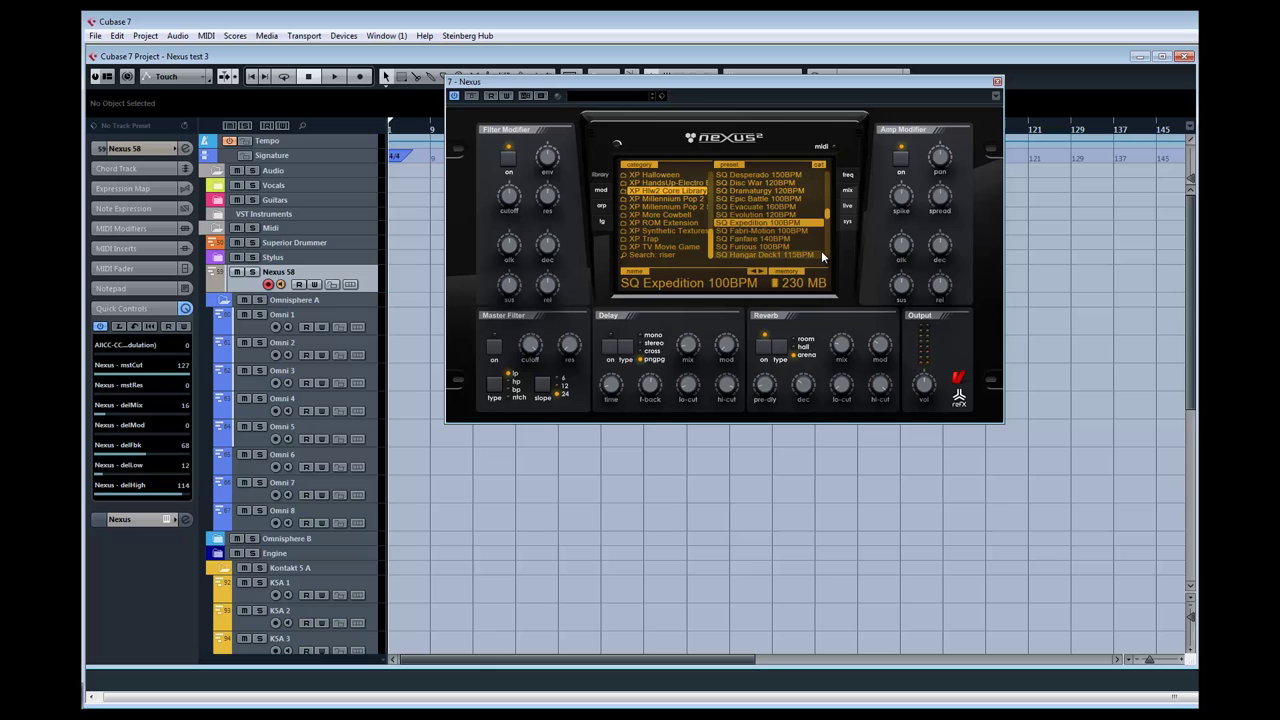
{"action": "left_click", "coordinate": [782, 255]}
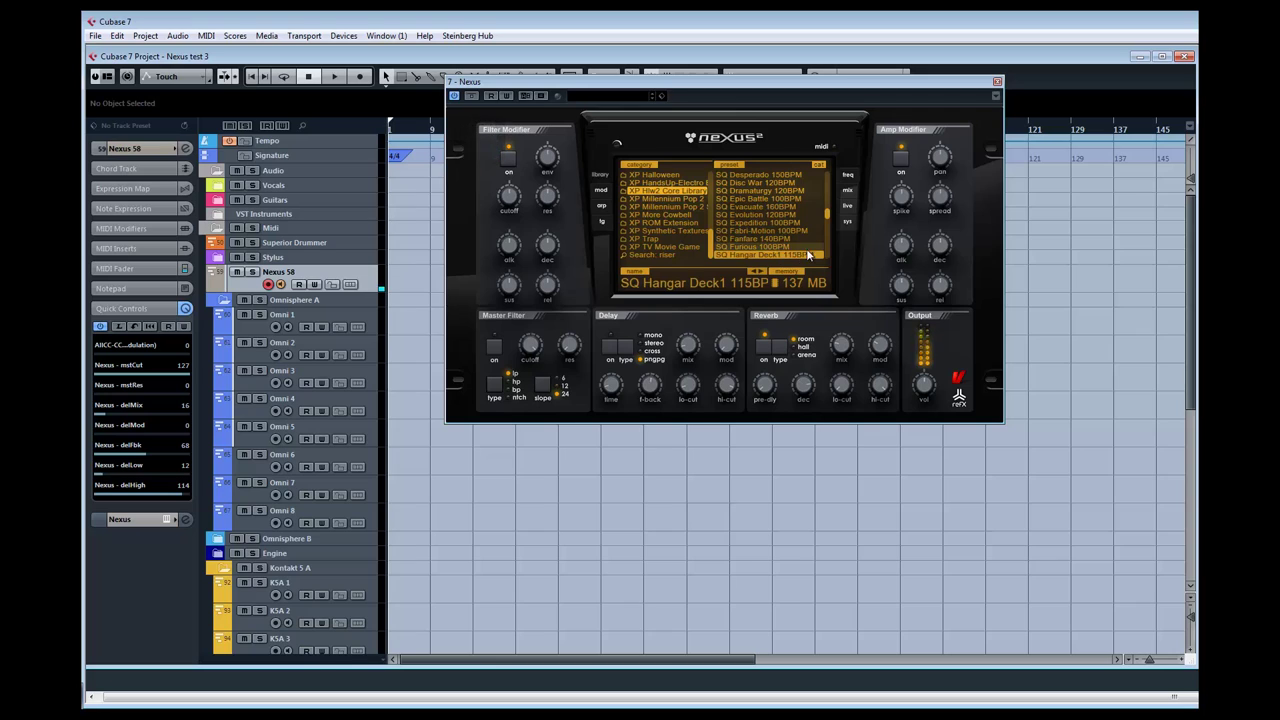
{"action": "left_click", "coordinate": [828, 255]}
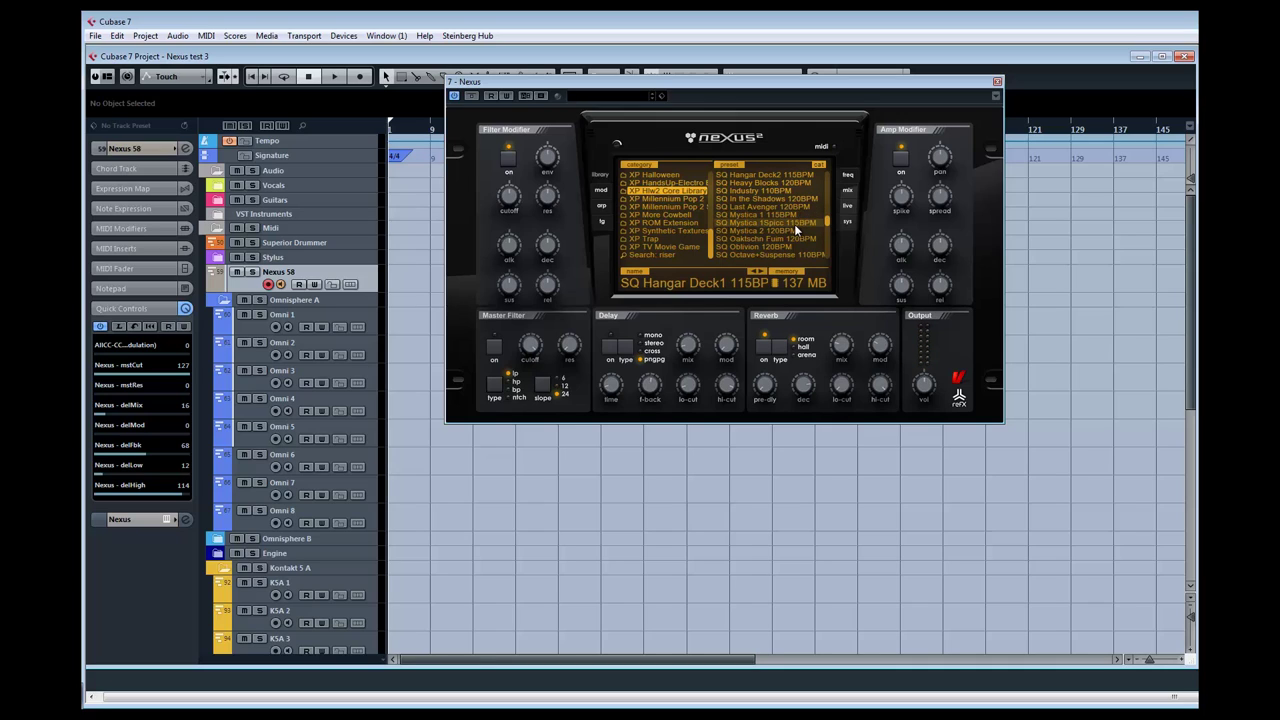
{"action": "left_click", "coordinate": [795, 222]}
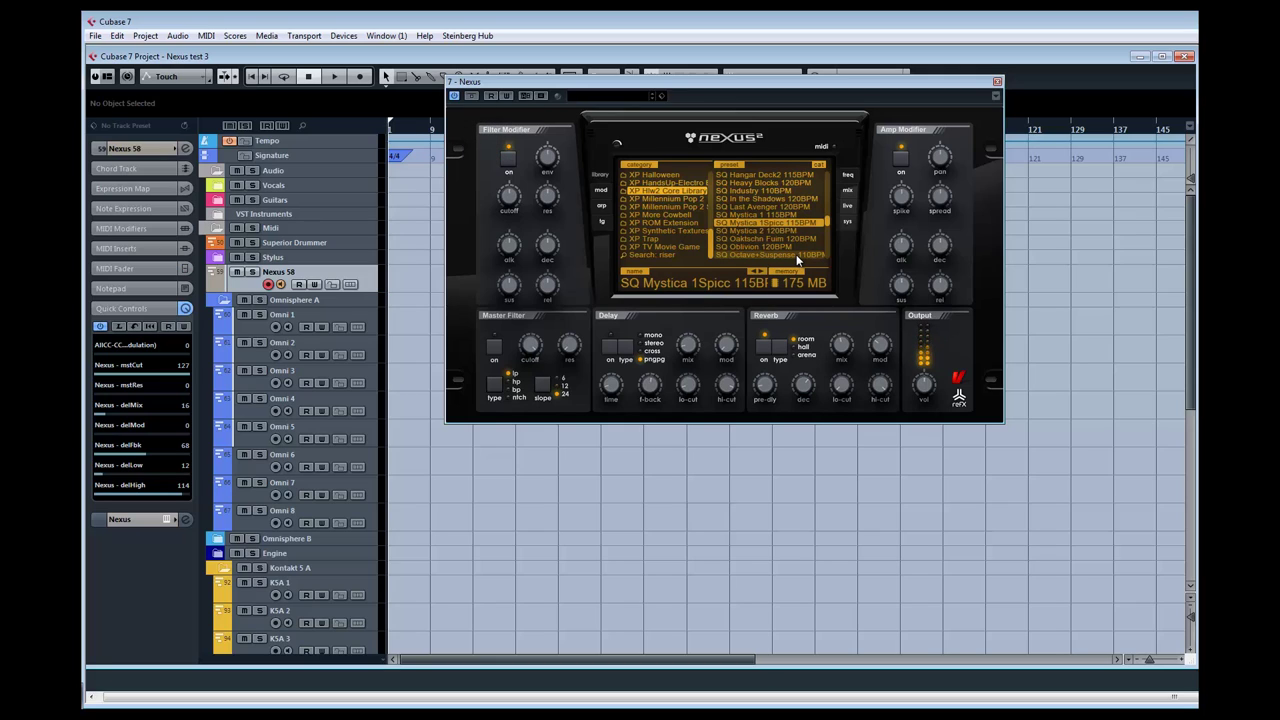
Show the oscillator mixer page of SQ Mystica 1Spicc and toggle individual oscillator layers to hear their parts
{"action": "left_click", "coordinate": [601, 221]}
{"action": "left_click", "coordinate": [762, 165]}
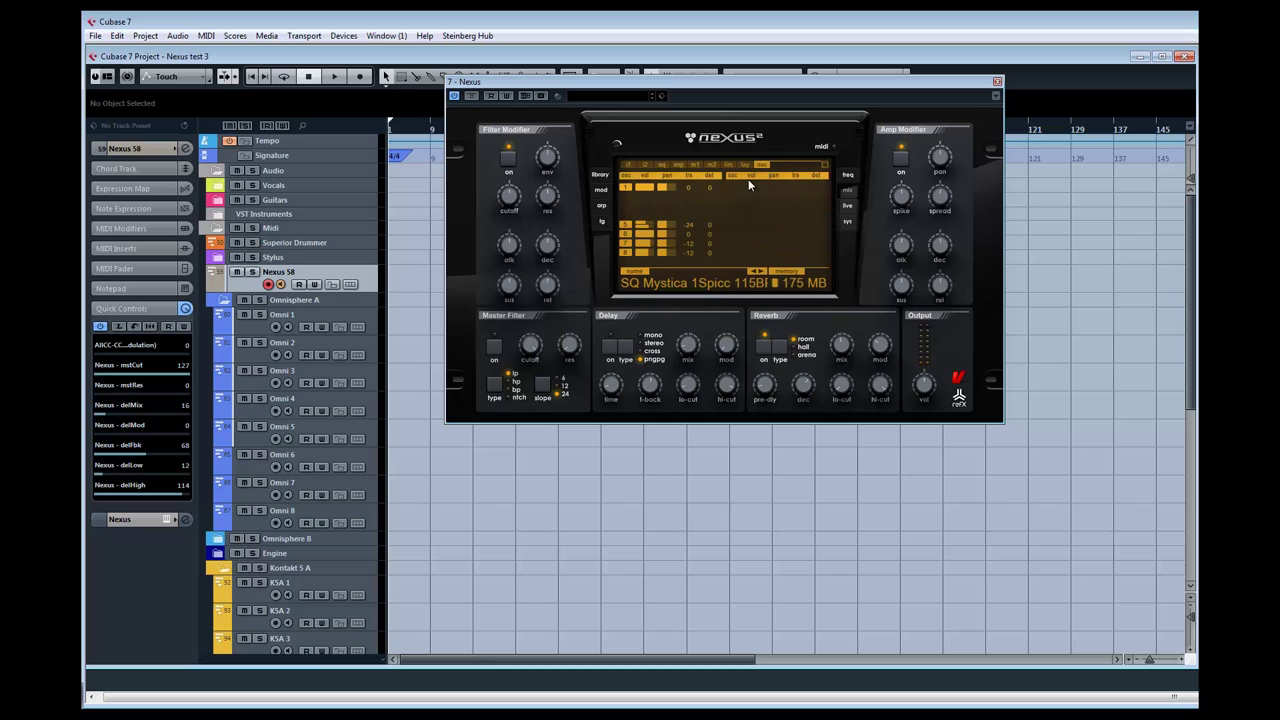
{"action": "left_click", "coordinate": [626, 188]}
{"action": "left_click", "coordinate": [625, 227]}
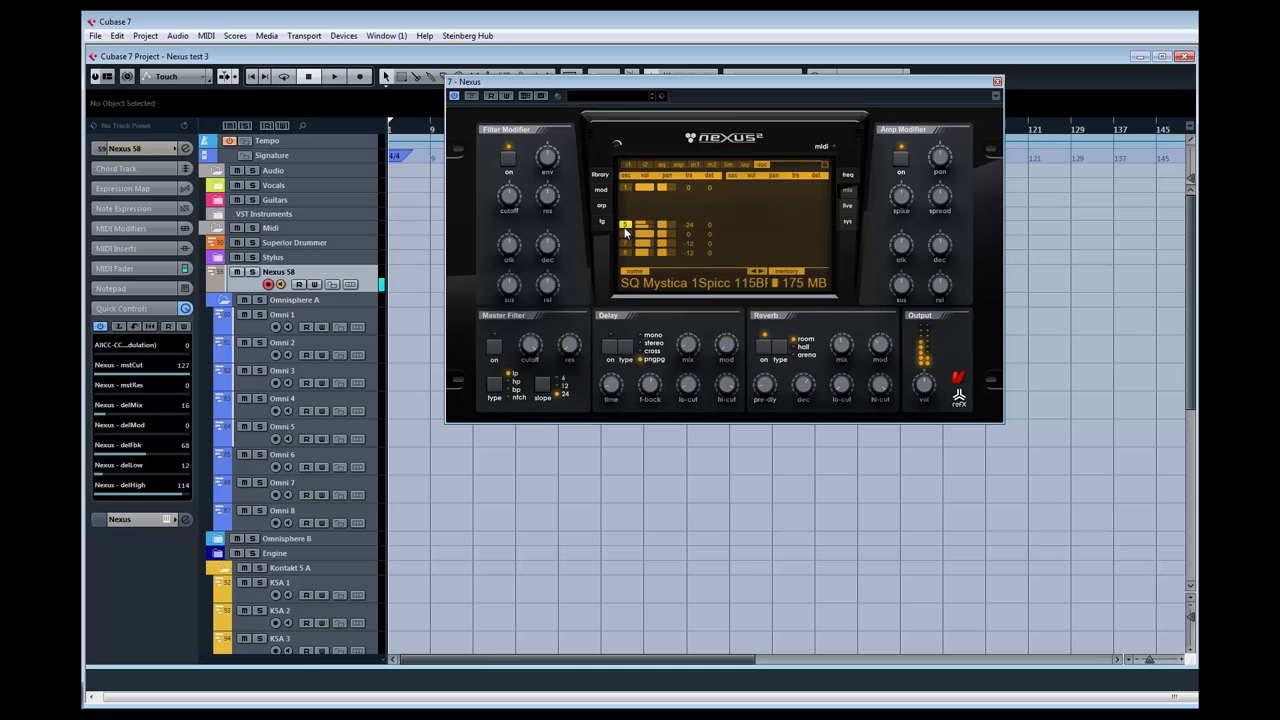
{"action": "left_click", "coordinate": [624, 240]}
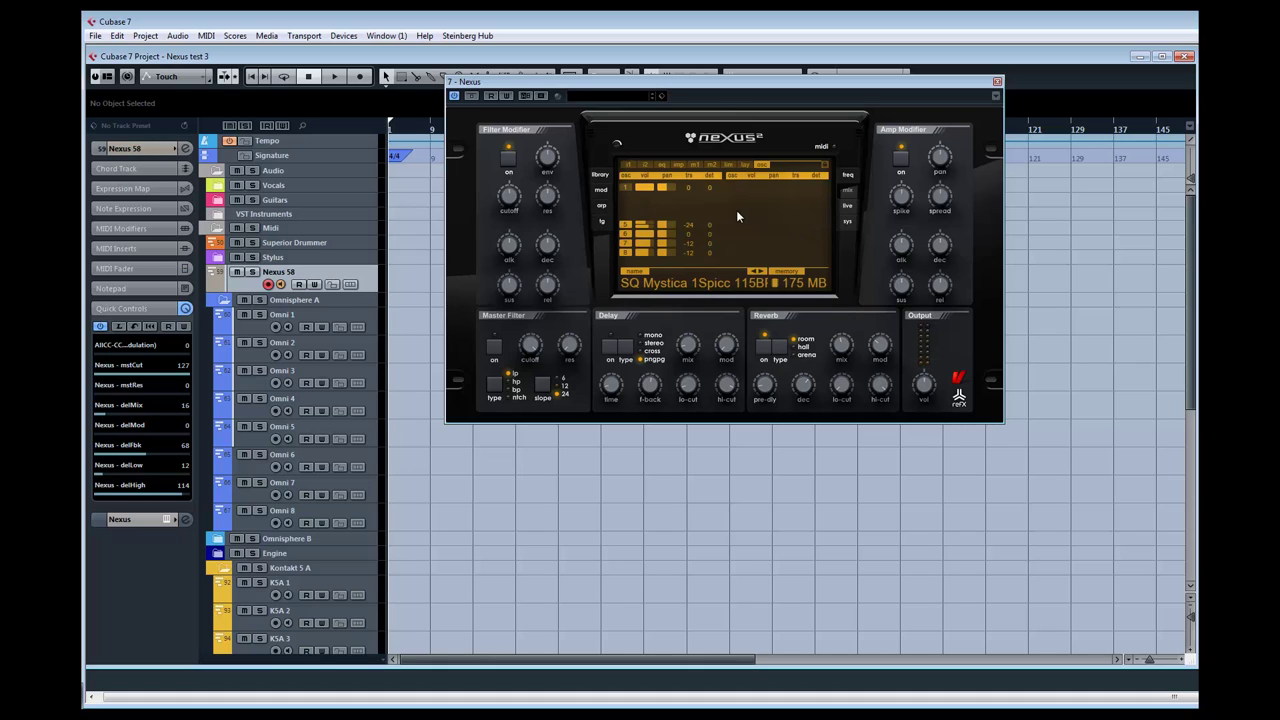
Return to the preset library and audition SQ Mystica 2 120BPM and SQ Oaktschn Fuim 120BPM
{"action": "left_click", "coordinate": [599, 178]}
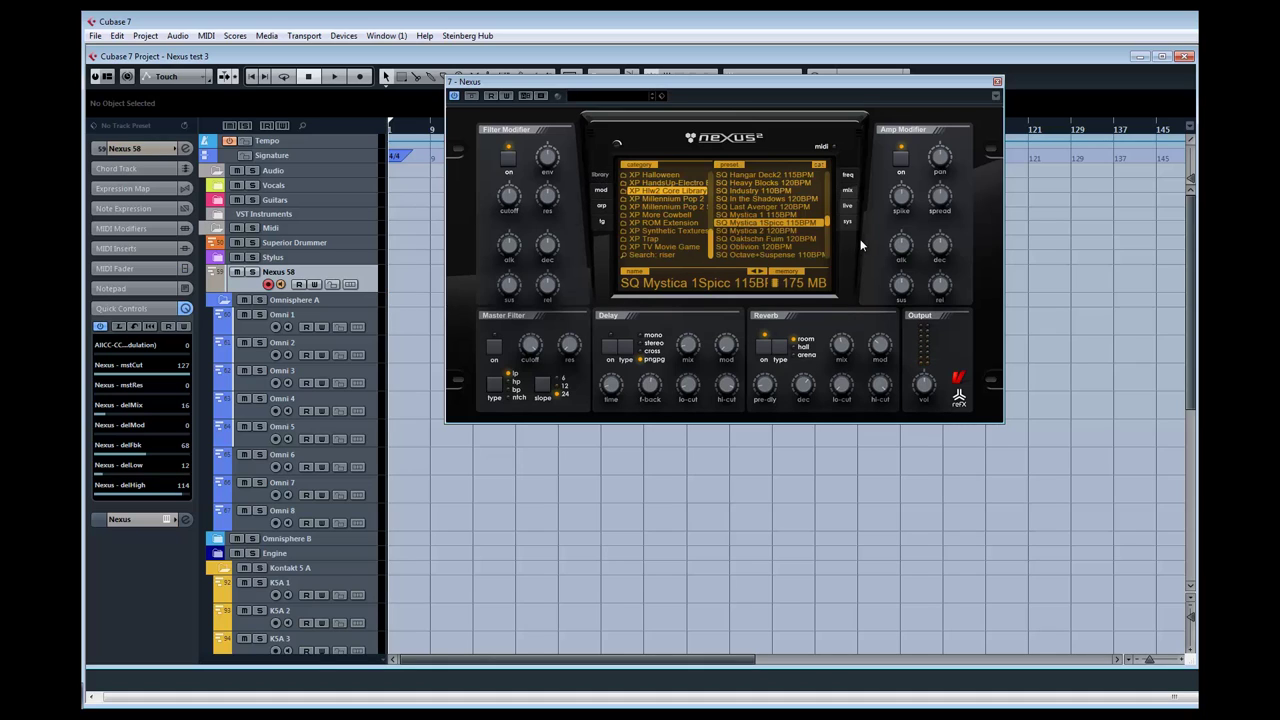
{"action": "left_click", "coordinate": [792, 231]}
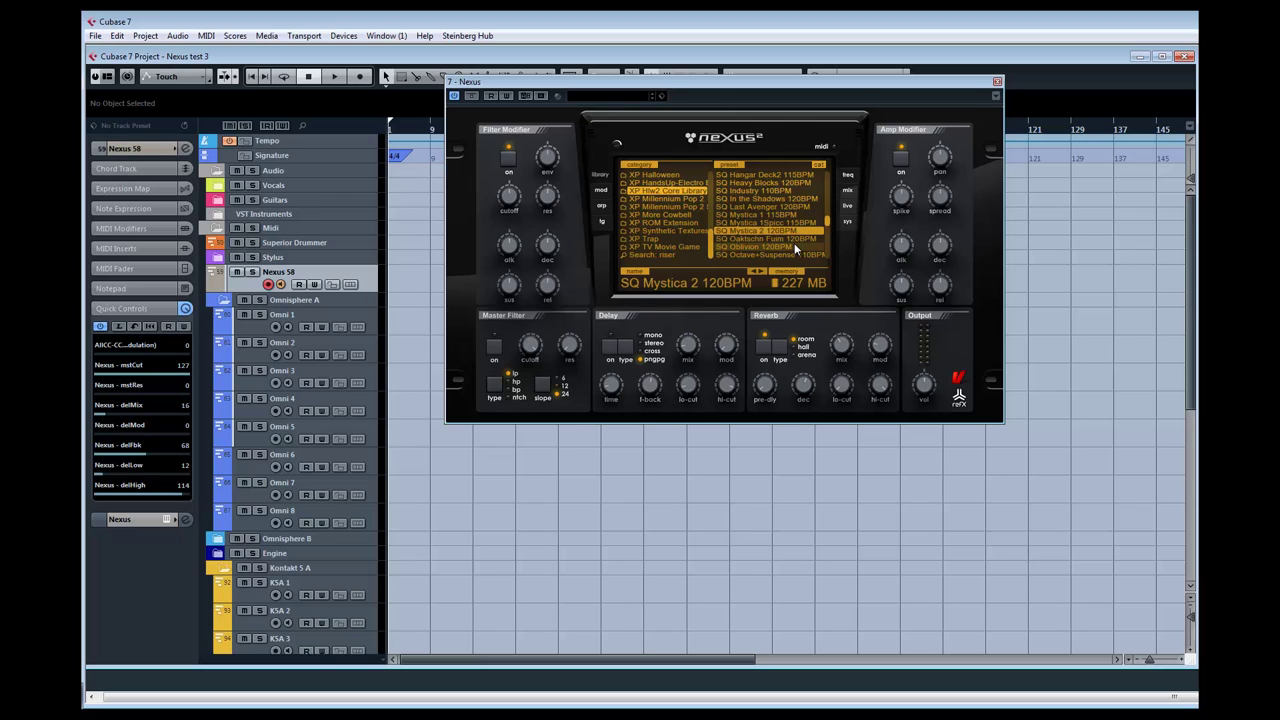
{"action": "left_click", "coordinate": [779, 239]}
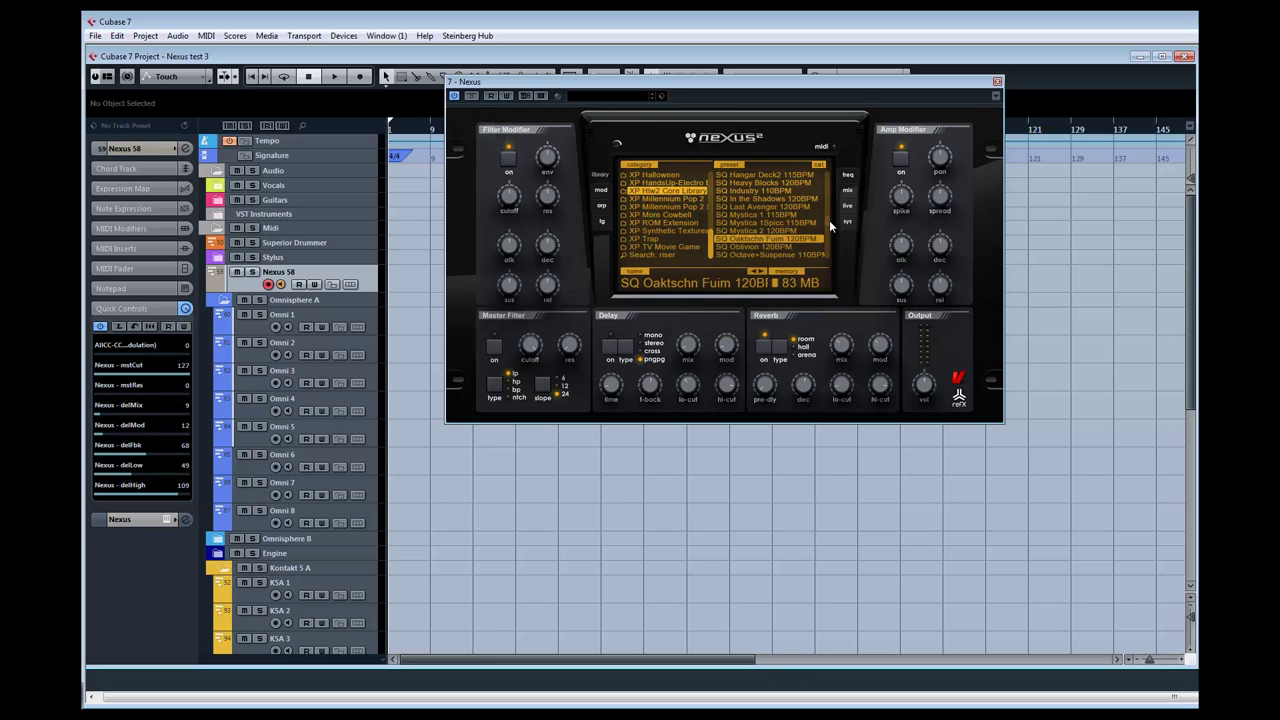
Inspect the oscillator mixer page of SQ Oaktschn Fuim 120BPM and return to the preset library
{"action": "scroll", "coordinate": [828, 227], "scroll_direction": "down", "scroll_amount": 3}
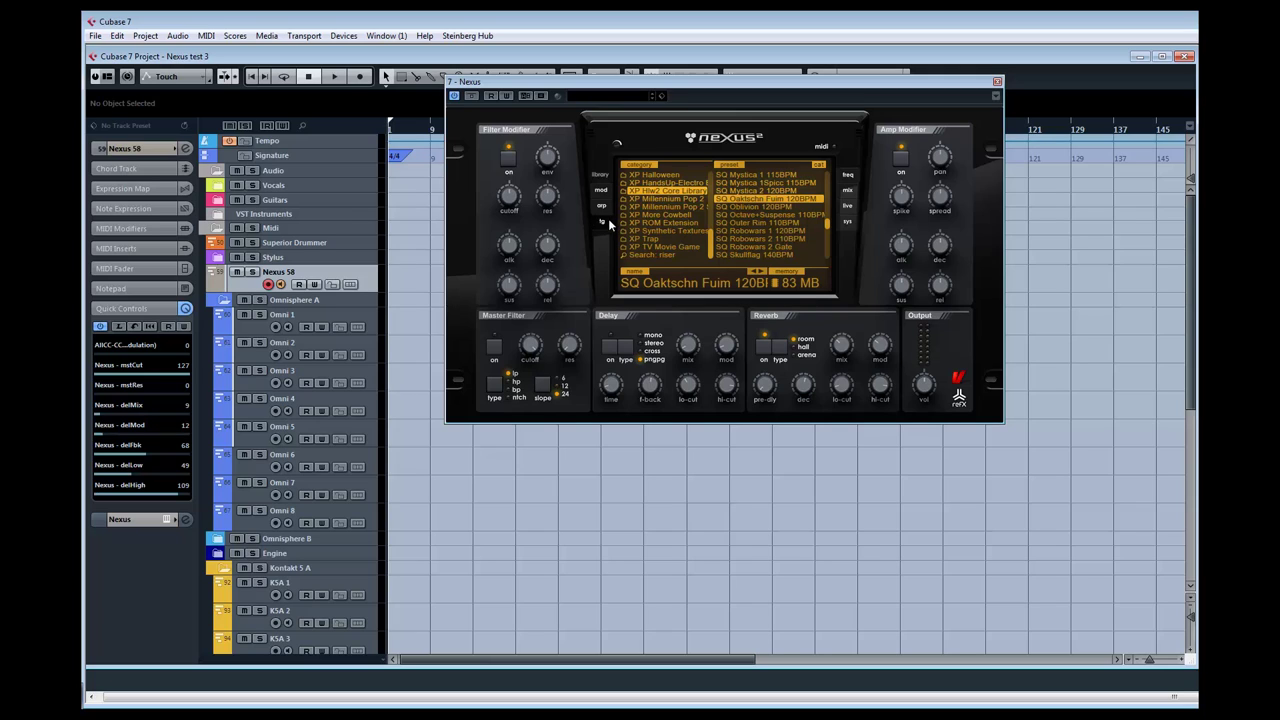
{"action": "left_click", "coordinate": [847, 189]}
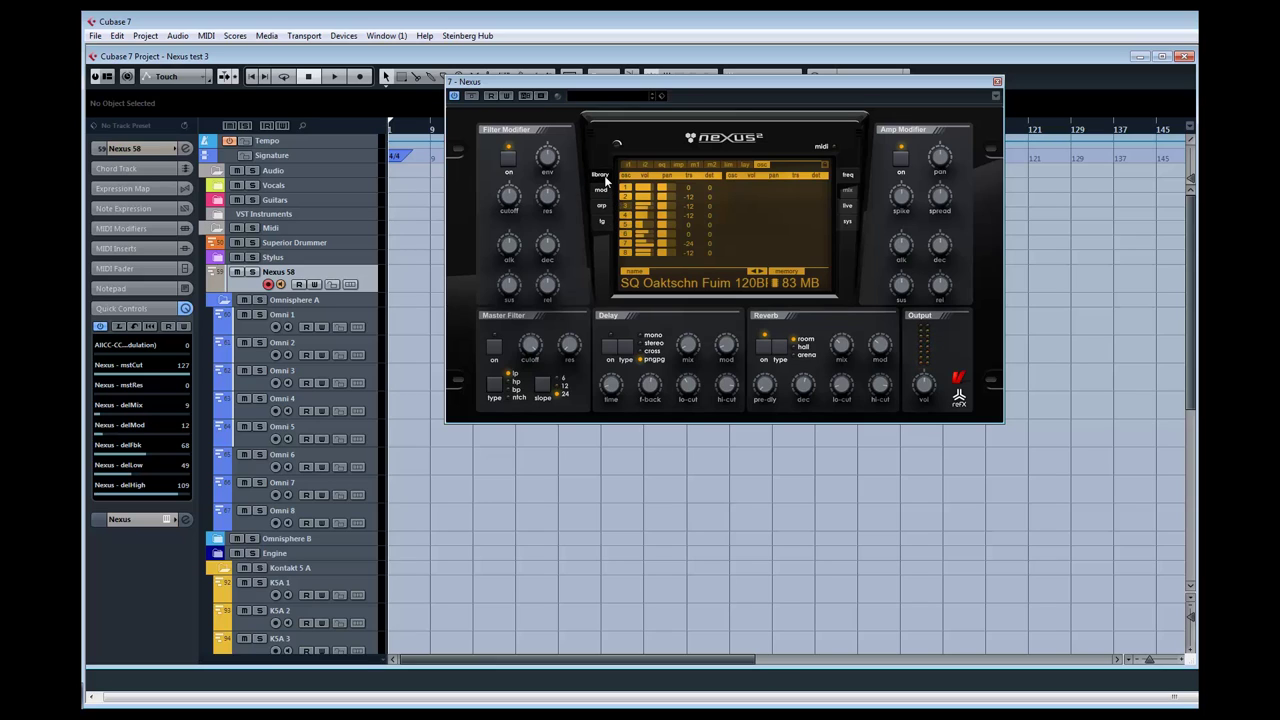
{"action": "left_click", "coordinate": [601, 177]}
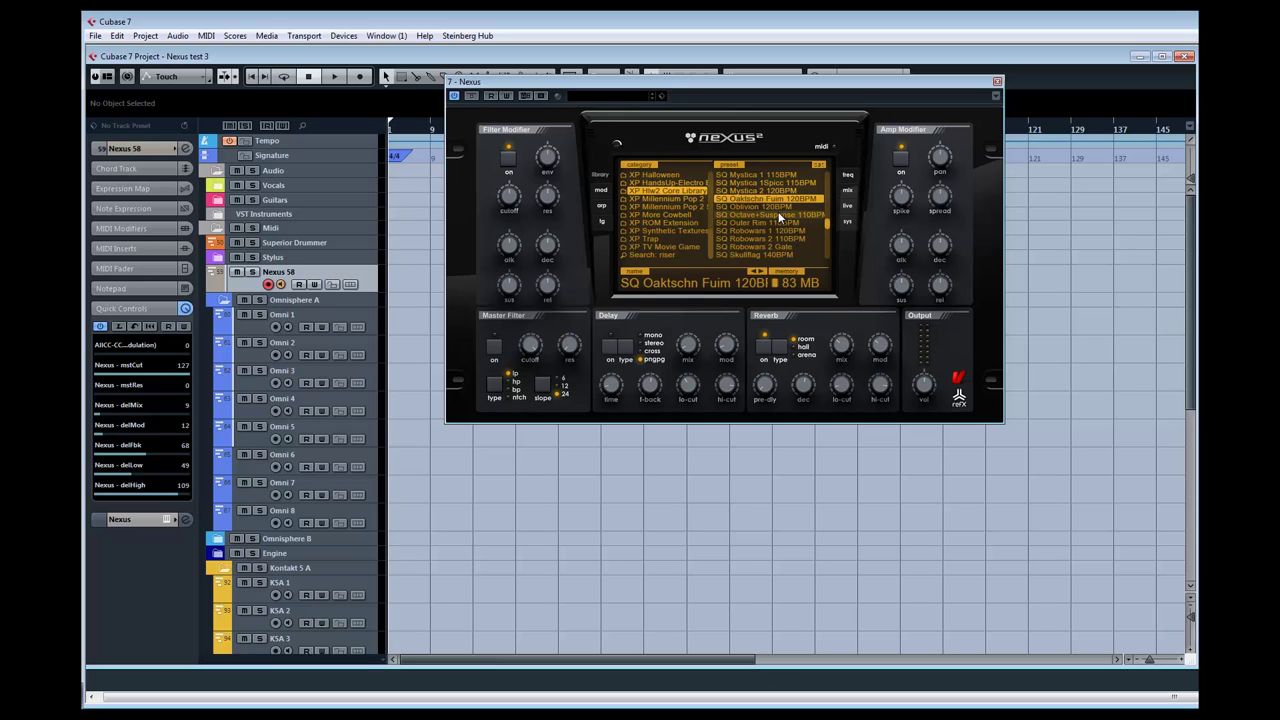
Audition the sequence presets SQ Oblivion 120BPM, SQ Robowars 1 120BPM, SQ Robowars 2 Gate and SQ Skullflag 140BPM
{"action": "left_click", "coordinate": [777, 208]}
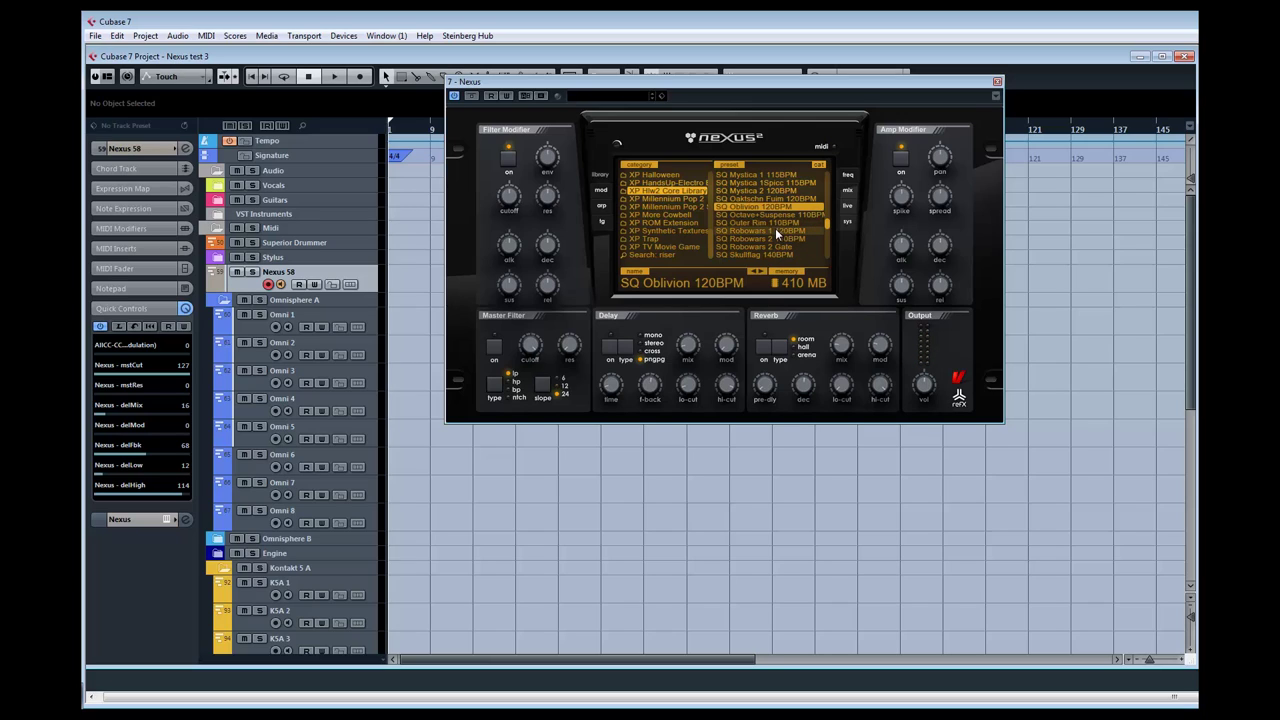
{"action": "left_click", "coordinate": [775, 228]}
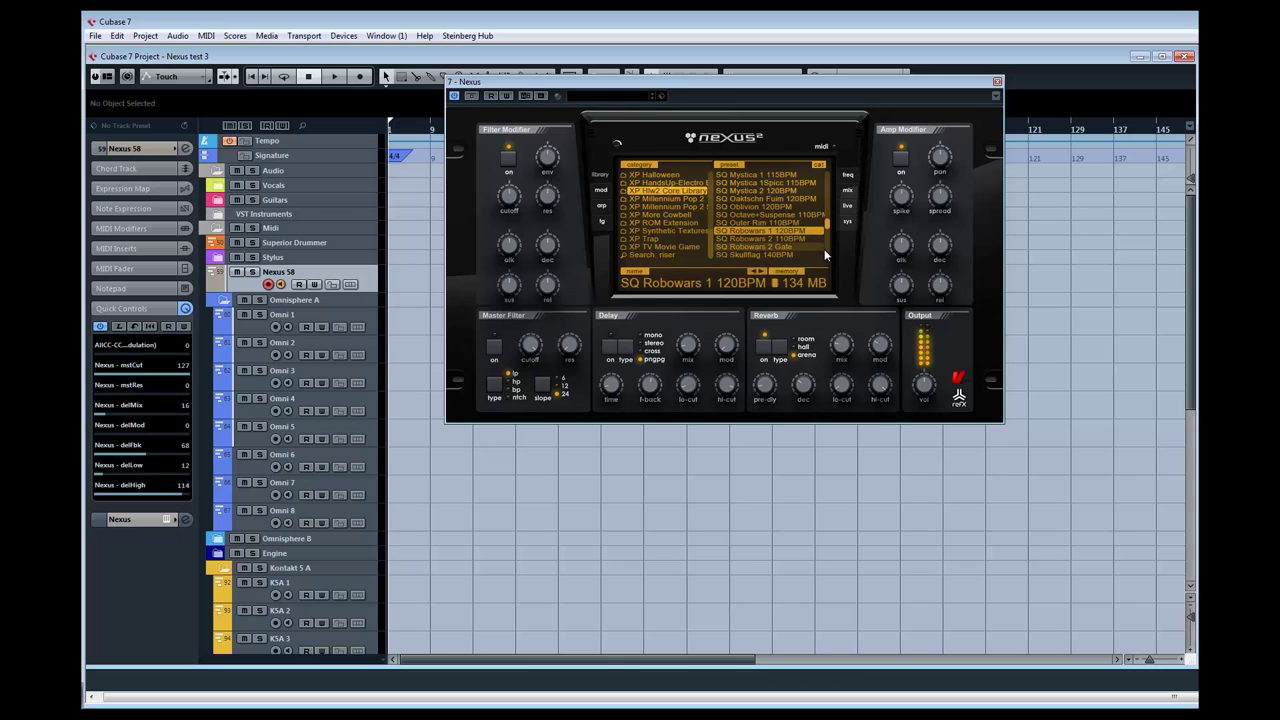
{"action": "left_click", "coordinate": [785, 248]}
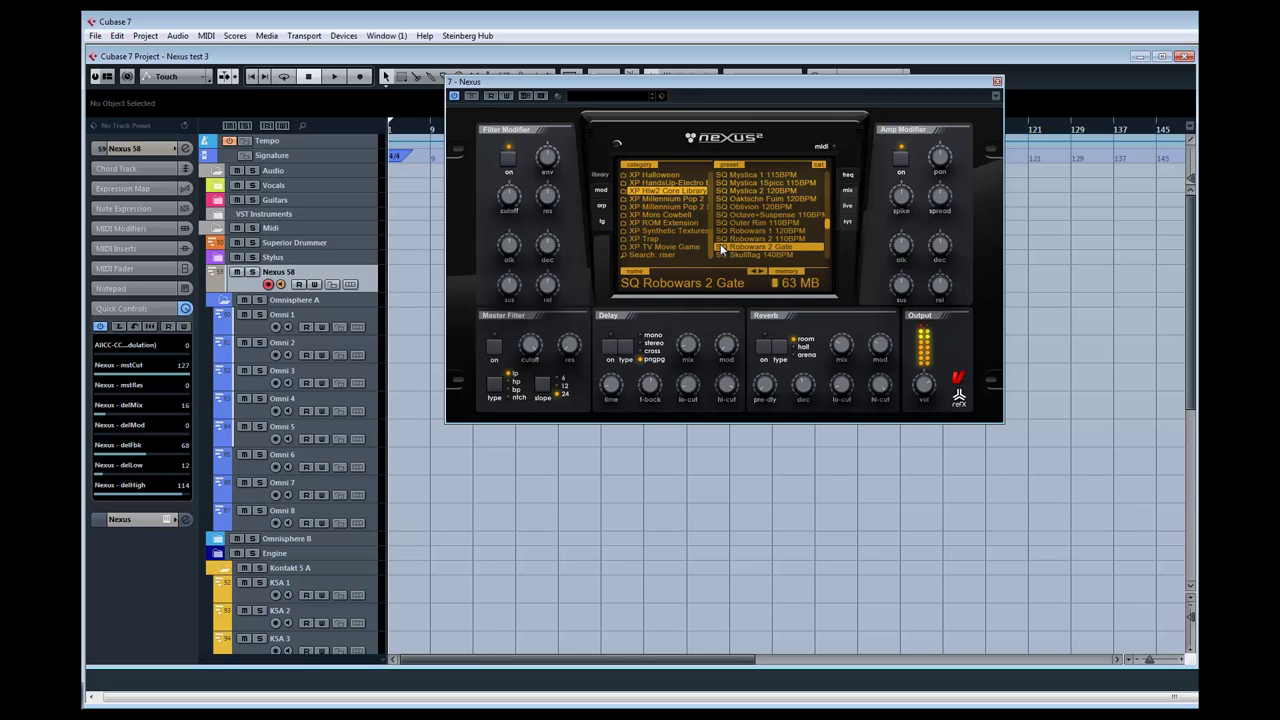
{"action": "left_click", "coordinate": [745, 255]}
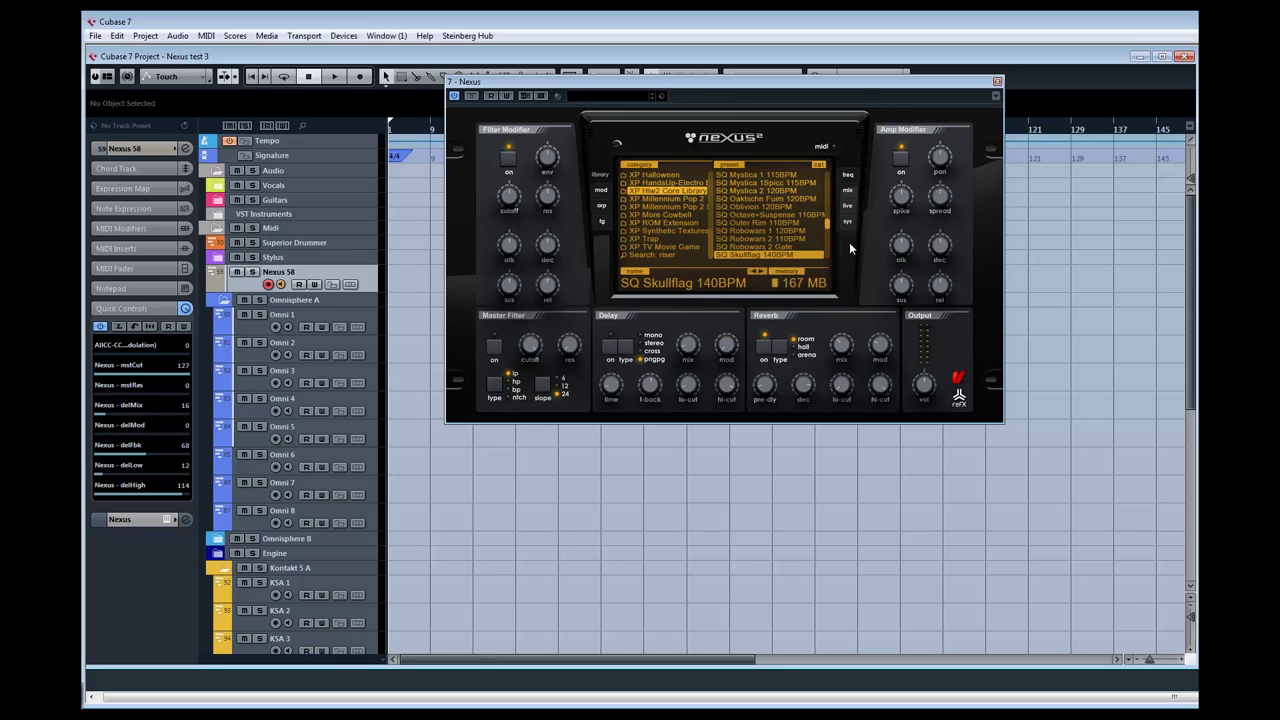
Show the transport panel, place it above the Nexus window and set the project tempo to 100 BPM
{"action": "scroll", "coordinate": [828, 230], "scroll_direction": "down", "scroll_amount": 2}
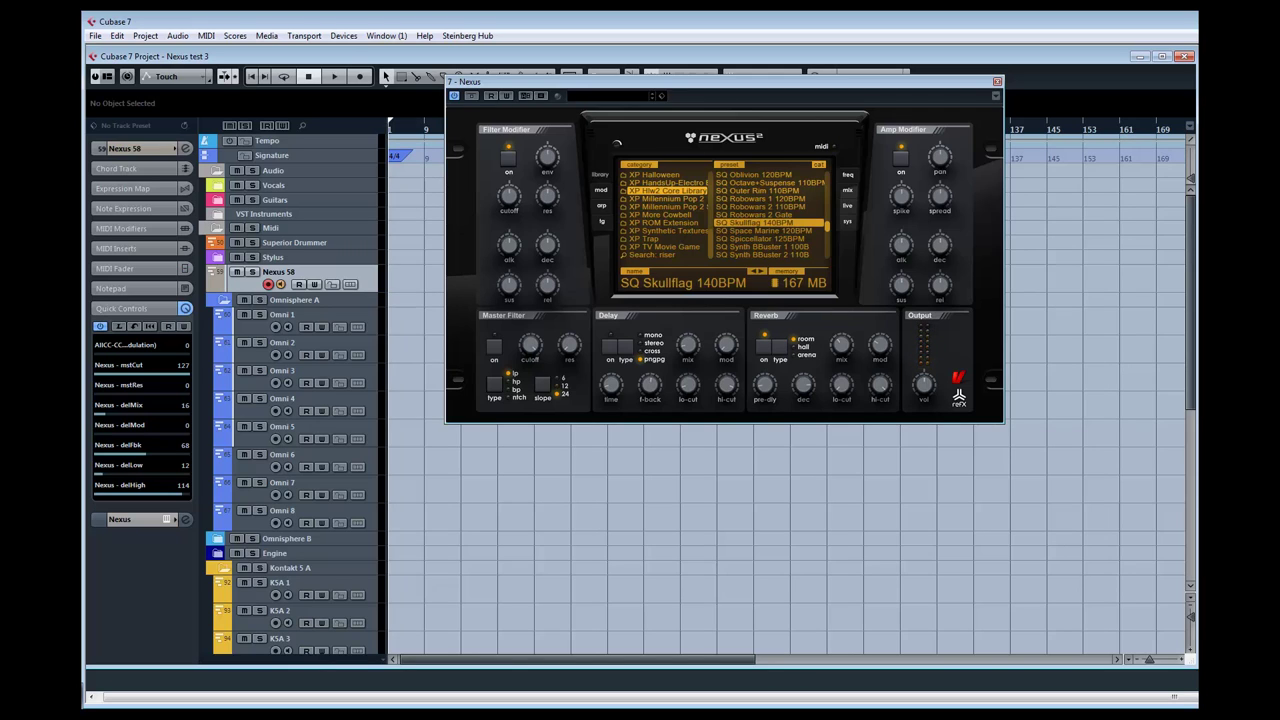
{"action": "key", "text": "F2"}
{"action": "left_click_drag", "start_coordinate": [308, 89], "coordinate": [935, 48]}
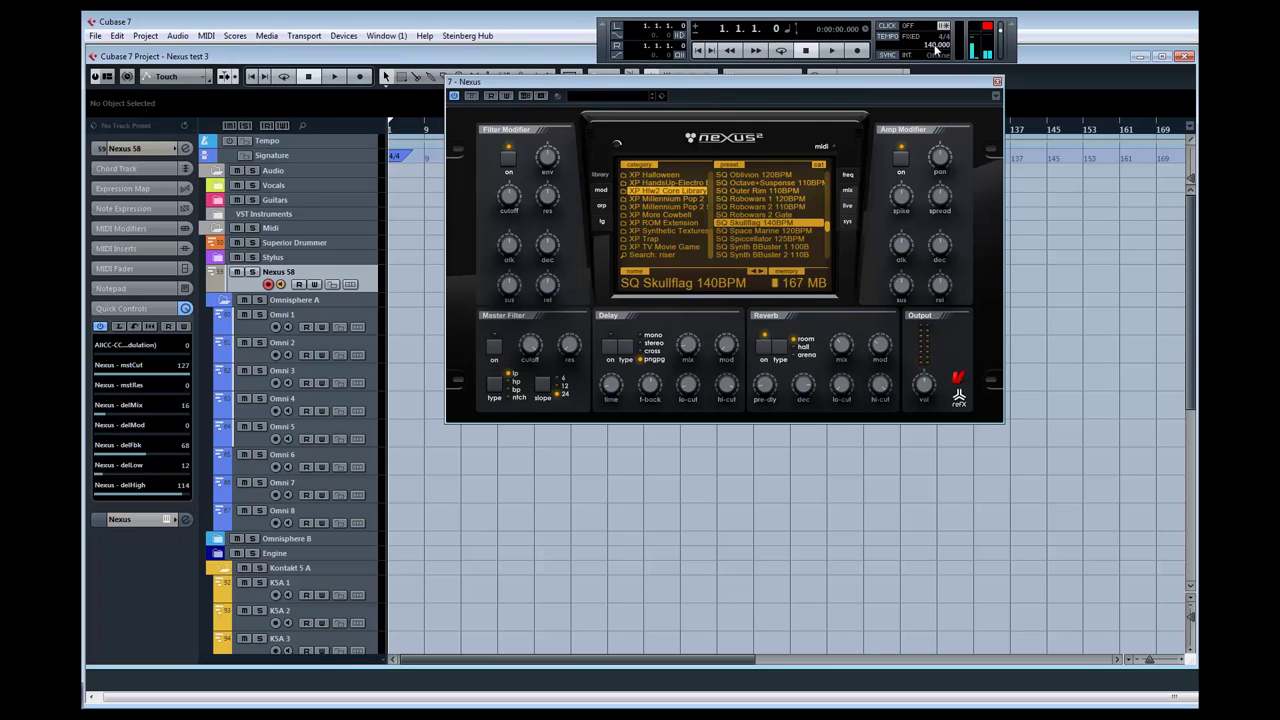
{"action": "double_click", "coordinate": [932, 45]}
{"action": "type", "text": "1"}
{"action": "key", "text": "Return"}
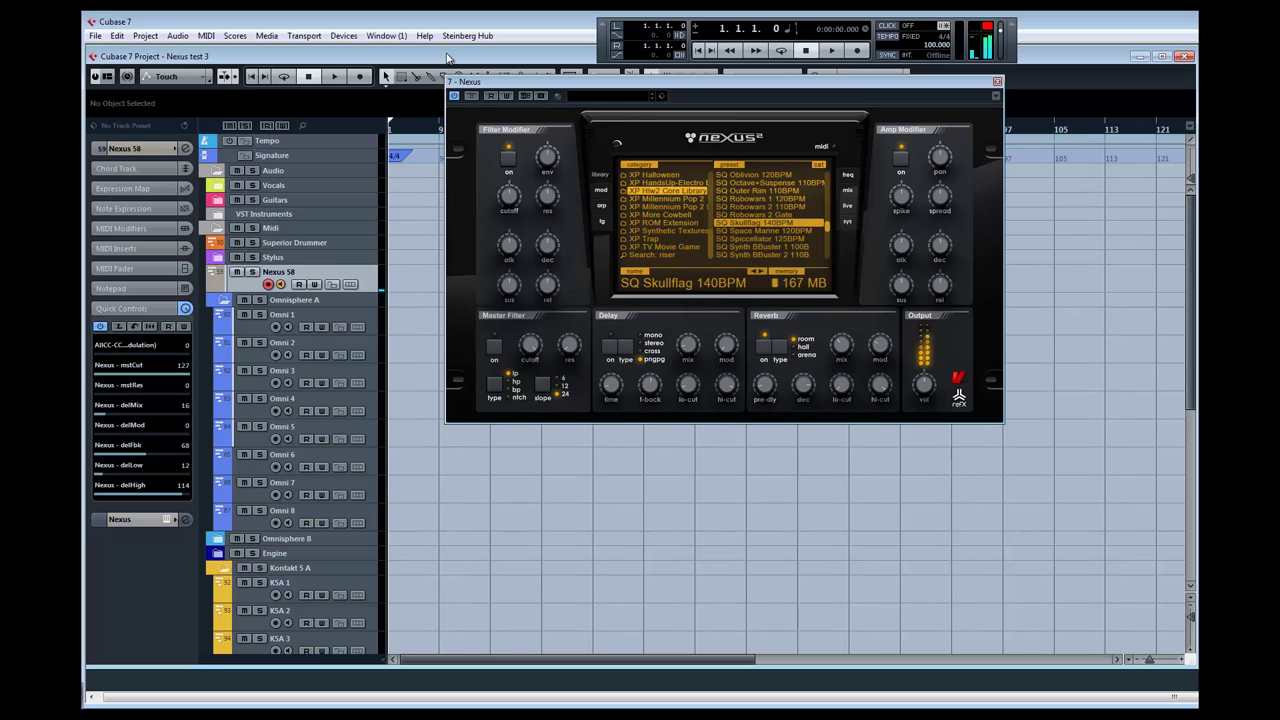
Set the project tempo to 140 BPM to match the SQ Skullflag preset
{"action": "double_click", "coordinate": [935, 45]}
{"action": "type", "text": "140"}
{"action": "key", "text": "Return"}
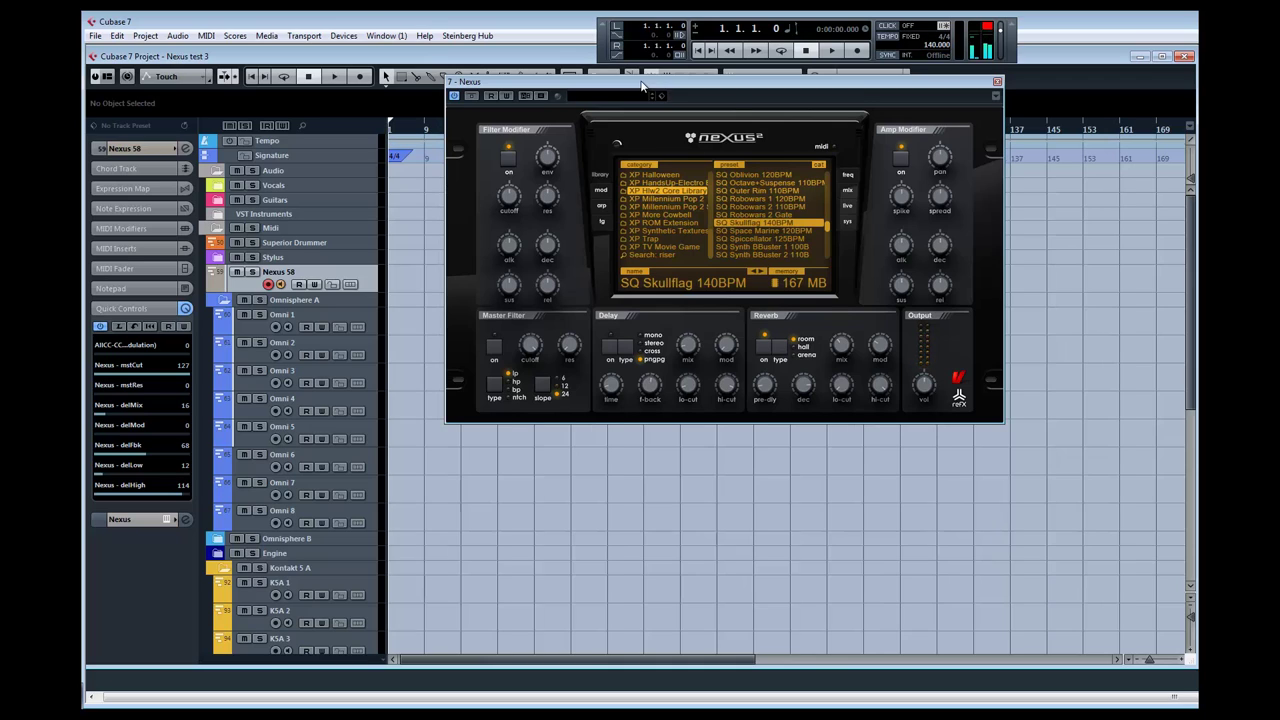
Load the SQ Space Marine 120BPM preset and set the project tempo to 120 BPM
{"action": "left_click", "coordinate": [770, 231]}
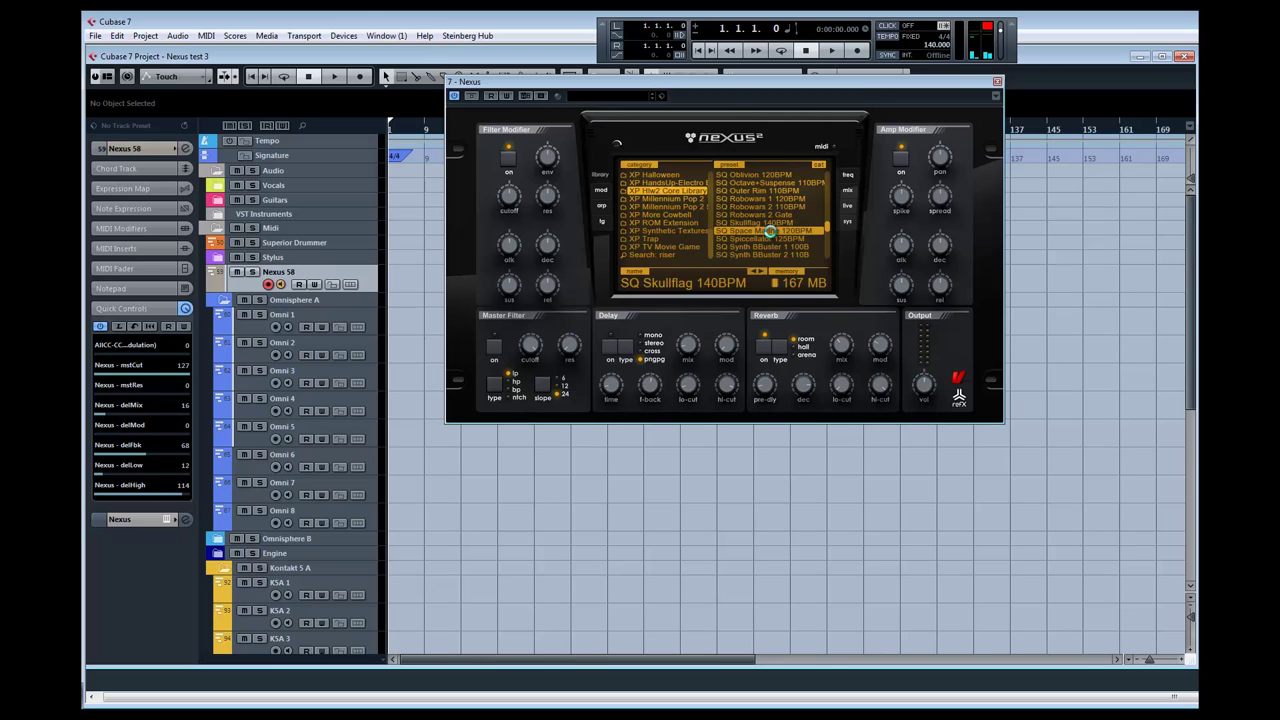
{"action": "double_click", "coordinate": [933, 45]}
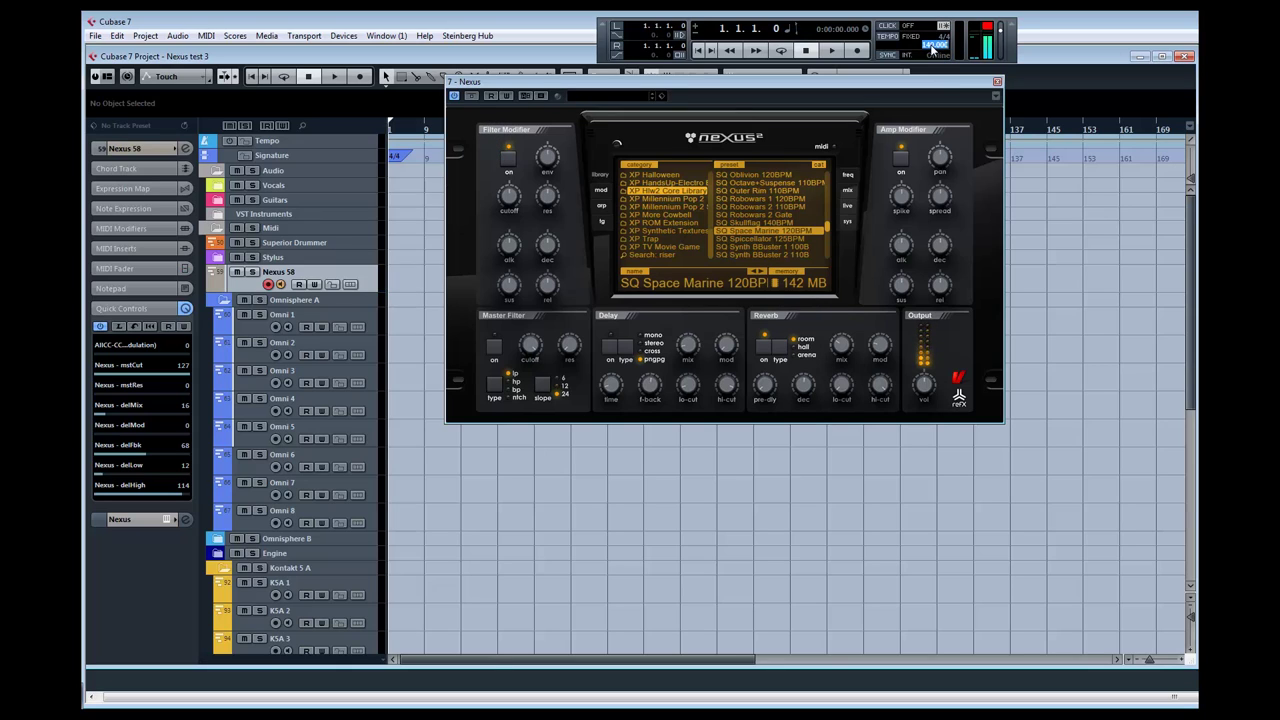
{"action": "type", "text": "120"}
{"action": "key", "text": "Return"}
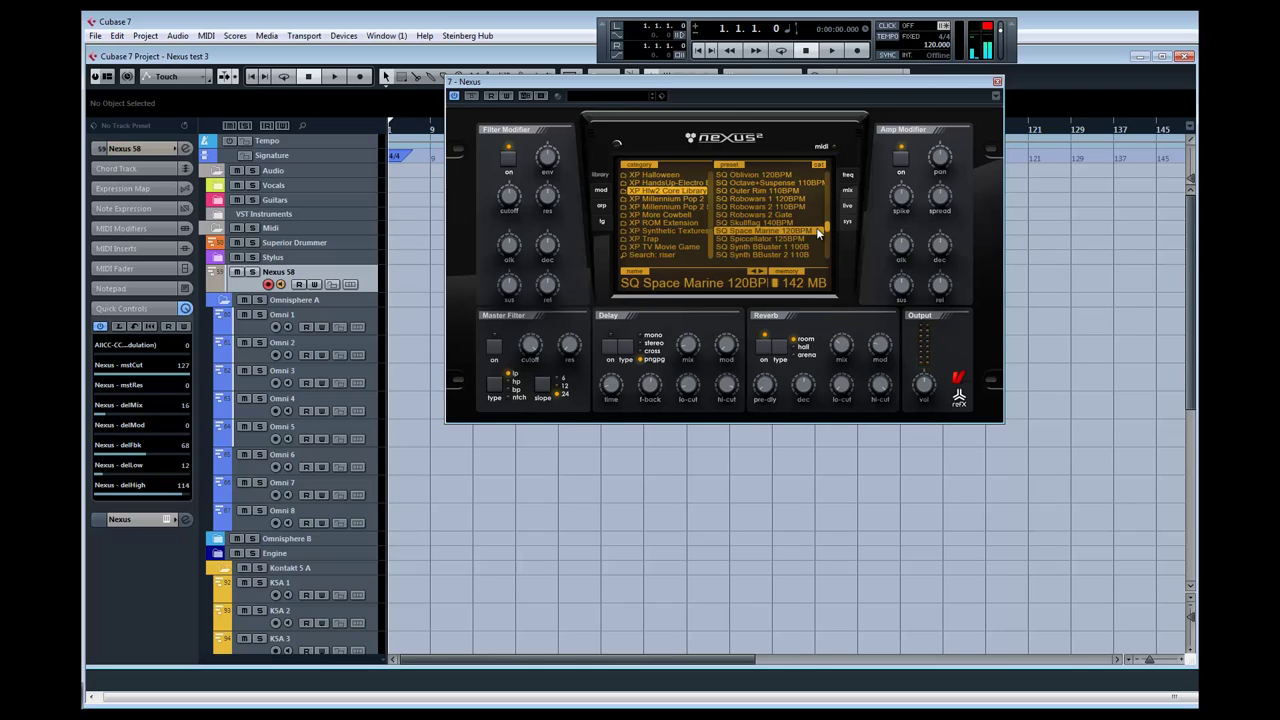
Audition the presets SQ Tron-Epicness 115BPM, SQ World Of Sines 1 and ST Big String LD Split
{"action": "scroll", "coordinate": [826, 230], "scroll_direction": "down", "scroll_amount": 3}
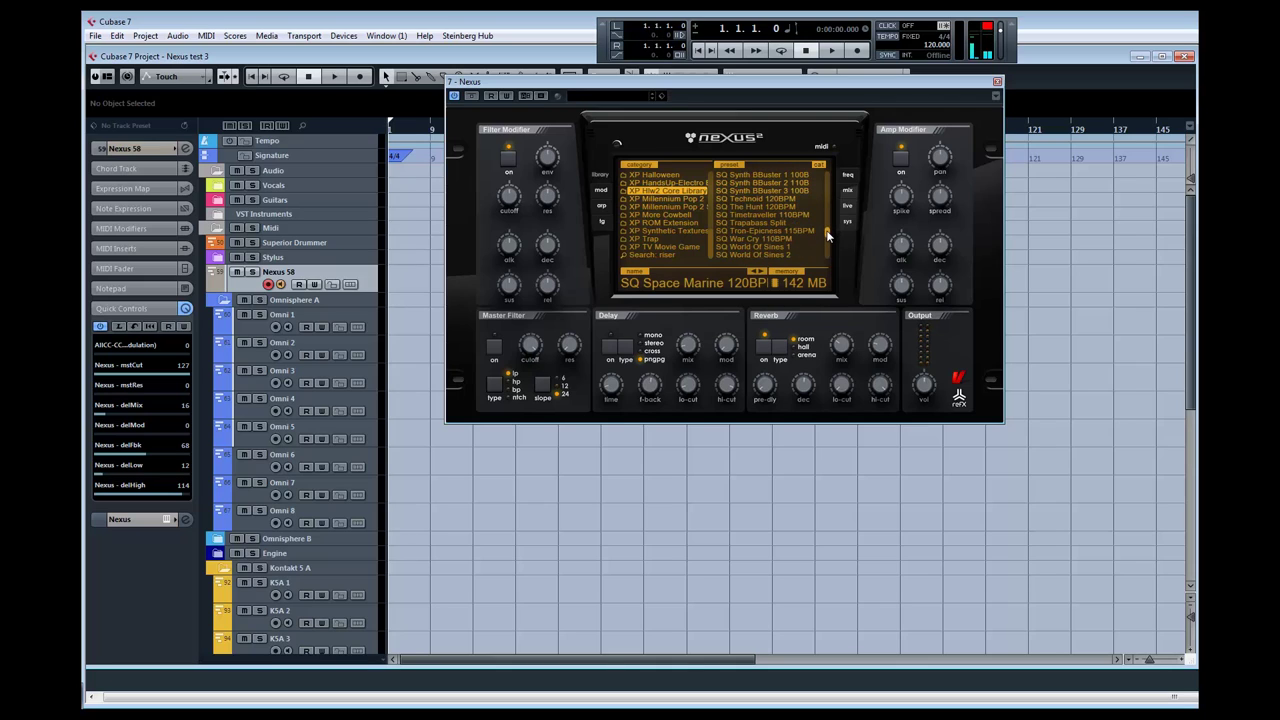
{"action": "left_click", "coordinate": [793, 229]}
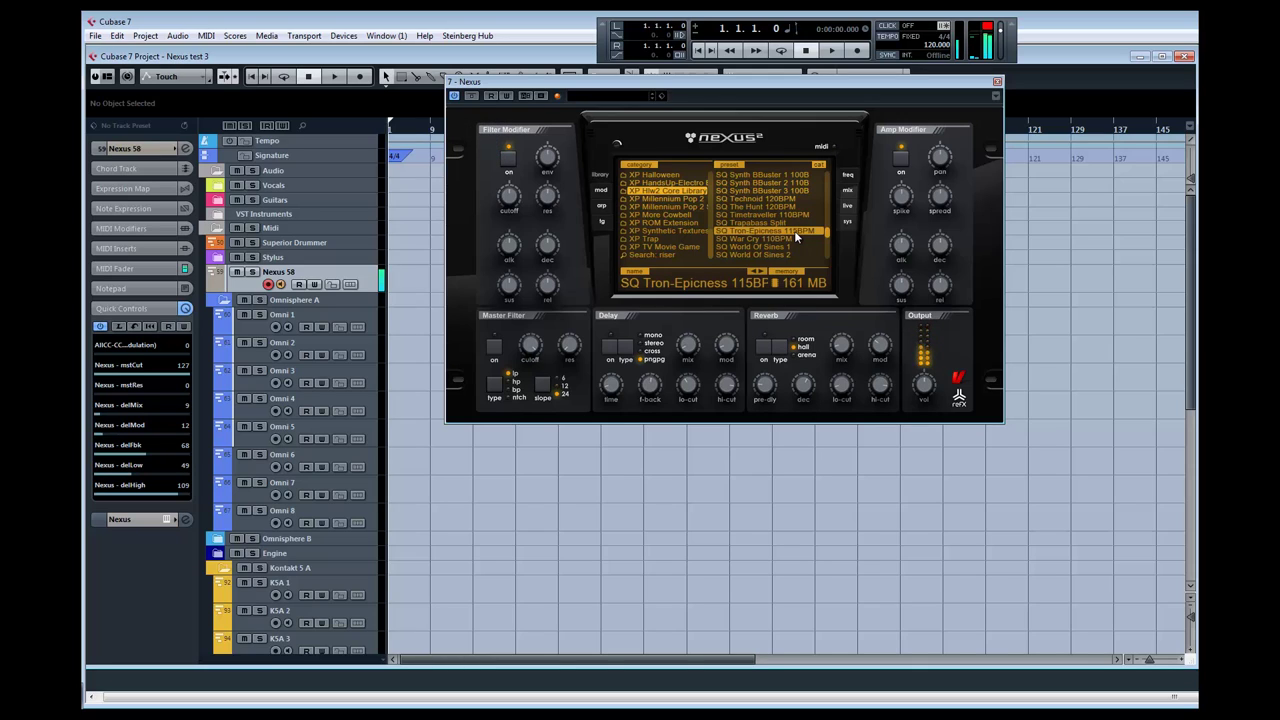
{"action": "left_click", "coordinate": [777, 247]}
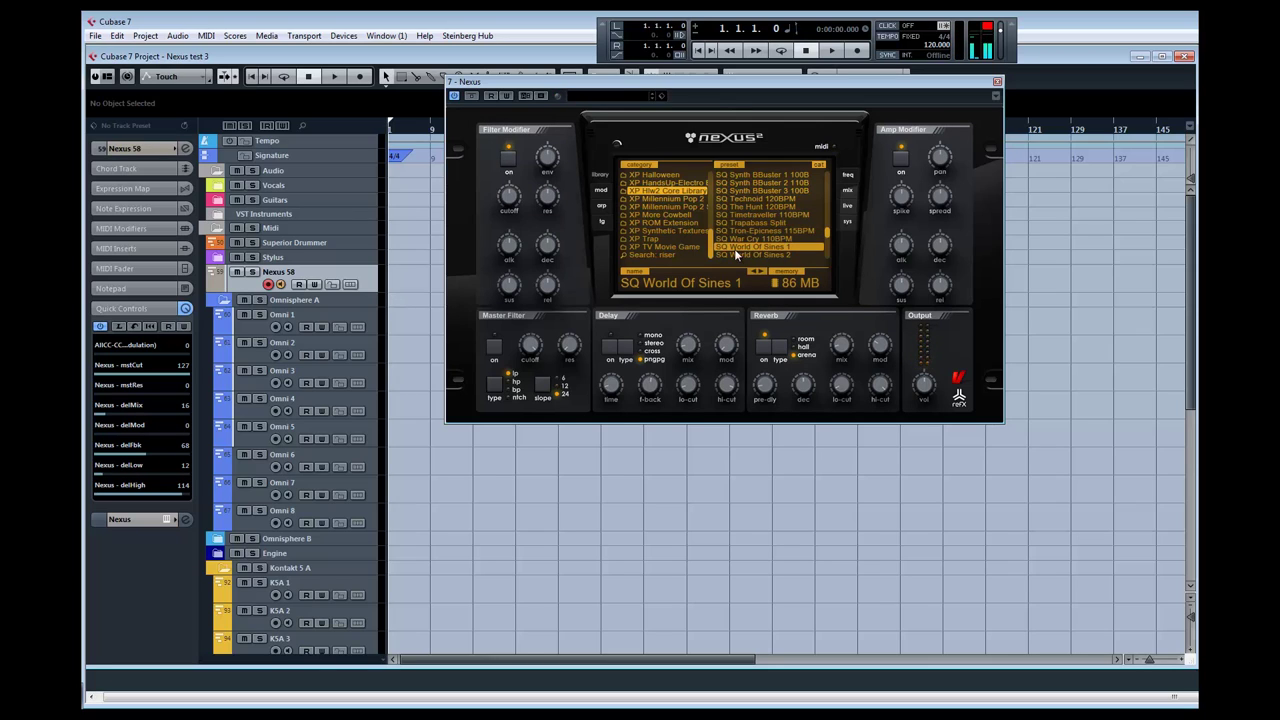
{"action": "left_click", "coordinate": [827, 250]}
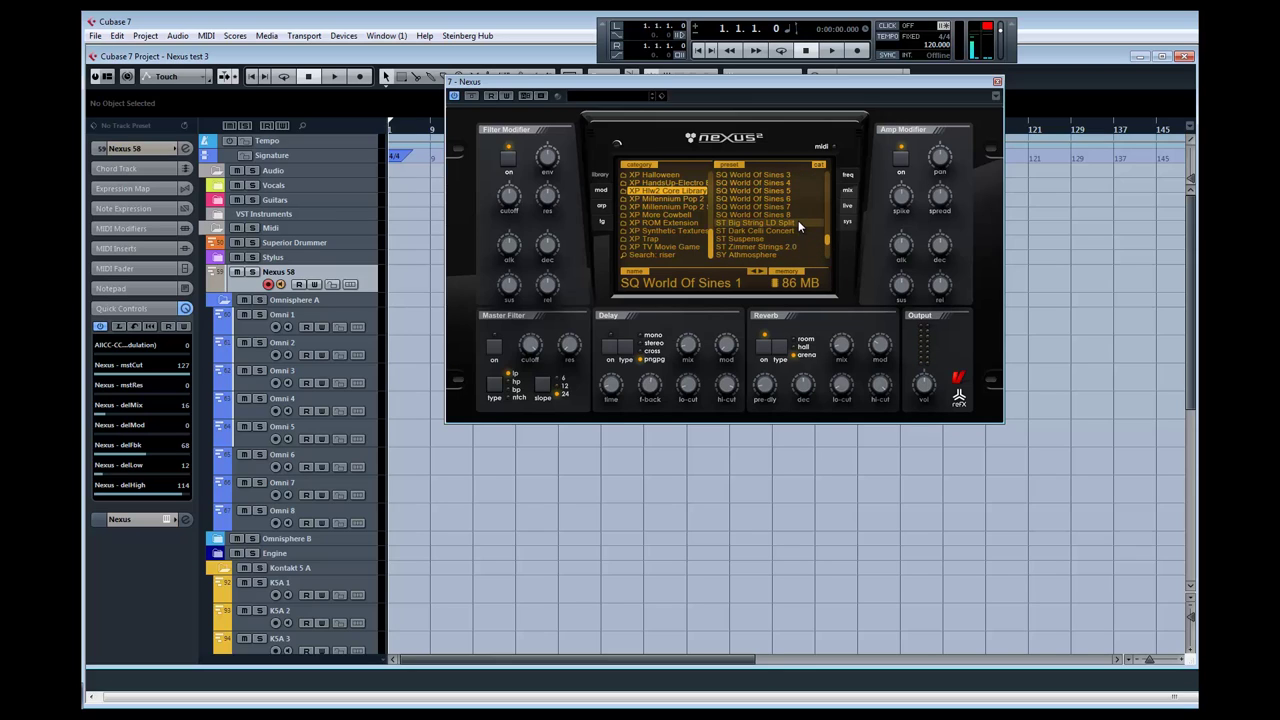
{"action": "left_click", "coordinate": [797, 220]}
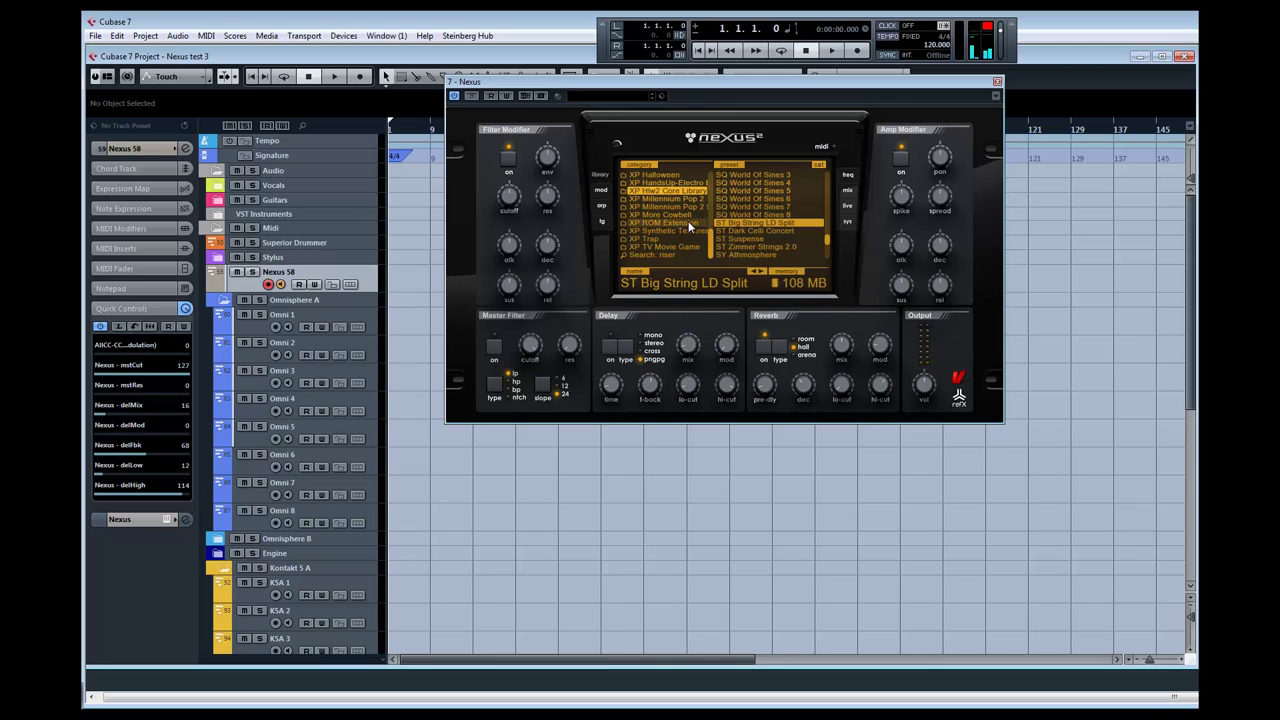
Set the first, third, fifth and sixth modulation matrix sources of ST Big String LD Split to -mw
{"action": "left_click", "coordinate": [602, 194]}
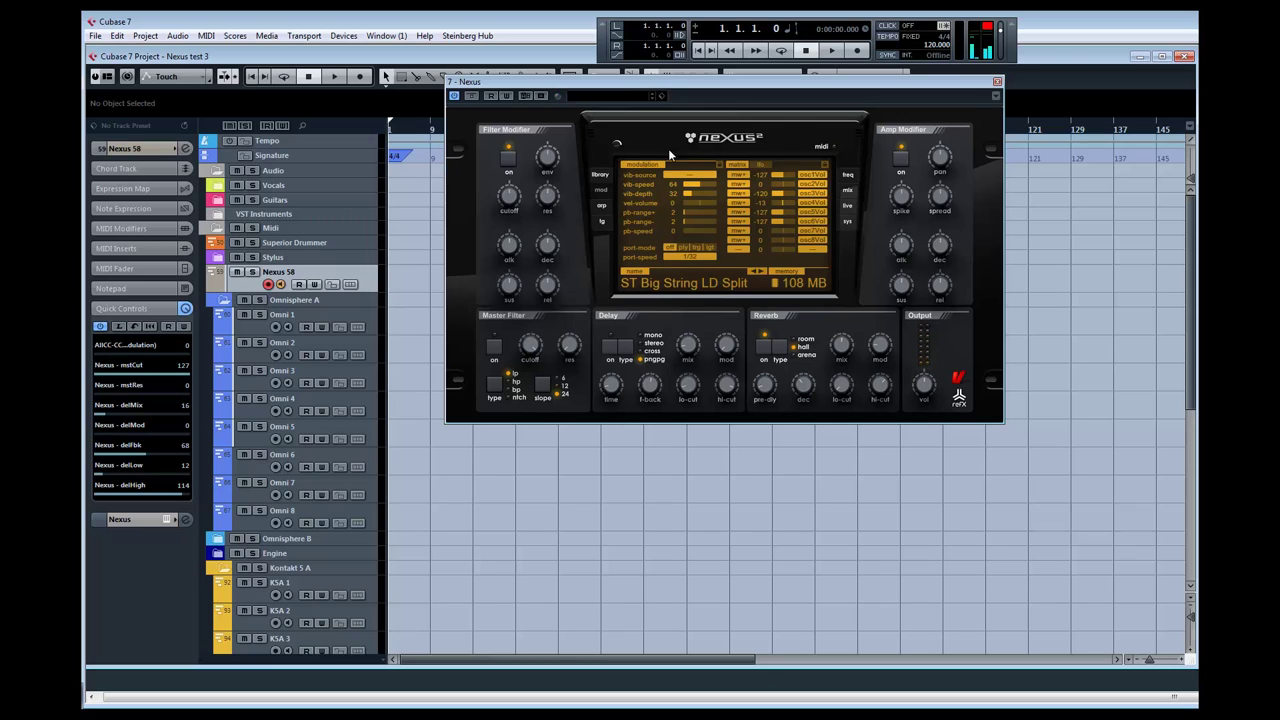
{"action": "left_click", "coordinate": [742, 184]}
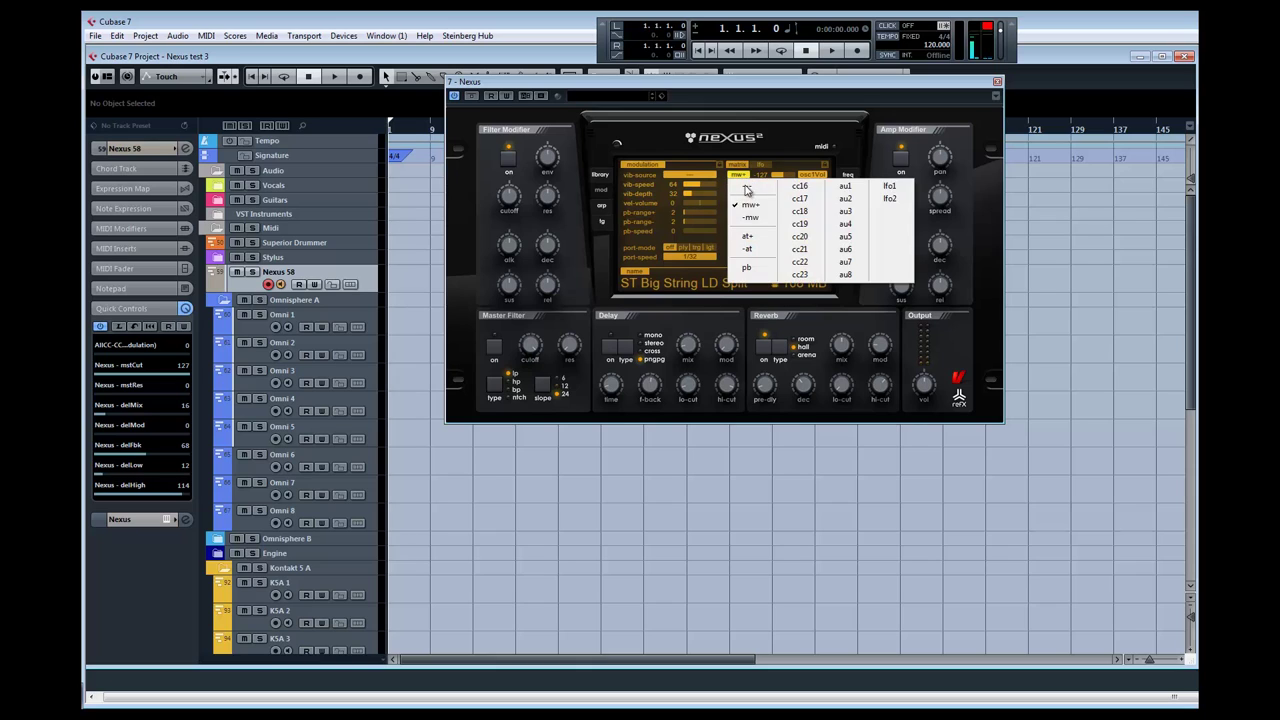
{"action": "left_click", "coordinate": [751, 219]}
{"action": "left_click", "coordinate": [739, 193]}
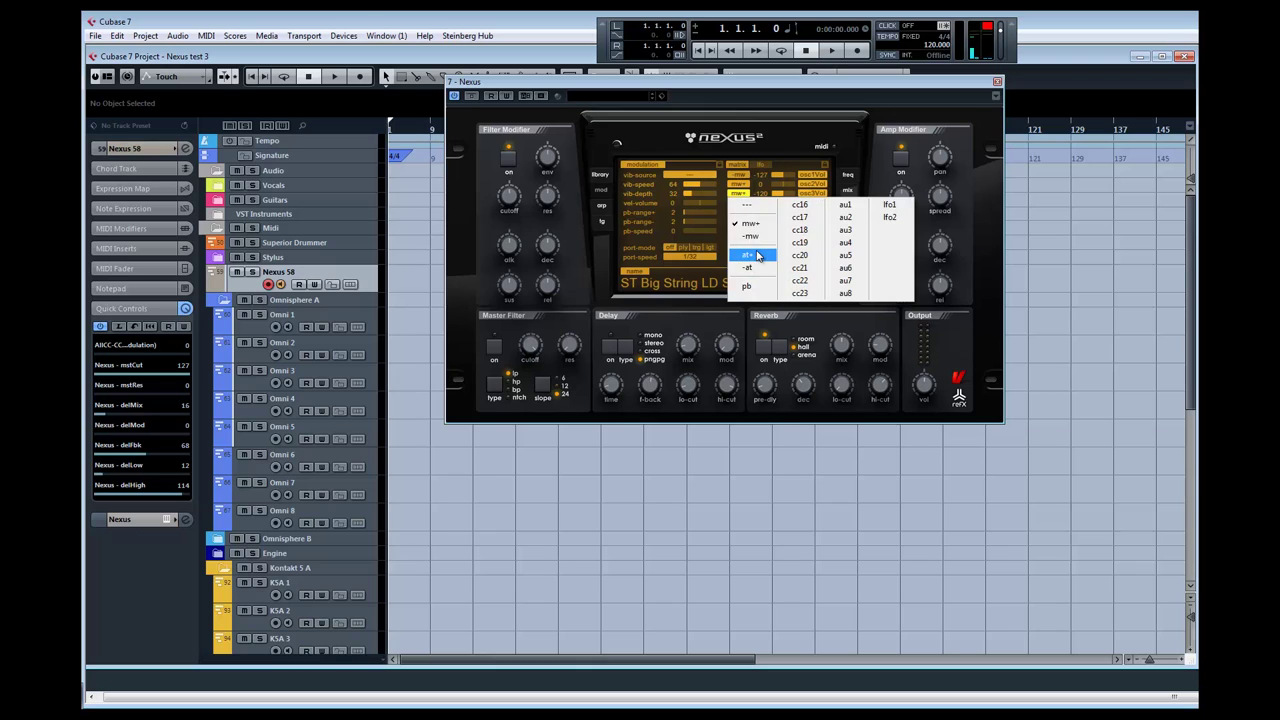
{"action": "left_click", "coordinate": [752, 236]}
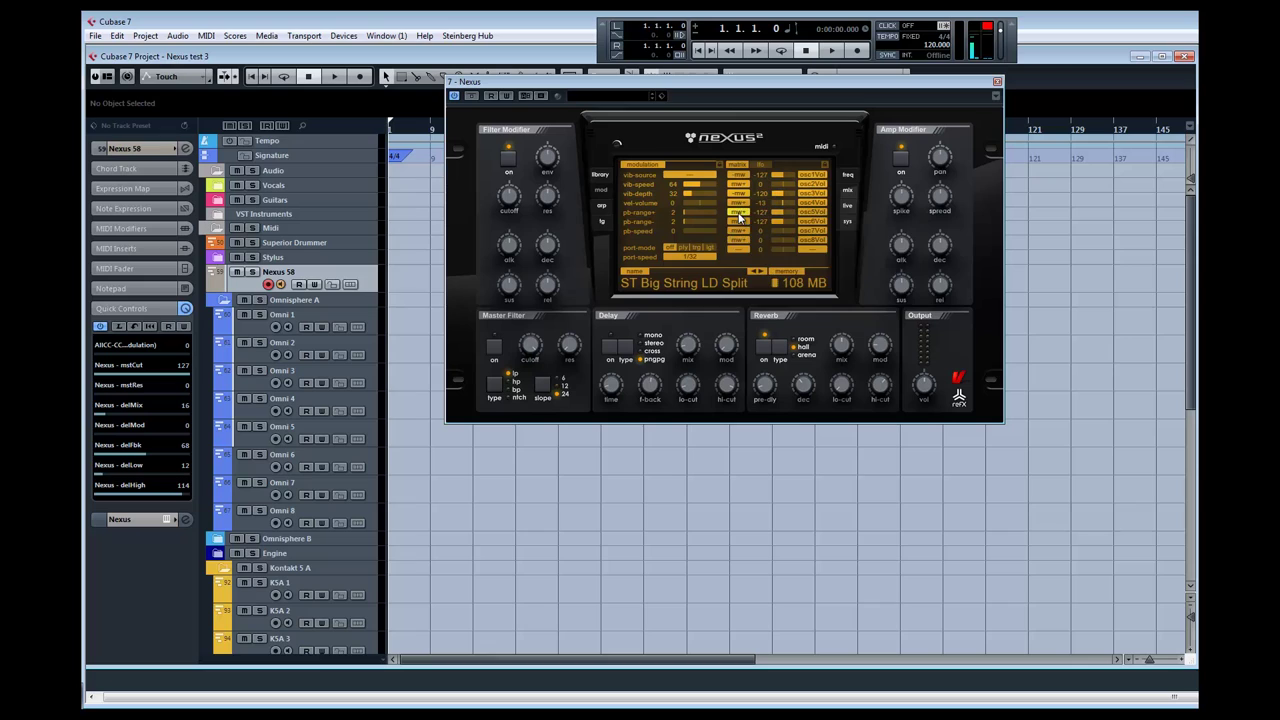
{"action": "left_click", "coordinate": [739, 212]}
{"action": "left_click", "coordinate": [751, 255]}
{"action": "left_click", "coordinate": [739, 221]}
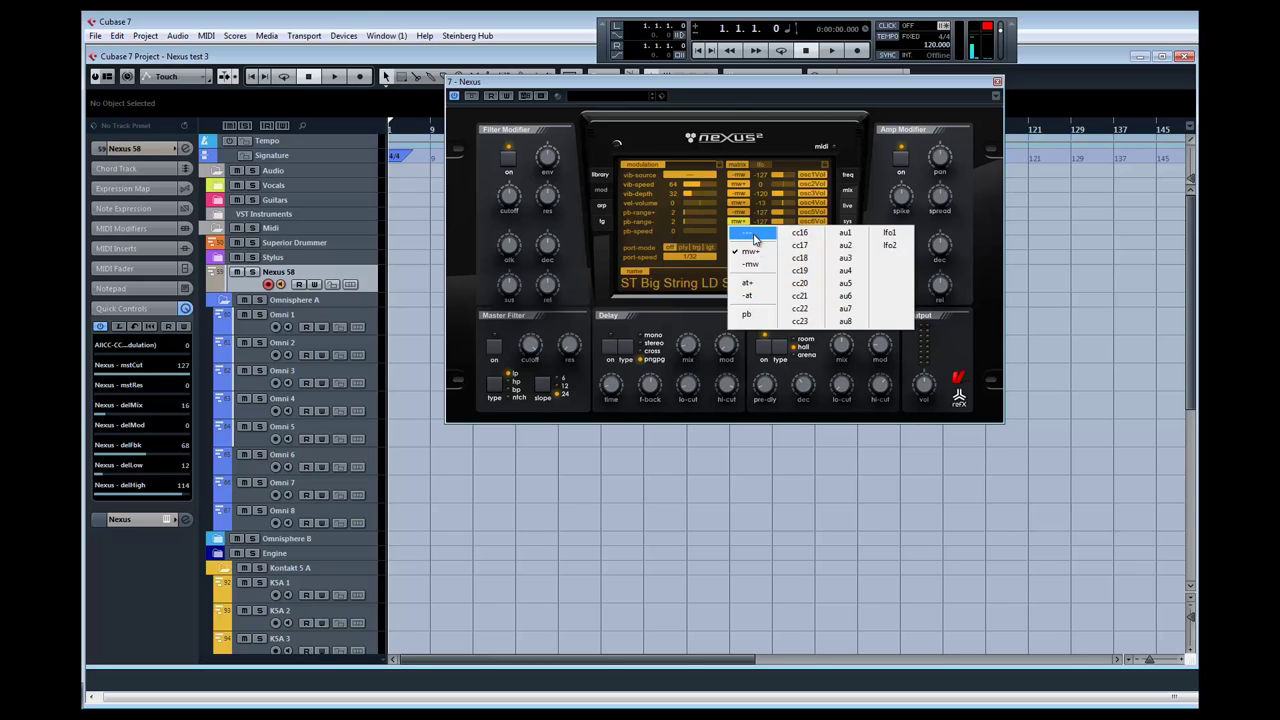
{"action": "left_click", "coordinate": [758, 266]}
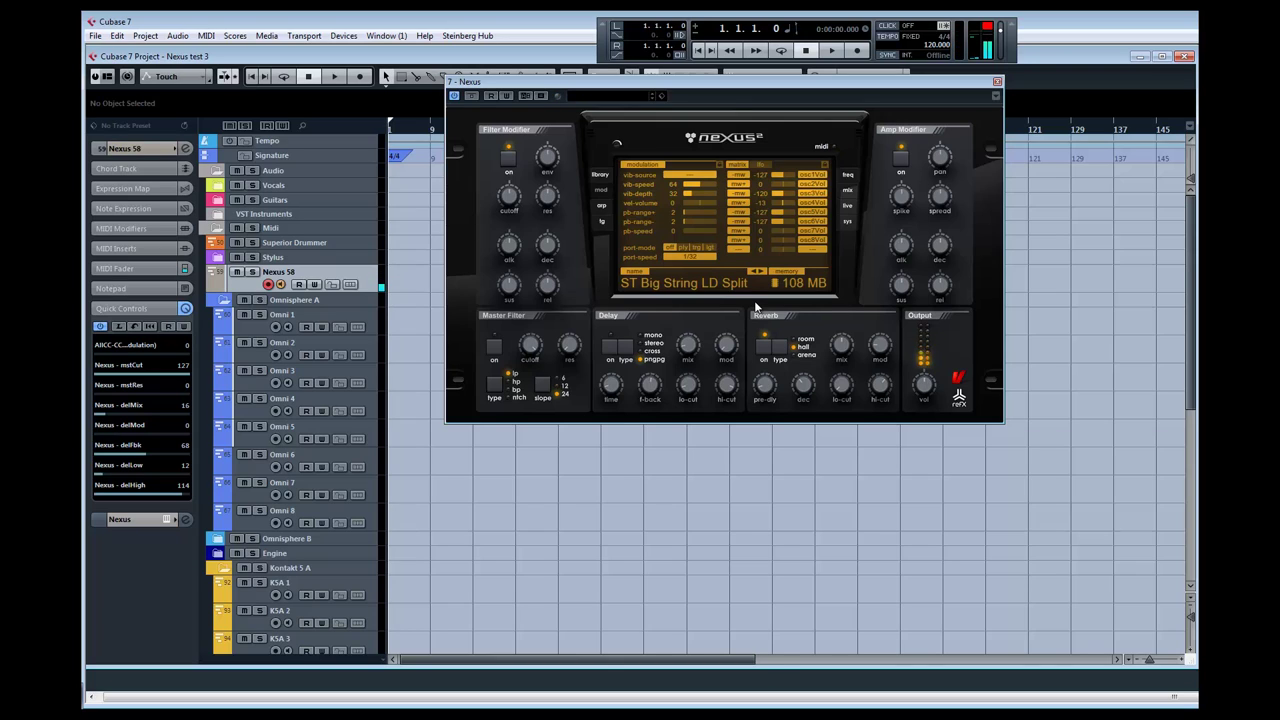
Return to the preset library and audition the string presets ST Suspense and ST Zimmer Strings 2.0
{"action": "left_click", "coordinate": [600, 174]}
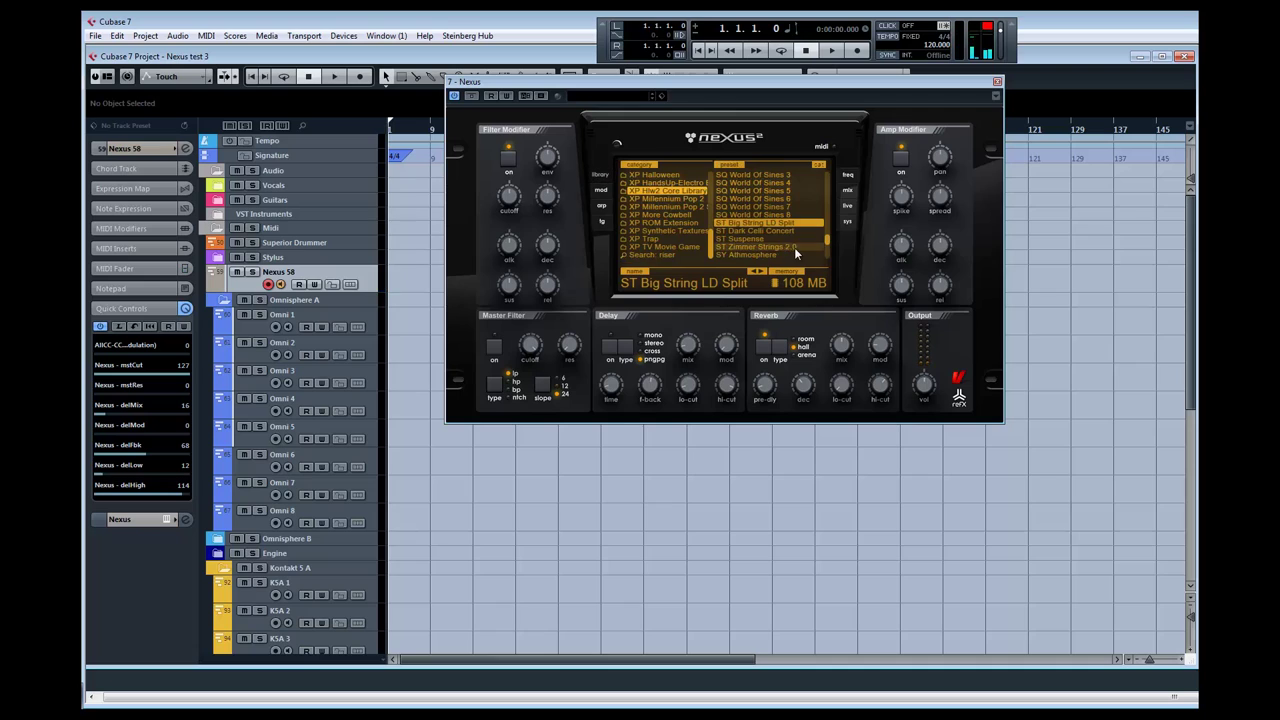
{"action": "left_click", "coordinate": [776, 238]}
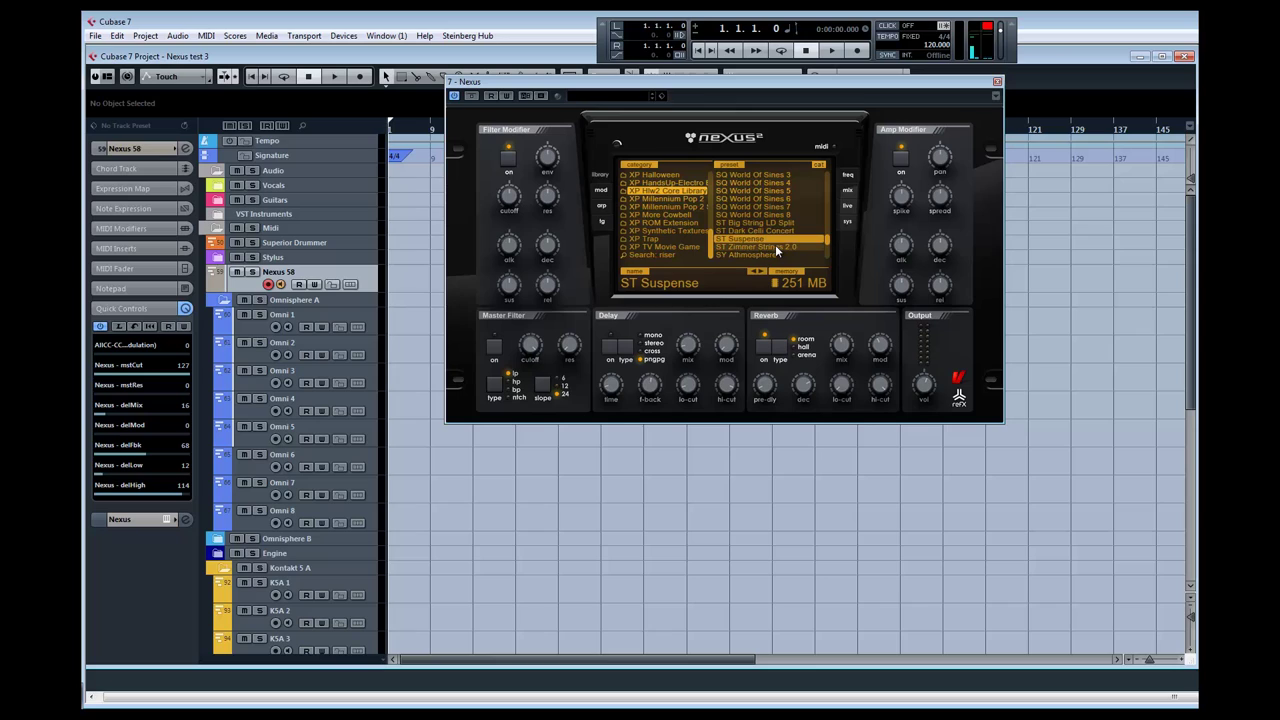
{"action": "left_click", "coordinate": [776, 247]}
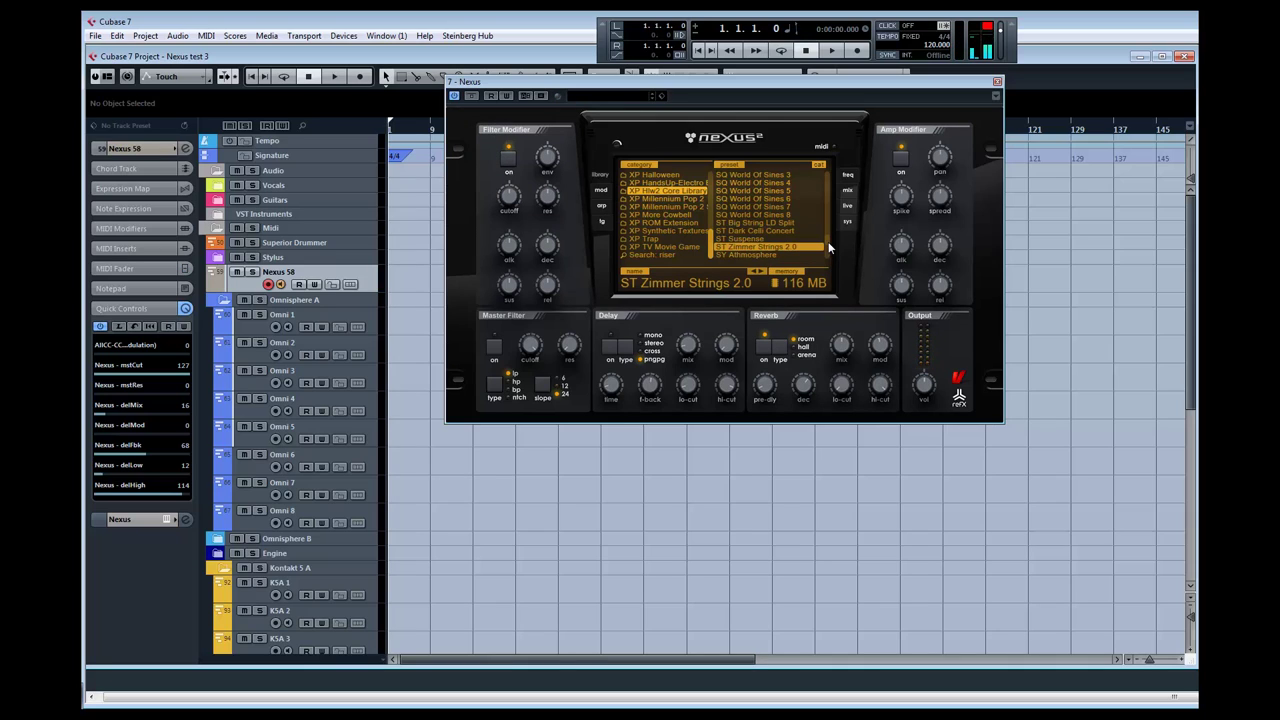
Browse to the SY synth presets and audition SY HarpoVibroPiano and SY Fantasiano
{"action": "left_click_drag", "start_coordinate": [828, 246], "coordinate": [828, 250]}
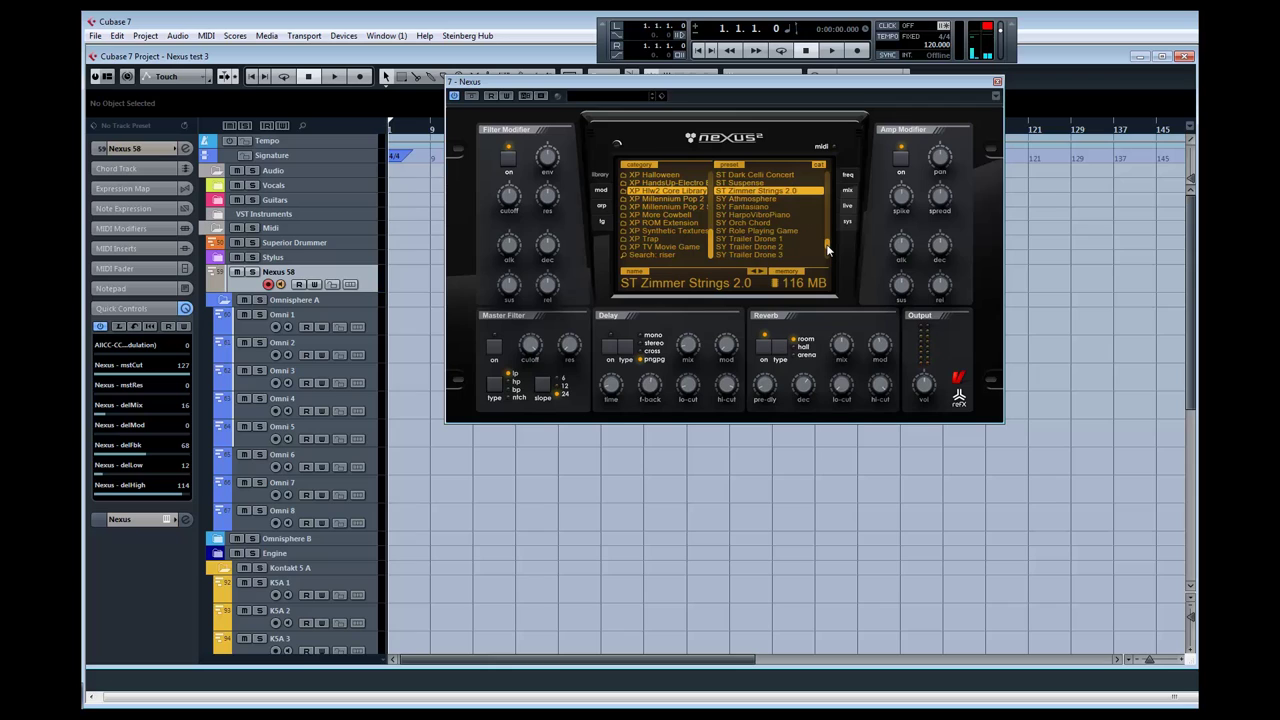
{"action": "scroll", "coordinate": [826, 248], "scroll_direction": "down", "scroll_amount": 1}
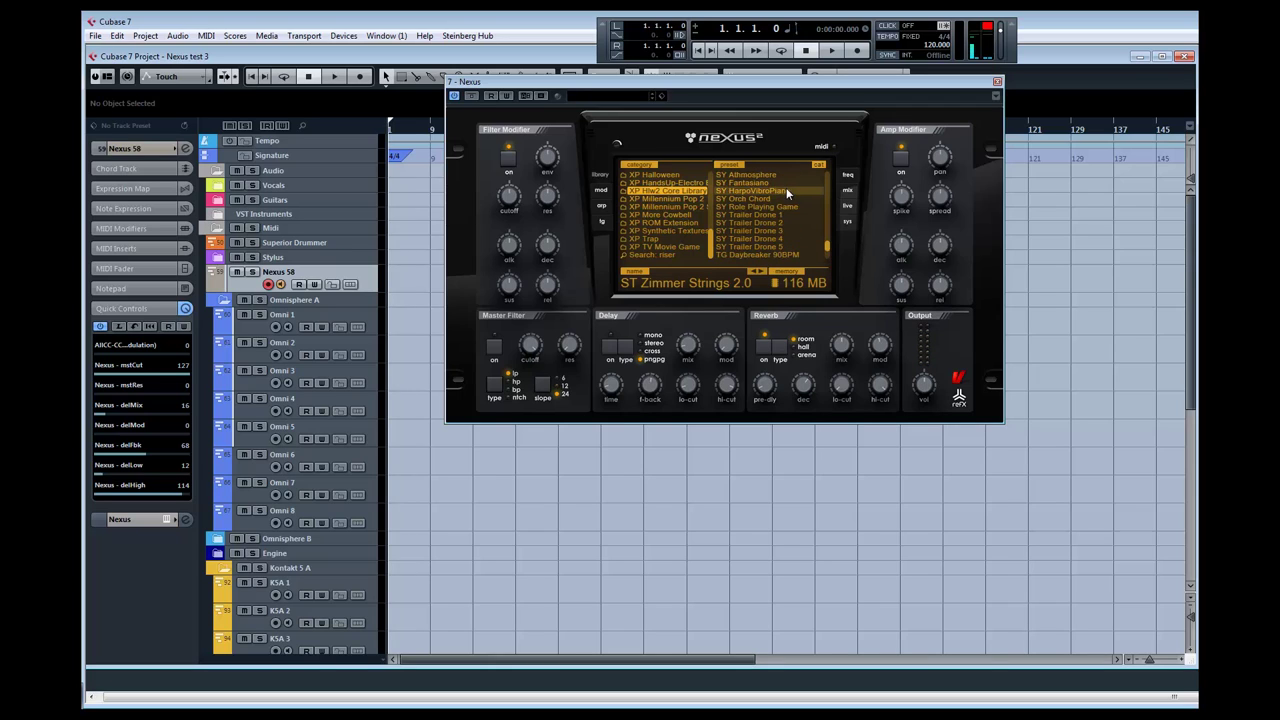
{"action": "left_click", "coordinate": [786, 190]}
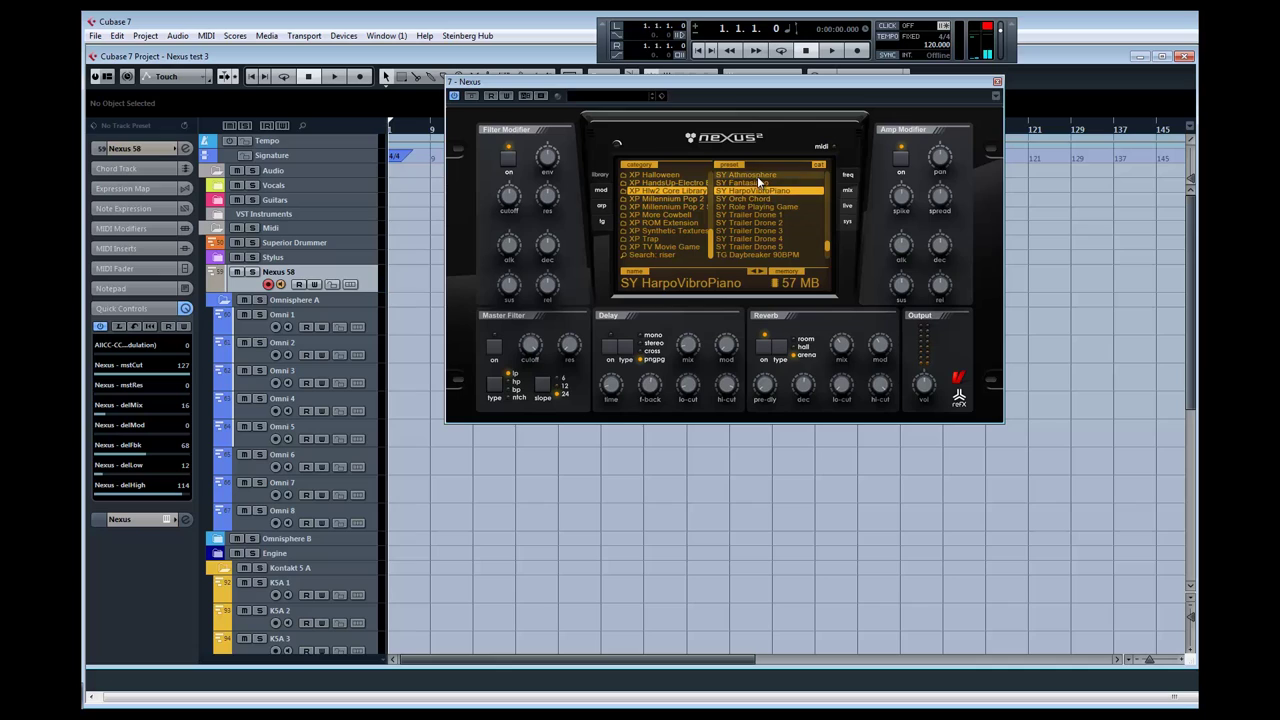
{"action": "left_click", "coordinate": [757, 181]}
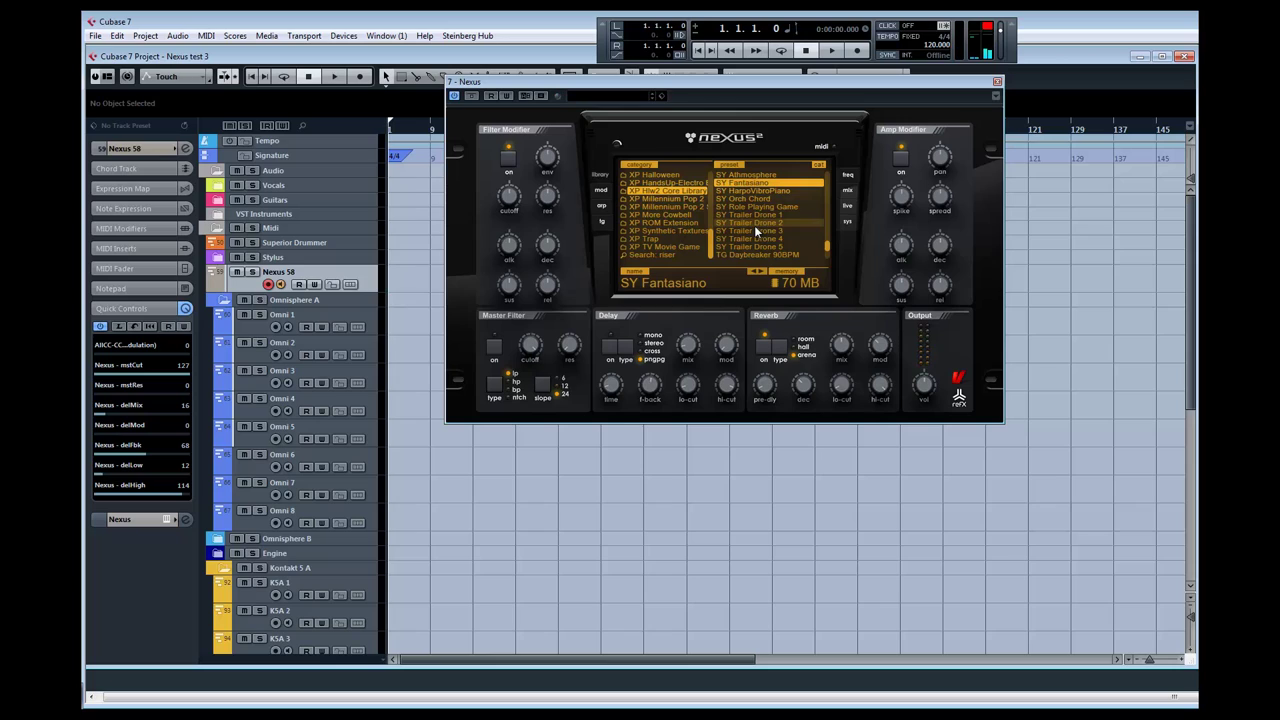
Audition SY Trailer Drone 1 and SY Trailer Drone 2, and load TG Daybreaker 90BPM
{"action": "left_click", "coordinate": [808, 214]}
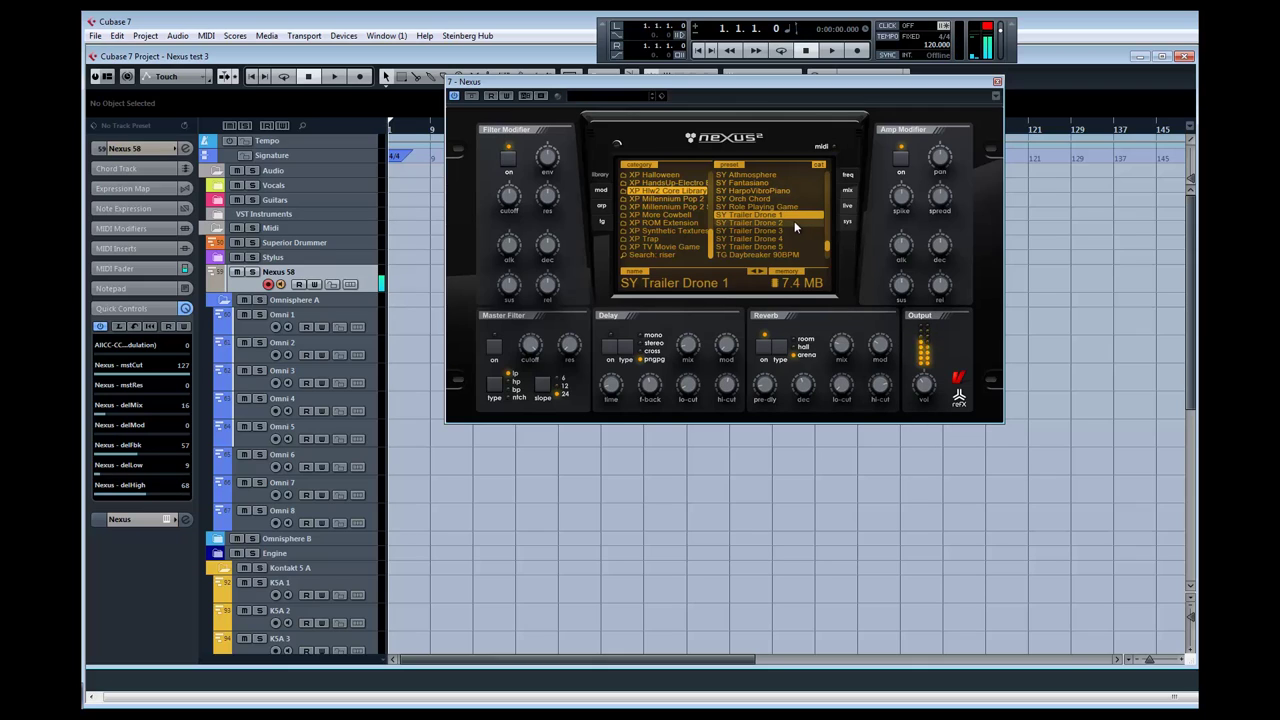
{"action": "left_click", "coordinate": [785, 222]}
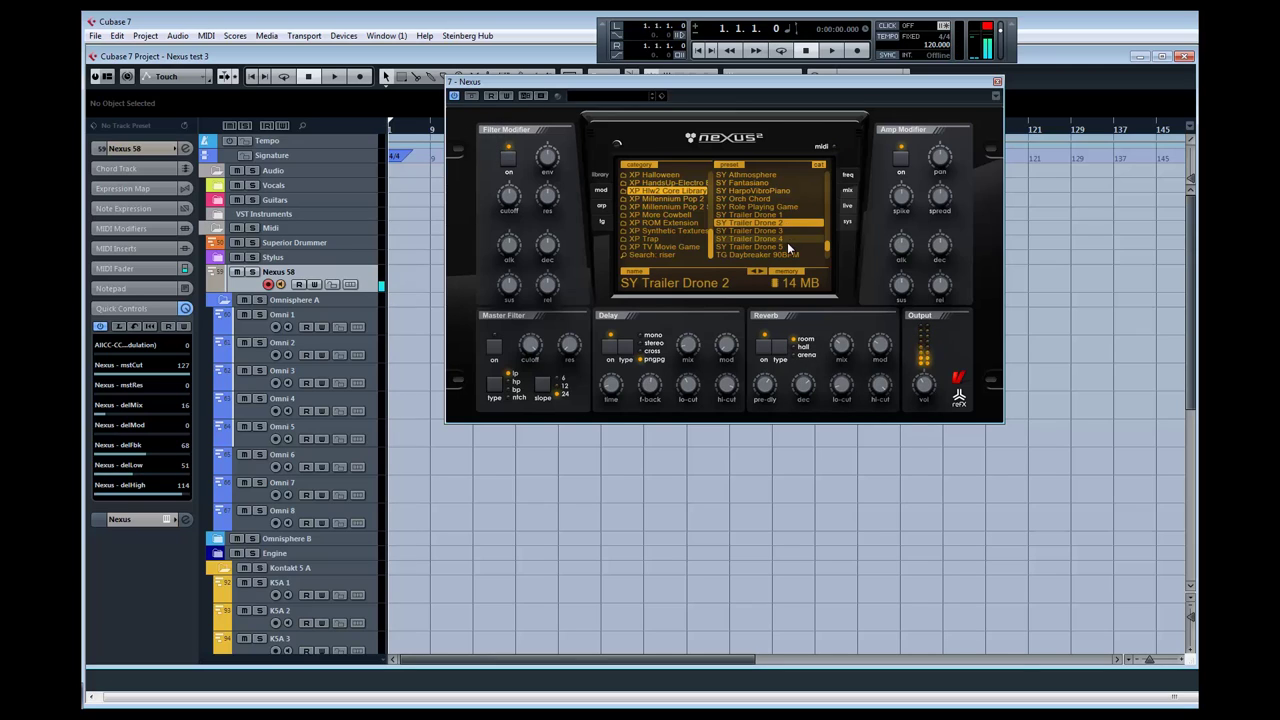
{"action": "left_click", "coordinate": [791, 256]}
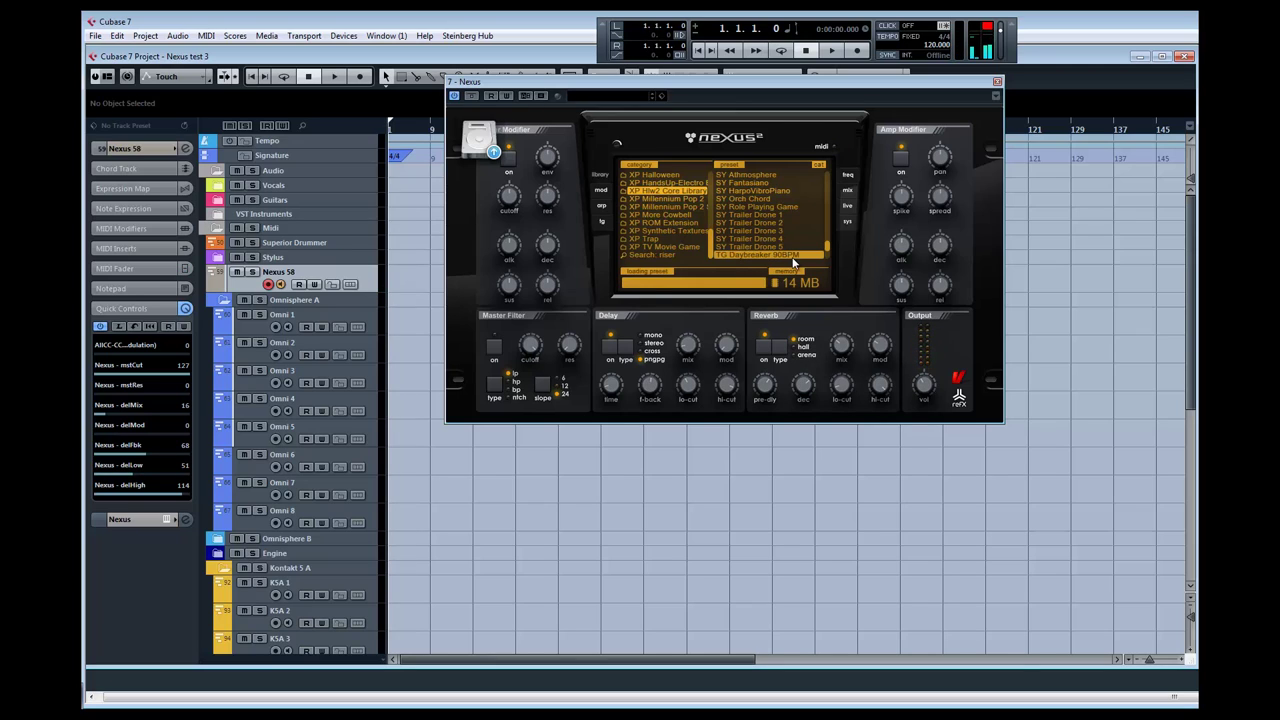
Audition the VO presets Angels Sing, Choir & Strings from Hell, FrankfurtChoir 1 Ah, Gigantic Choir and Sopranist Solo
{"action": "scroll", "coordinate": [825, 252], "scroll_direction": "down", "scroll_amount": 3}
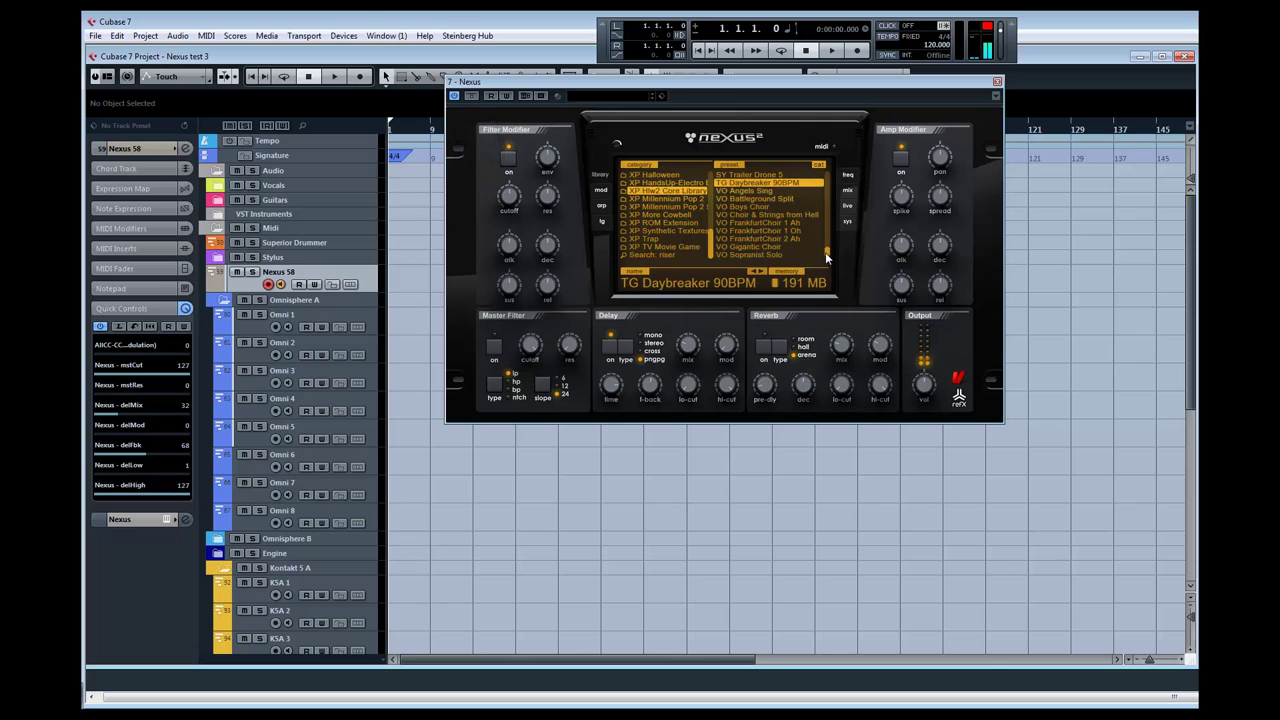
{"action": "left_click", "coordinate": [762, 190]}
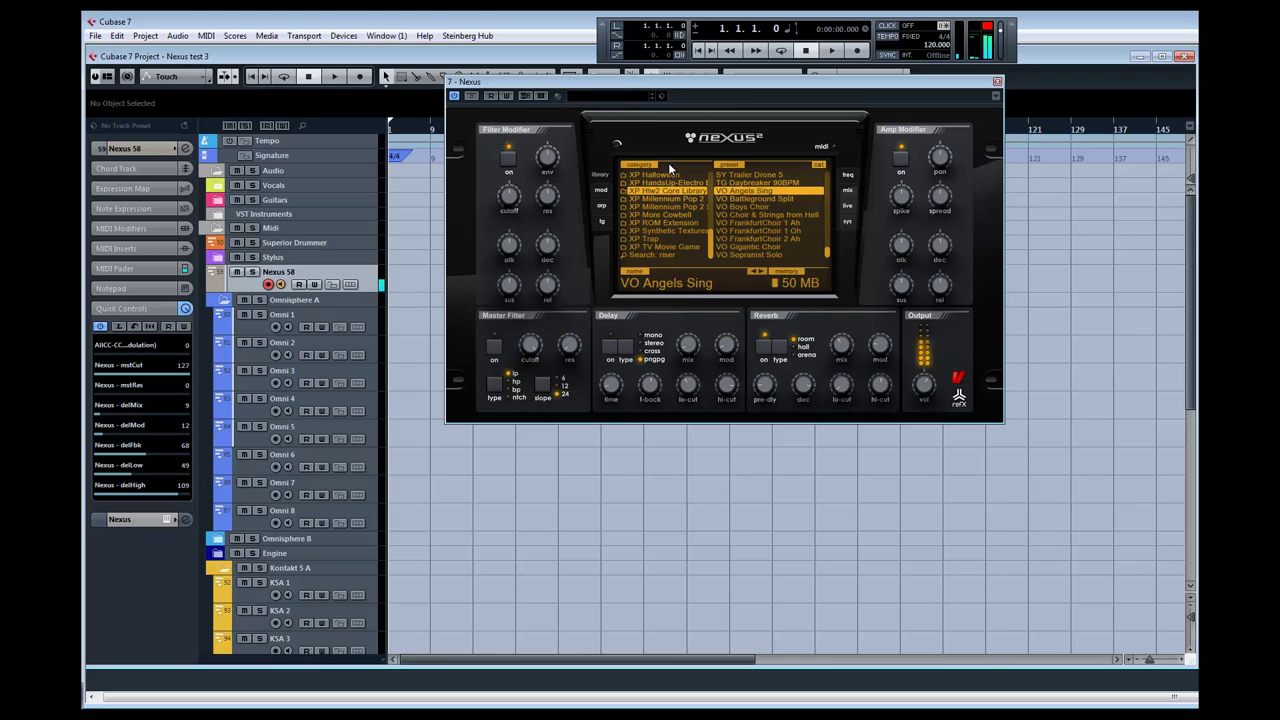
{"action": "left_click", "coordinate": [781, 214]}
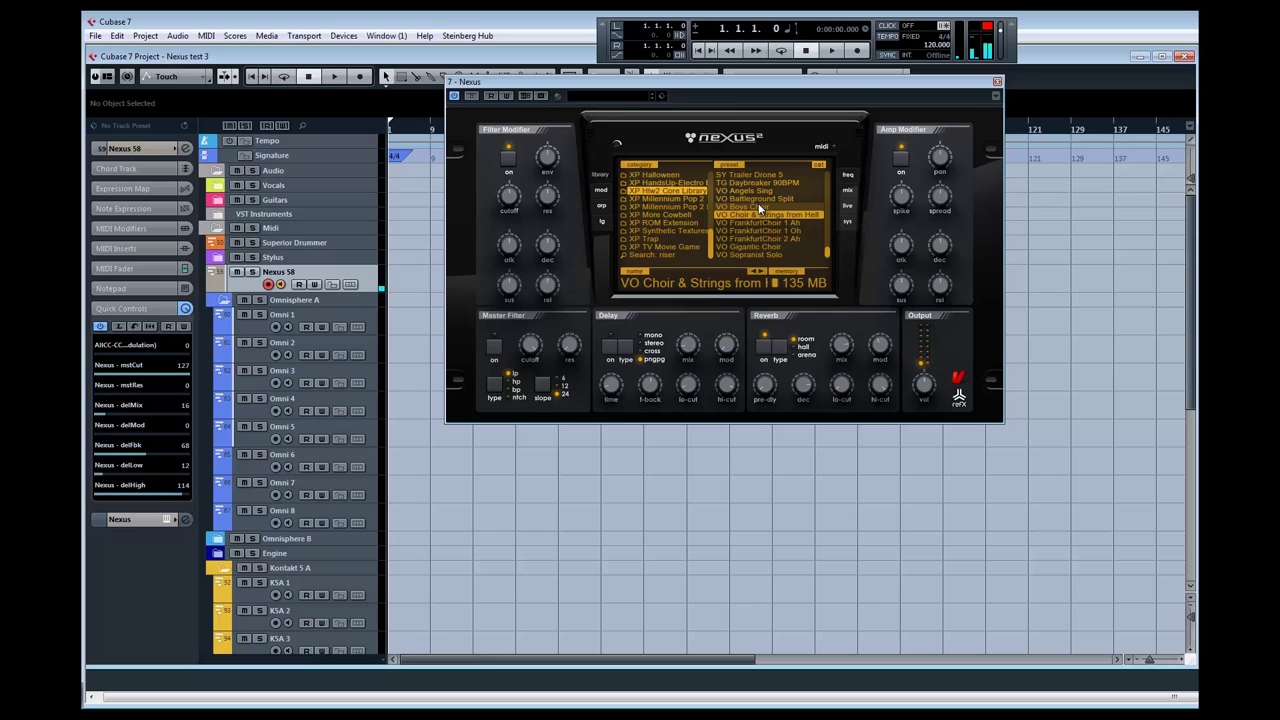
{"action": "left_click", "coordinate": [768, 221]}
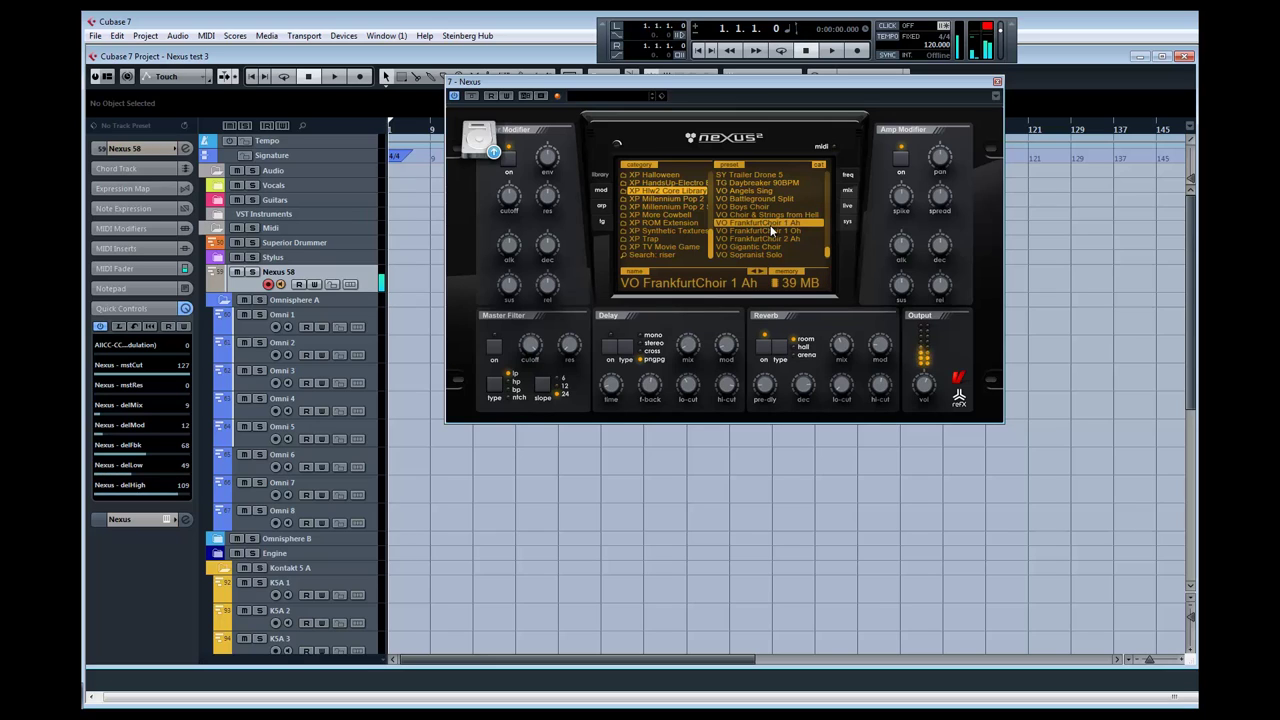
{"action": "left_click", "coordinate": [765, 246]}
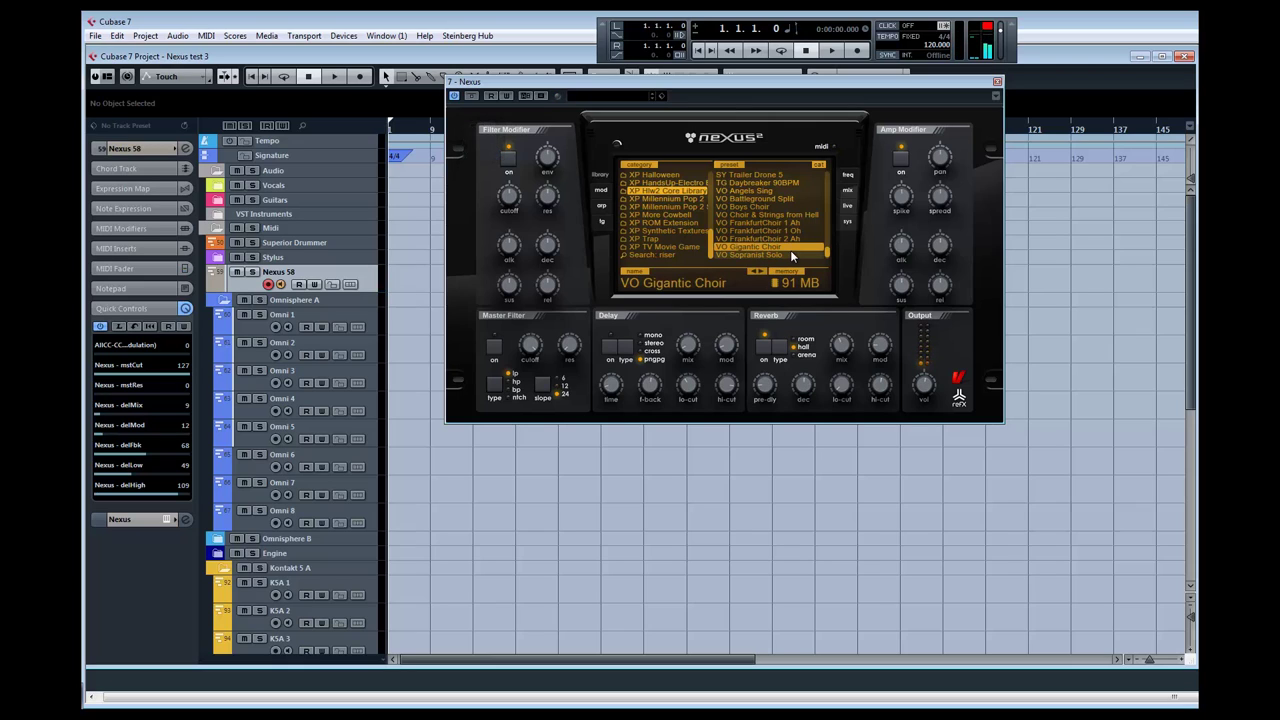
{"action": "left_click", "coordinate": [789, 254]}
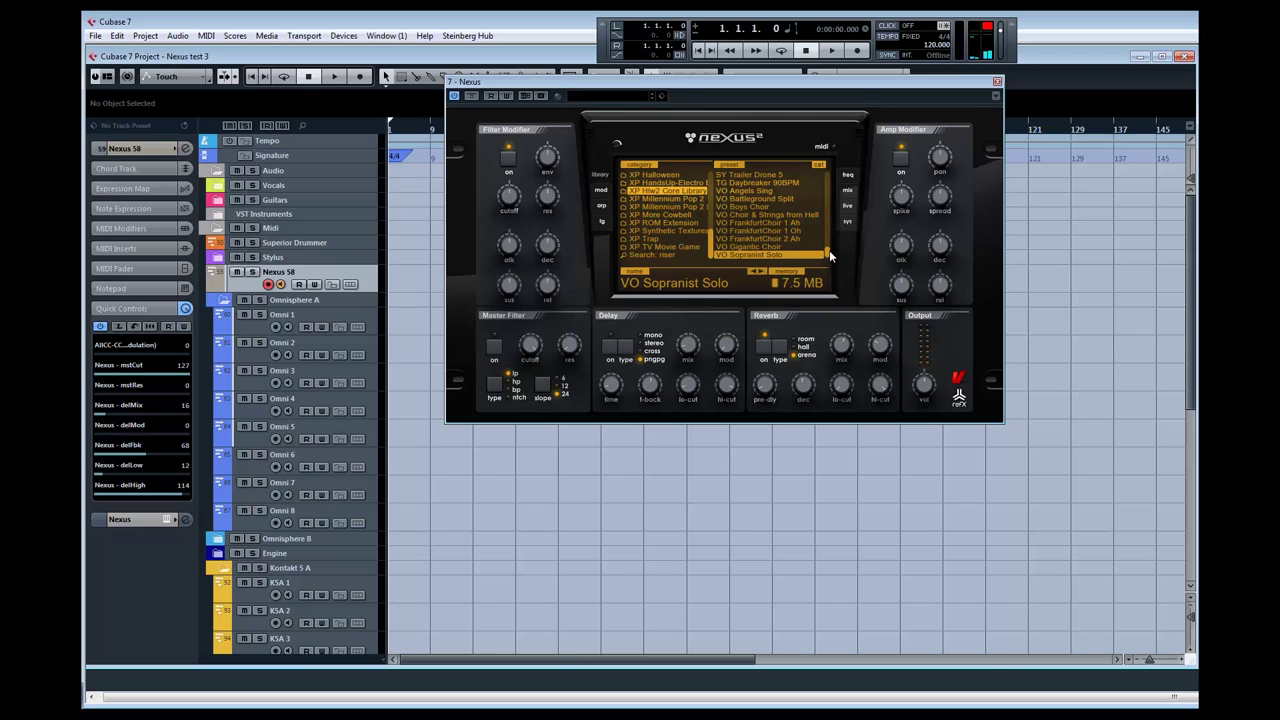
Audition the presets VO Strings and Choir and WW DblBass + WW Split
{"action": "scroll", "coordinate": [829, 250], "scroll_direction": "down", "scroll_amount": 1}
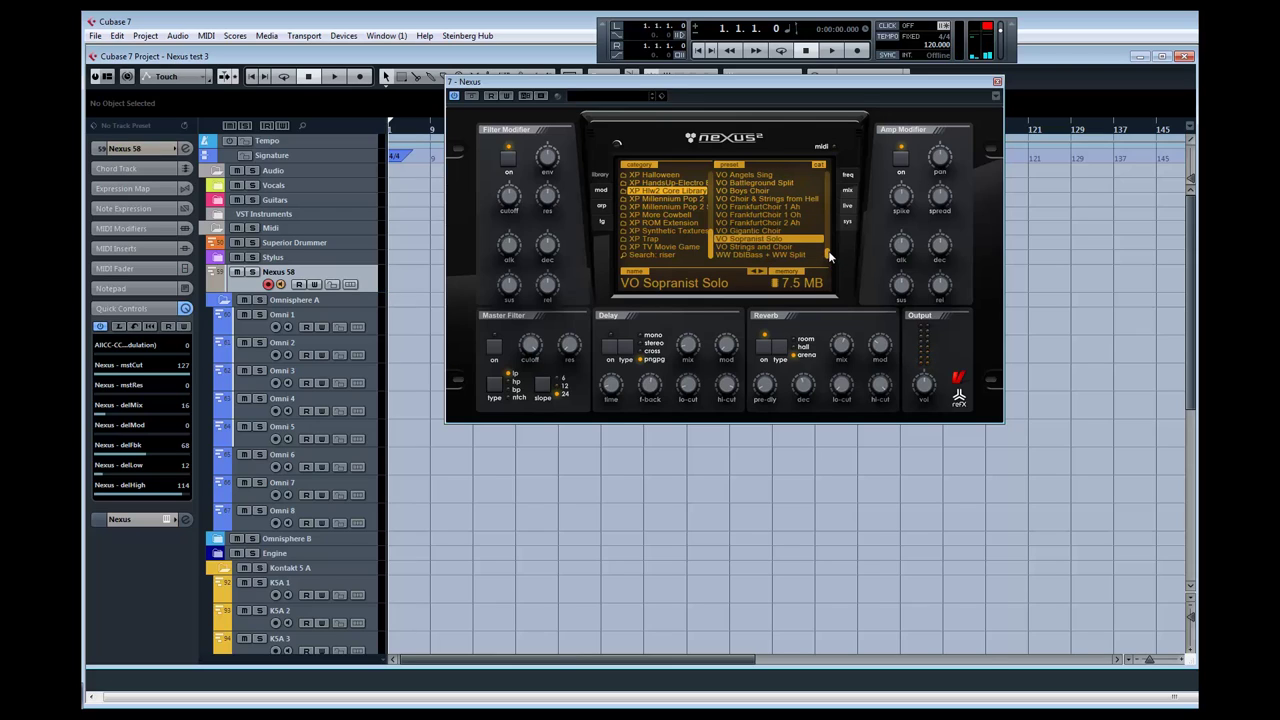
{"action": "left_click", "coordinate": [772, 245]}
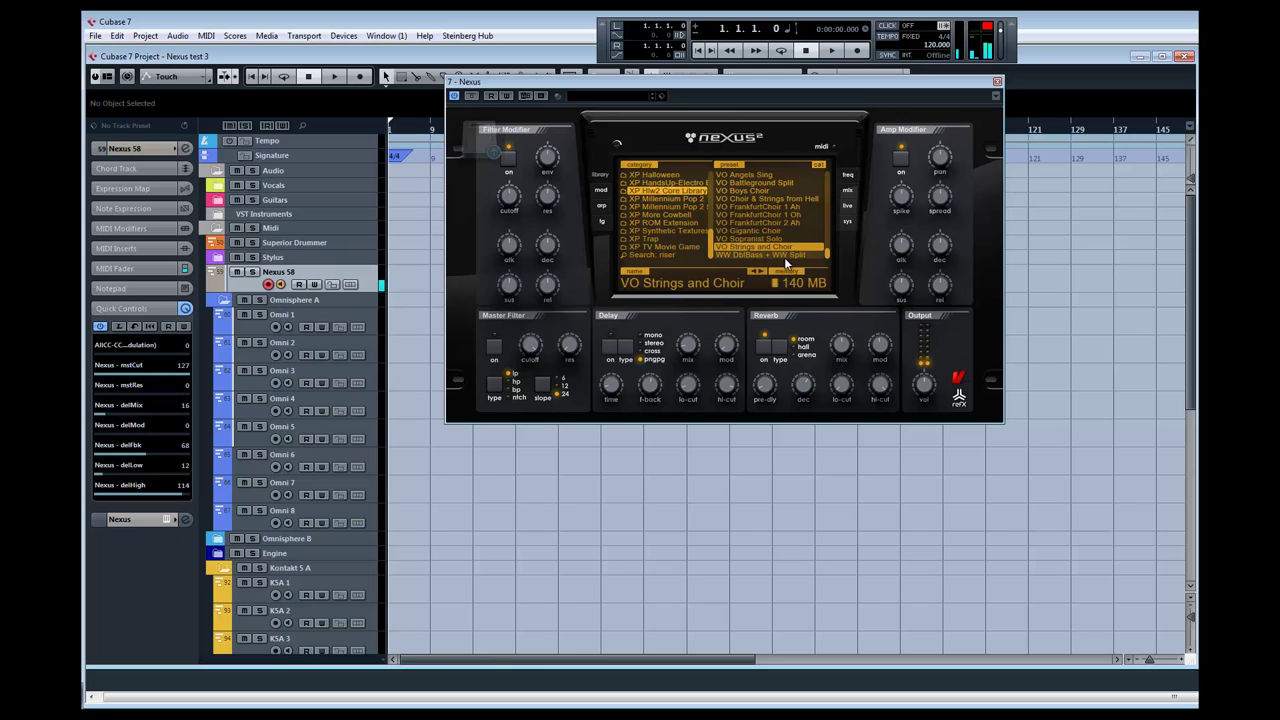
{"action": "left_click", "coordinate": [782, 255]}
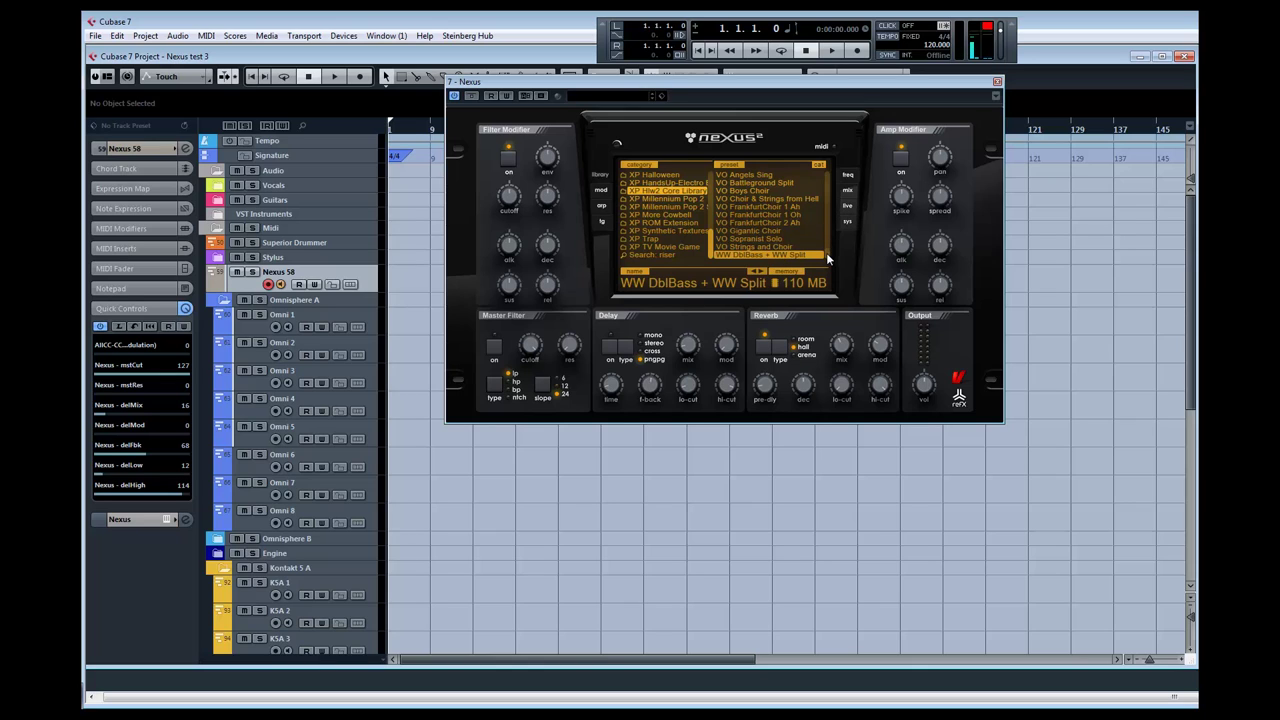
Browse back to the OC orchestral presets and audition OC Tutti Staccatissimo and OC Tutti Orchestra PP-FF
{"action": "left_click_drag", "start_coordinate": [827, 258], "coordinate": [830, 190]}
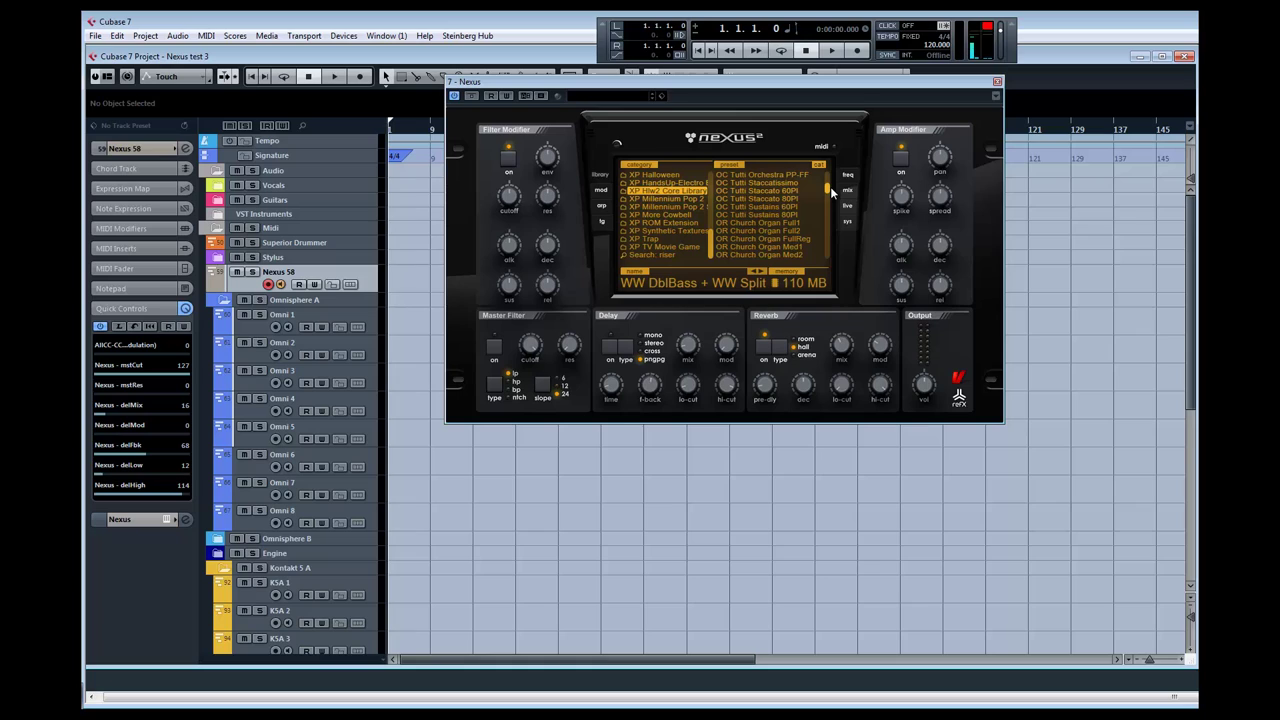
{"action": "left_click_drag", "start_coordinate": [830, 186], "coordinate": [829, 160]}
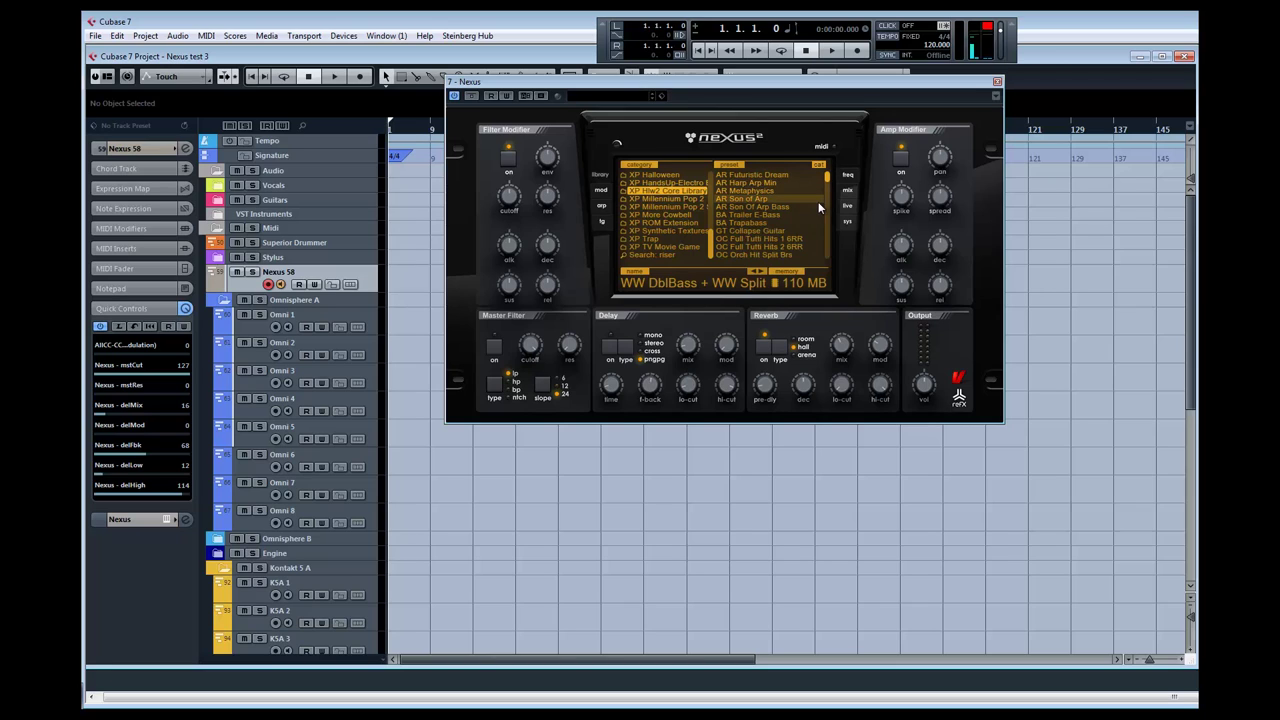
{"action": "mouse_move", "coordinate": [827, 178]}
{"action": "left_mouse_down"}
{"action": "mouse_move", "coordinate": [827, 208]}
{"action": "mouse_move", "coordinate": [830, 186]}
{"action": "left_mouse_up"}
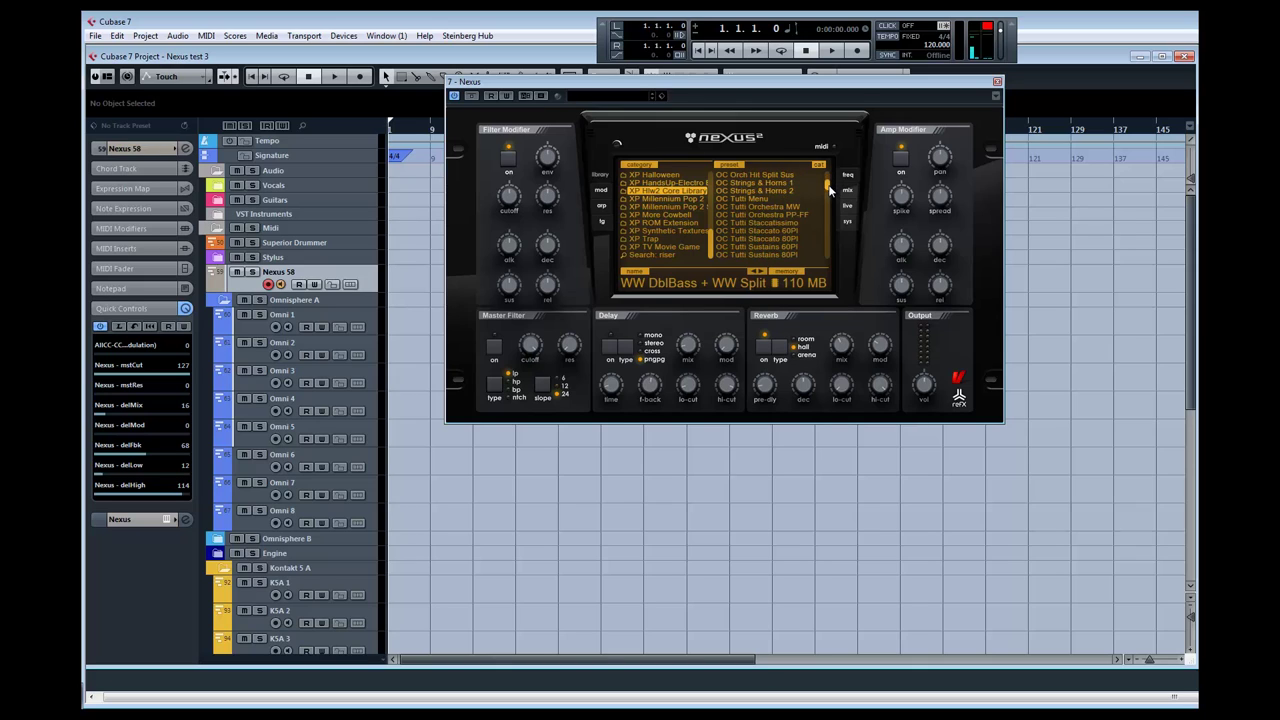
{"action": "left_click", "coordinate": [784, 223]}
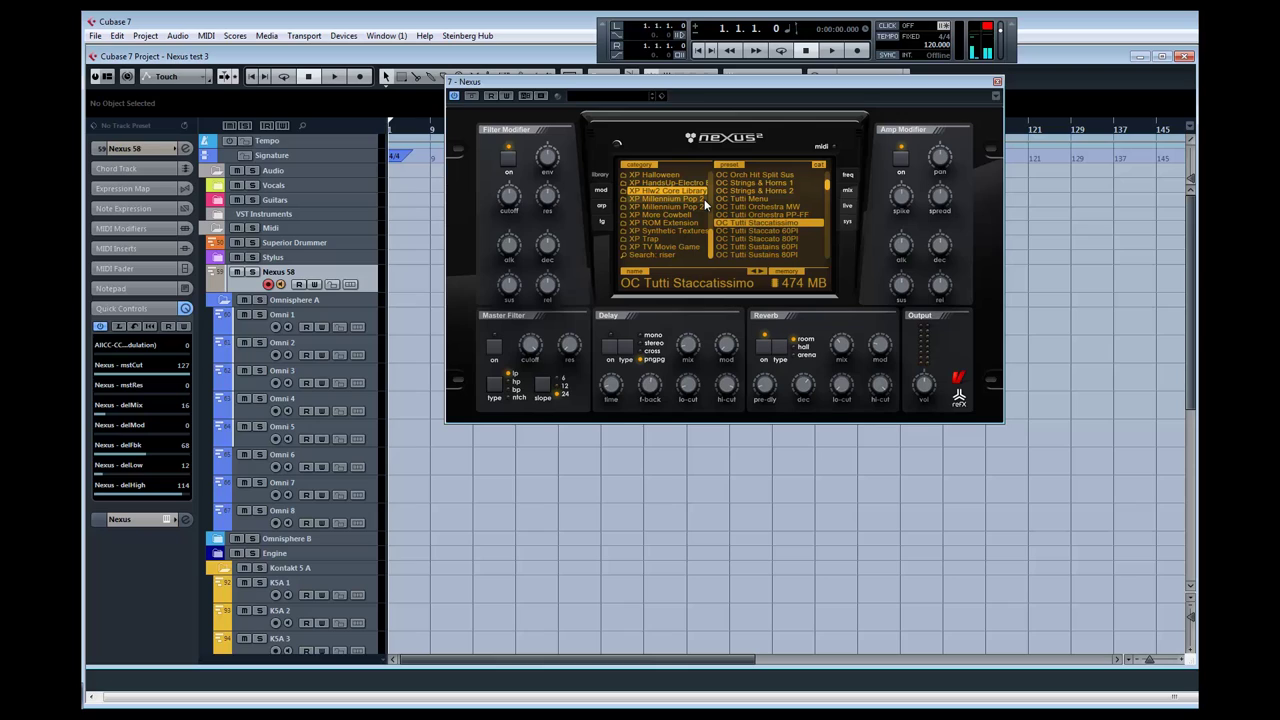
{"action": "left_click", "coordinate": [790, 214]}
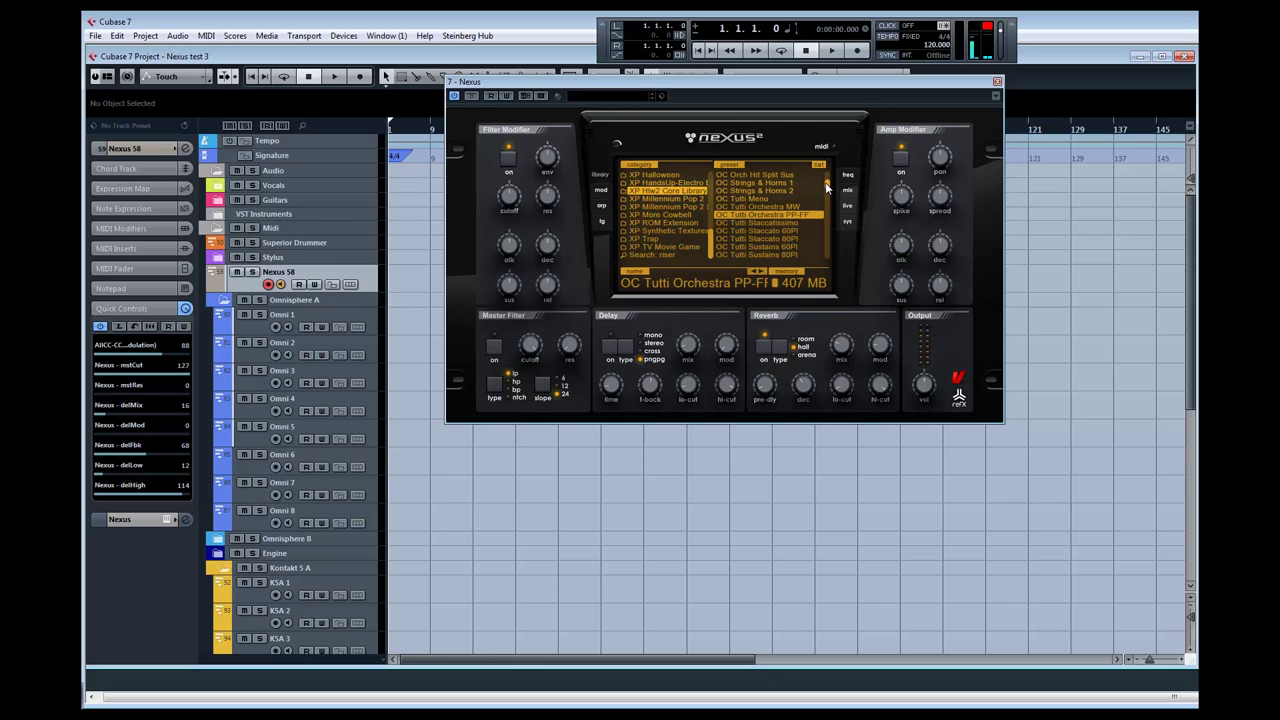
{"action": "scroll", "coordinate": [825, 179], "scroll_direction": "down", "scroll_amount": 3}
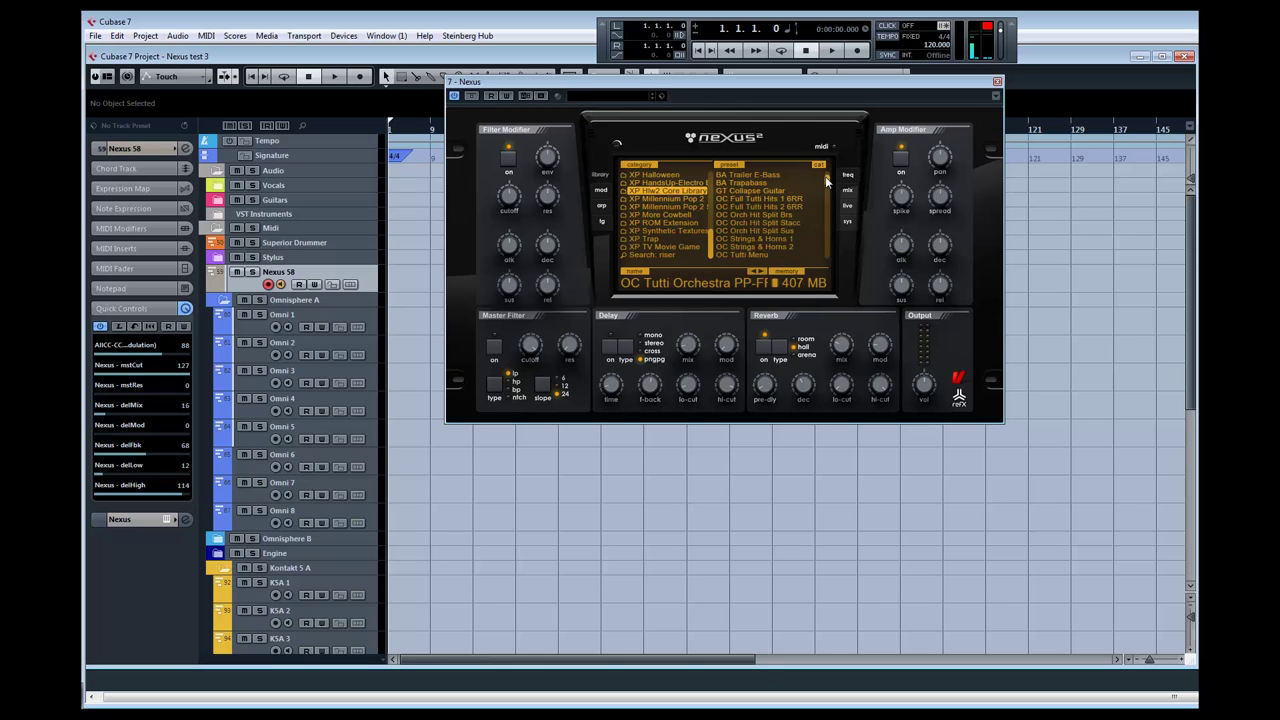
In the second XP Millennium Pop 2 category, audition the AR presets A'la Cote d'Azur Bass, Alpha Horse LD, Amsterdam Bass, Bubblegum LD and Crazy Bear Buzz
{"action": "left_click", "coordinate": [685, 205]}
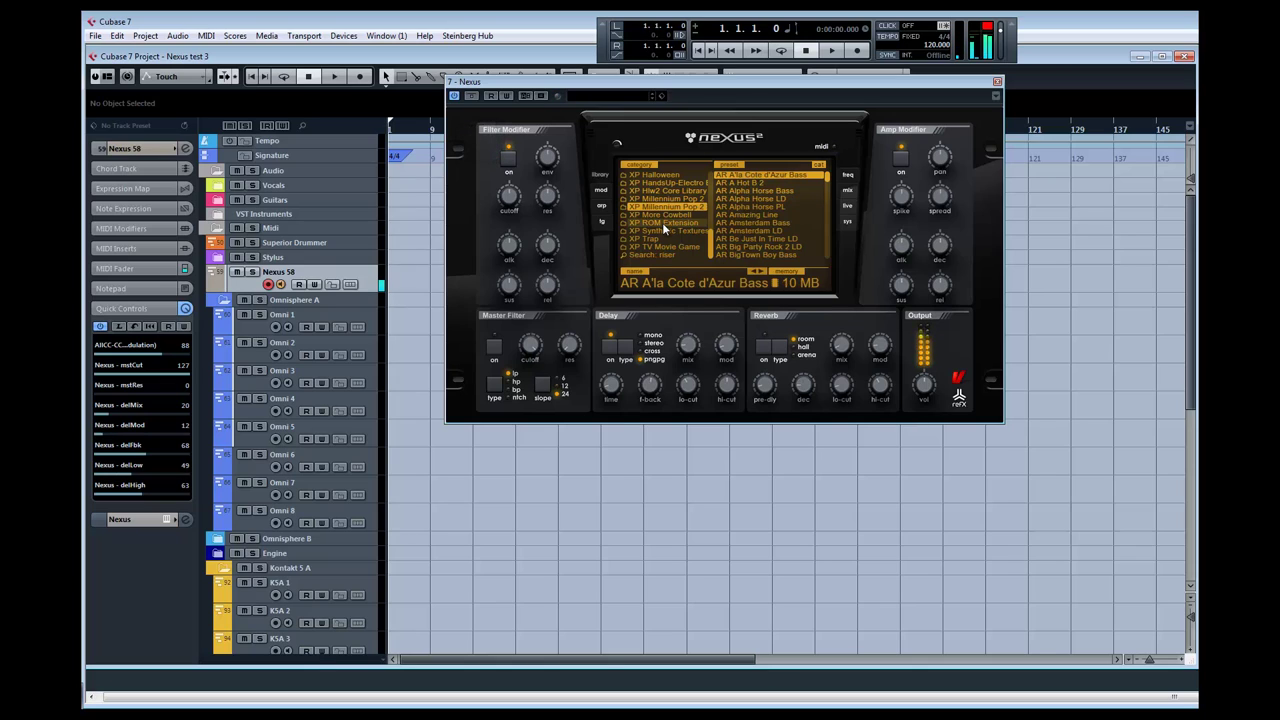
{"action": "left_click", "coordinate": [738, 199]}
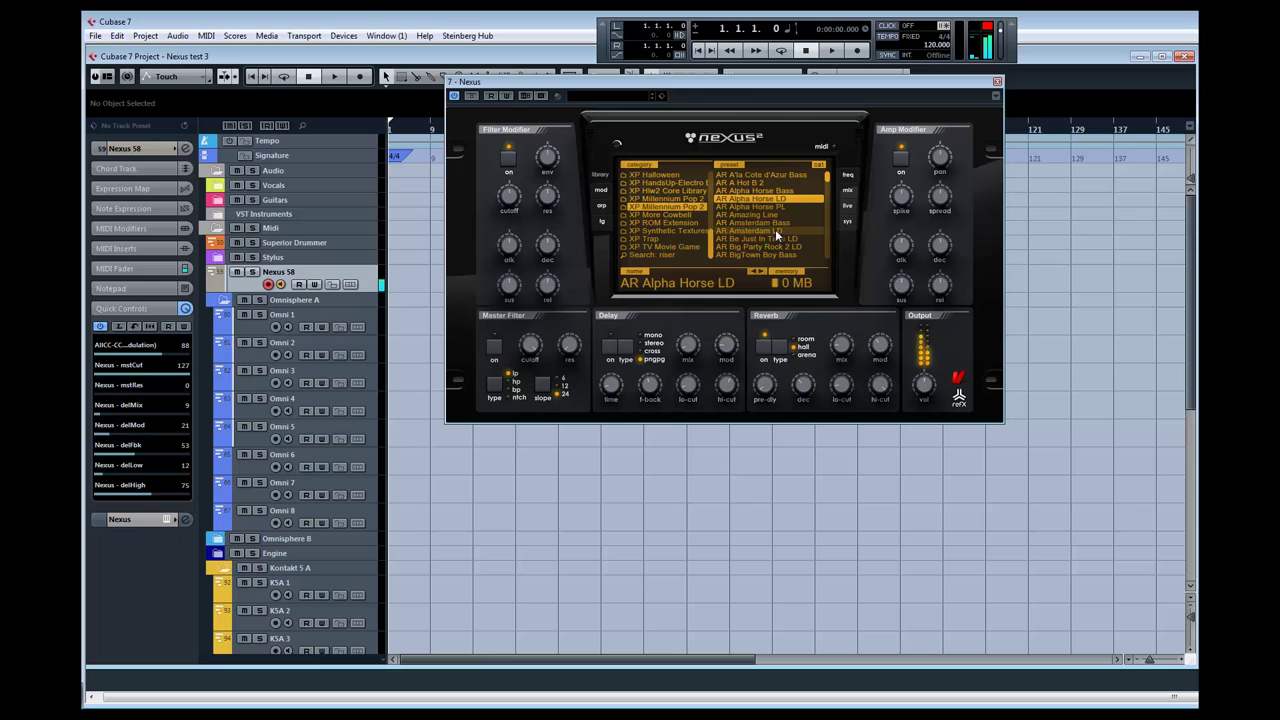
{"action": "left_click", "coordinate": [775, 223]}
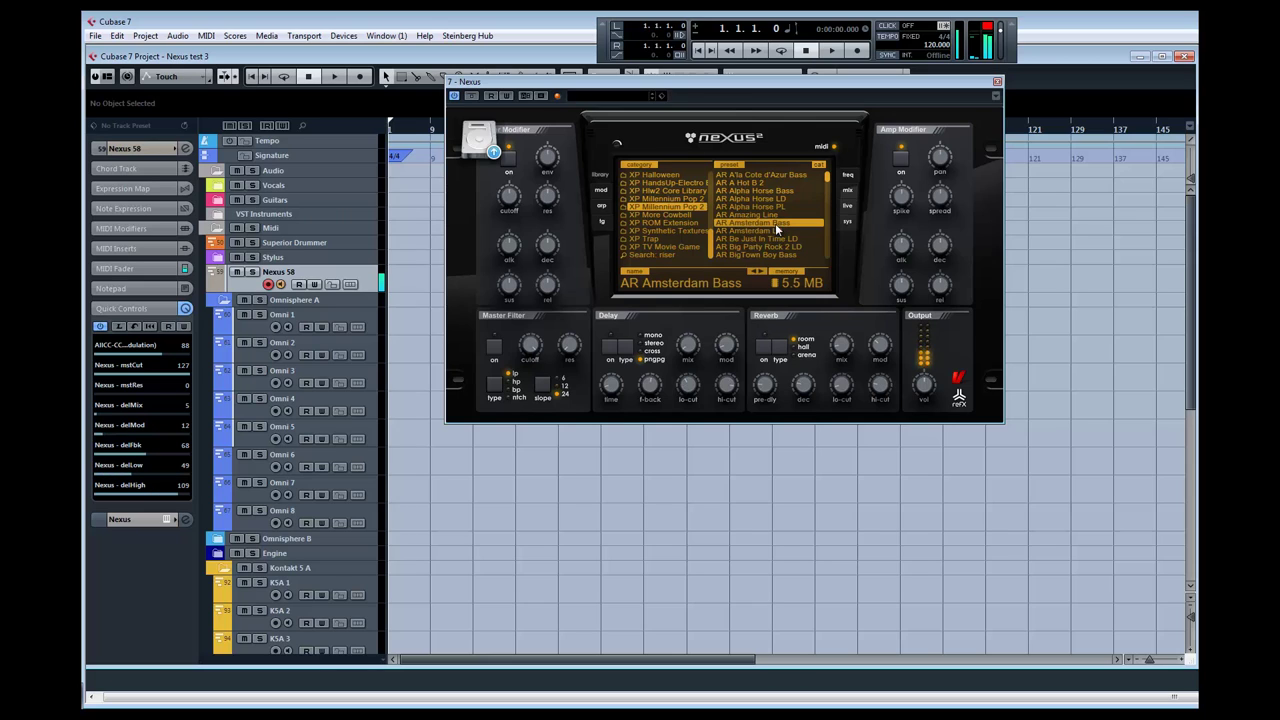
{"action": "scroll", "coordinate": [781, 215], "scroll_direction": "down", "scroll_amount": 2}
{"action": "left_click", "coordinate": [780, 223]}
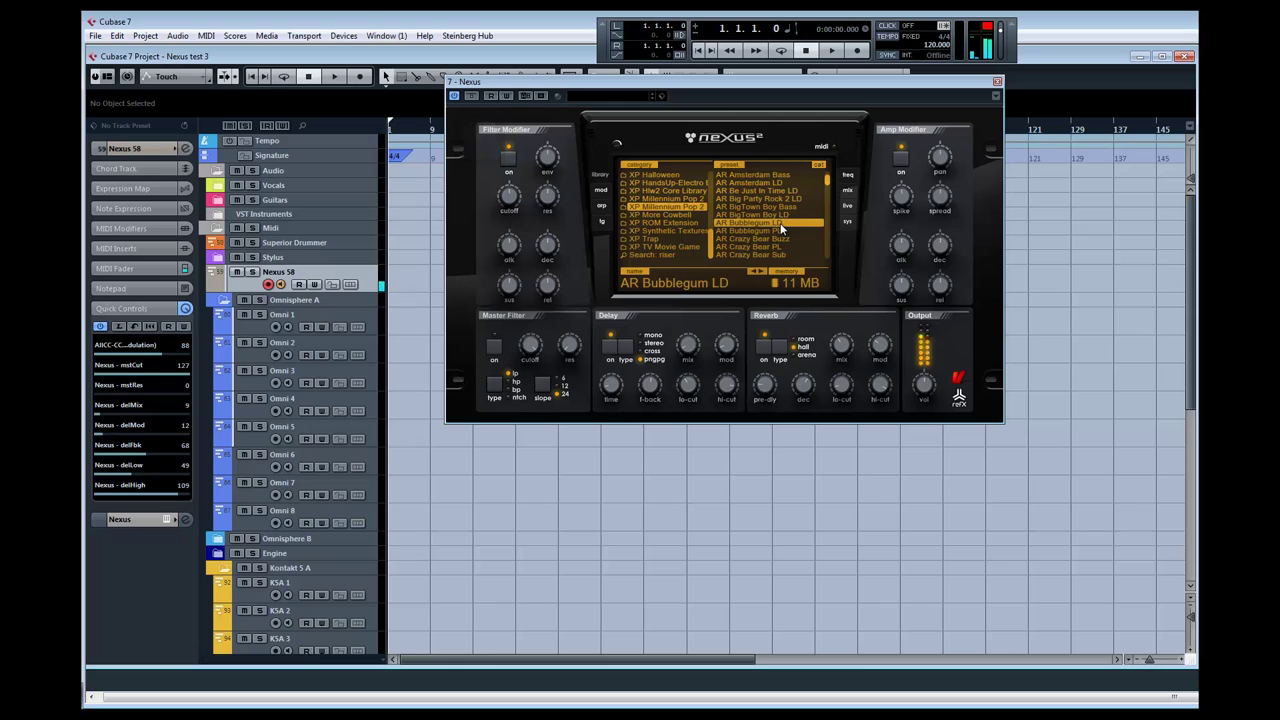
{"action": "left_click", "coordinate": [778, 240]}
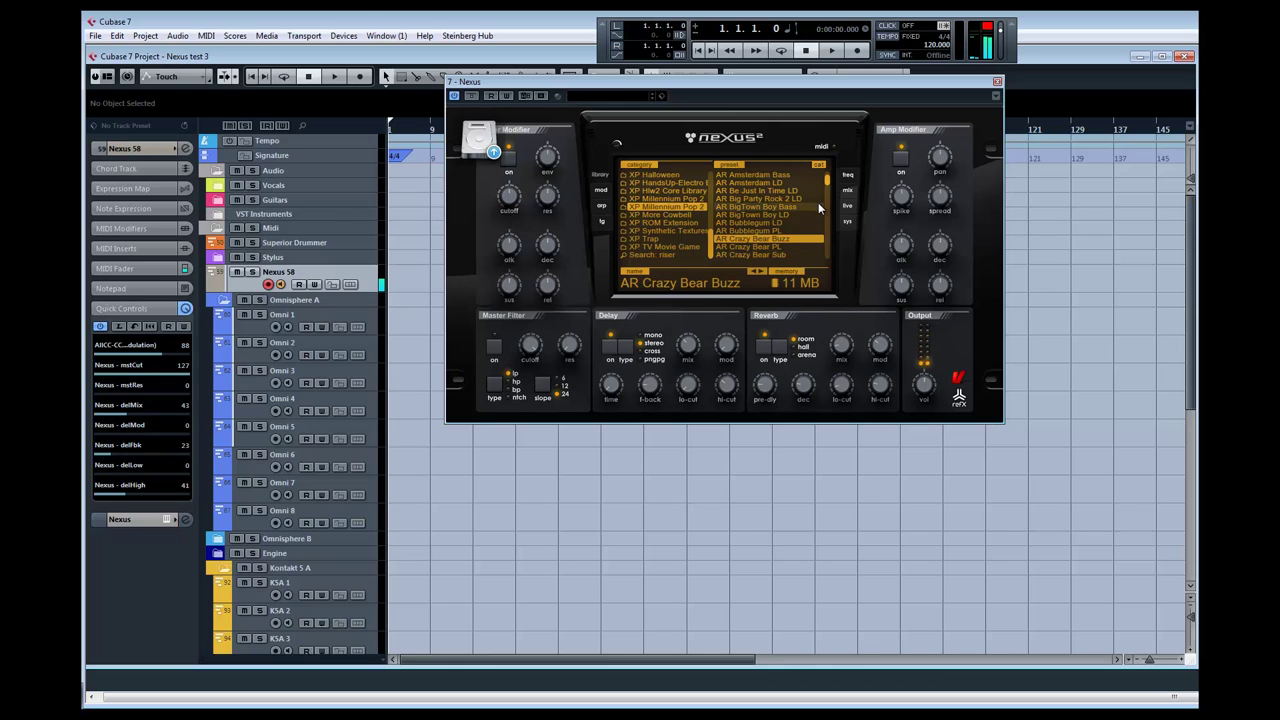
{"action": "left_click_drag", "start_coordinate": [825, 179], "coordinate": [826, 189]}
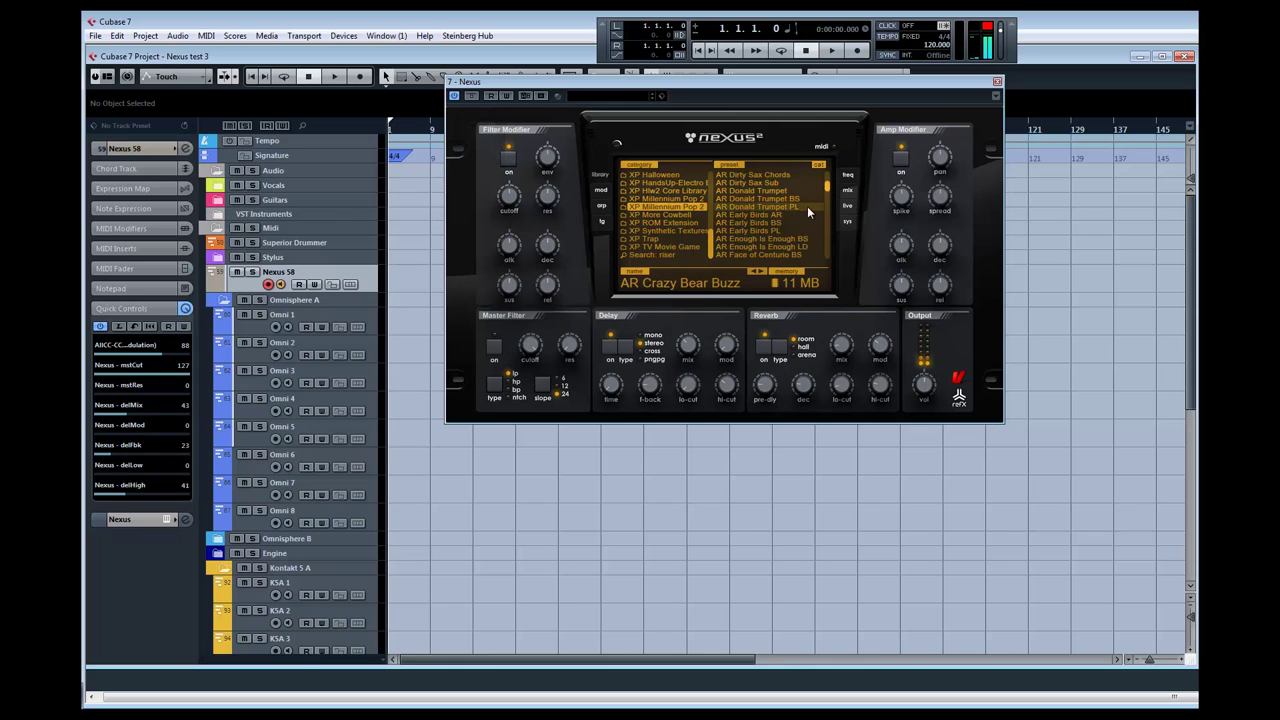
{"action": "left_click", "coordinate": [820, 184]}
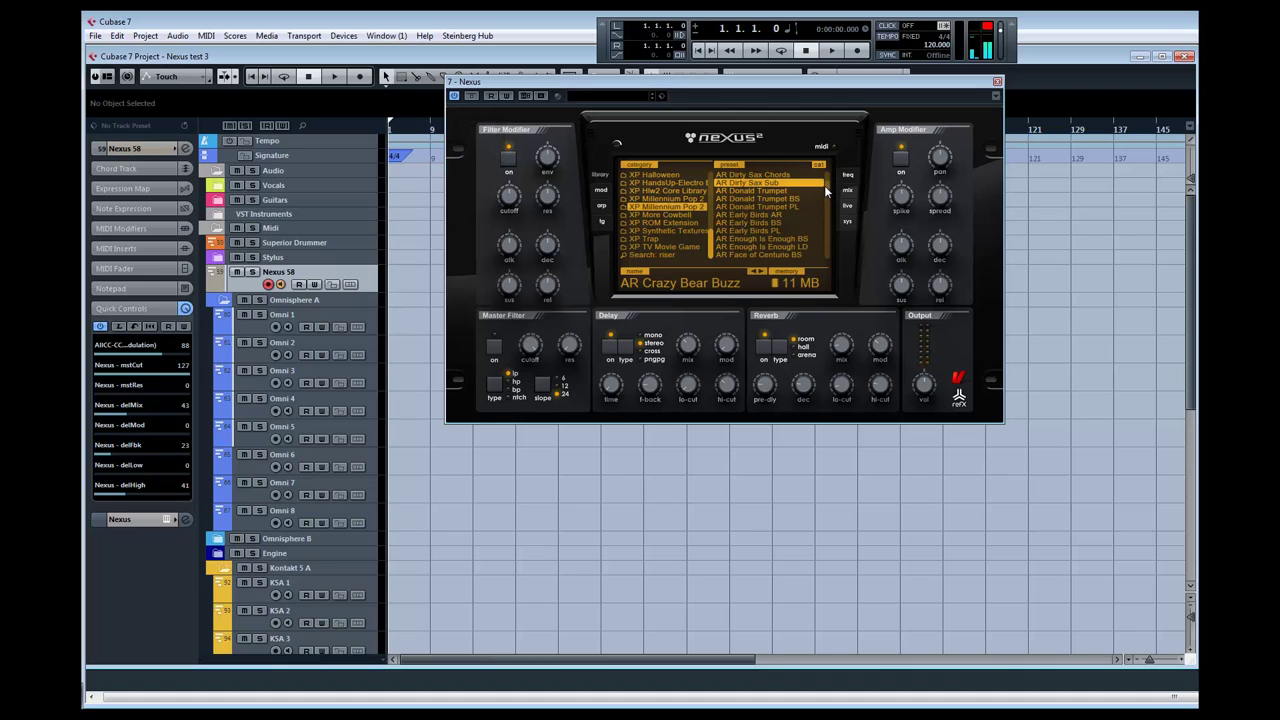
{"action": "left_click_drag", "start_coordinate": [824, 185], "coordinate": [825, 210]}
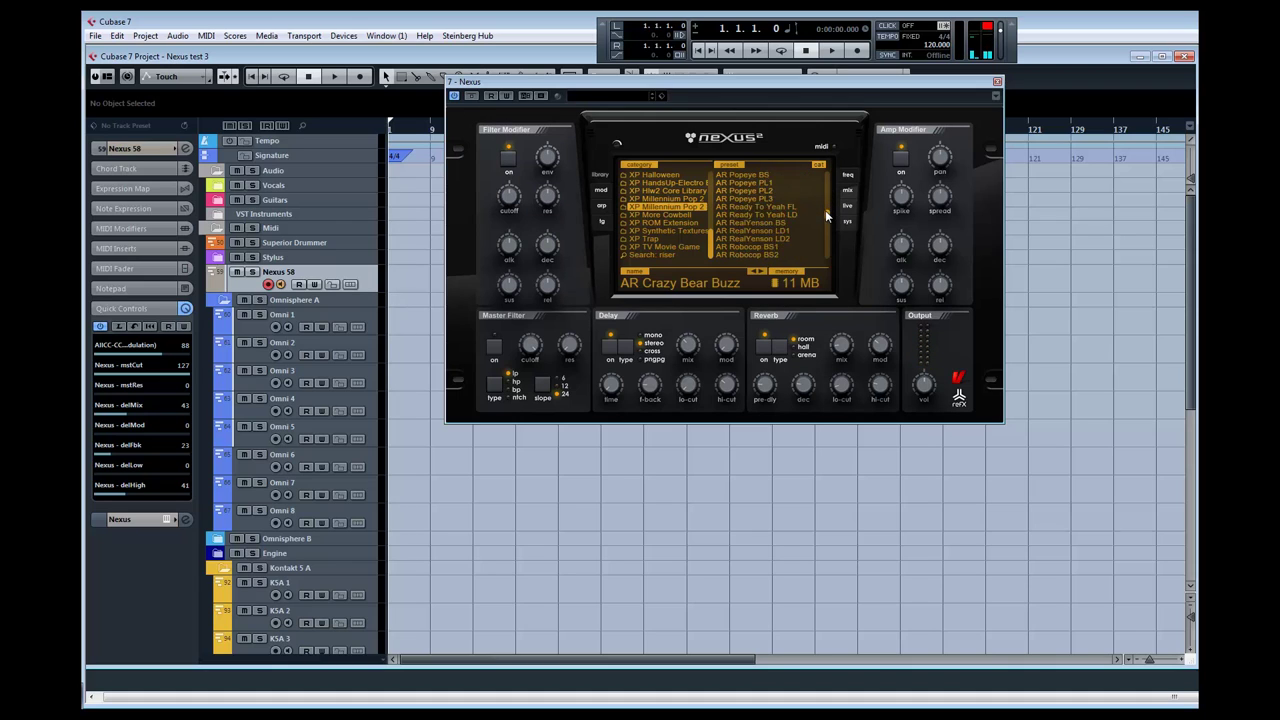
{"action": "scroll", "coordinate": [825, 216], "scroll_direction": "up", "scroll_amount": 15}
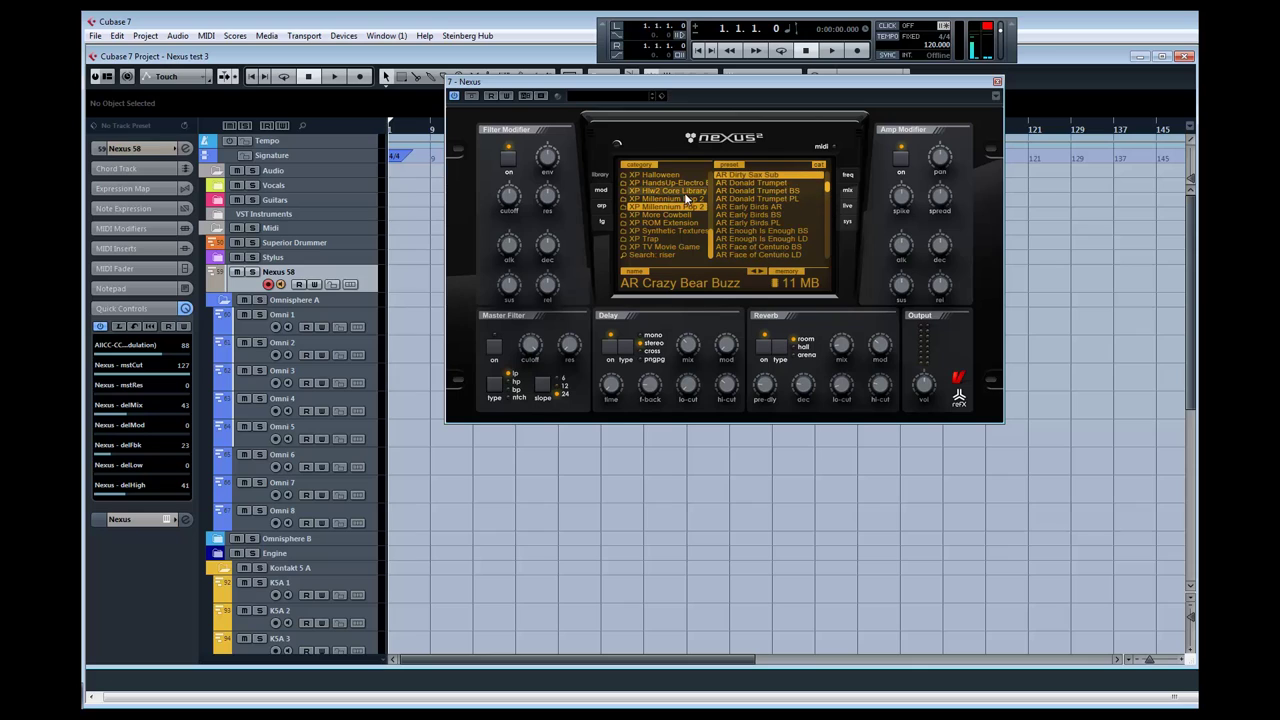
In the first XP Millennium Pop 2 category, audition the bass presets BA Azteca, BA Bang Bass and BA Basic Instinct
{"action": "left_click", "coordinate": [684, 197]}
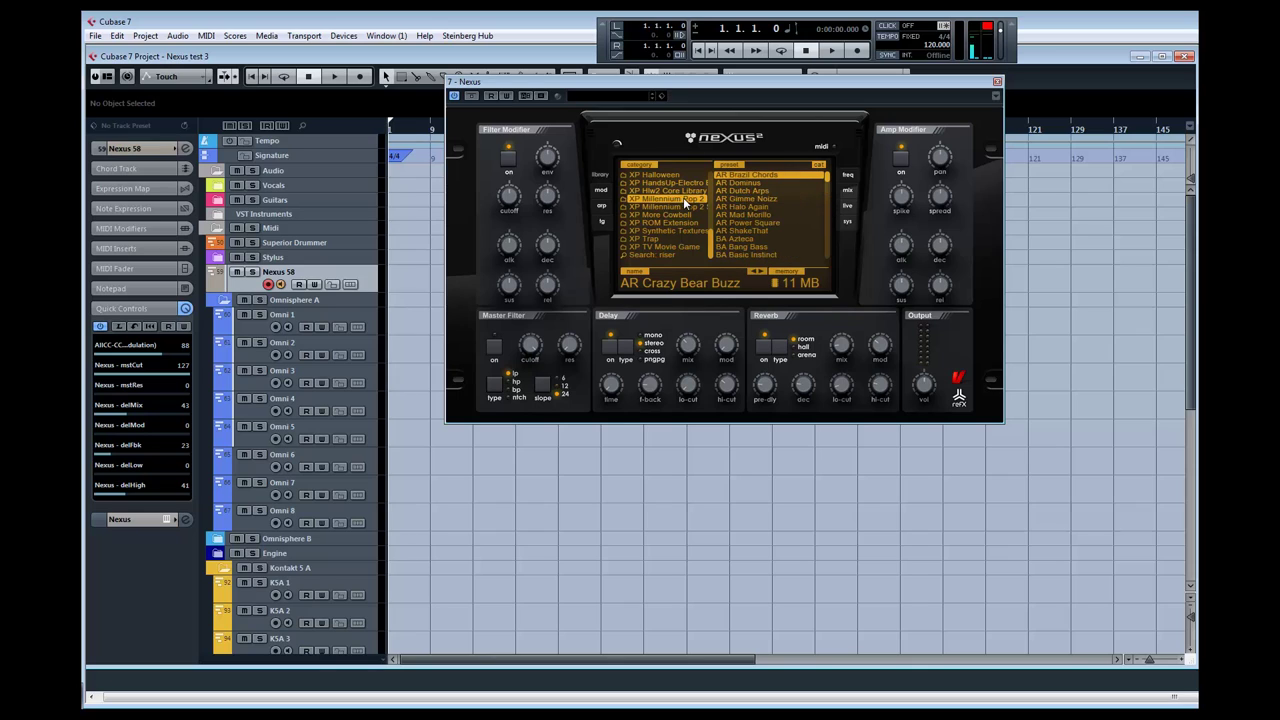
{"action": "left_click", "coordinate": [753, 240]}
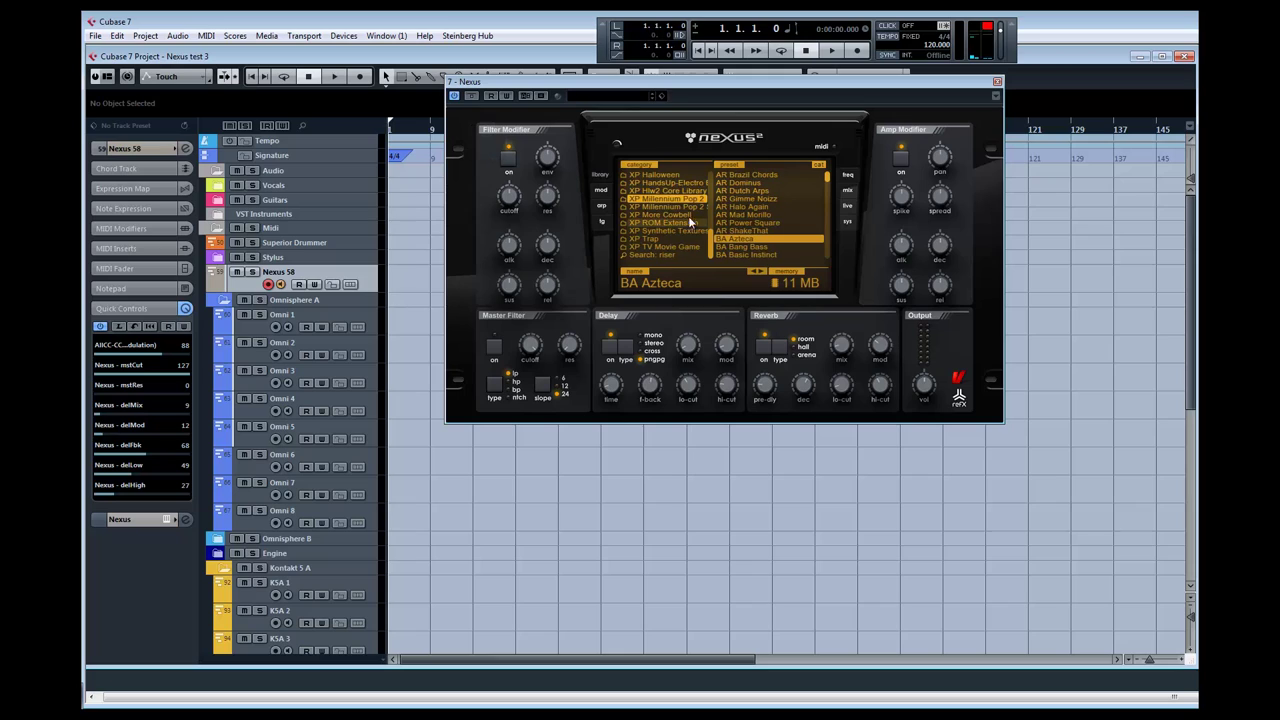
{"action": "left_click", "coordinate": [752, 245]}
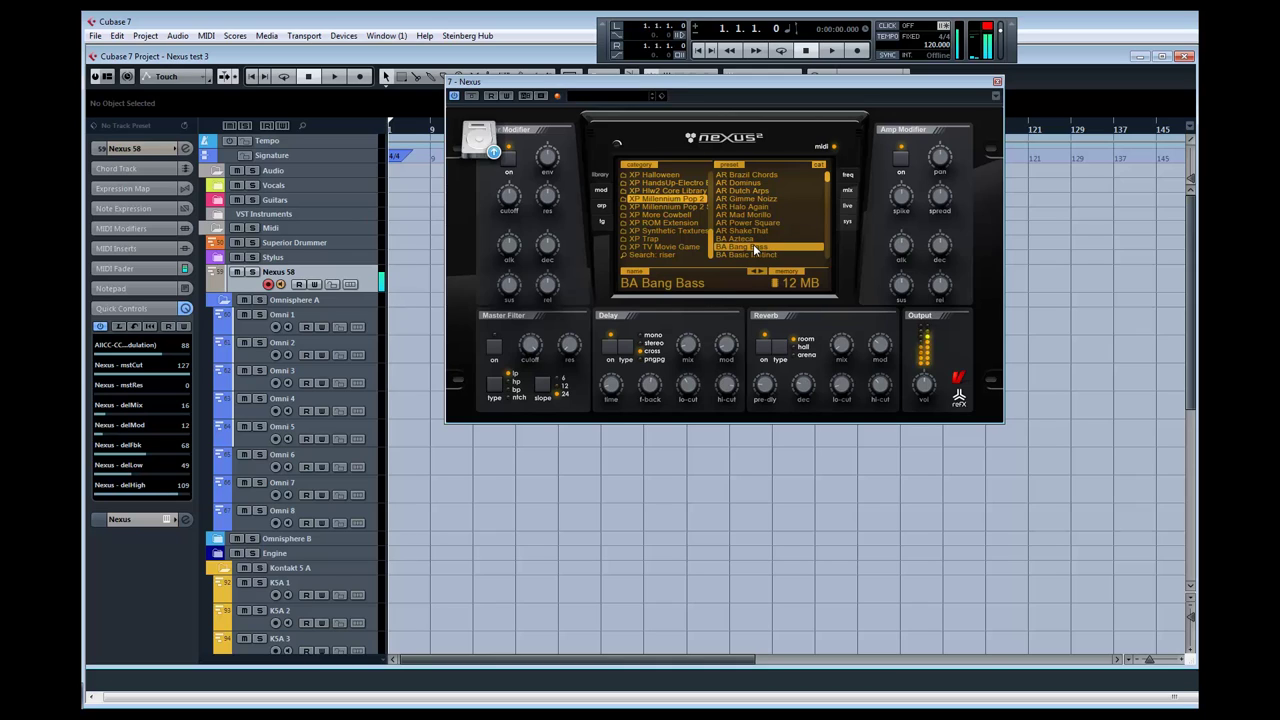
{"action": "left_click", "coordinate": [756, 253]}
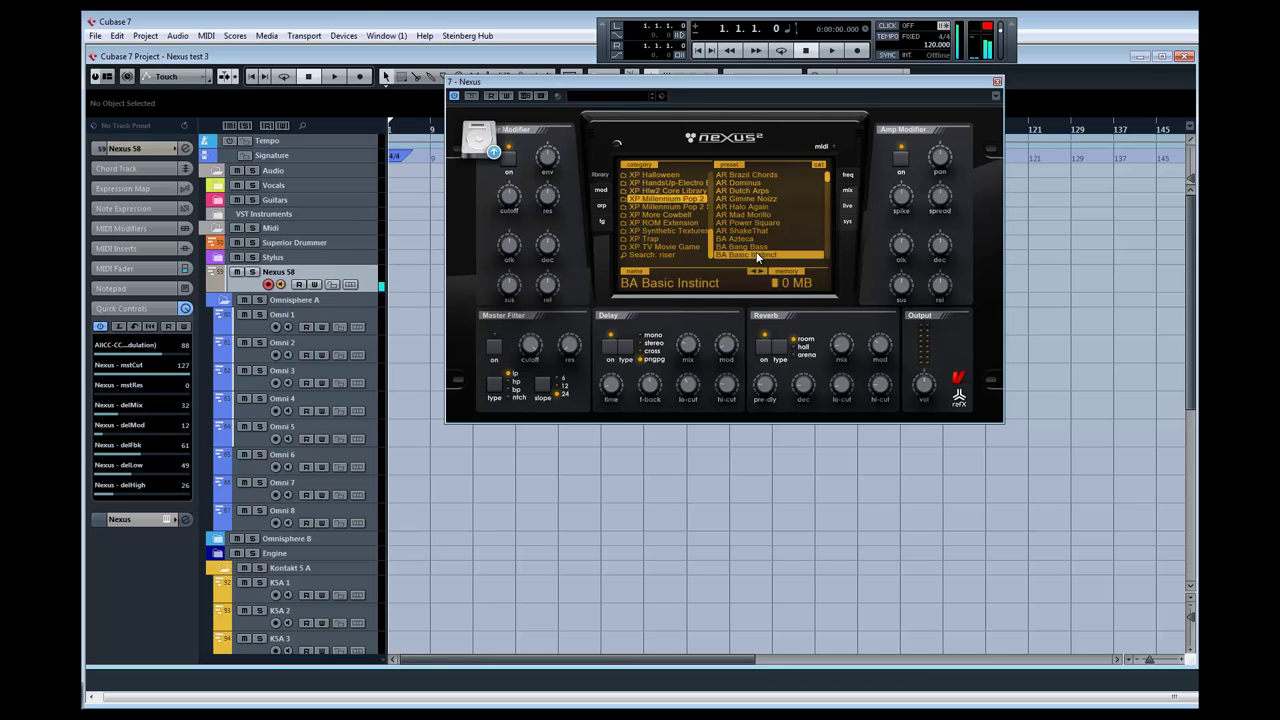
Audition DR Dance Kit, DR Real 80s Kit, GT Millennium Guitar, LD Dark Knight and FX Huge FX from the same category
{"action": "scroll", "coordinate": [757, 240], "scroll_direction": "down", "scroll_amount": 5}
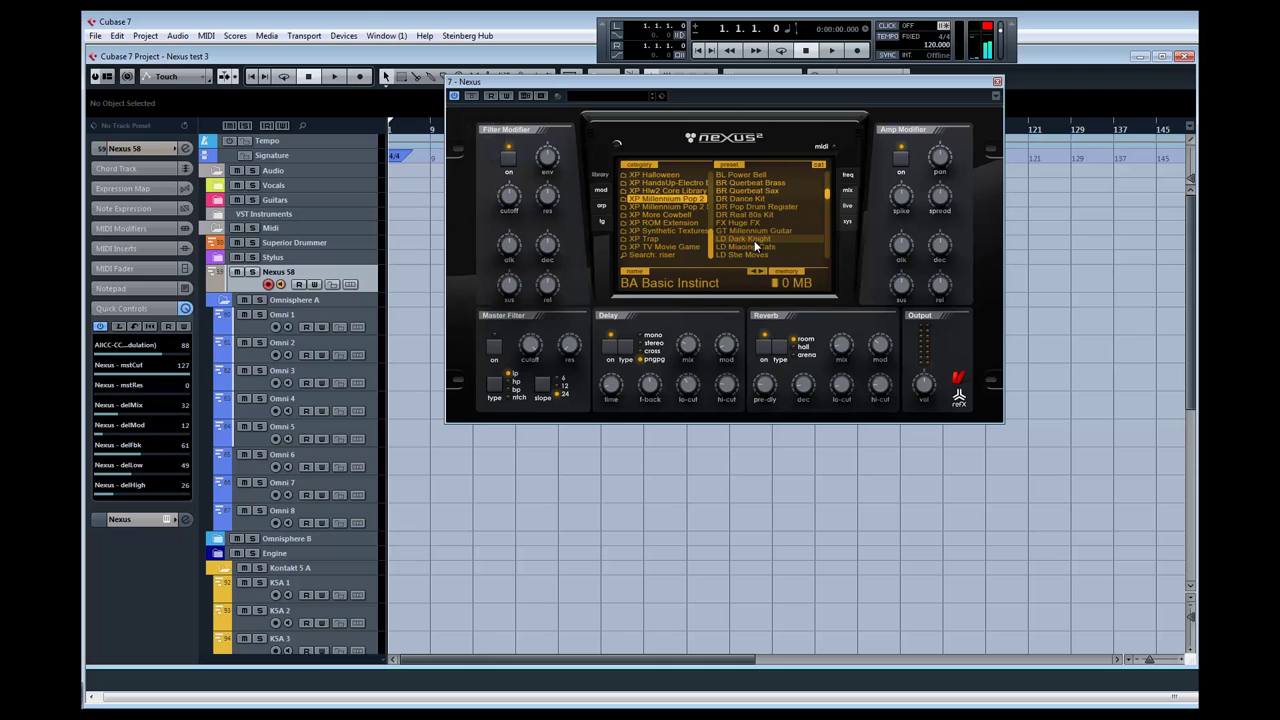
{"action": "left_click", "coordinate": [754, 198]}
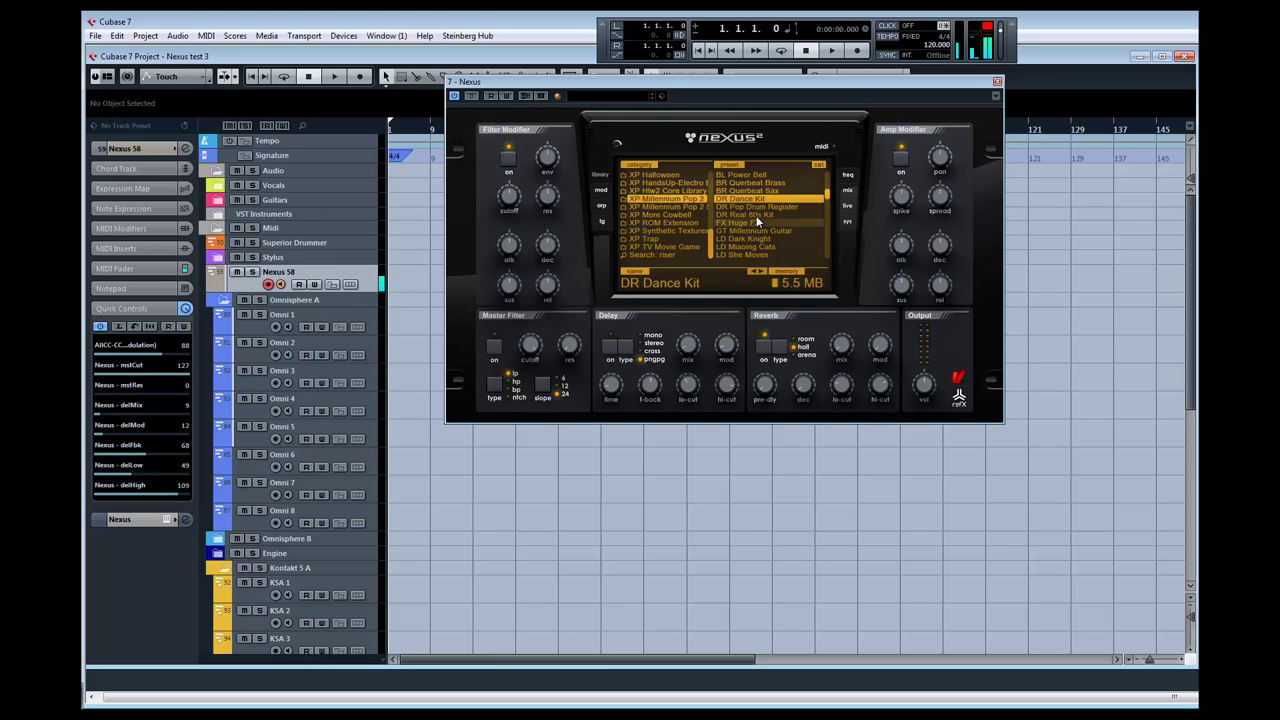
{"action": "left_click", "coordinate": [756, 215]}
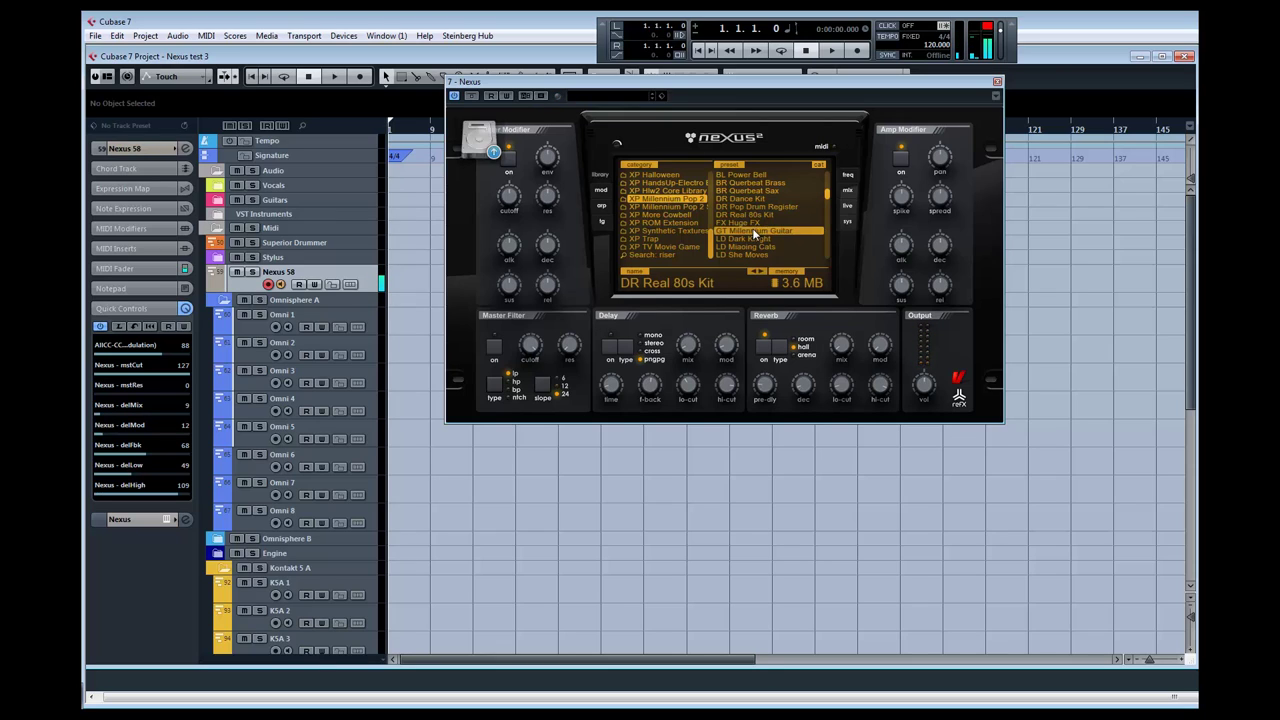
{"action": "left_click", "coordinate": [754, 231]}
{"action": "left_click", "coordinate": [754, 237]}
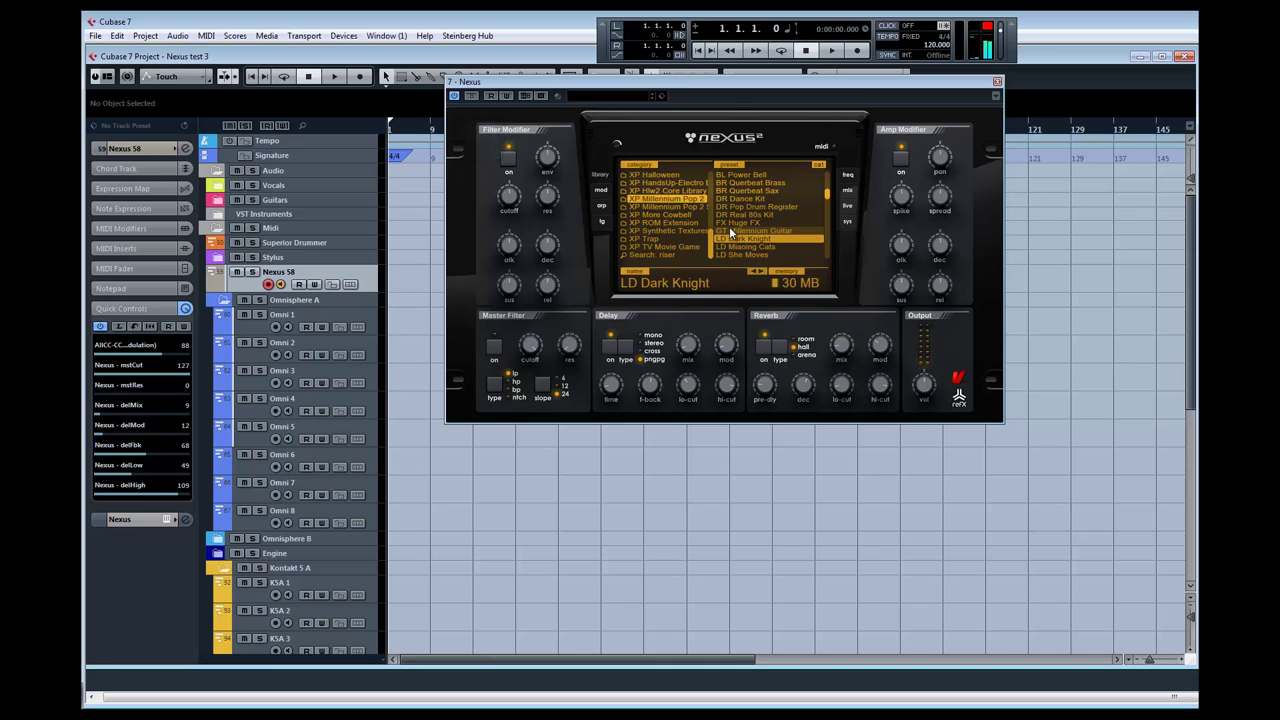
{"action": "left_click", "coordinate": [750, 223]}
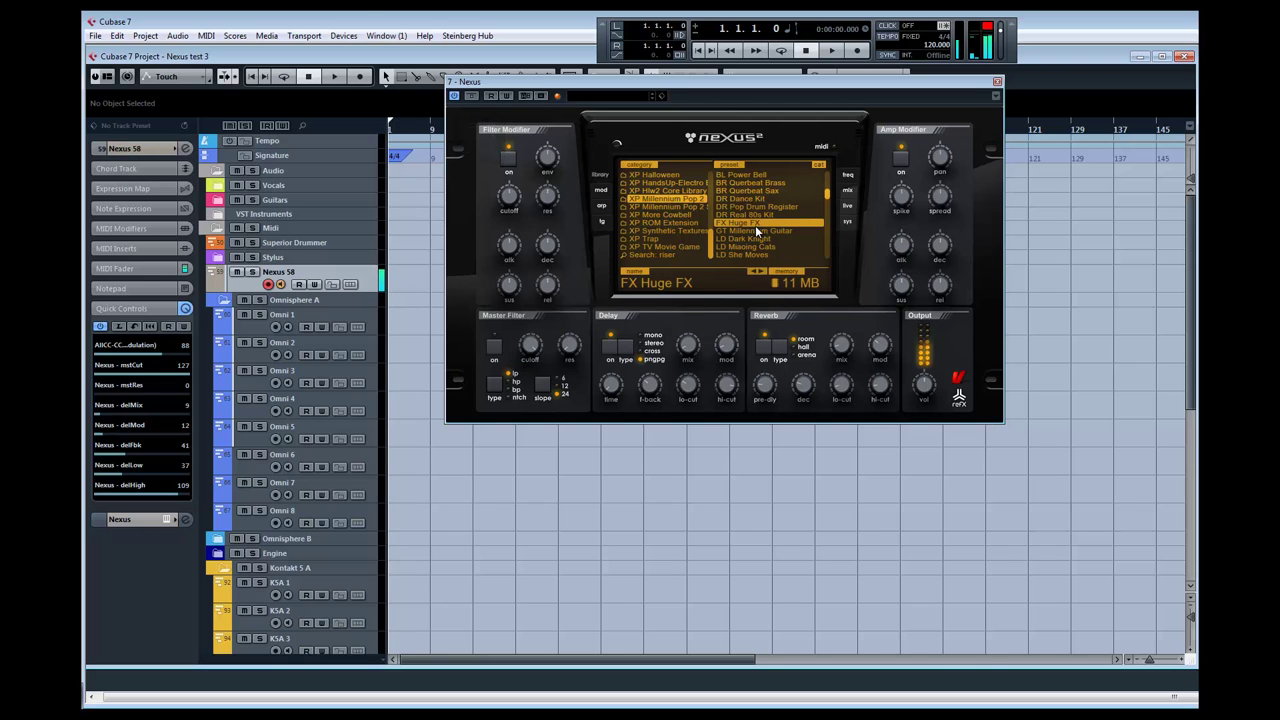
{"action": "scroll", "coordinate": [755, 222], "scroll_direction": "down", "scroll_amount": 3}
{"action": "scroll", "coordinate": [755, 222], "scroll_direction": "up", "scroll_amount": 5}
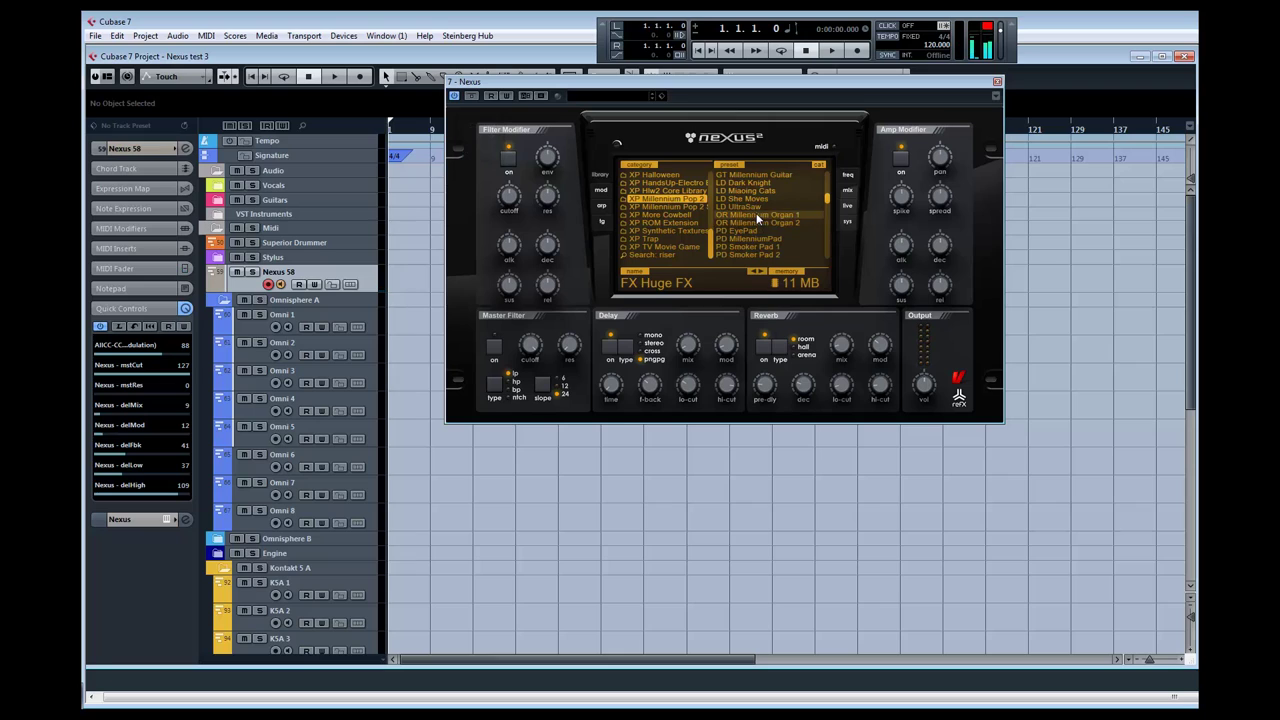
{"action": "scroll", "coordinate": [746, 210], "scroll_direction": "up", "scroll_amount": 3}
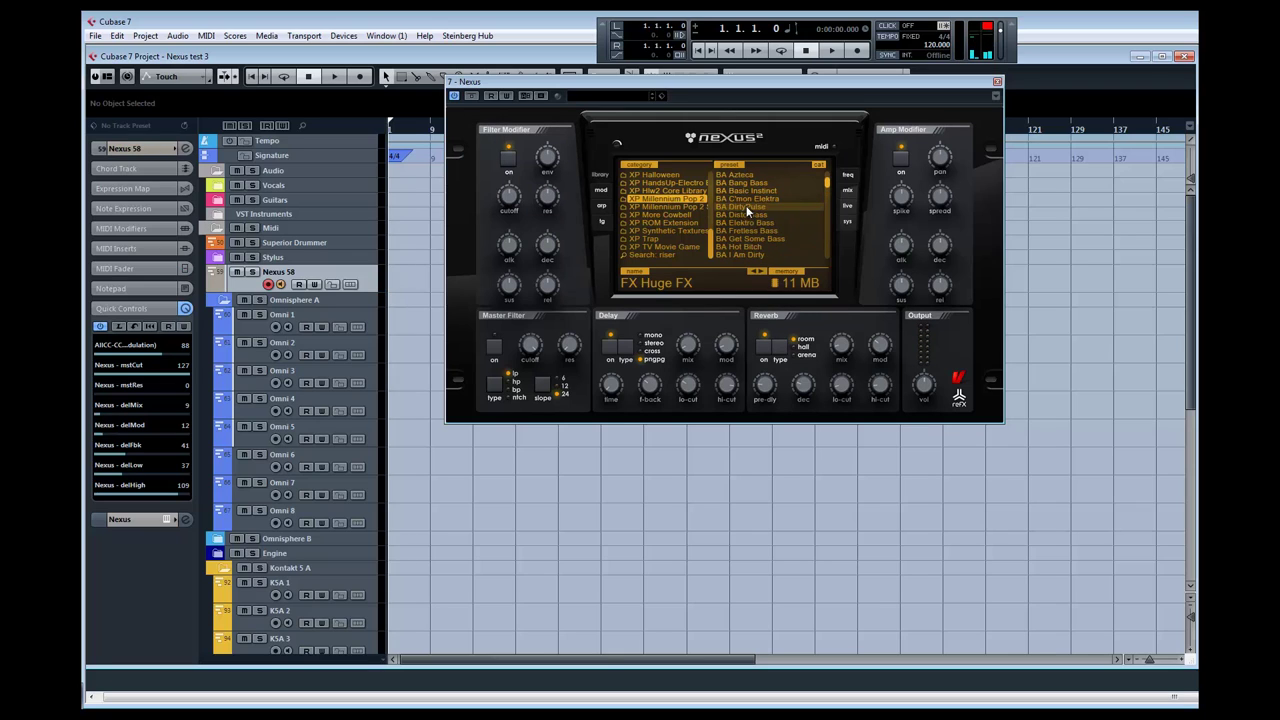
Audition the AR Gimme Noizz preset in the first XP Millennium Pop 2 category and inspect its arpeggiator pattern
{"action": "left_click", "coordinate": [752, 202]}
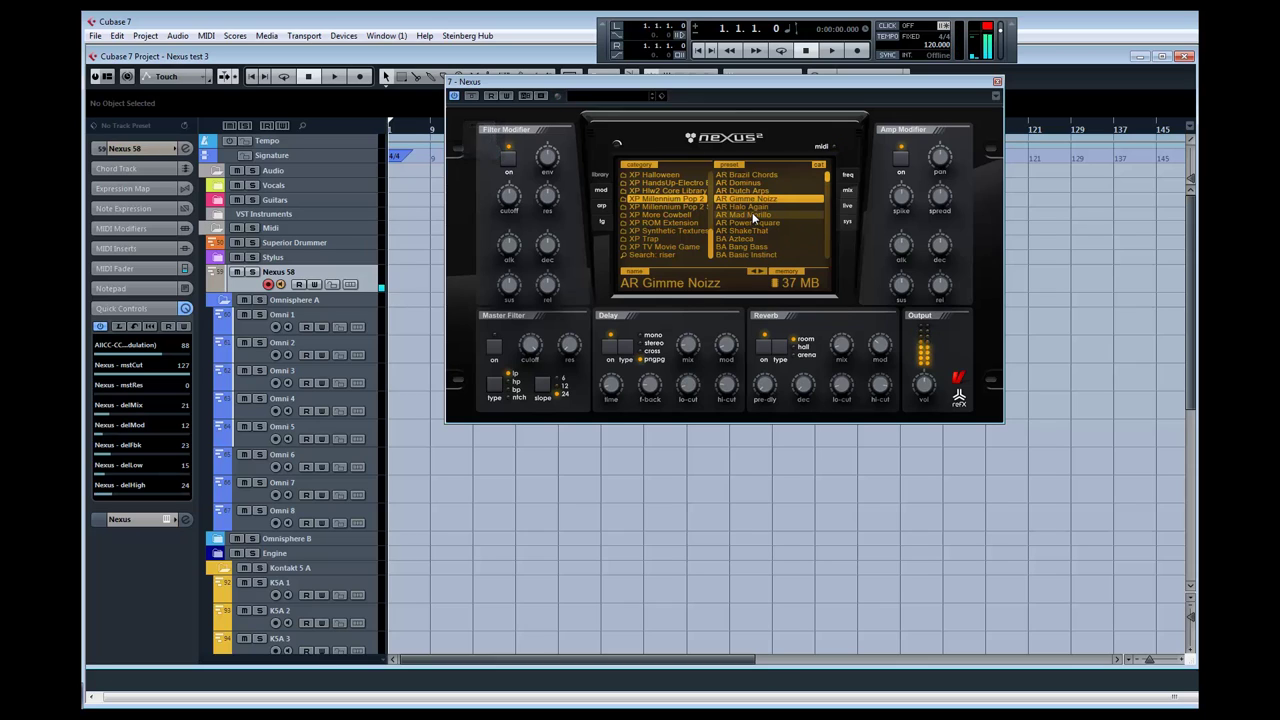
{"action": "left_click", "coordinate": [602, 205]}
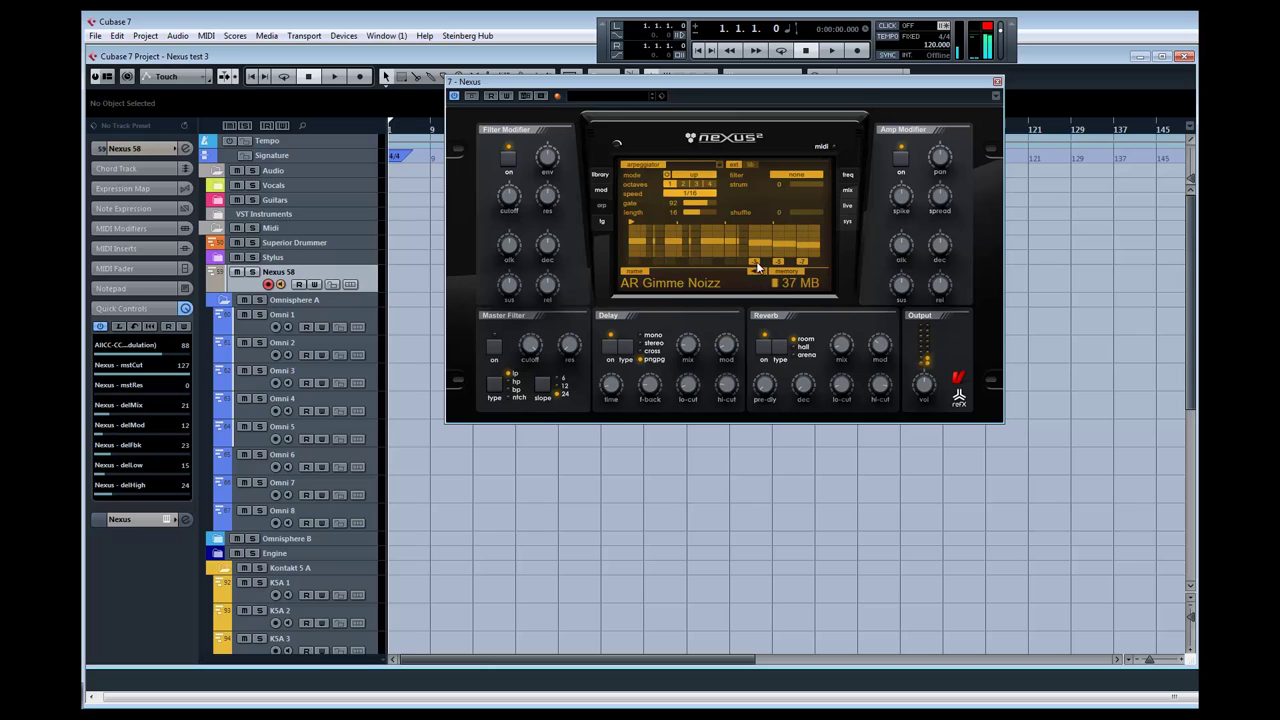
{"action": "left_click", "coordinate": [604, 172]}
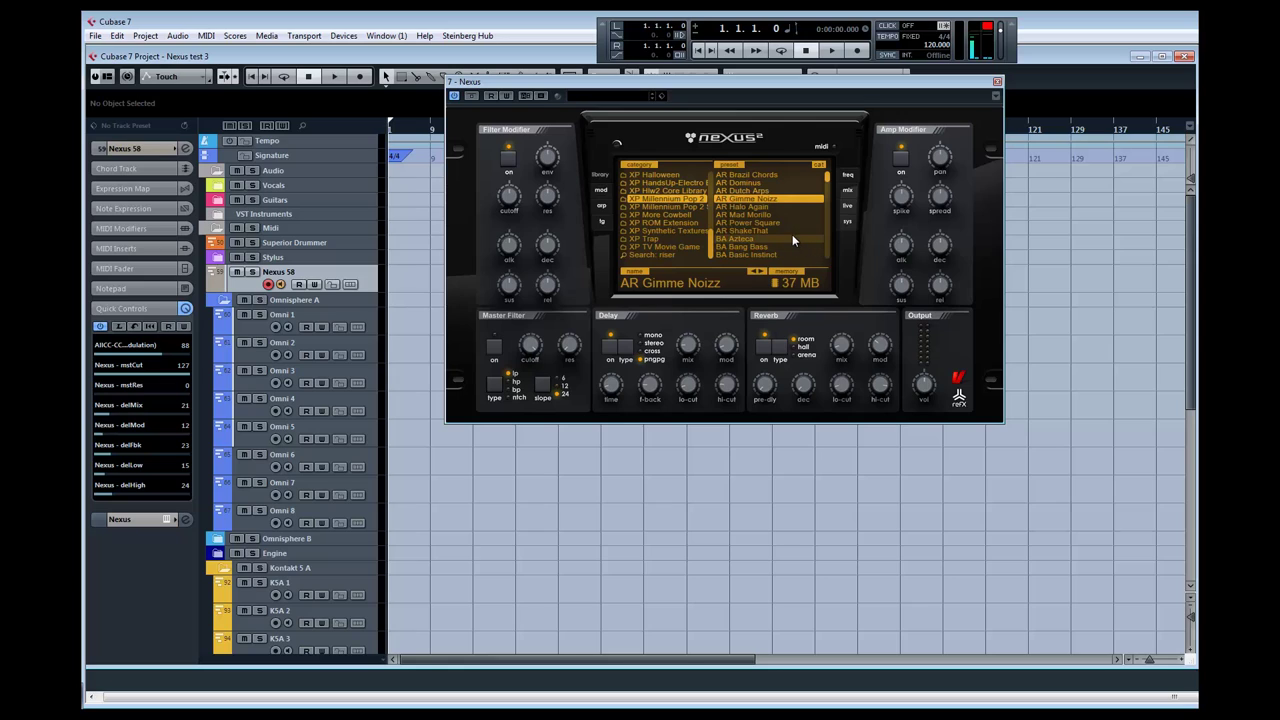
Audition LD Arturo Lead from the XP HandsUp-Electro category and inspect its trancegate pattern
{"action": "left_click", "coordinate": [692, 184]}
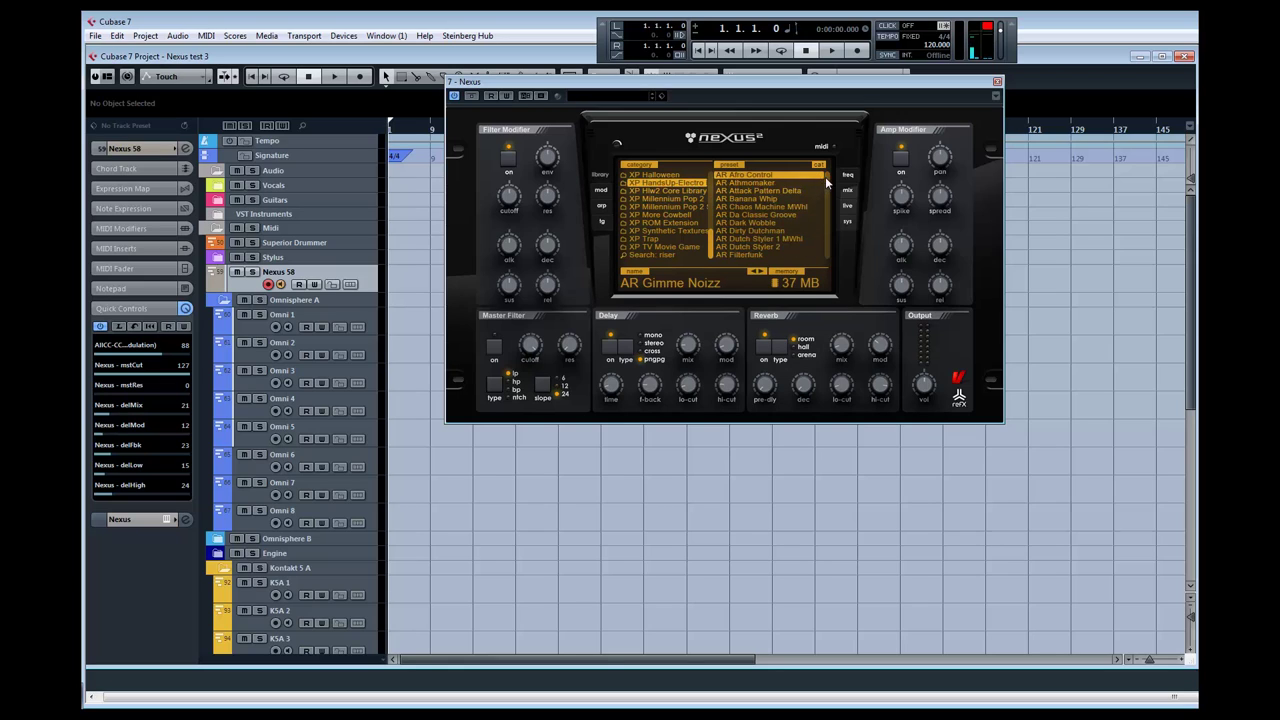
{"action": "left_click_drag", "start_coordinate": [825, 176], "coordinate": [818, 224]}
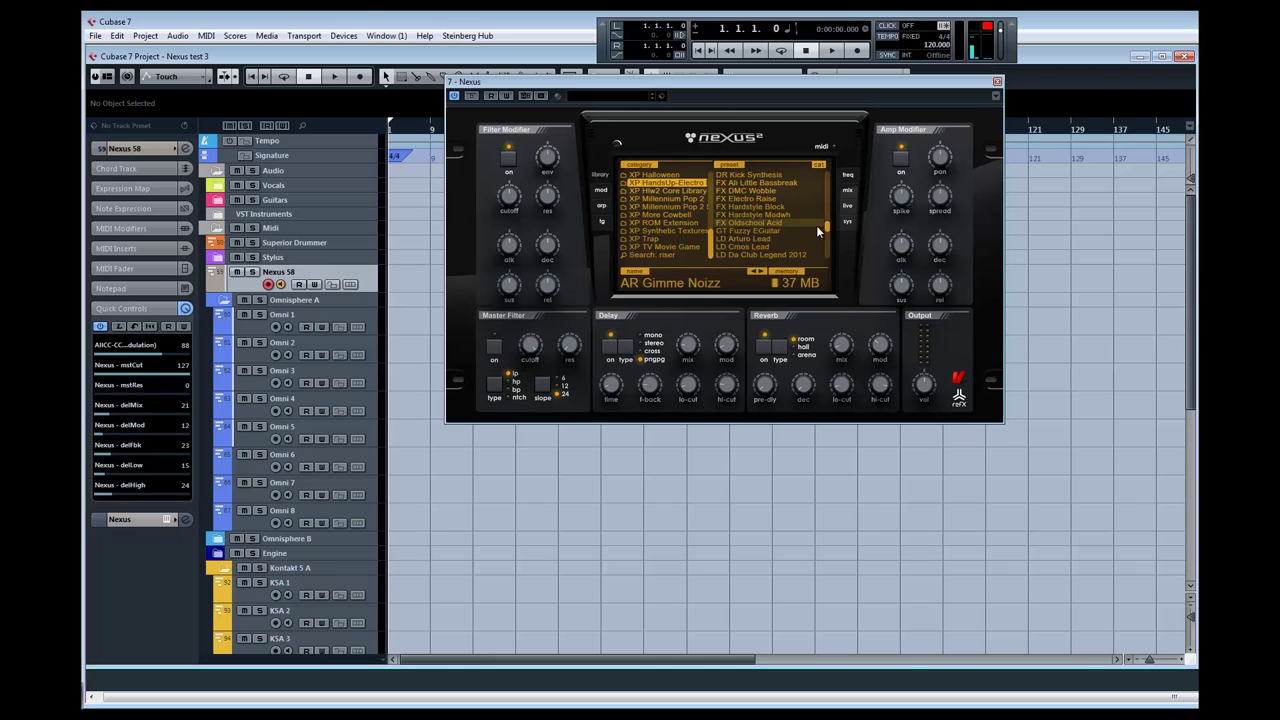
{"action": "left_click", "coordinate": [763, 238]}
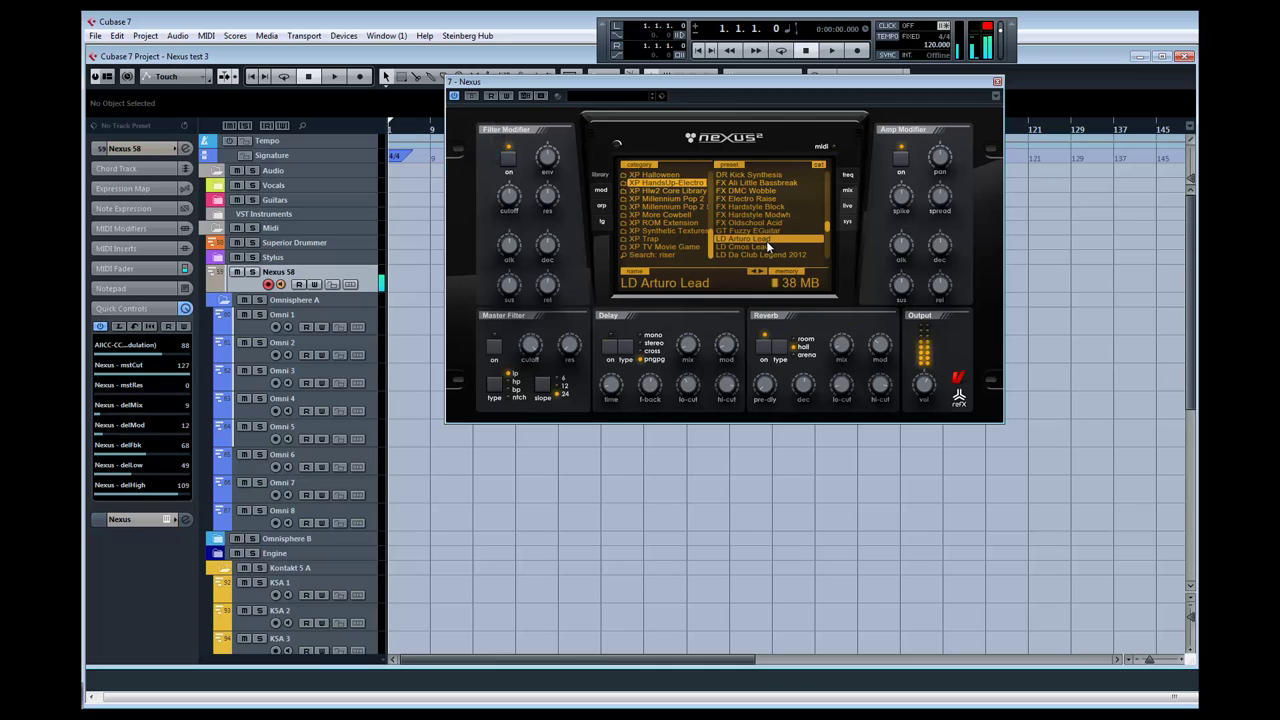
{"action": "left_click", "coordinate": [602, 206]}
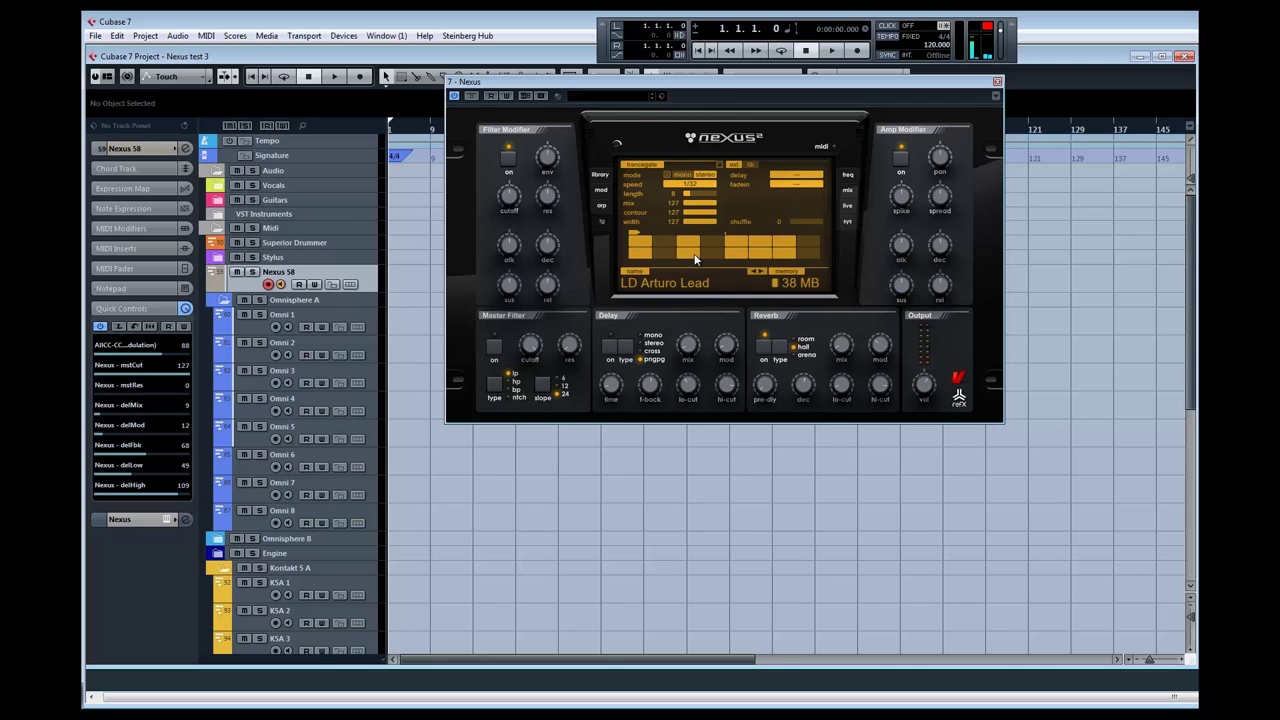
Bring up Omnisphere beside Nexus and examine the modulation matrix of the New World Order Lead patch
{"action": "left_click_drag", "start_coordinate": [603, 82], "coordinate": [670, 22]}
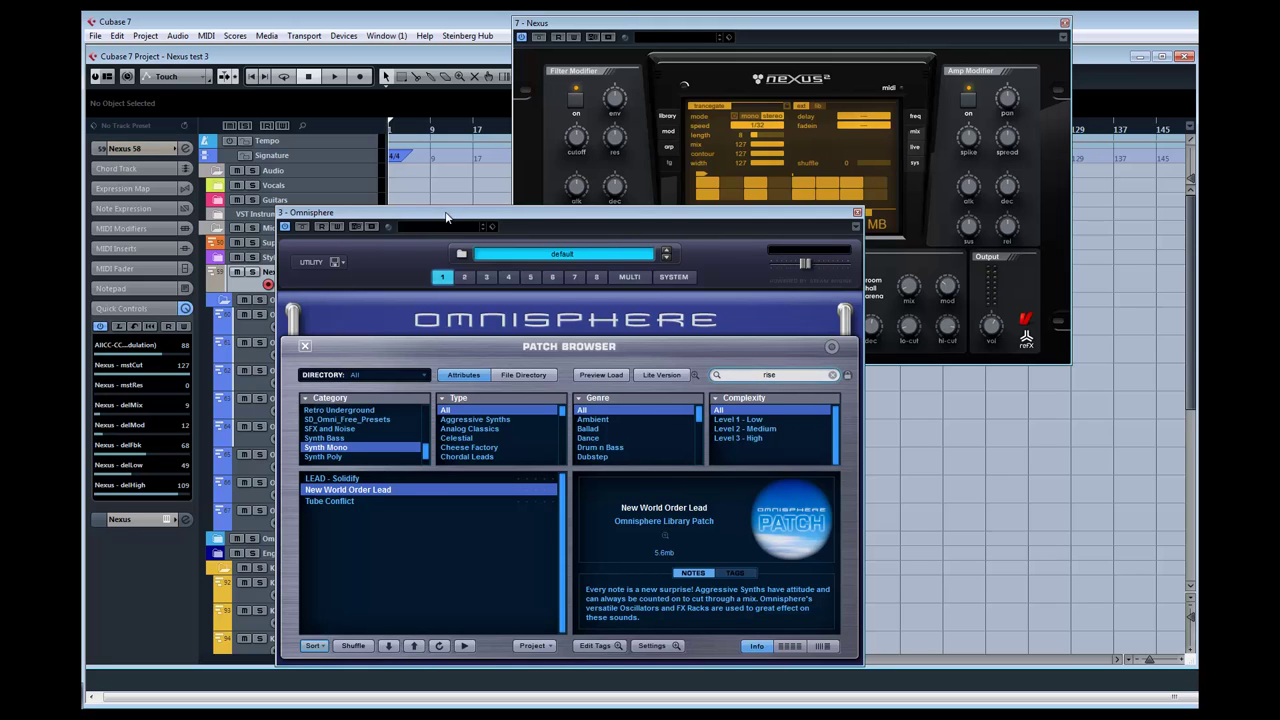
{"action": "left_click_drag", "start_coordinate": [446, 217], "coordinate": [424, 179]}
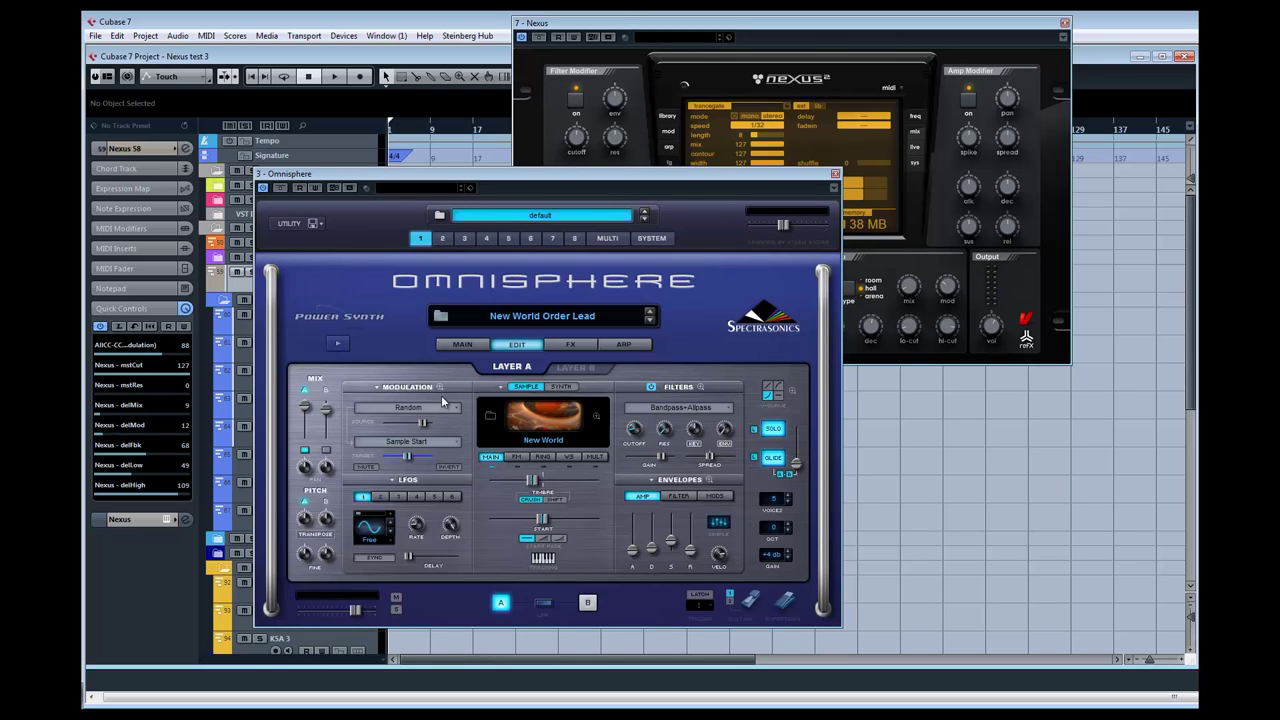
{"action": "left_click", "coordinate": [438, 387]}
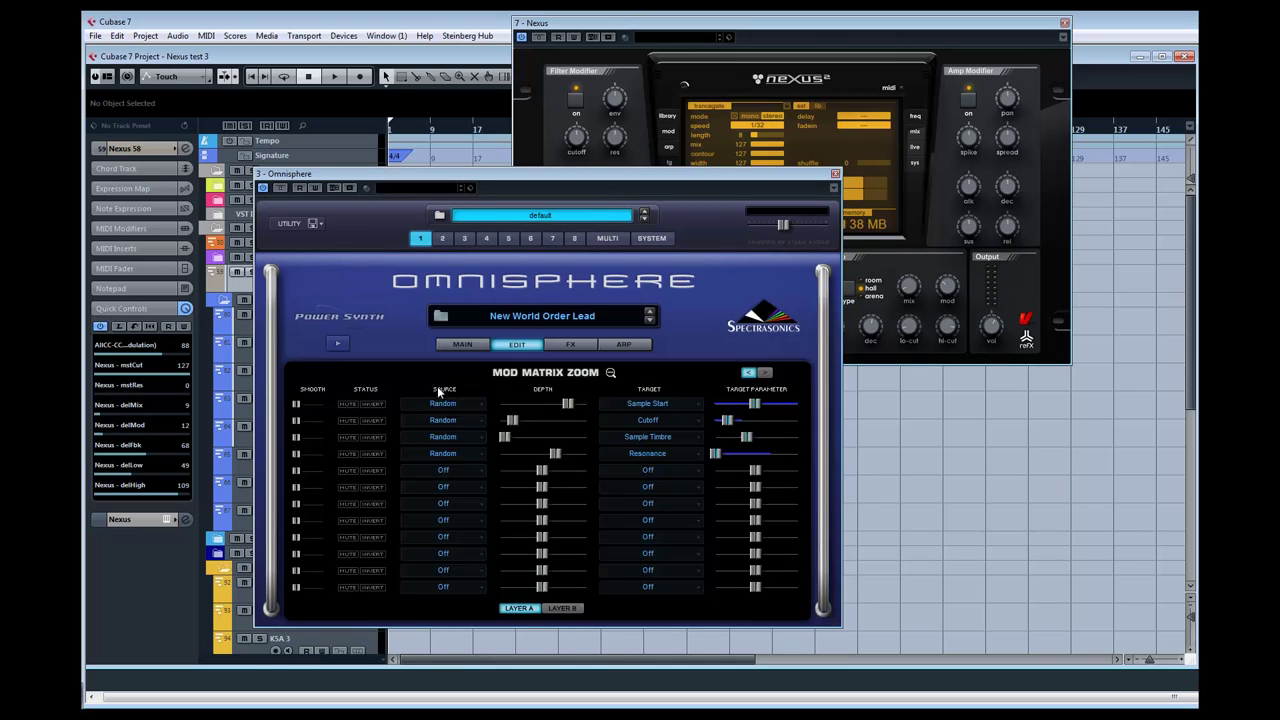
{"action": "left_click", "coordinate": [611, 372]}
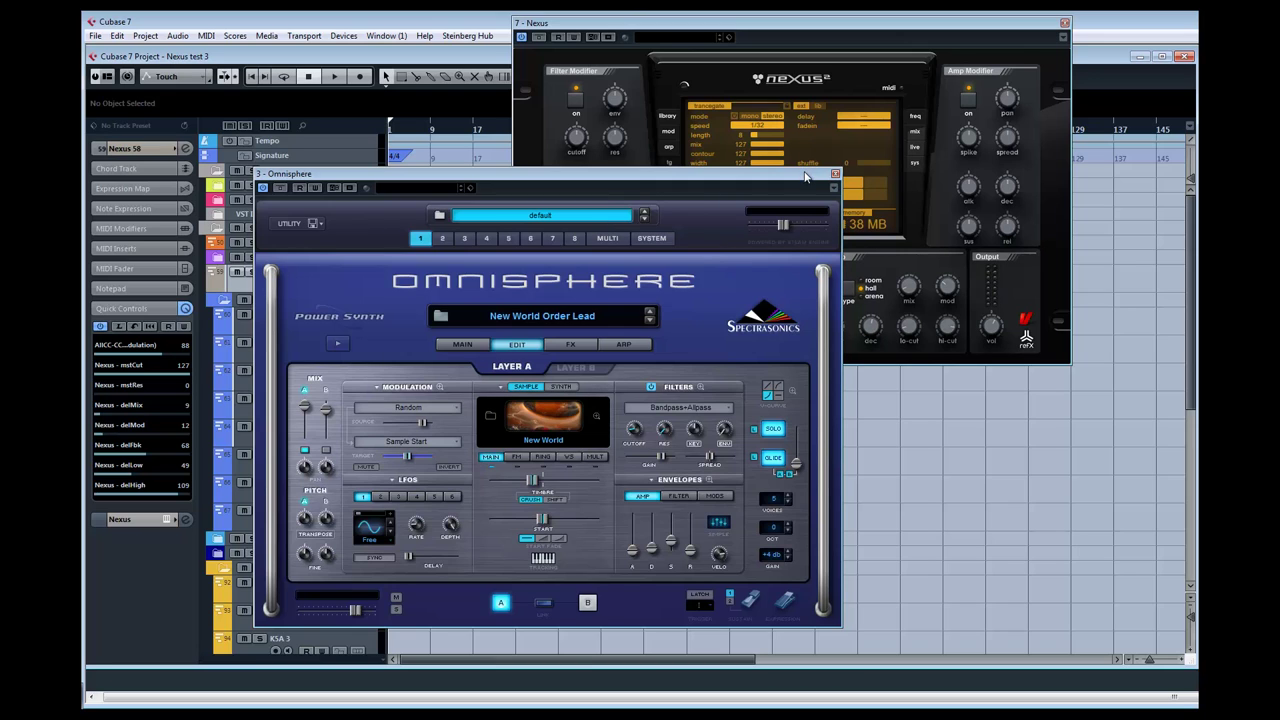
Arrange the Omnisphere and Nexus windows beside each other, with Nexus partly overlapping Omnisphere
{"action": "left_click_drag", "start_coordinate": [805, 178], "coordinate": [655, 175]}
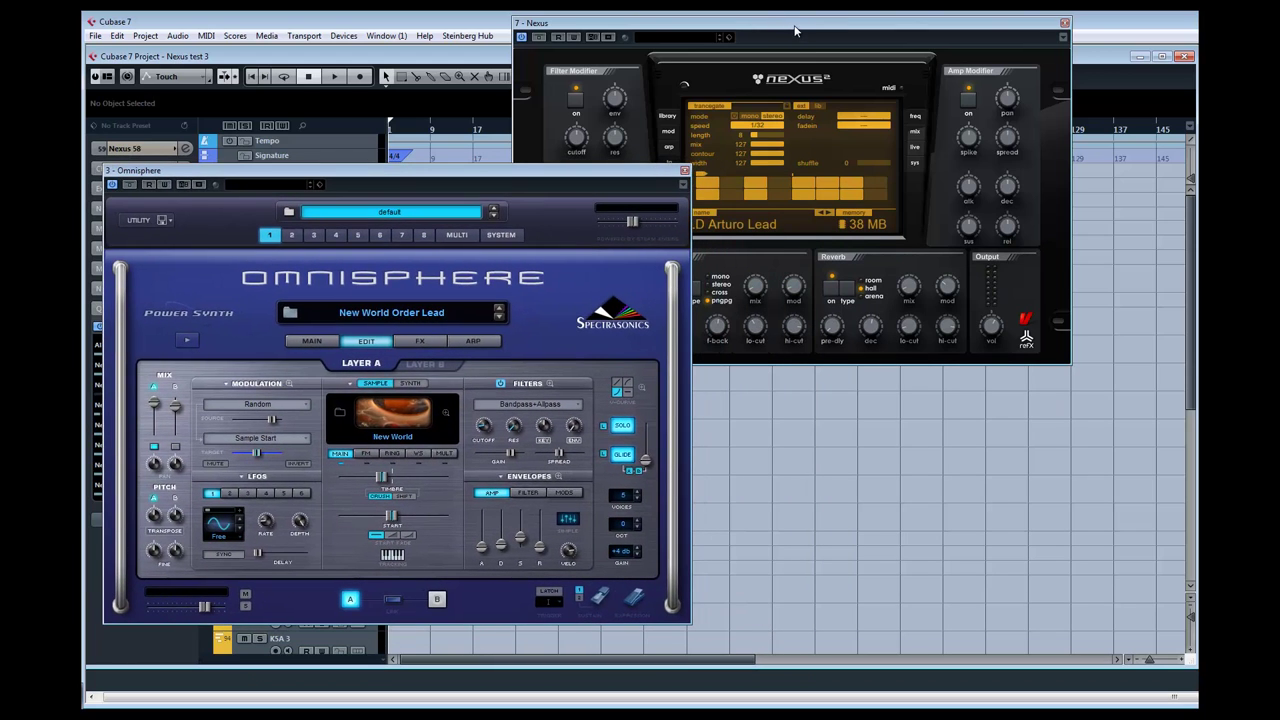
{"action": "left_click_drag", "start_coordinate": [795, 31], "coordinate": [828, 46]}
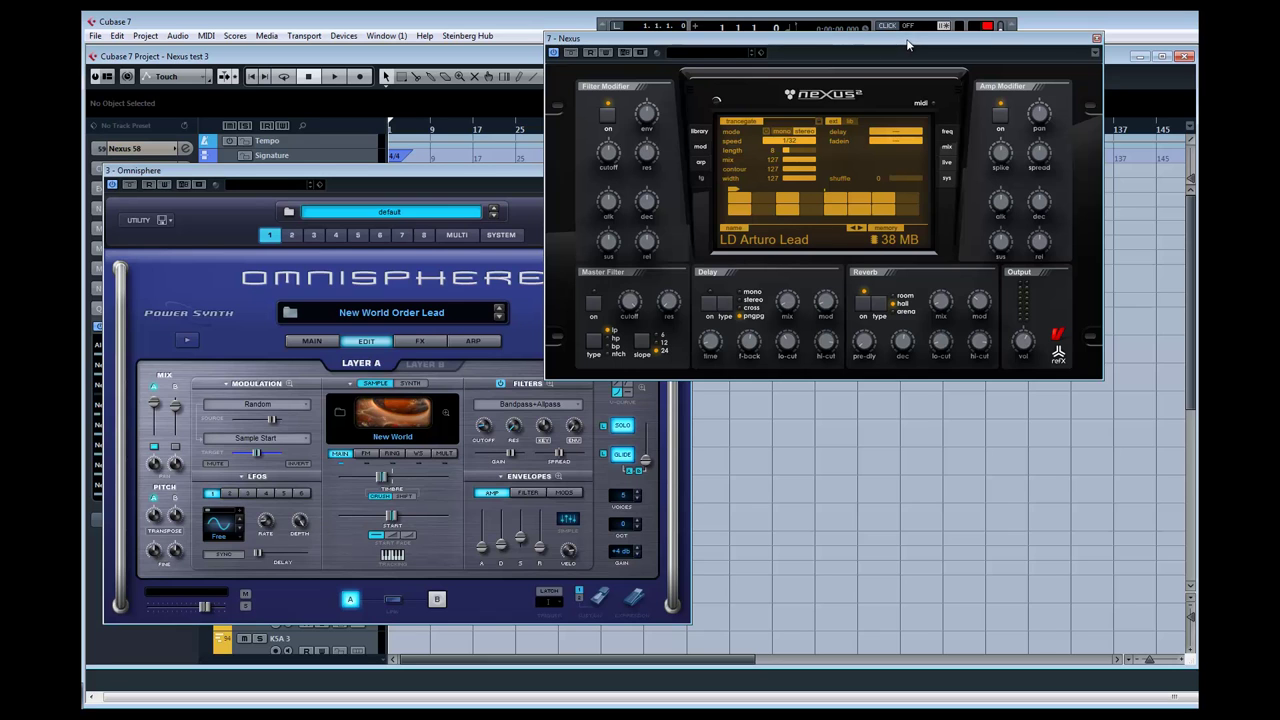
{"action": "left_click_drag", "start_coordinate": [908, 45], "coordinate": [861, 169]}
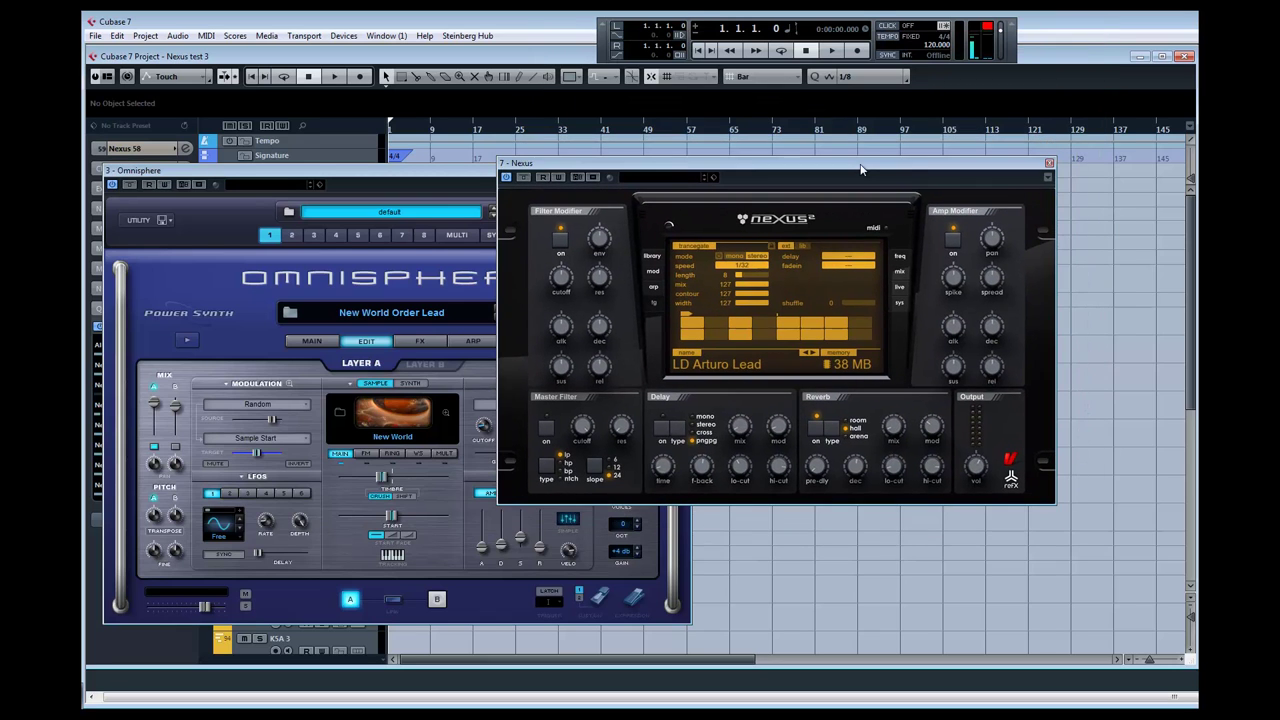